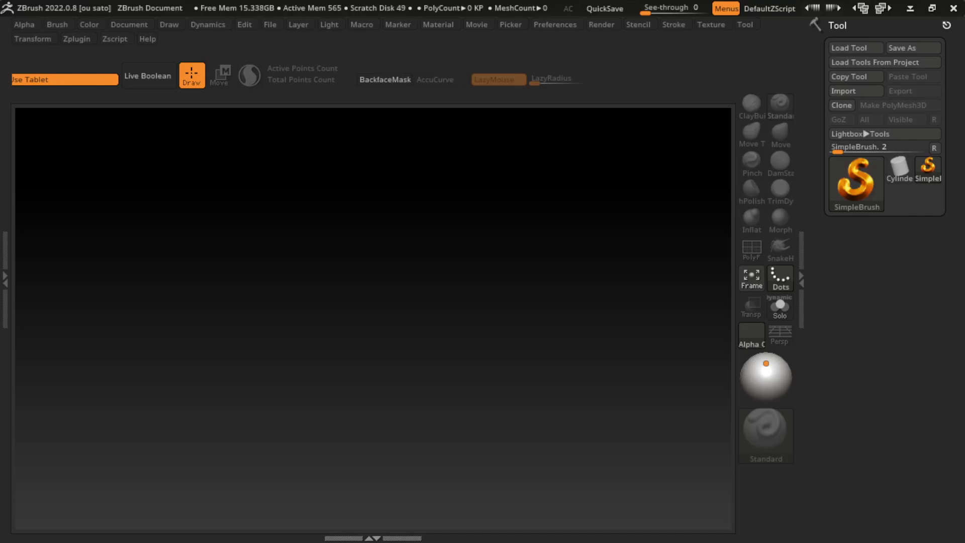
- Draw a Cylinder3D tool on the canvas and enter Edit mode
{"action": "left_click", "coordinate": [837, 25]}
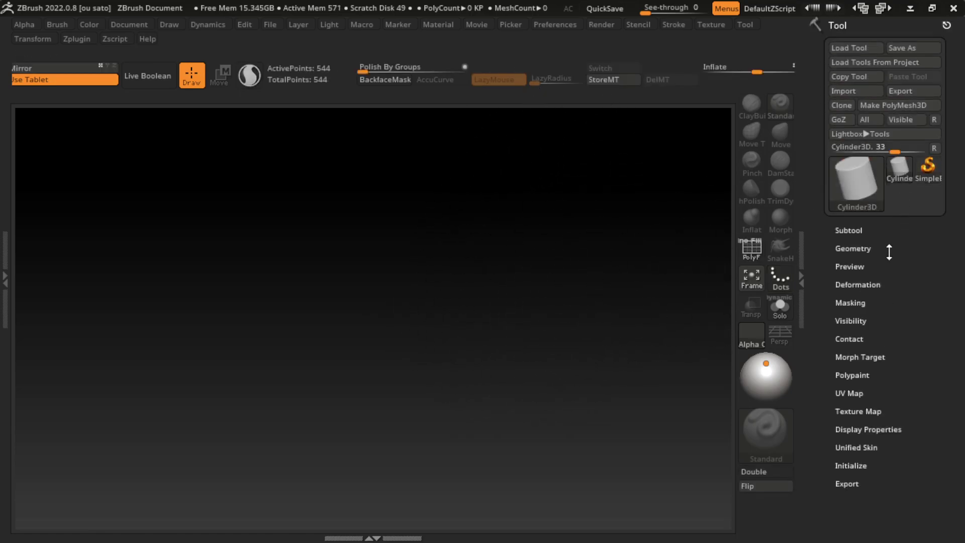
{"action": "left_click", "coordinate": [854, 230]}
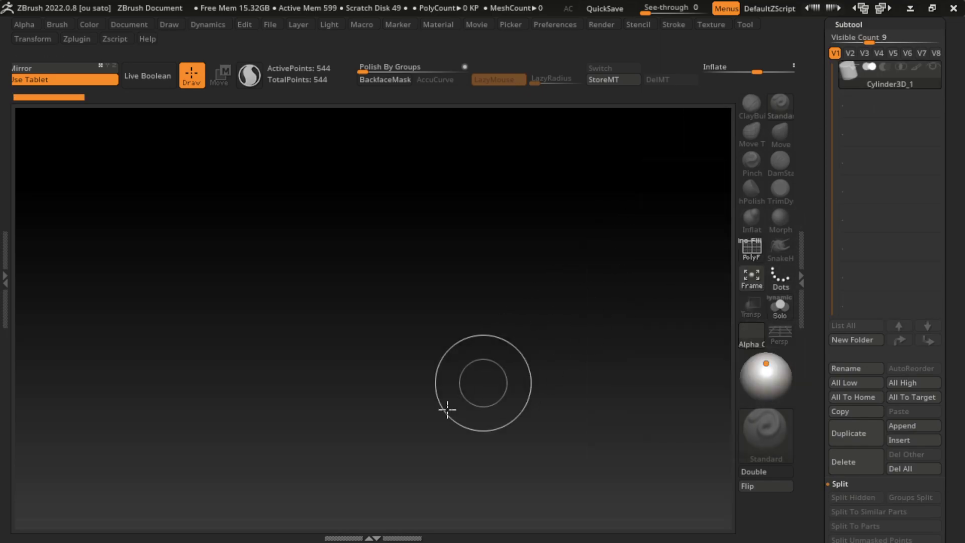
{"action": "left_click_drag", "start_coordinate": [442, 302], "coordinate": [441, 426]}
{"action": "key", "text": "space"}
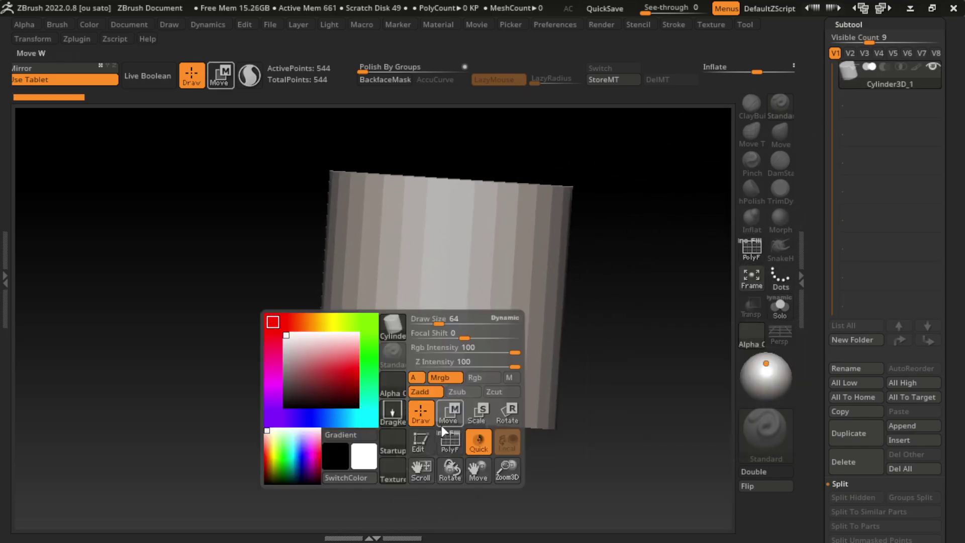
{"action": "left_click", "coordinate": [423, 445]}
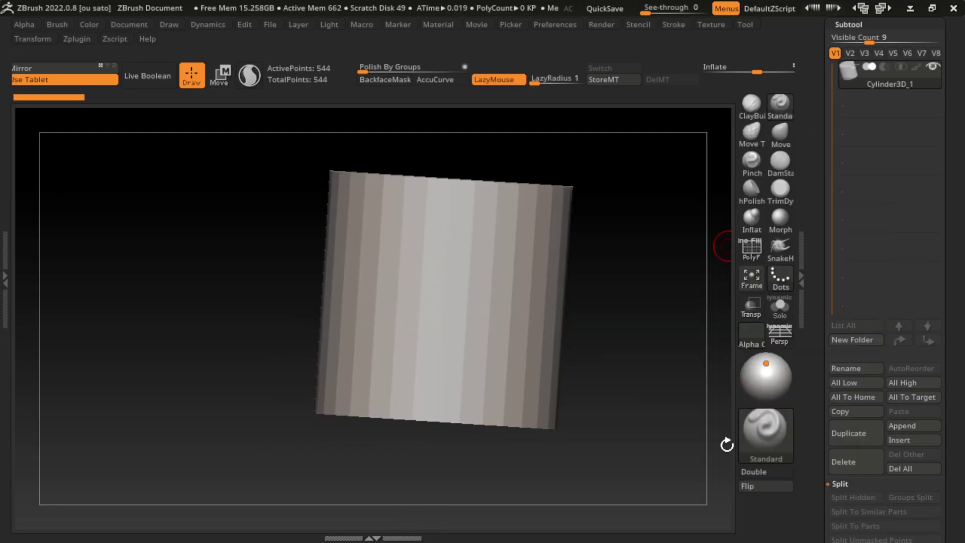
- Append a Sphere3D subtool and make it the only visible, active subtool
{"action": "left_click", "coordinate": [930, 423]}
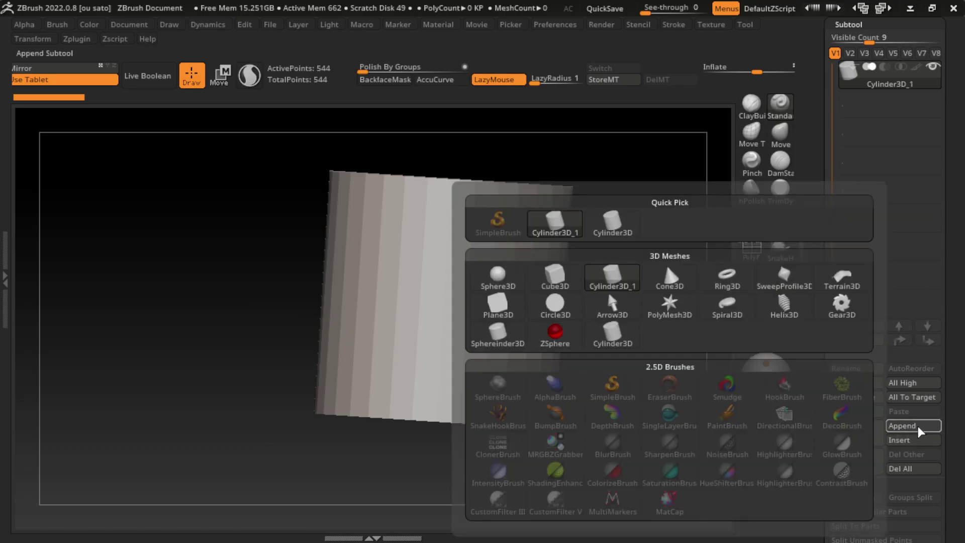
{"action": "left_click", "coordinate": [513, 277]}
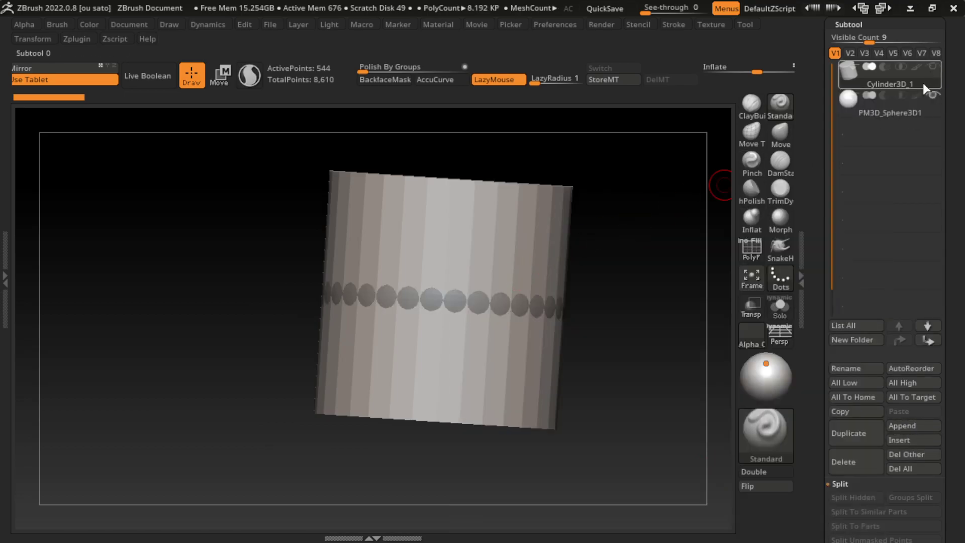
{"action": "left_click", "coordinate": [932, 66]}
{"action": "key", "text": "s"}
{"action": "left_click_drag", "start_coordinate": [622, 379], "coordinate": [586, 256]}
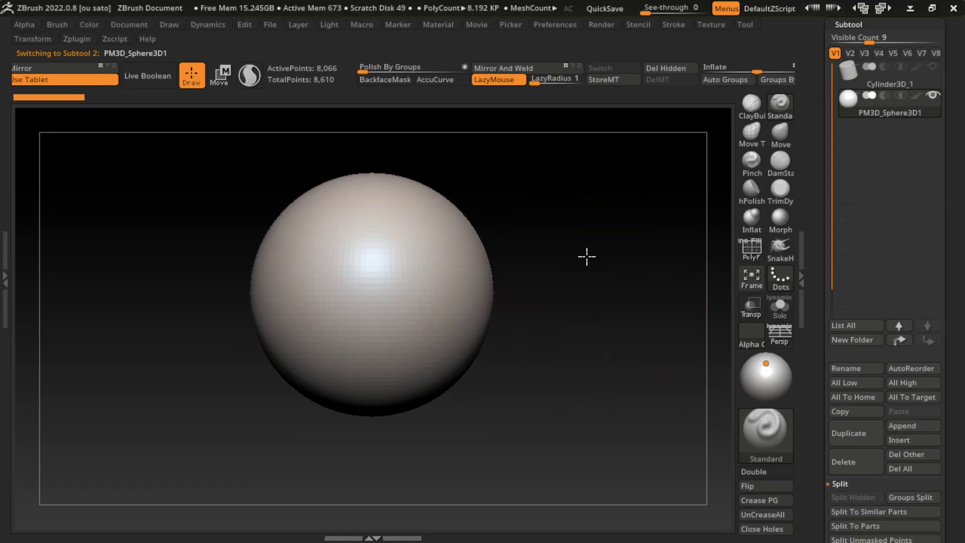
- With the Move brush, re-centre the sphere and pull its bottom down into an egg
{"action": "key", "text": "b"}
{"action": "key", "text": "m"}
{"action": "key", "text": "v"}
{"action": "left_click_drag", "start_coordinate": [431, 302], "coordinate": [544, 305]}
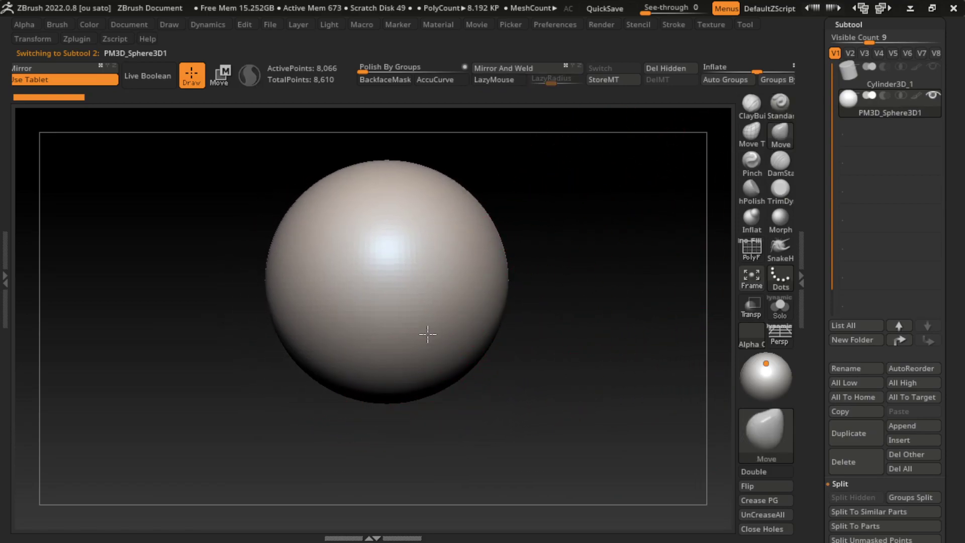
{"action": "left_click_drag", "start_coordinate": [426, 334], "coordinate": [421, 425]}
- Redo the egg-shaped head pull and dock the Document palette in the right tray
{"action": "key", "text": "ctrl+z"}
{"action": "mouse_move", "coordinate": [430, 390]}
{"action": "left_mouse_down"}
{"action": "mouse_move", "coordinate": [426, 484]}
{"action": "mouse_move", "coordinate": [611, 347]}
{"action": "mouse_move", "coordinate": [622, 258]}
{"action": "mouse_move", "coordinate": [598, 250]}
{"action": "mouse_move", "coordinate": [603, 340]}
{"action": "mouse_move", "coordinate": [592, 338]}
{"action": "mouse_move", "coordinate": [313, 142]}
{"action": "left_mouse_up"}
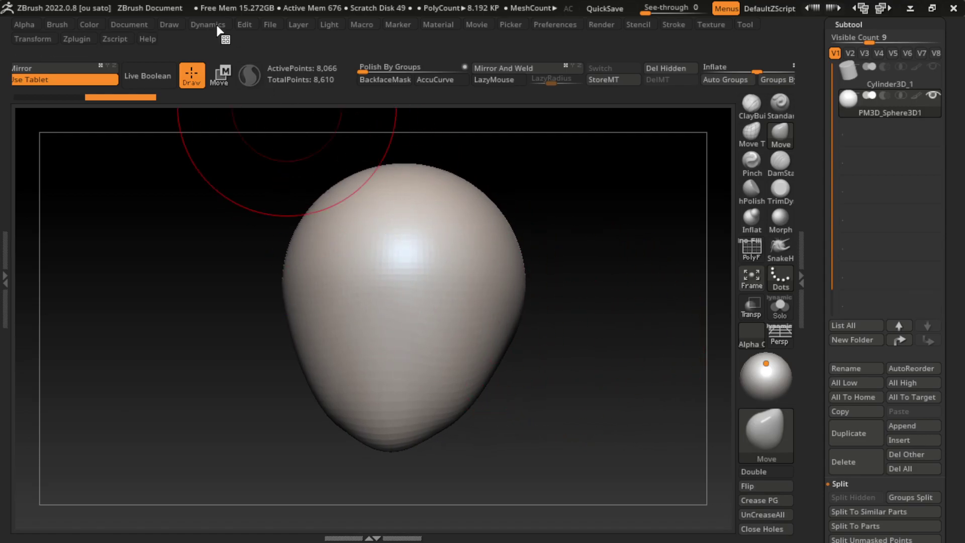
{"action": "left_click", "coordinate": [129, 24]}
{"action": "left_click", "coordinate": [169, 465]}
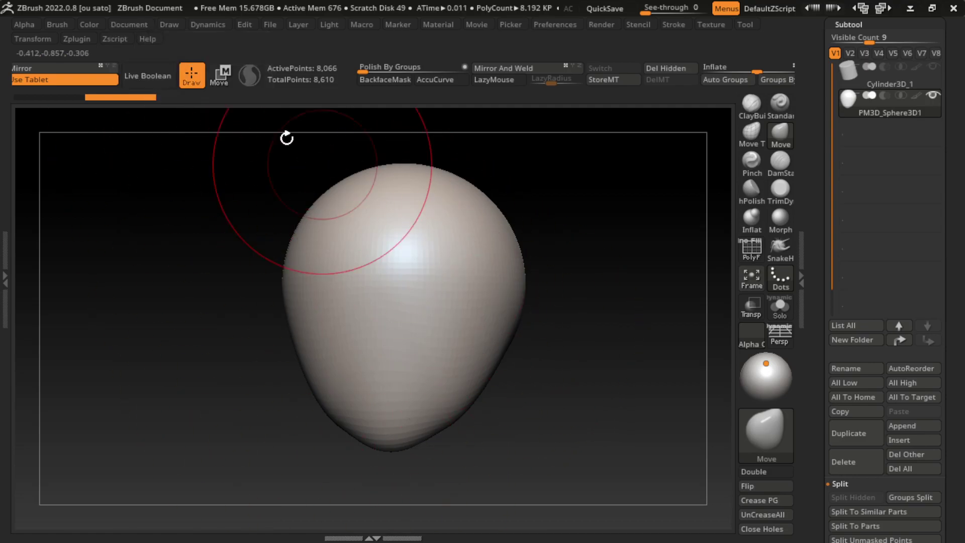
{"action": "left_click", "coordinate": [125, 28]}
{"action": "left_click", "coordinate": [119, 41]}
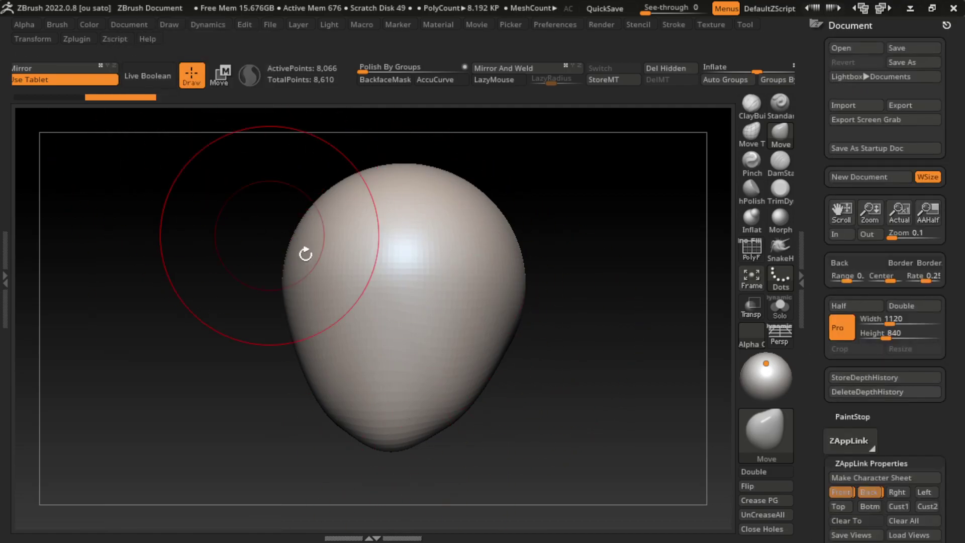
- Select the DamStandard brush and enlarge its Draw Size
{"action": "scroll", "coordinate": [956, 229], "scroll_direction": "down", "scroll_amount": 5}
{"action": "scroll", "coordinate": [956, 228], "scroll_direction": "up", "scroll_amount": 1}
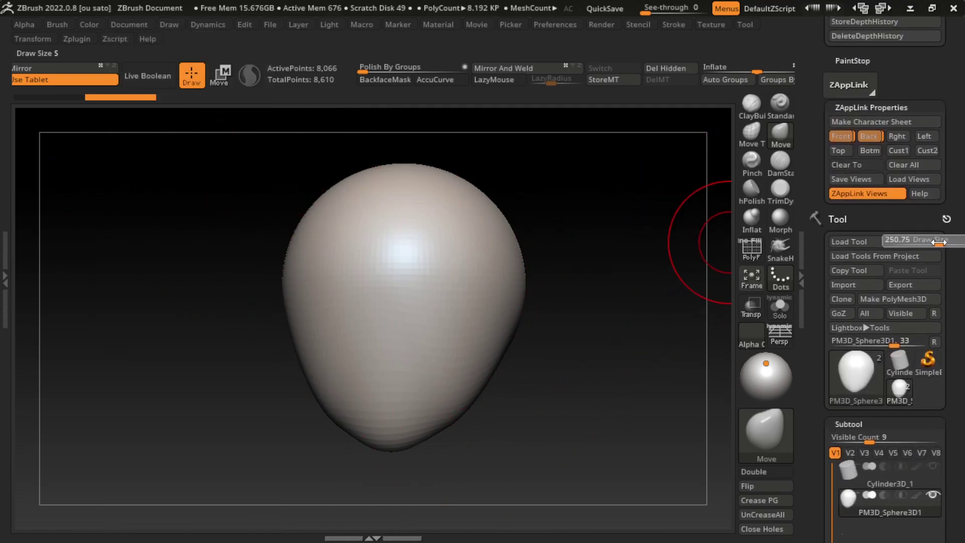
{"action": "left_click", "coordinate": [780, 161]}
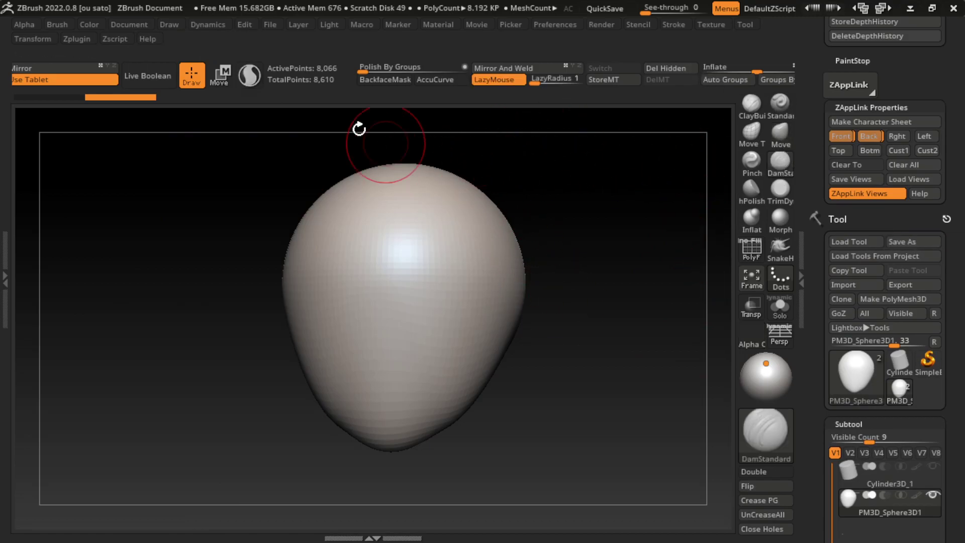
{"action": "key", "text": "s"}
{"action": "left_click_drag", "start_coordinate": [634, 304], "coordinate": [654, 304]}
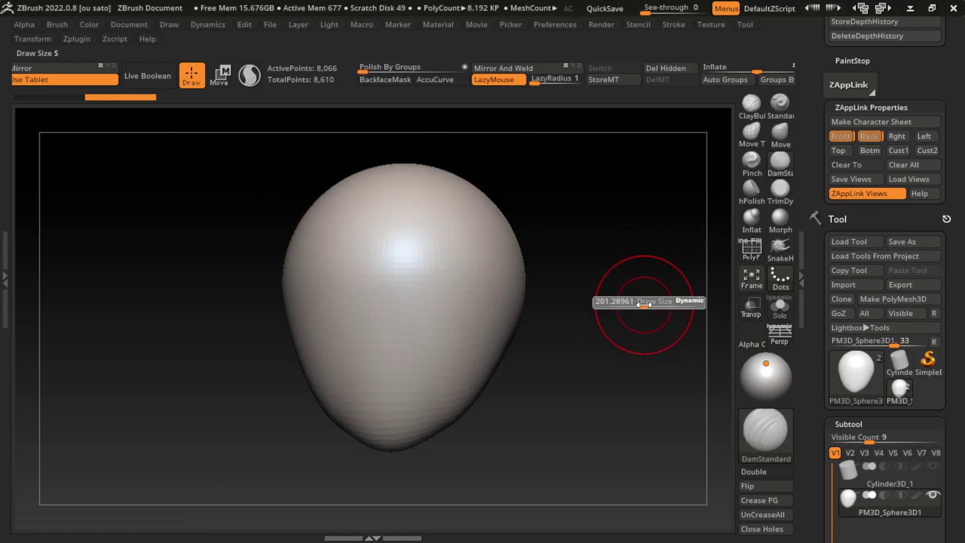
- Carve deep mirrored eye sockets with Sculptris Pro on, leaving a nose-bridge ridge
{"action": "left_click_drag", "start_coordinate": [438, 271], "coordinate": [397, 266]}
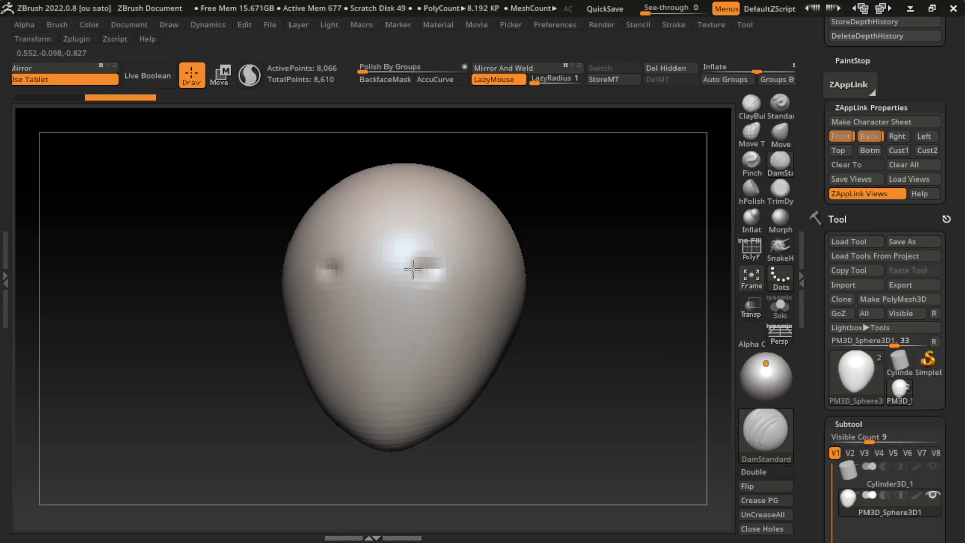
{"action": "left_click", "coordinate": [249, 75]}
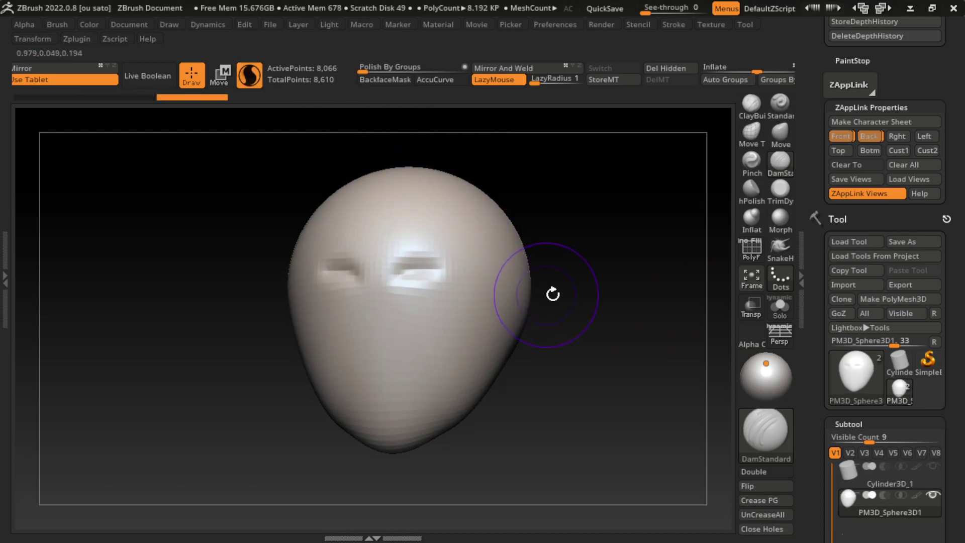
{"action": "mouse_move", "coordinate": [452, 266]}
{"action": "left_mouse_down"}
{"action": "mouse_move", "coordinate": [422, 267]}
{"action": "mouse_move", "coordinate": [410, 293]}
{"action": "mouse_move", "coordinate": [409, 276]}
{"action": "mouse_move", "coordinate": [372, 279]}
{"action": "mouse_move", "coordinate": [360, 294]}
{"action": "left_mouse_up"}
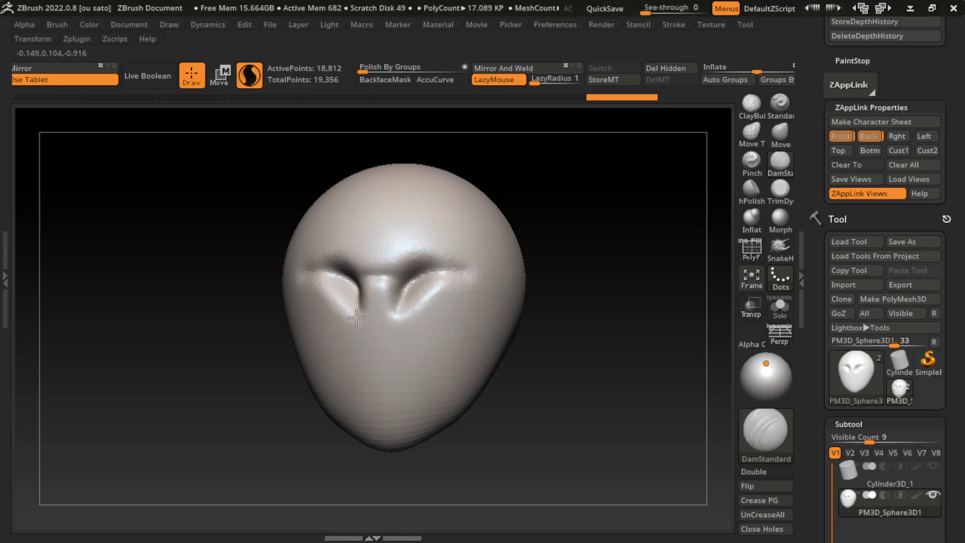
{"action": "key", "text": "ctrl+z"}
{"action": "key", "text": "ctrl+z"}
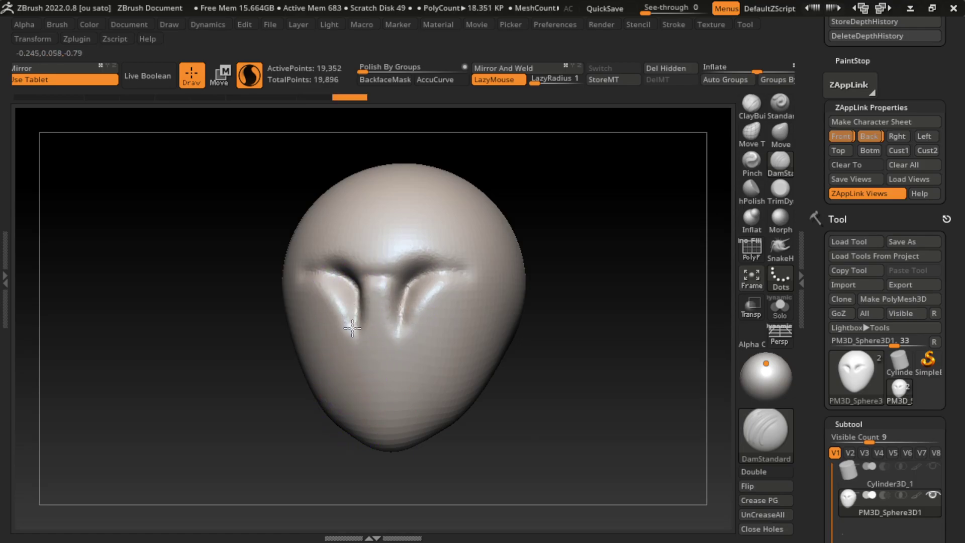
{"action": "key", "text": "ctrl+shift+z"}
{"action": "key", "text": "ctrl+shift+z"}
- Build puffy eyelids around both sockets and a raised nose bridge with ClayBuildup
{"action": "left_click", "coordinate": [750, 103]}
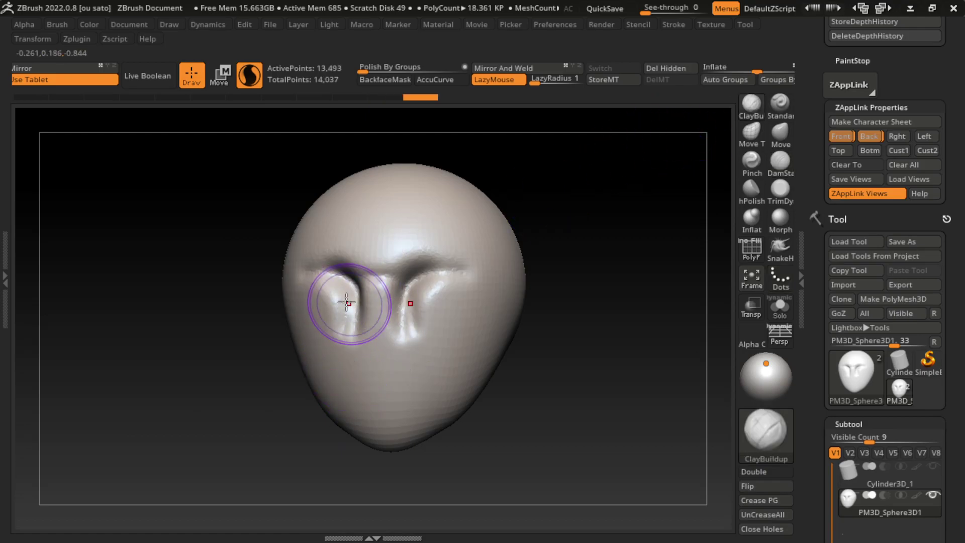
{"action": "mouse_move", "coordinate": [299, 304]}
{"action": "left_mouse_down"}
{"action": "mouse_move", "coordinate": [337, 306]}
{"action": "mouse_move", "coordinate": [294, 312]}
{"action": "left_mouse_up"}
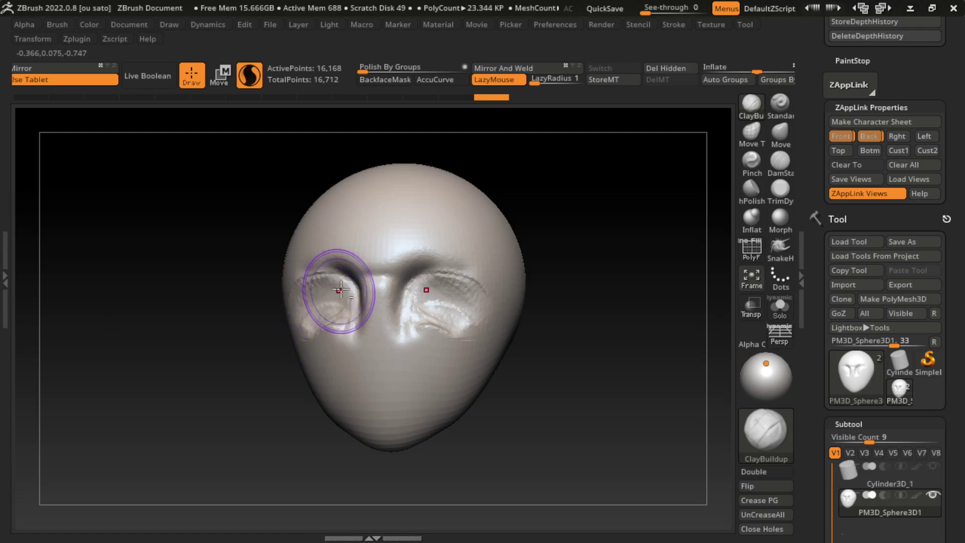
{"action": "mouse_move", "coordinate": [341, 290]}
{"action": "left_mouse_down"}
{"action": "mouse_move", "coordinate": [322, 347]}
{"action": "mouse_move", "coordinate": [330, 319]}
{"action": "mouse_move", "coordinate": [344, 370]}
{"action": "mouse_move", "coordinate": [399, 366]}
{"action": "mouse_move", "coordinate": [402, 281]}
{"action": "mouse_move", "coordinate": [407, 307]}
{"action": "left_mouse_up"}
{"action": "key", "text": "s"}
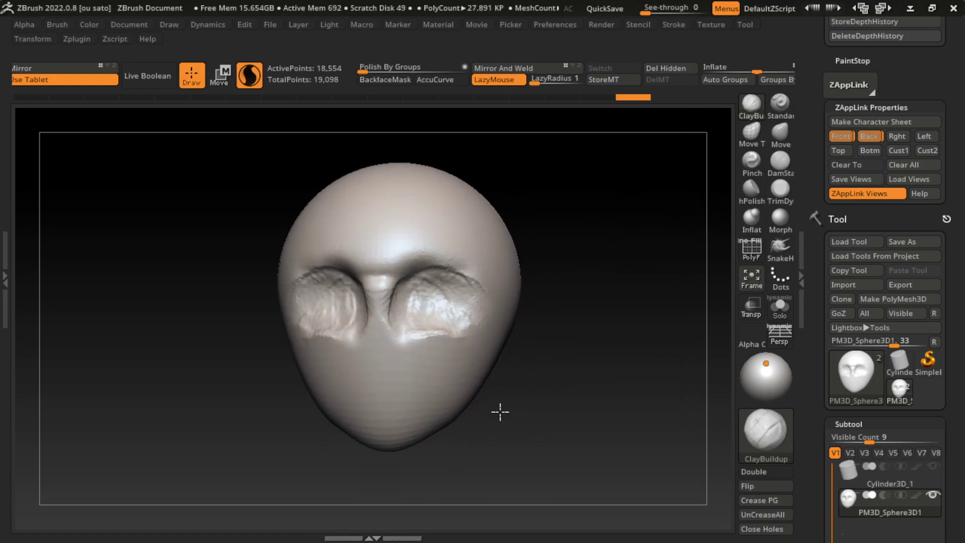
{"action": "left_click", "coordinate": [849, 122]}
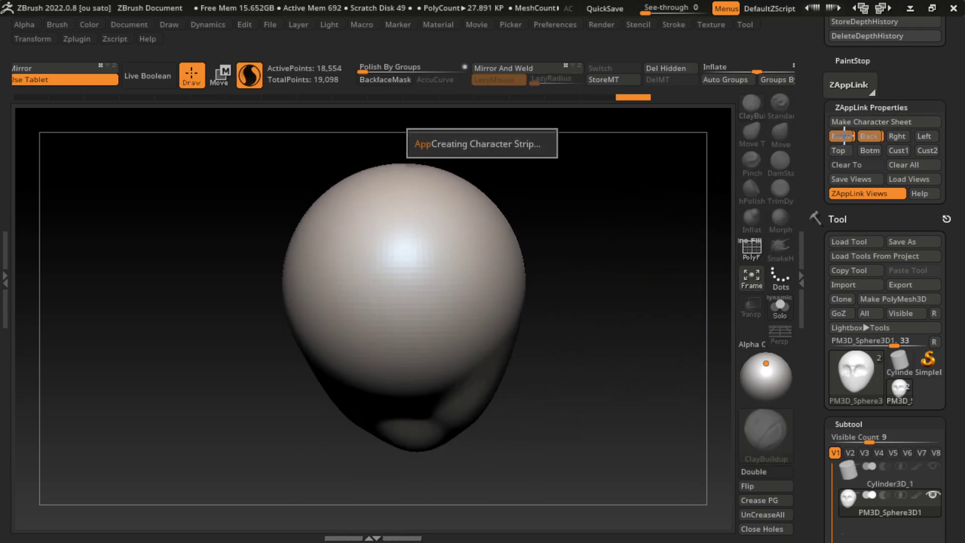
- Sculpt a rounded nose tip with ClayBuildup, redoing it once, and shape the nostrils
{"action": "key", "text": "s"}
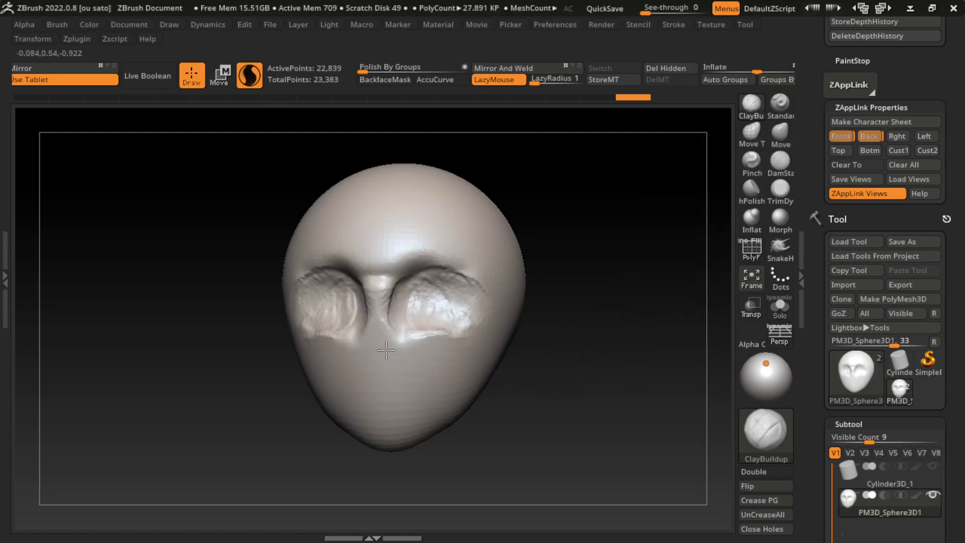
{"action": "mouse_move", "coordinate": [386, 350]}
{"action": "left_mouse_down"}
{"action": "mouse_move", "coordinate": [374, 343]}
{"action": "mouse_move", "coordinate": [389, 347]}
{"action": "left_mouse_up"}
{"action": "key", "text": "ctrl+z"}
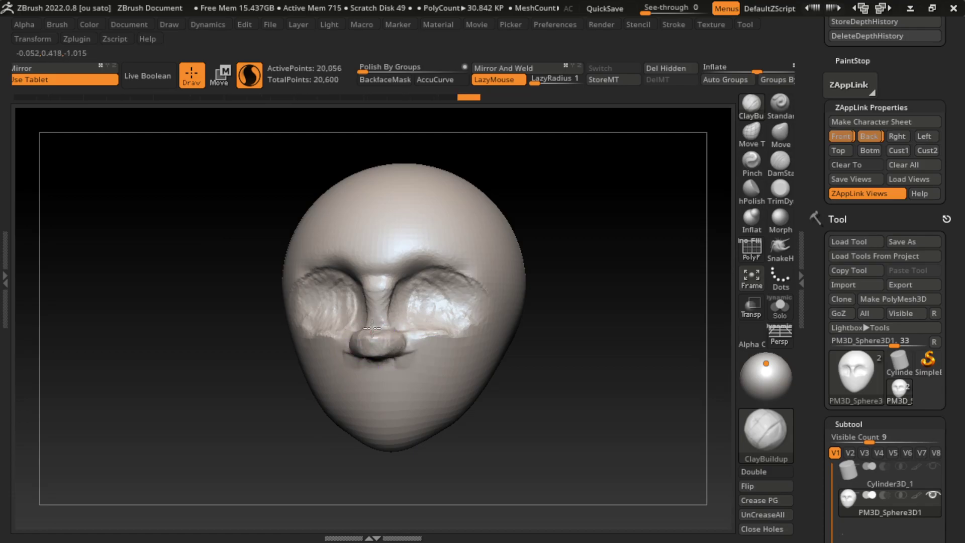
{"action": "key", "text": "ctrl+z"}
{"action": "key", "text": "ctrl+z"}
{"action": "left_click_drag", "start_coordinate": [377, 334], "coordinate": [377, 329]}
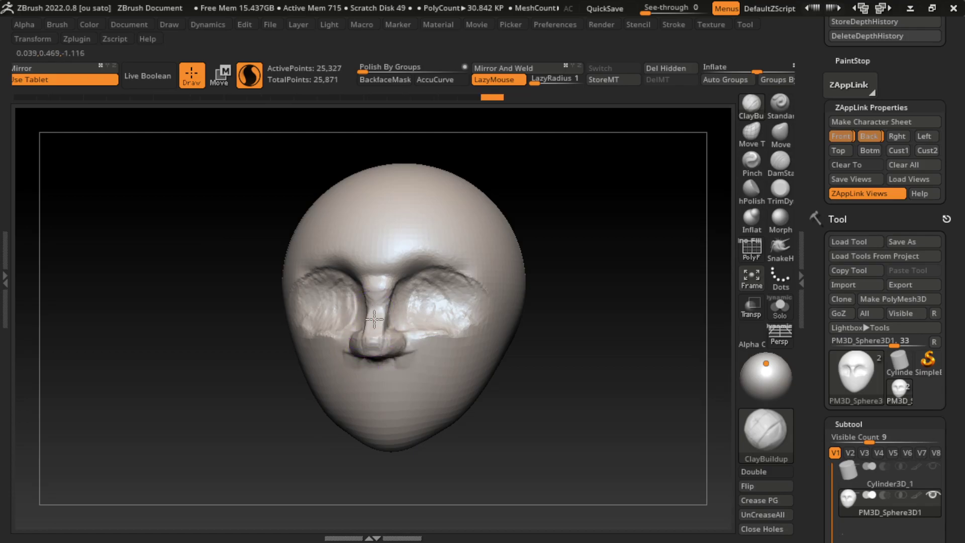
{"action": "mouse_move", "coordinate": [366, 383]}
{"action": "left_mouse_down"}
{"action": "mouse_move", "coordinate": [400, 343]}
{"action": "mouse_move", "coordinate": [400, 358]}
{"action": "mouse_move", "coordinate": [384, 347]}
{"action": "left_mouse_up"}
{"action": "left_click", "coordinate": [780, 161]}
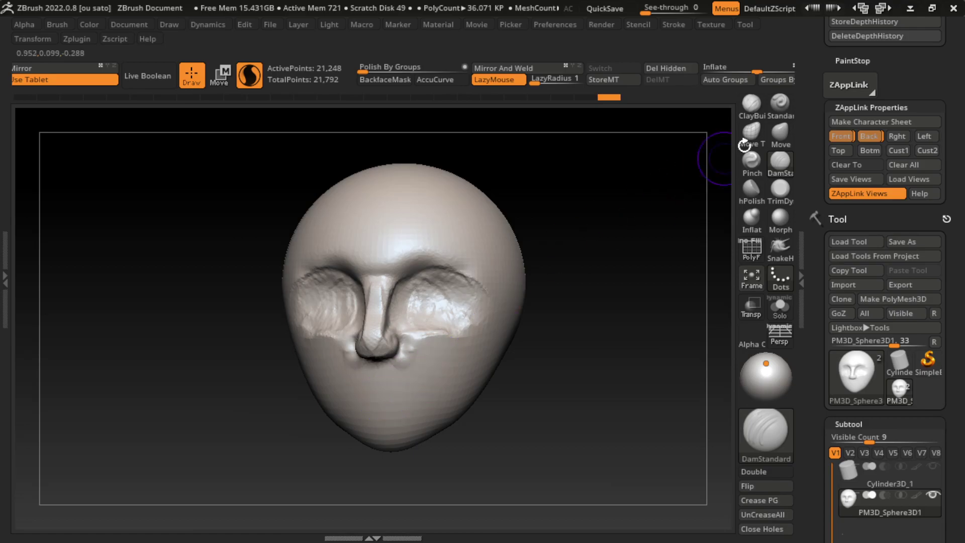
- Flatten the eyelid mounds and under-eye area with the Move and TrimDynamic brushes
{"action": "left_click", "coordinate": [751, 104]}
{"action": "left_click_drag", "start_coordinate": [569, 376], "coordinate": [346, 409]}
{"action": "left_click", "coordinate": [780, 132]}
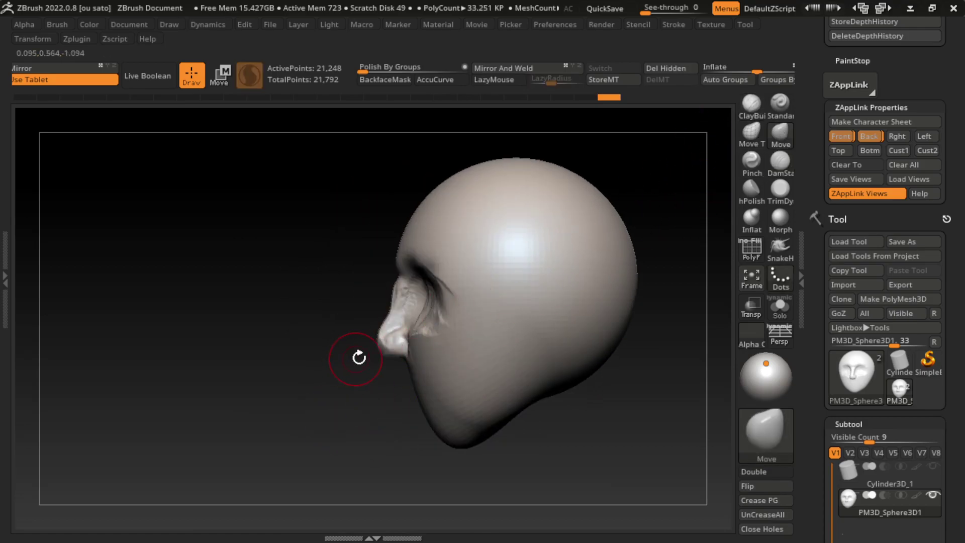
{"action": "key", "text": "s"}
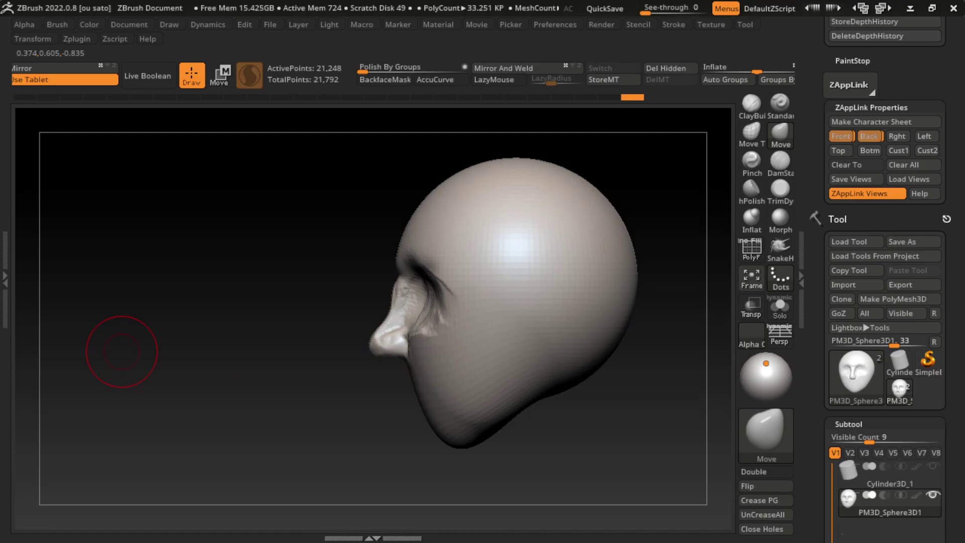
{"action": "left_click", "coordinate": [841, 137]}
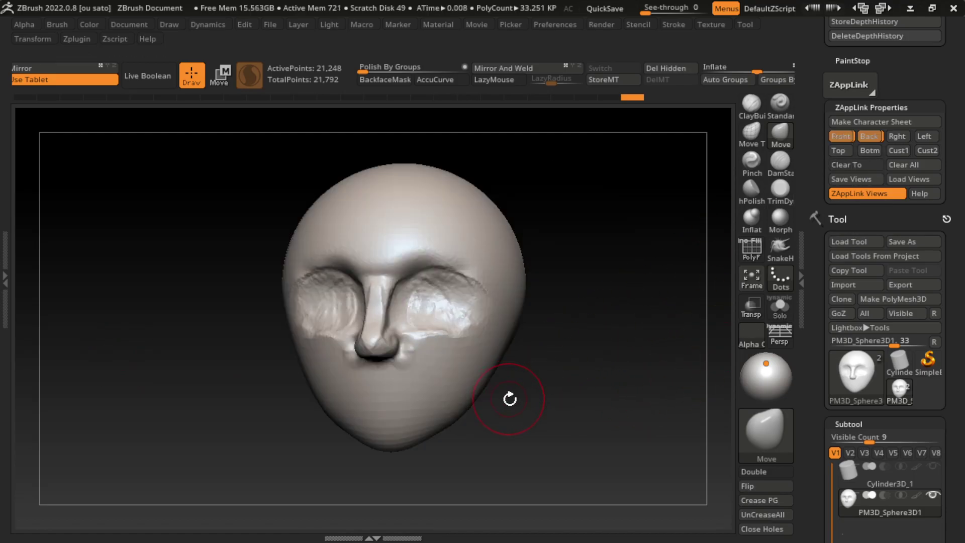
{"action": "left_click", "coordinate": [780, 189]}
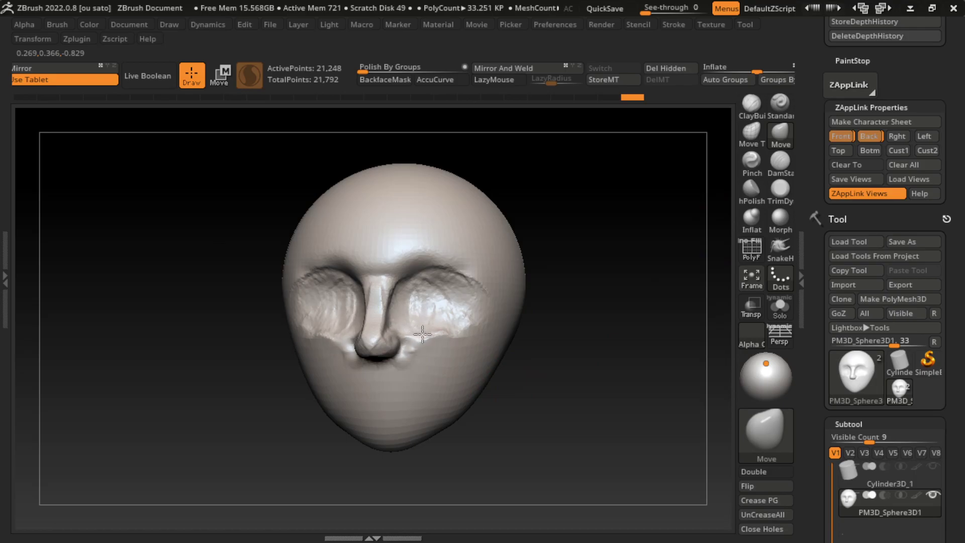
{"action": "left_click_drag", "start_coordinate": [417, 311], "coordinate": [452, 334]}
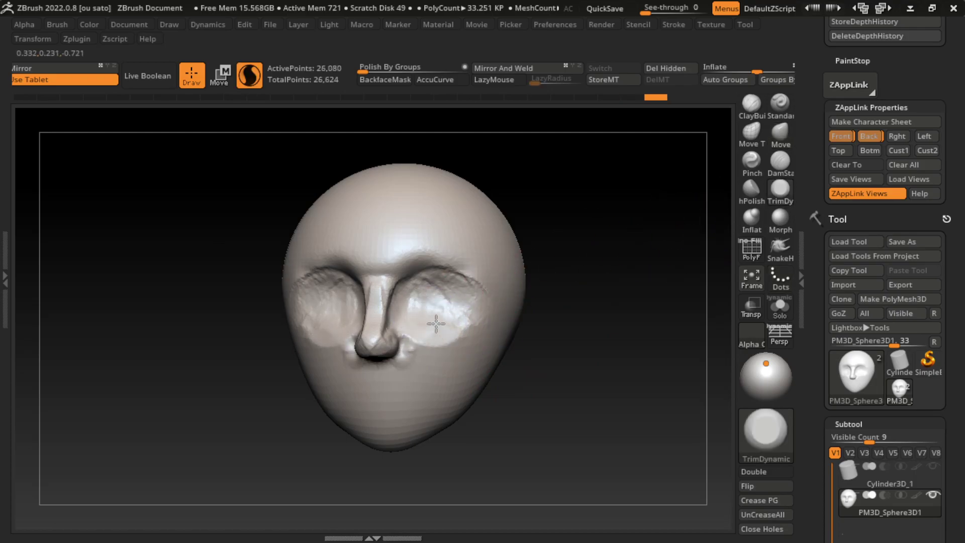
{"action": "key", "text": "s"}
- Carve a short mouth slit below the nose with DamStandard
{"action": "left_click", "coordinate": [780, 161]}
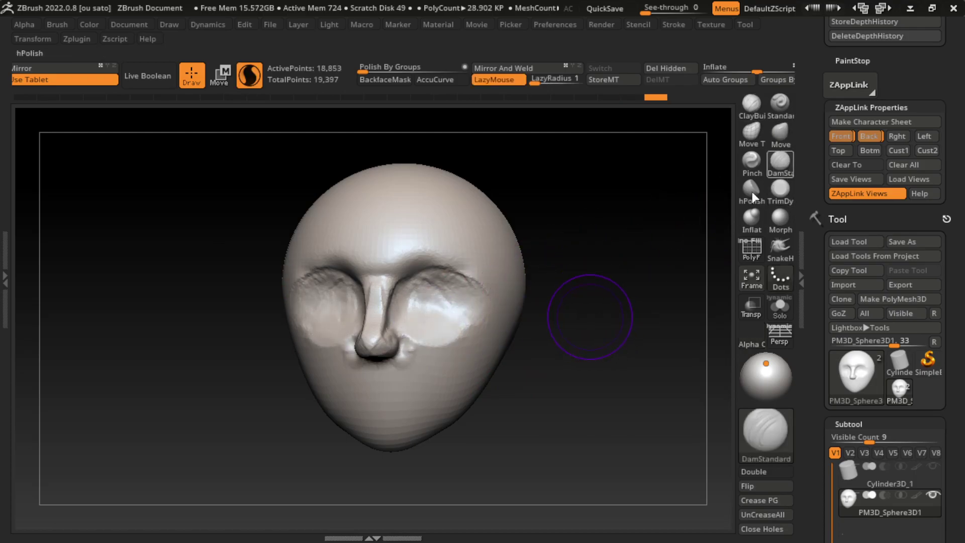
{"action": "key", "text": "s"}
{"action": "mouse_move", "coordinate": [347, 395]}
{"action": "left_mouse_down"}
{"action": "mouse_move", "coordinate": [397, 395]}
{"action": "mouse_move", "coordinate": [362, 388]}
{"action": "left_mouse_up"}
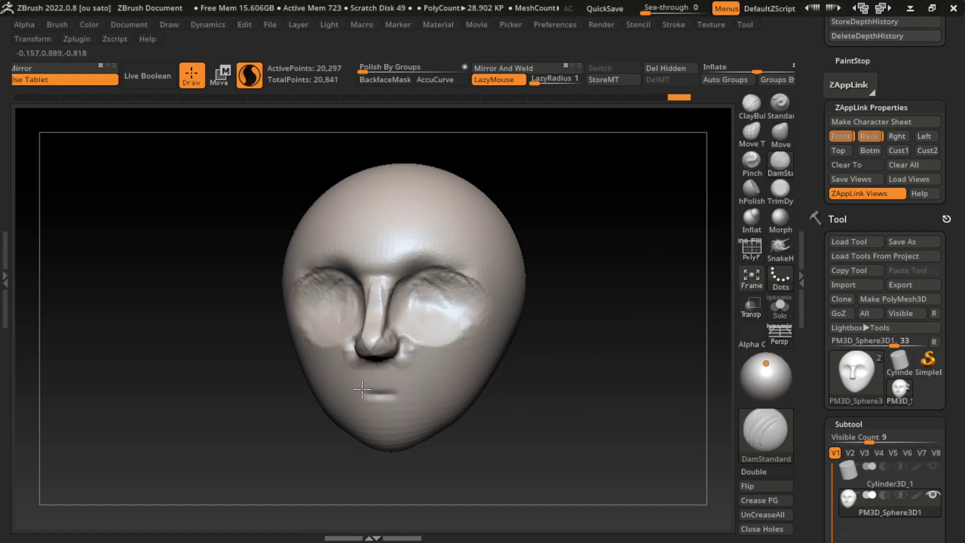
- Recarve the mouth line and define the upper and lower lip edges with DamStandard
{"action": "key", "text": "ctrl+z"}
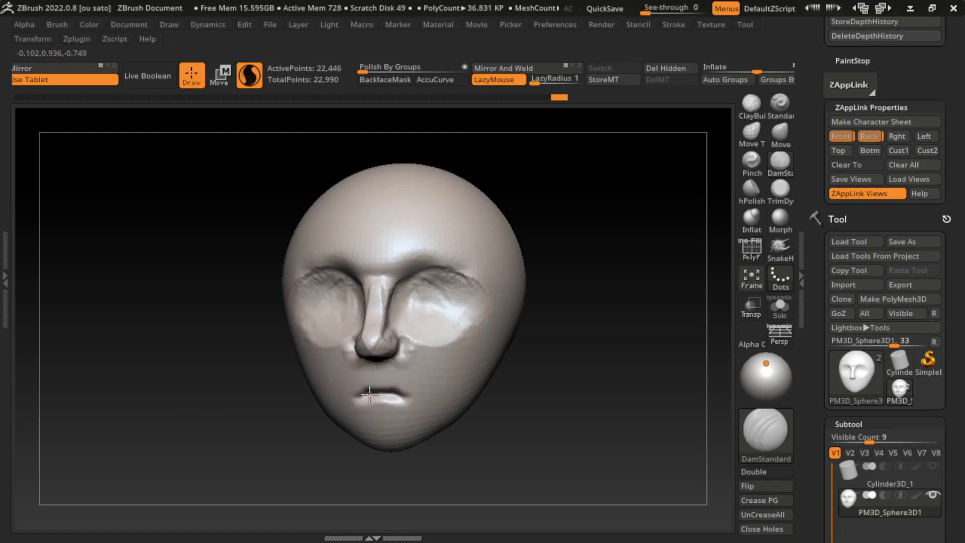
{"action": "left_click_drag", "start_coordinate": [369, 394], "coordinate": [402, 394]}
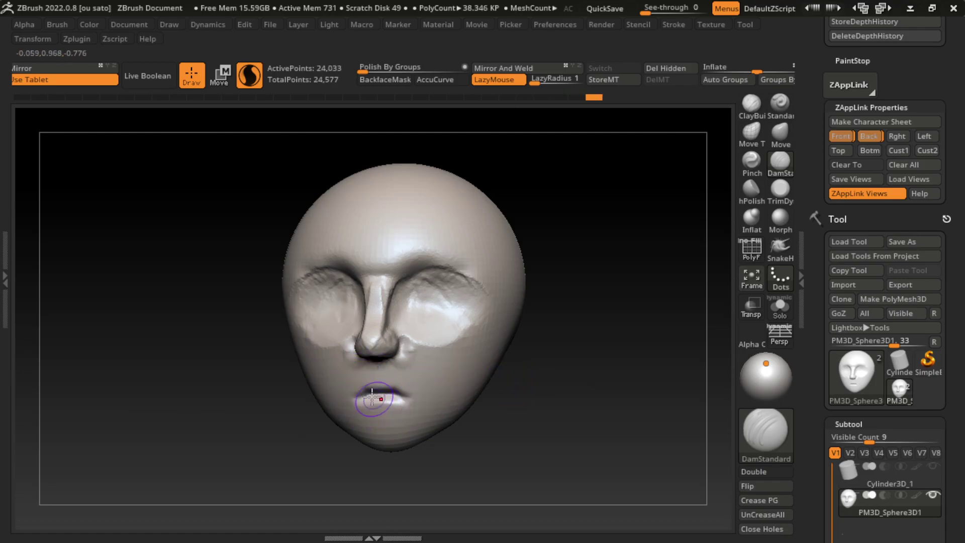
{"action": "mouse_move", "coordinate": [385, 375]}
{"action": "left_mouse_down"}
{"action": "mouse_move", "coordinate": [374, 378]}
{"action": "mouse_move", "coordinate": [412, 372]}
{"action": "mouse_move", "coordinate": [358, 392]}
{"action": "mouse_move", "coordinate": [407, 382]}
{"action": "left_mouse_up"}
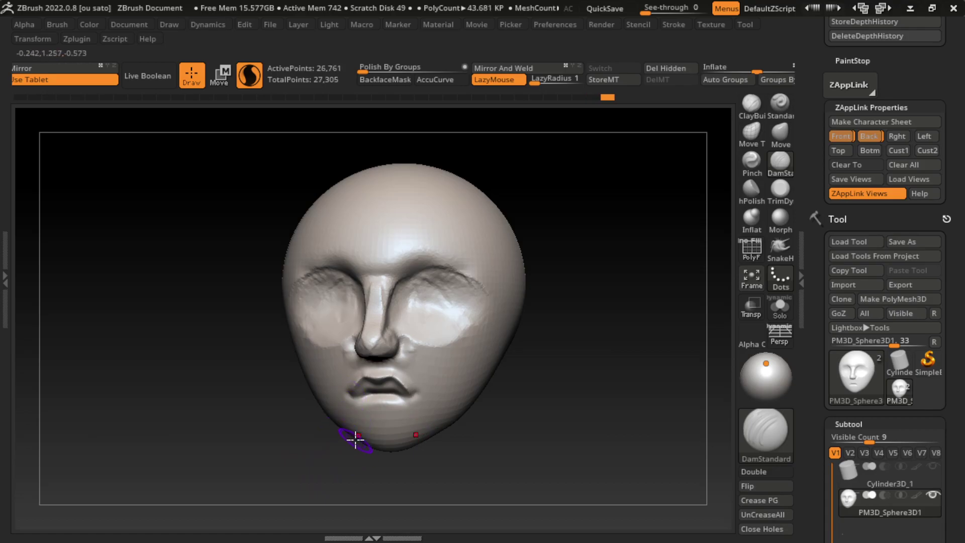
{"action": "left_click_drag", "start_coordinate": [373, 409], "coordinate": [397, 407]}
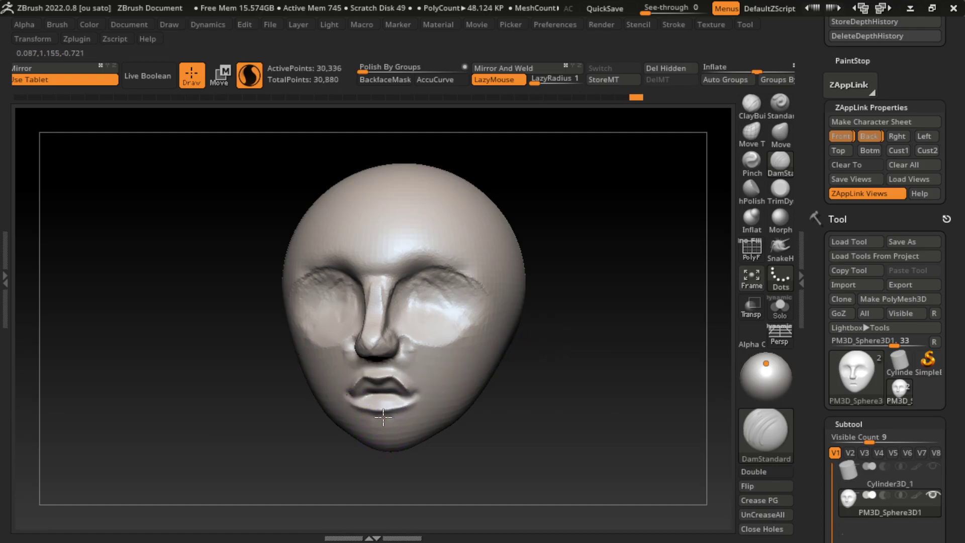
{"action": "left_click_drag", "start_coordinate": [383, 416], "coordinate": [388, 421]}
- Add volume to the upper and lower lips with ClayBuildup
{"action": "left_click", "coordinate": [751, 104]}
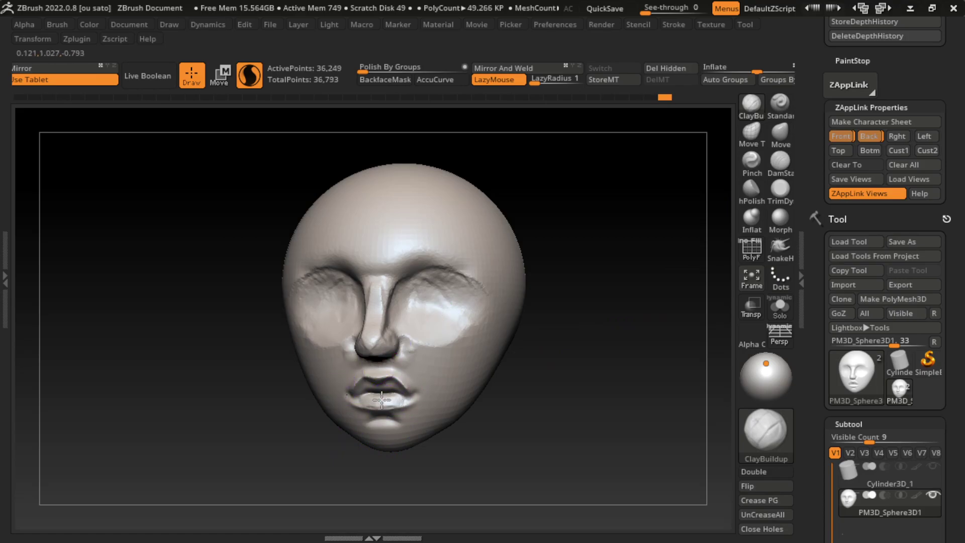
{"action": "left_click_drag", "start_coordinate": [365, 398], "coordinate": [364, 404]}
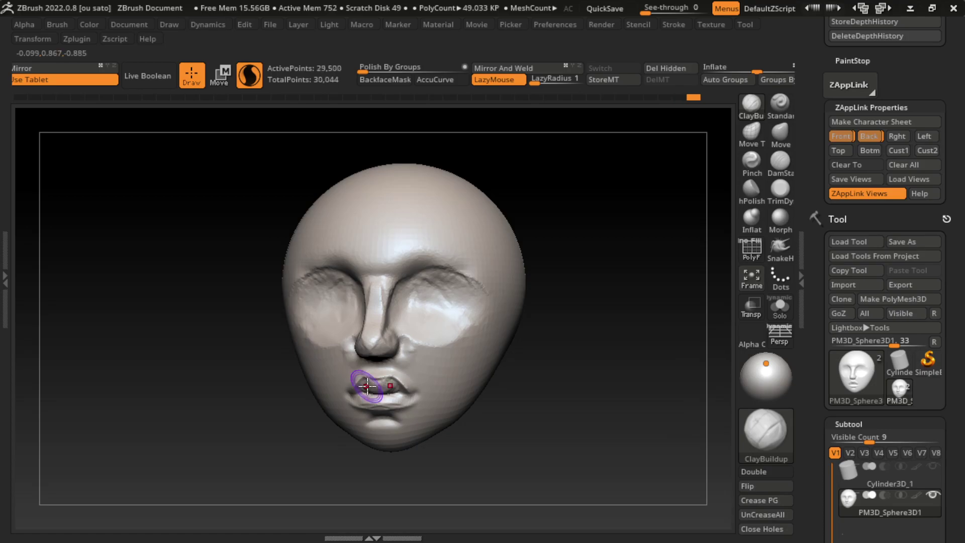
{"action": "left_click_drag", "start_coordinate": [365, 388], "coordinate": [389, 391]}
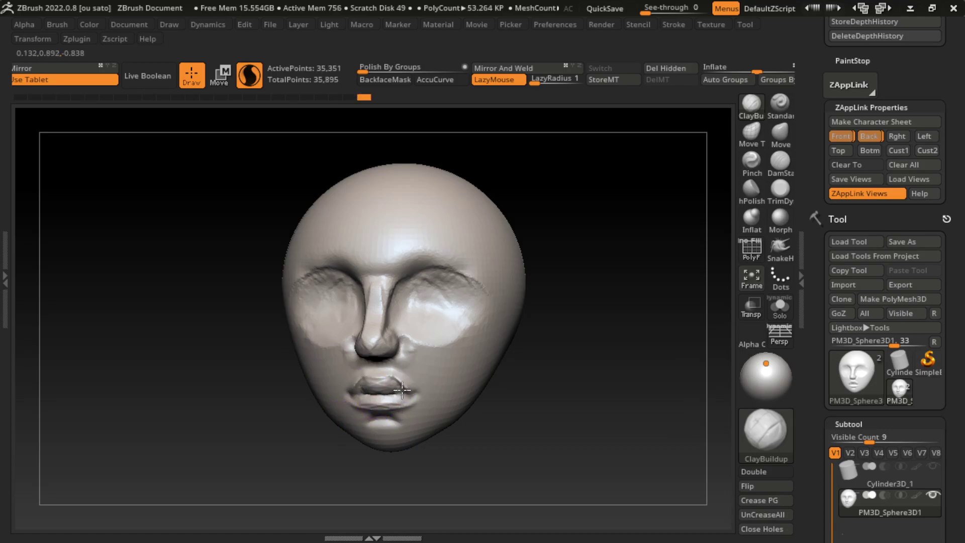
{"action": "left_click_drag", "start_coordinate": [358, 421], "coordinate": [366, 420]}
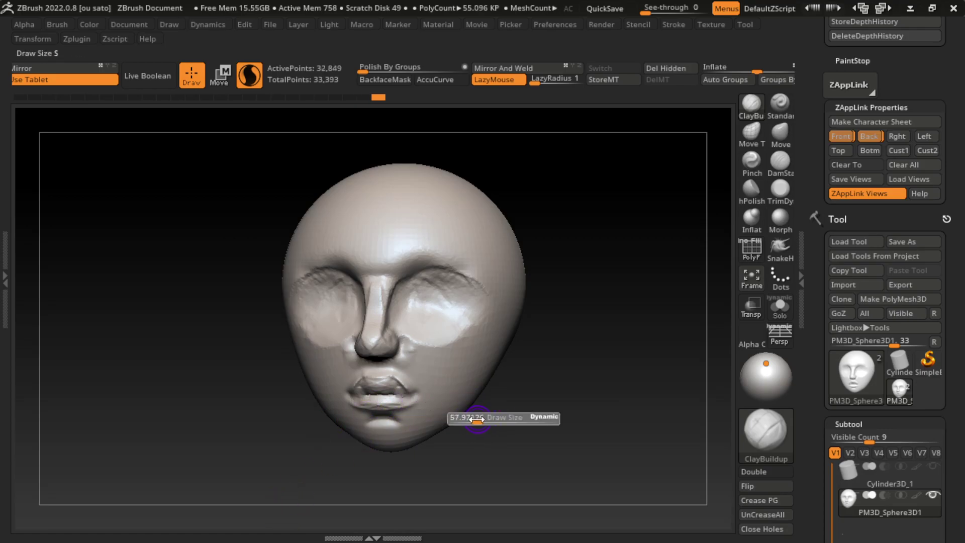
- Raise LazyRadius to 10 and deepen the DamStandard crease between the lips
{"action": "left_click", "coordinate": [780, 162]}
{"action": "key", "text": "space"}
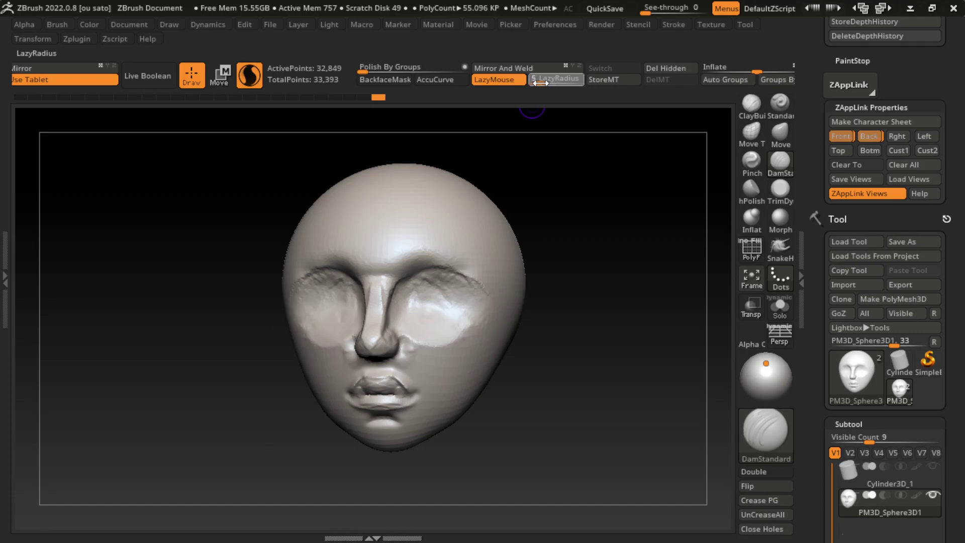
{"action": "left_click_drag", "start_coordinate": [541, 83], "coordinate": [550, 83]}
{"action": "left_click_drag", "start_coordinate": [360, 404], "coordinate": [401, 404]}
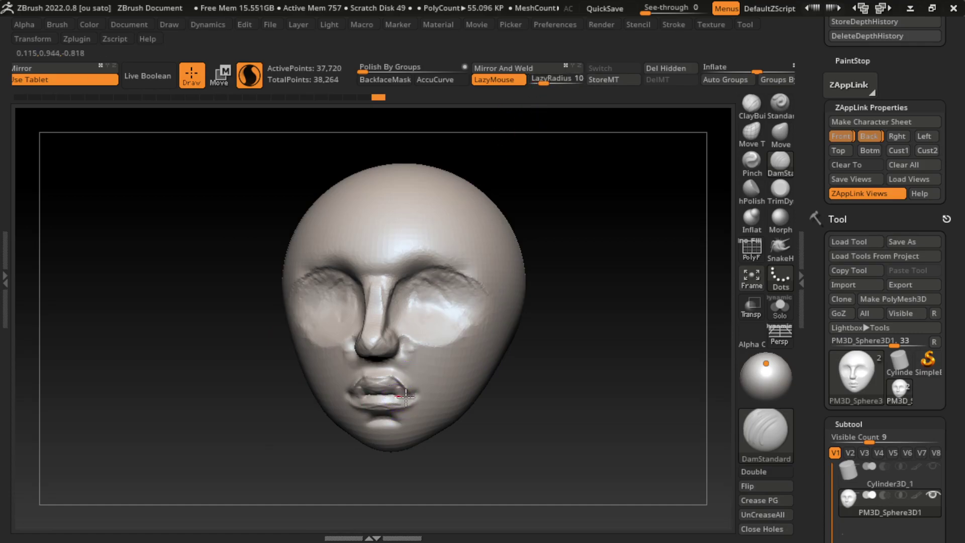
{"action": "left_click_drag", "start_coordinate": [460, 386], "coordinate": [394, 393]}
{"action": "left_click_drag", "start_coordinate": [446, 384], "coordinate": [415, 395]}
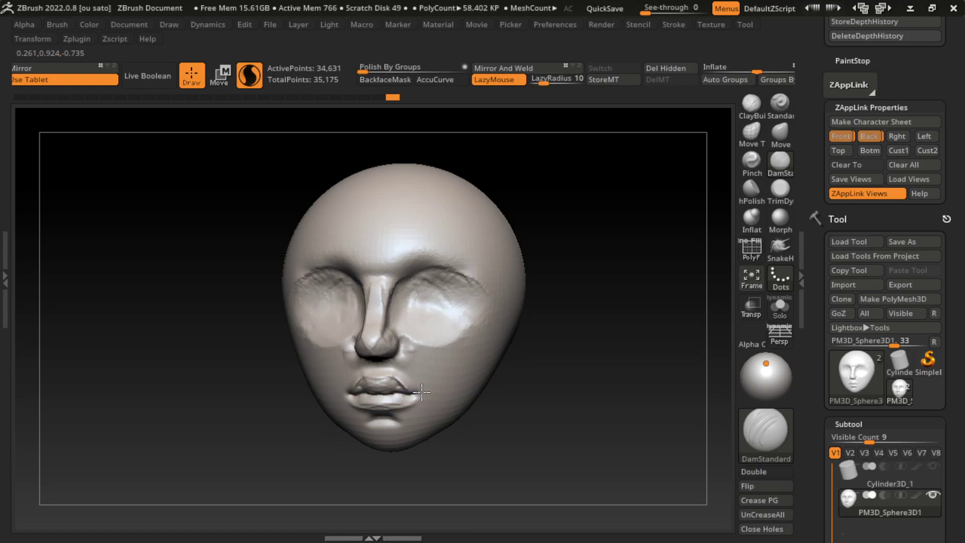
- Build up a chin with an enlarged ClayBuildup brush and flatten it with TrimDynamic
{"action": "left_click", "coordinate": [750, 103]}
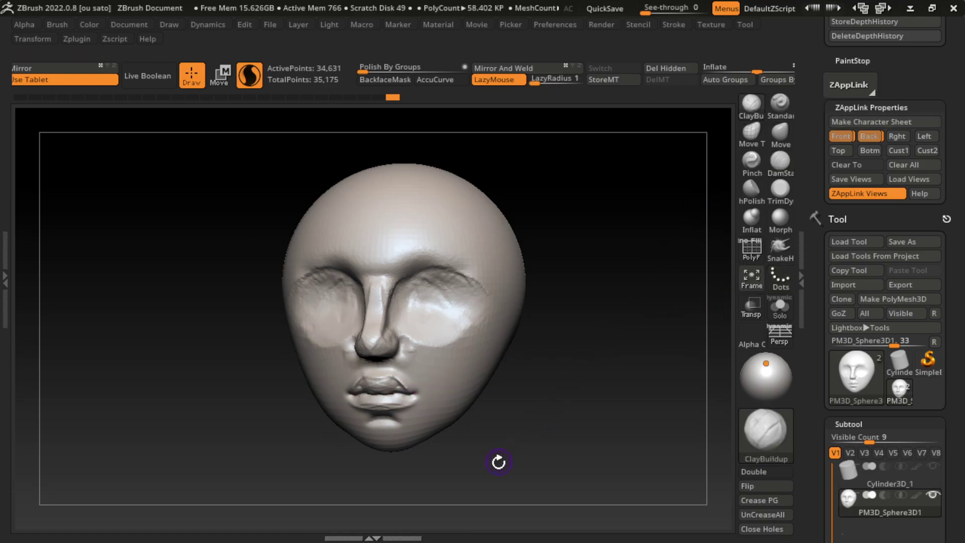
{"action": "key", "text": "s"}
{"action": "left_click_drag", "start_coordinate": [509, 456], "coordinate": [518, 456]}
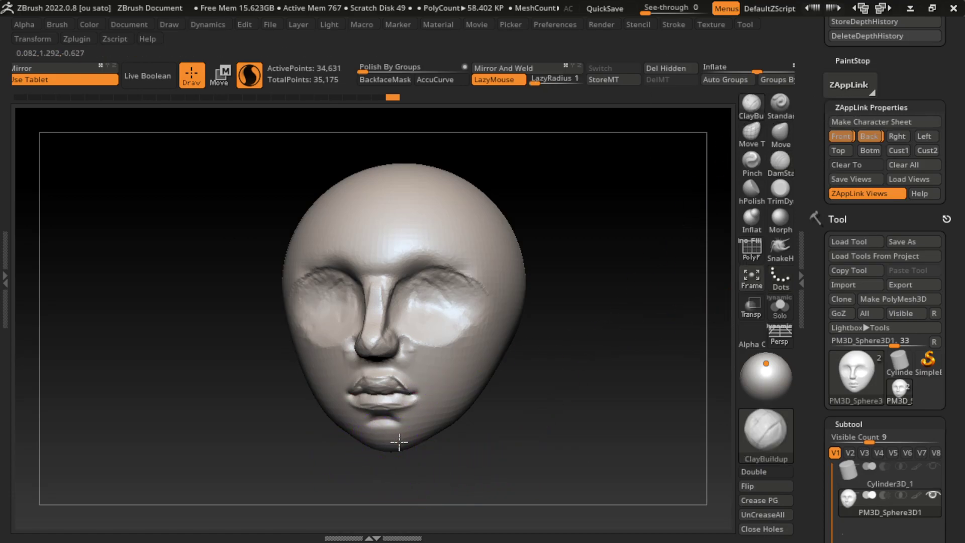
{"action": "mouse_move", "coordinate": [383, 438]}
{"action": "left_mouse_down"}
{"action": "mouse_move", "coordinate": [400, 441]}
{"action": "mouse_move", "coordinate": [351, 446]}
{"action": "mouse_move", "coordinate": [377, 438]}
{"action": "mouse_move", "coordinate": [367, 439]}
{"action": "left_mouse_up"}
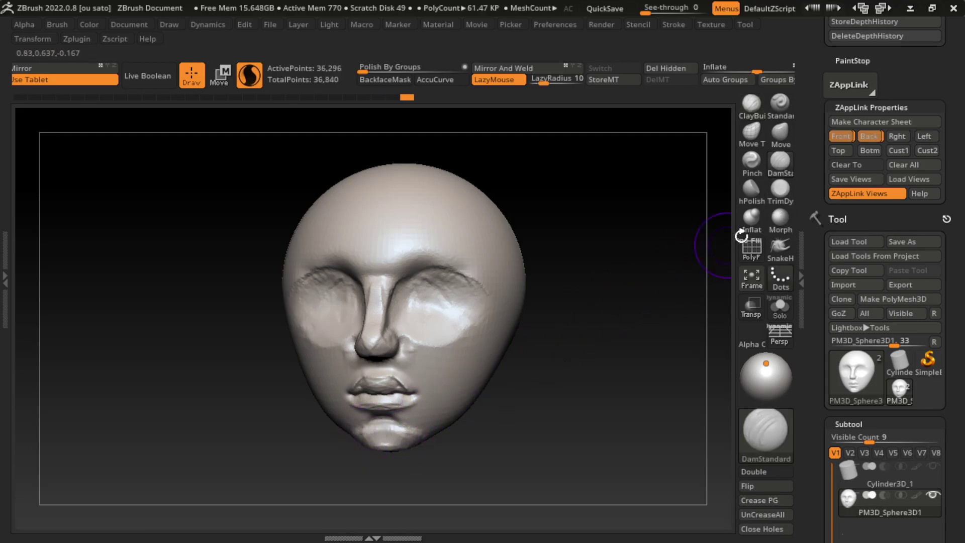
{"action": "left_click", "coordinate": [780, 188]}
{"action": "left_click_drag", "start_coordinate": [383, 437], "coordinate": [392, 433]}
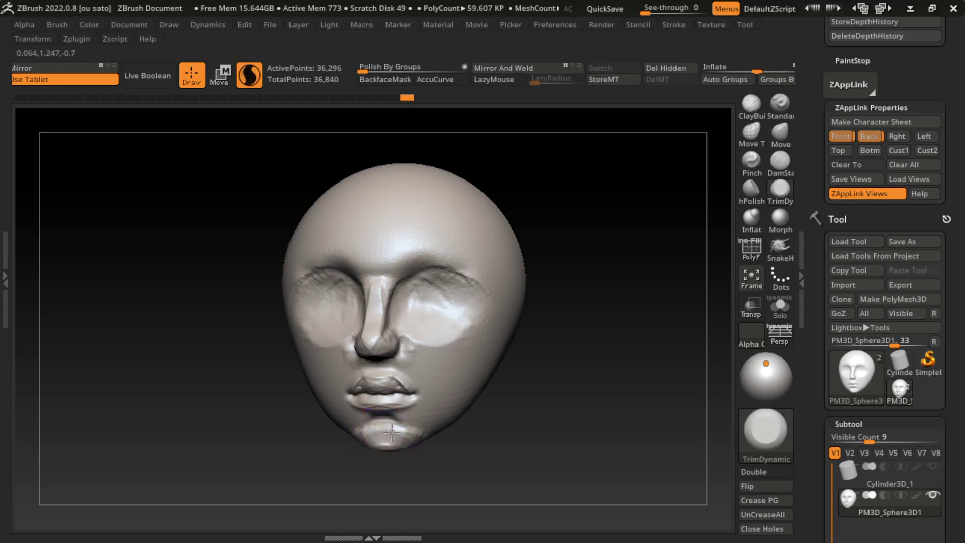
- Check the chin from an orbit, snap to Front view, and add more clay volume
{"action": "left_click", "coordinate": [759, 115]}
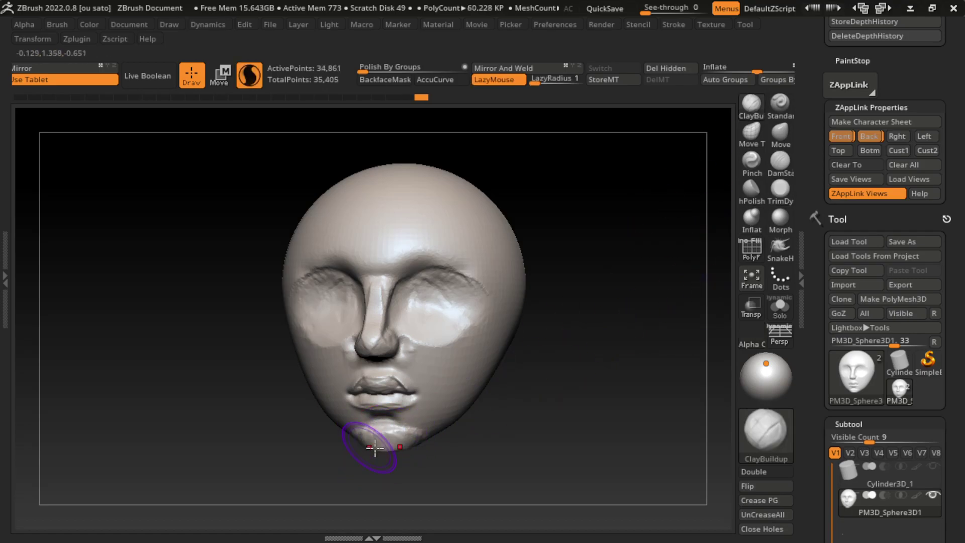
{"action": "mouse_move", "coordinate": [387, 458]}
{"action": "left_mouse_down"}
{"action": "mouse_move", "coordinate": [338, 474]}
{"action": "mouse_move", "coordinate": [721, 317]}
{"action": "left_mouse_up"}
{"action": "left_click", "coordinate": [852, 138]}
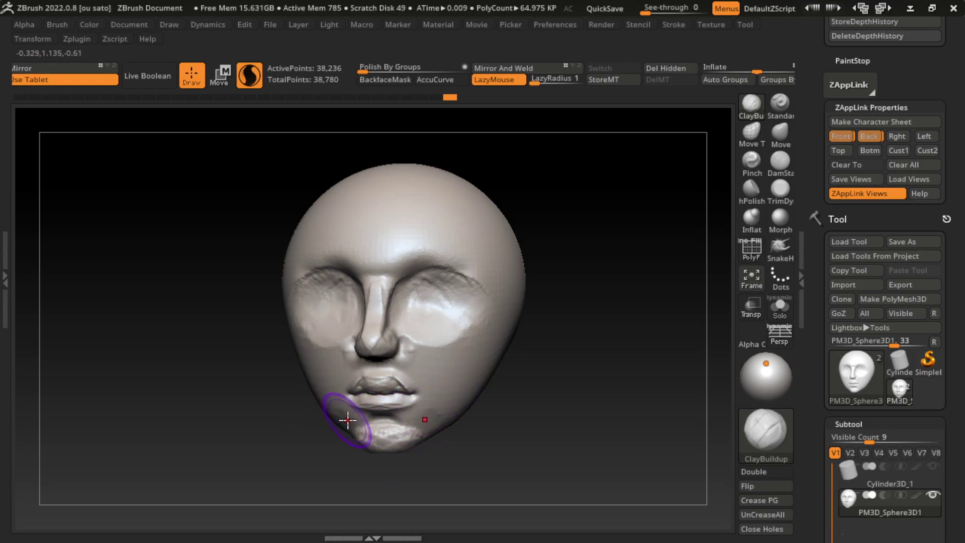
{"action": "left_click_drag", "start_coordinate": [357, 420], "coordinate": [334, 452]}
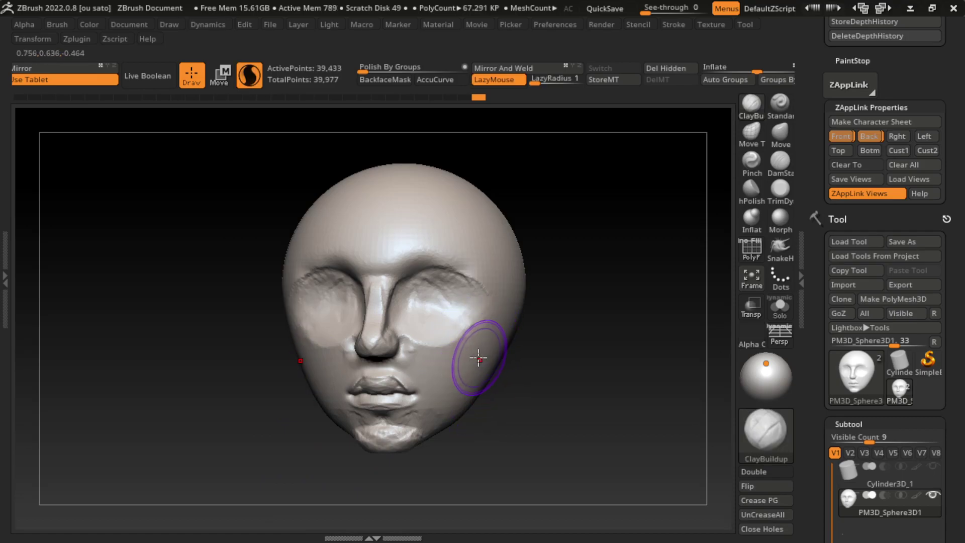
- Carve nasolabial creases with DamStandard, then flatten the cheeks with a larger TrimDynamic
{"action": "left_click", "coordinate": [784, 174]}
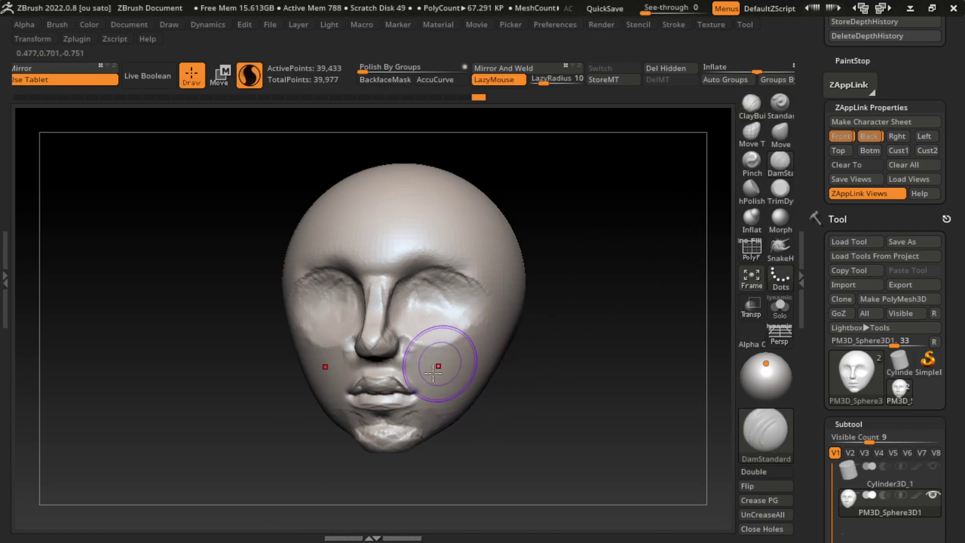
{"action": "mouse_move", "coordinate": [407, 347]}
{"action": "left_mouse_down"}
{"action": "mouse_move", "coordinate": [441, 368]}
{"action": "mouse_move", "coordinate": [417, 358]}
{"action": "left_mouse_up"}
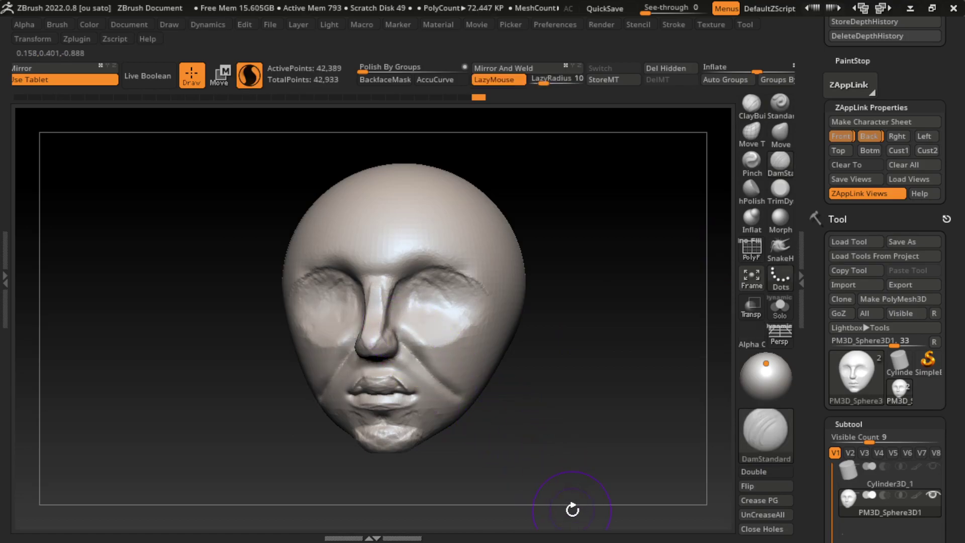
{"action": "left_click", "coordinate": [780, 188]}
{"action": "mouse_move", "coordinate": [462, 331]}
{"action": "left_mouse_down"}
{"action": "mouse_move", "coordinate": [473, 369]}
{"action": "mouse_move", "coordinate": [445, 362]}
{"action": "mouse_move", "coordinate": [473, 388]}
{"action": "mouse_move", "coordinate": [452, 372]}
{"action": "left_mouse_up"}
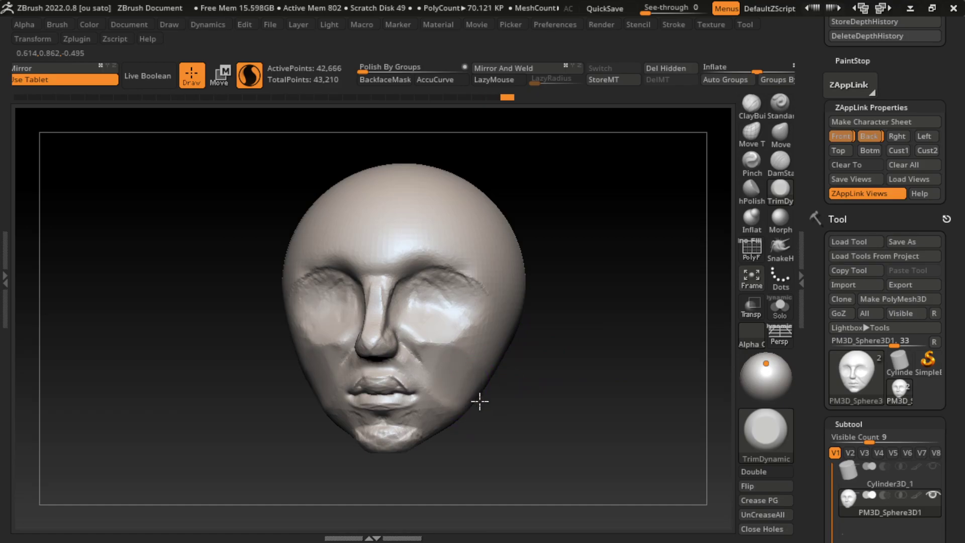
{"action": "key", "text": "s"}
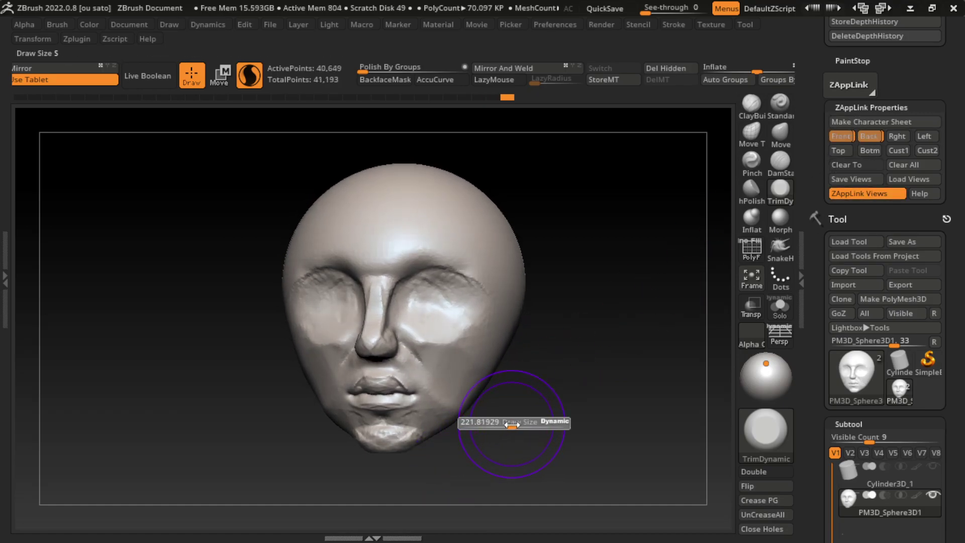
{"action": "mouse_move", "coordinate": [450, 382]}
{"action": "left_mouse_down"}
{"action": "mouse_move", "coordinate": [472, 428]}
{"action": "mouse_move", "coordinate": [474, 377]}
{"action": "left_mouse_up"}
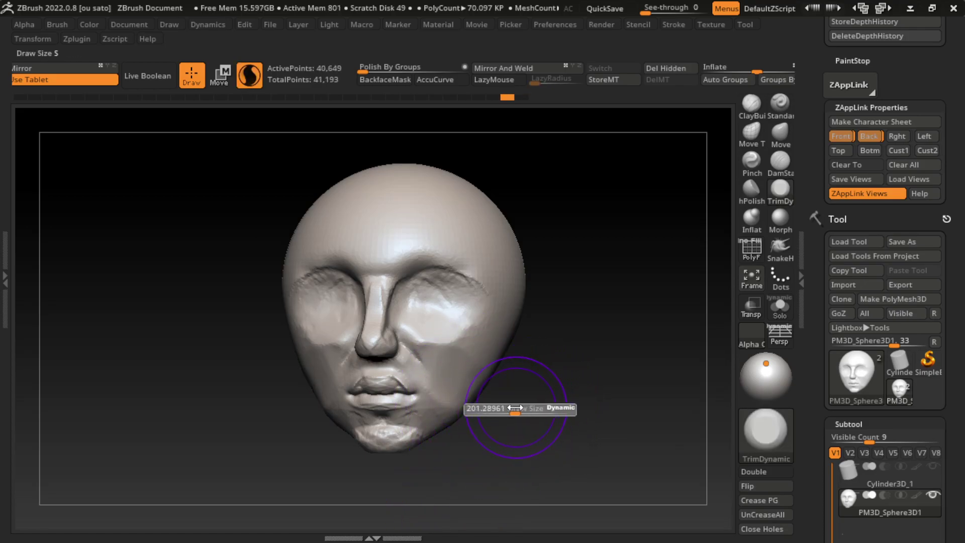
{"action": "left_click_drag", "start_coordinate": [513, 281], "coordinate": [498, 367]}
- Reframe the head, reshape the right cheek contour with ClayBuildup, and snap to Front view
{"action": "left_click", "coordinate": [751, 103]}
{"action": "key", "text": "l"}
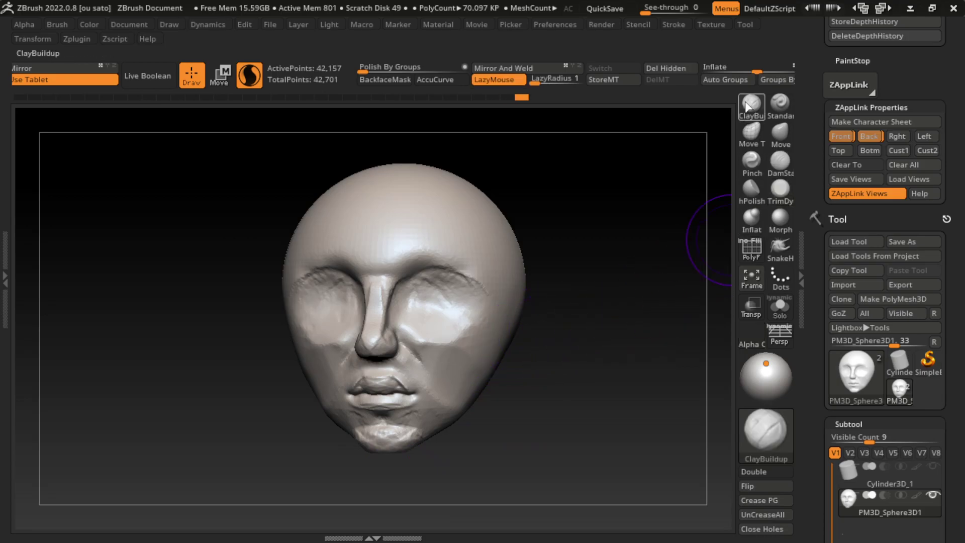
{"action": "mouse_move", "coordinate": [518, 239]}
{"action": "left_mouse_down", "text": "alt"}
{"action": "mouse_move", "coordinate": [516, 308]}
{"action": "mouse_move", "coordinate": [516, 250]}
{"action": "left_mouse_up", "text": "alt"}
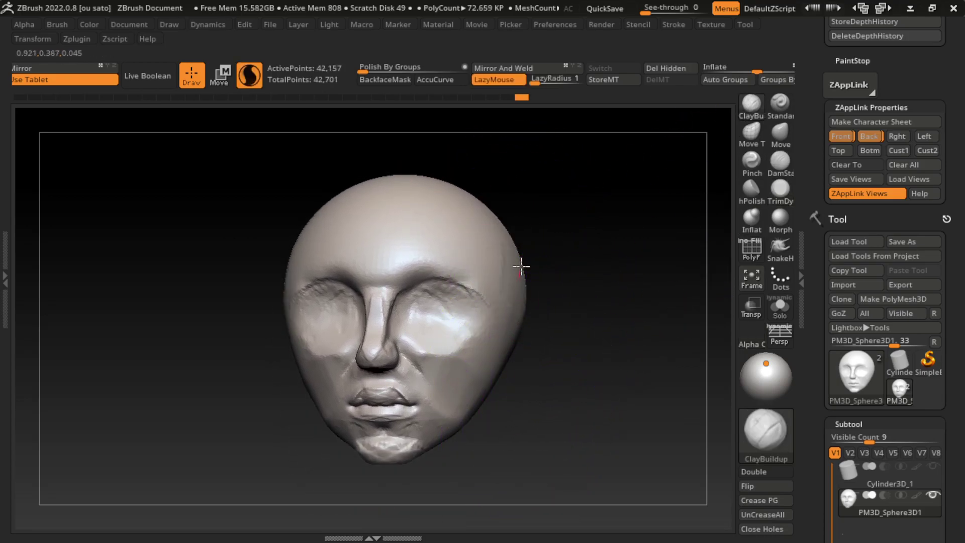
{"action": "mouse_move", "coordinate": [506, 345]}
{"action": "left_mouse_down", "text": "alt"}
{"action": "mouse_move", "coordinate": [514, 415]}
{"action": "mouse_move", "coordinate": [525, 209]}
{"action": "left_mouse_up", "text": "alt"}
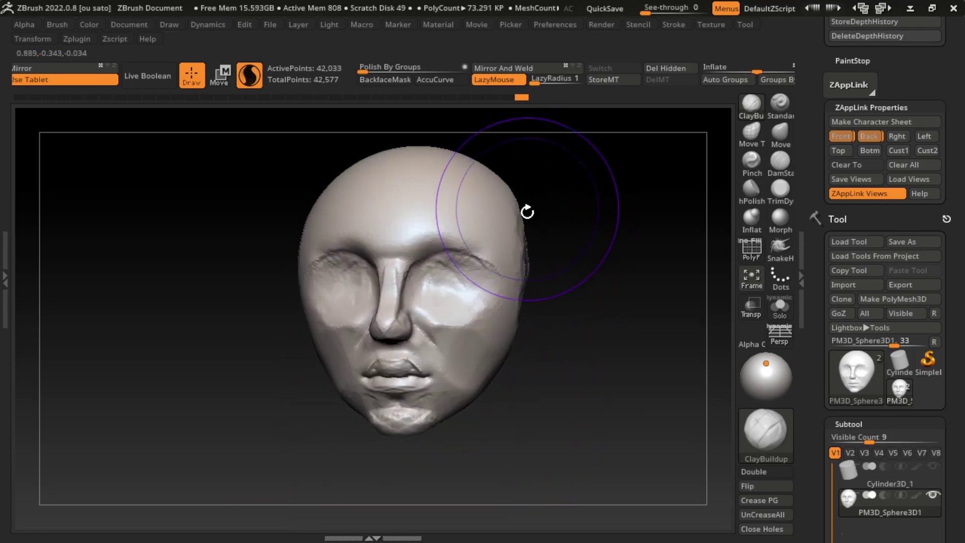
{"action": "key", "text": "l"}
{"action": "left_click_drag", "start_coordinate": [521, 273], "coordinate": [519, 347]}
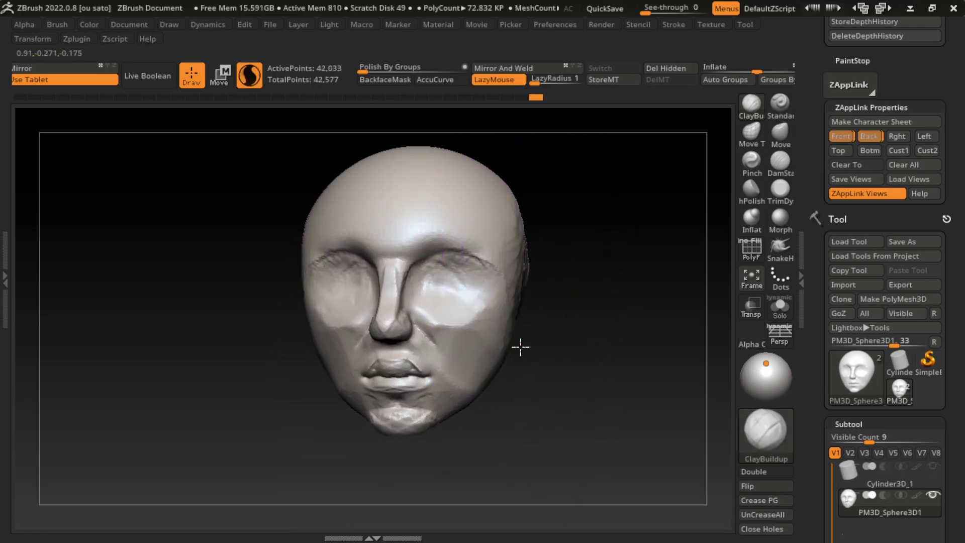
{"action": "mouse_move", "coordinate": [554, 373]}
{"action": "left_mouse_down"}
{"action": "mouse_move", "coordinate": [544, 378]}
{"action": "mouse_move", "coordinate": [711, 273]}
{"action": "left_mouse_up"}
{"action": "left_click", "coordinate": [840, 135]}
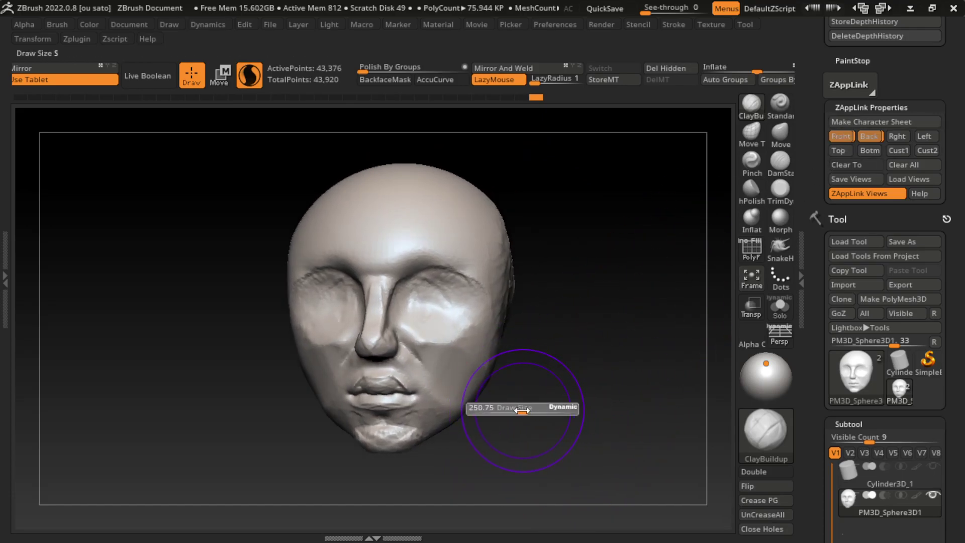
- Build up and carve around the right eye, undoing the last DamStandard stroke
{"action": "left_click_drag", "start_coordinate": [454, 227], "coordinate": [455, 403]}
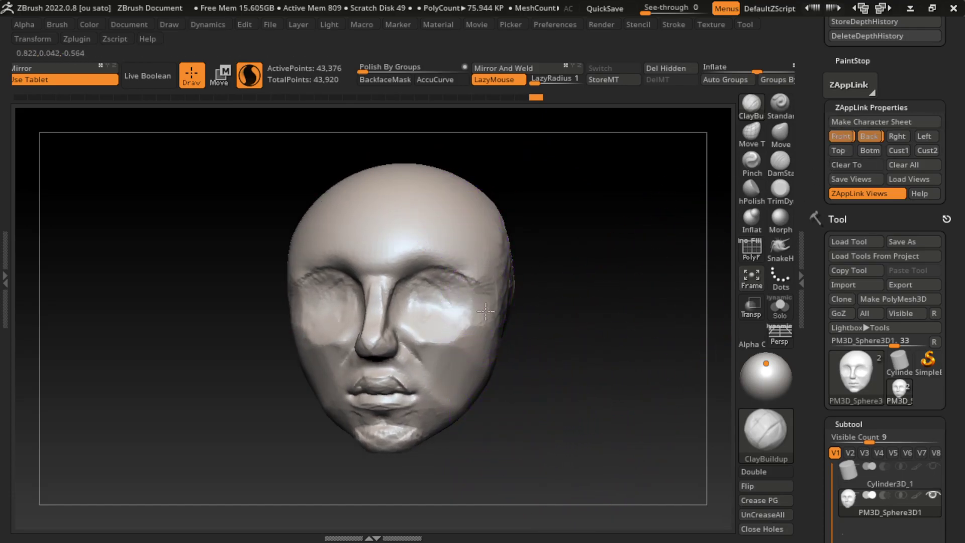
{"action": "left_click_drag", "start_coordinate": [458, 294], "coordinate": [478, 274]}
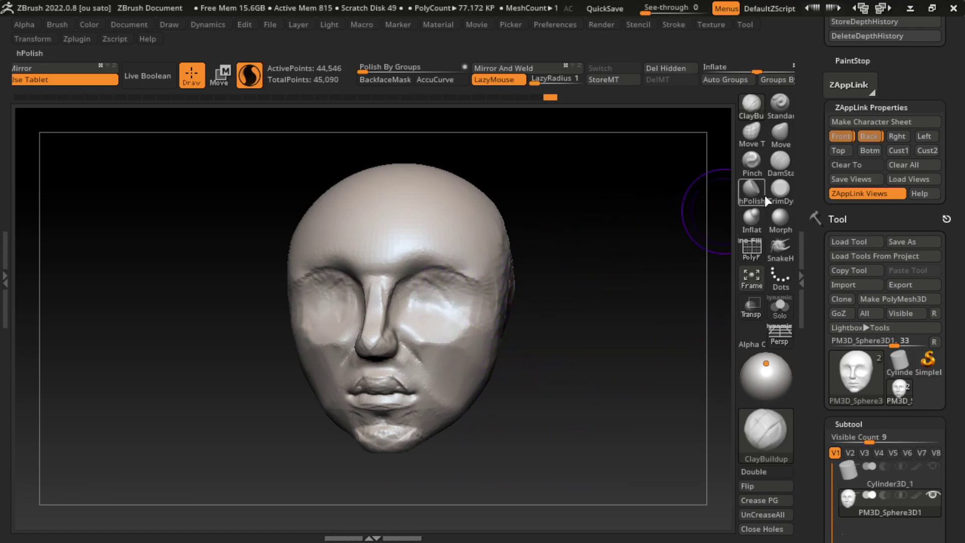
{"action": "left_click", "coordinate": [780, 162]}
{"action": "left_click_drag", "start_coordinate": [472, 315], "coordinate": [482, 304]}
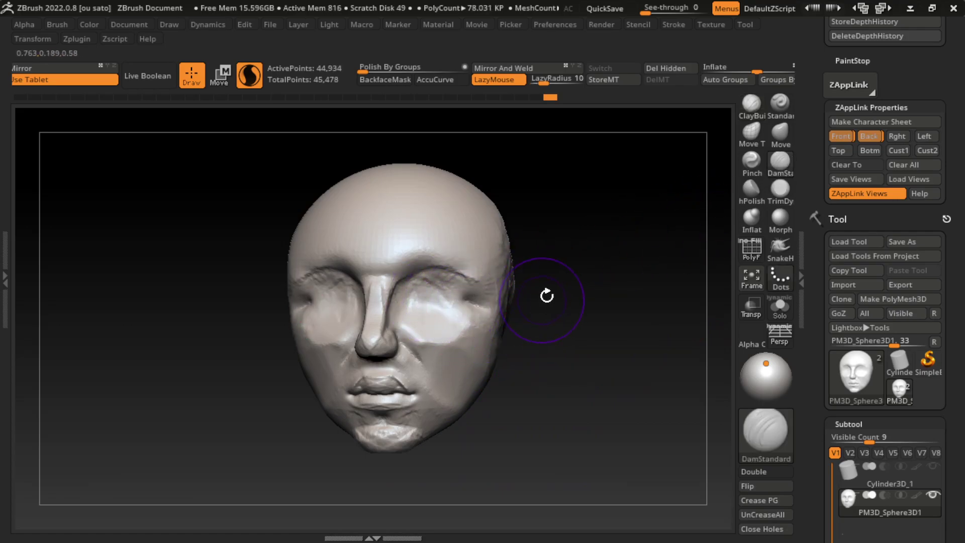
{"action": "key", "text": "ctrl+z"}
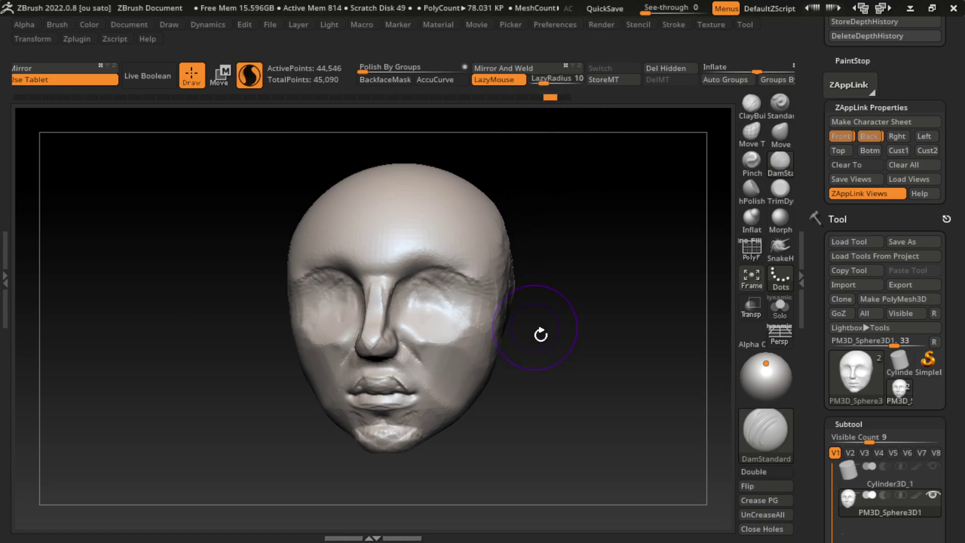
- Set DamStandard Focal Shift to -16, resculpt the eye socket, and check profile and front views
{"action": "key", "text": "space"}
{"action": "left_click_drag", "start_coordinate": [558, 335], "coordinate": [565, 336]}
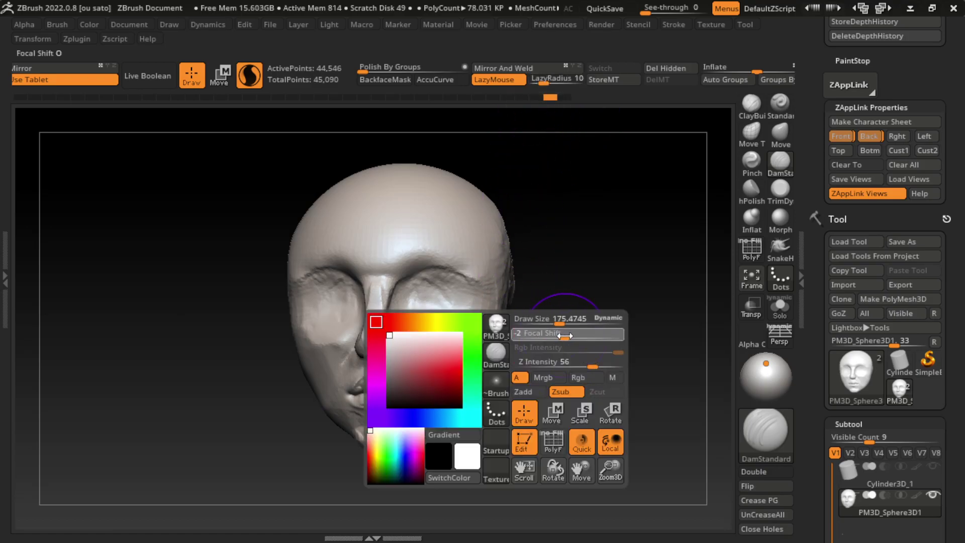
{"action": "key", "text": "space"}
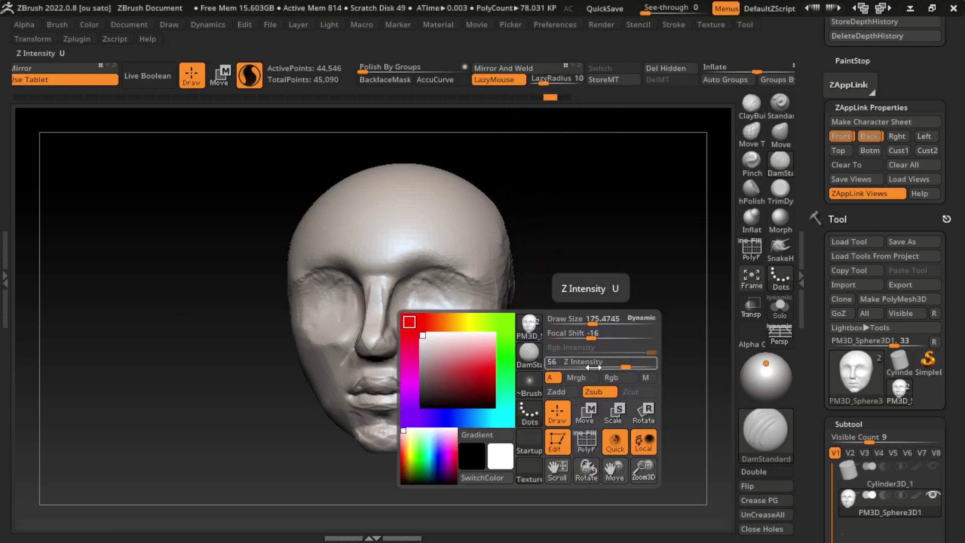
{"action": "left_click_drag", "start_coordinate": [500, 312], "coordinate": [469, 237]}
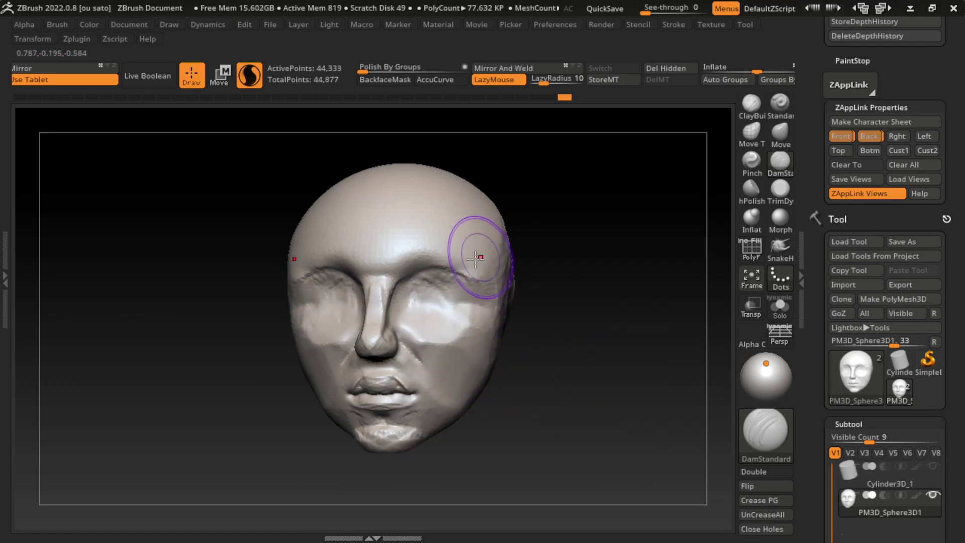
{"action": "left_click_drag", "start_coordinate": [448, 300], "coordinate": [456, 291]}
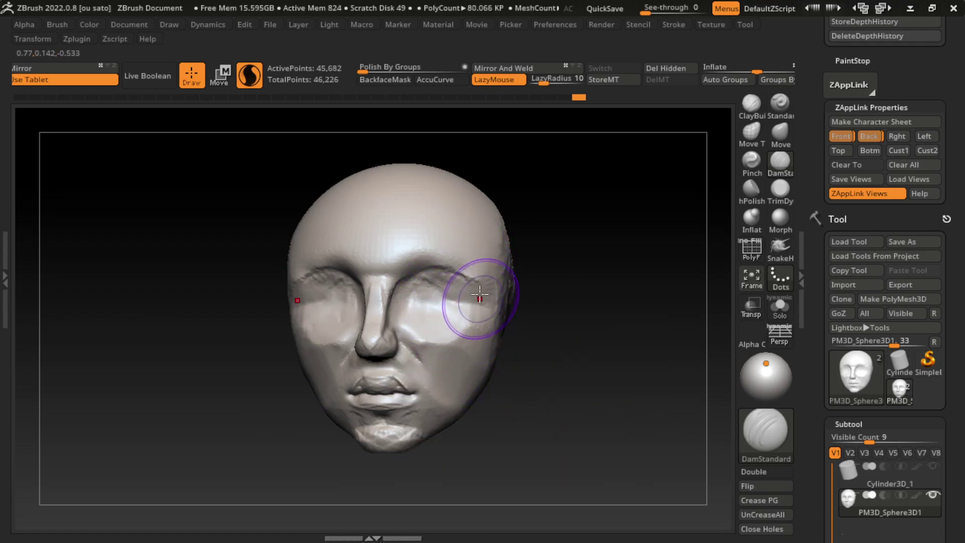
{"action": "key", "text": "s"}
{"action": "left_click_drag", "start_coordinate": [543, 302], "coordinate": [813, 311]}
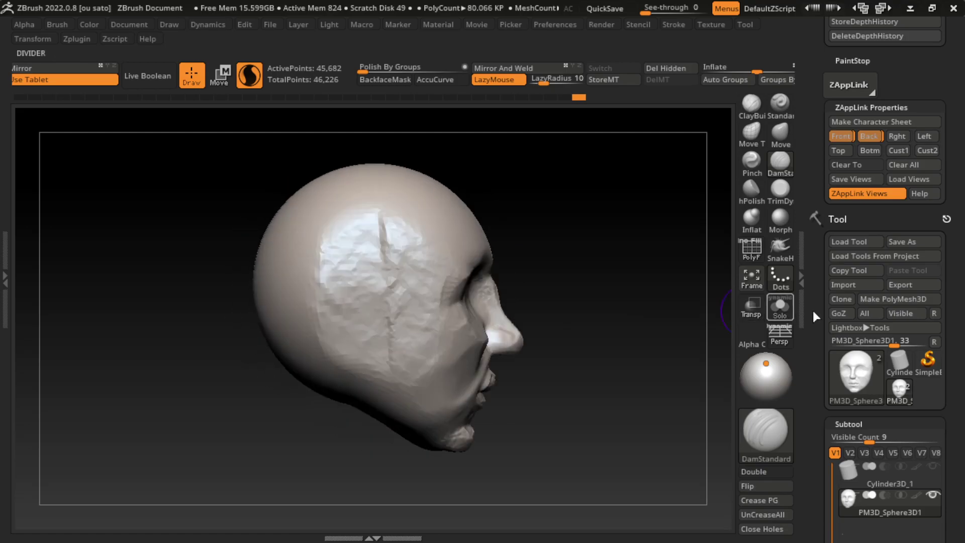
{"action": "mouse_move", "coordinate": [678, 322]}
{"action": "left_mouse_down"}
{"action": "mouse_move", "coordinate": [531, 389]}
{"action": "mouse_move", "coordinate": [617, 337]}
{"action": "left_mouse_up"}
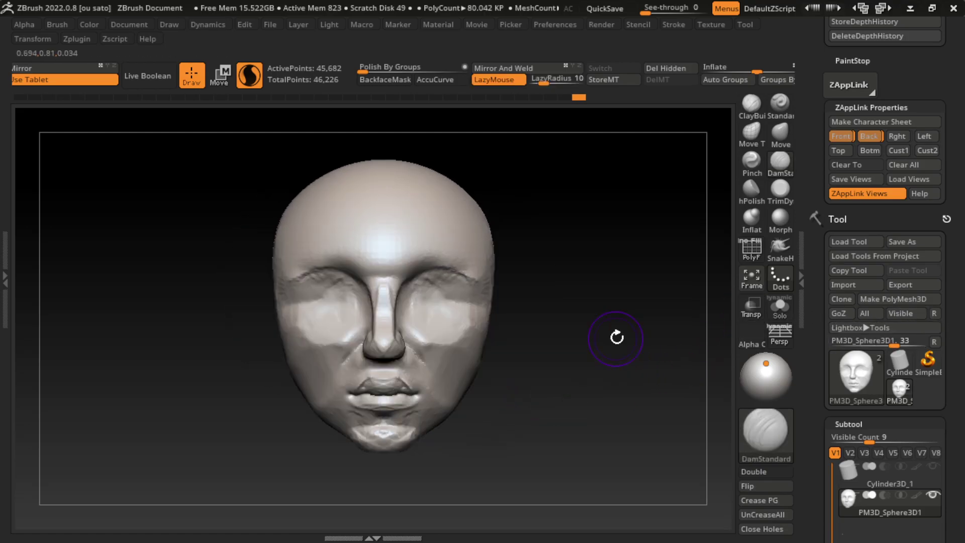
{"action": "left_click", "coordinate": [837, 141]}
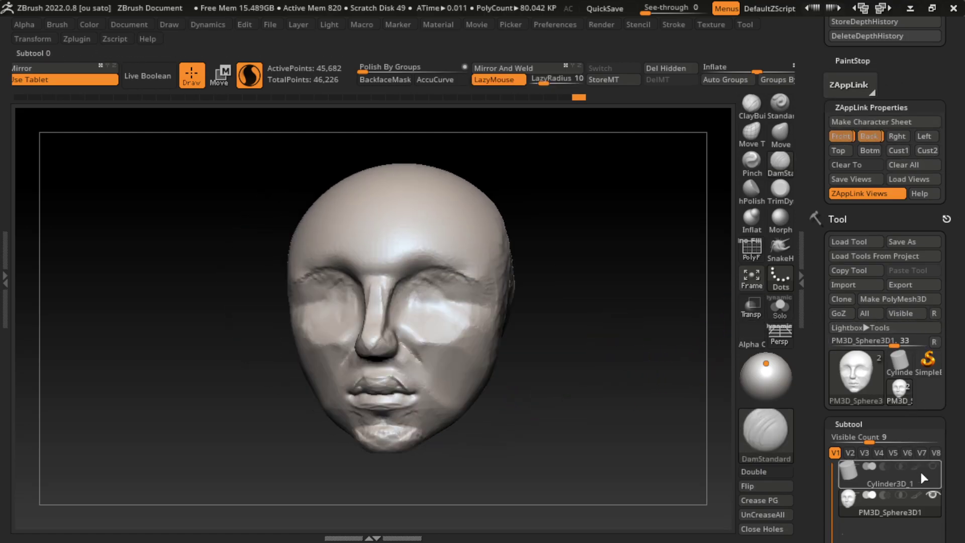
- Append a Sphere3D subtool to the head
{"action": "scroll", "coordinate": [920, 472], "scroll_direction": "down", "scroll_amount": 5}
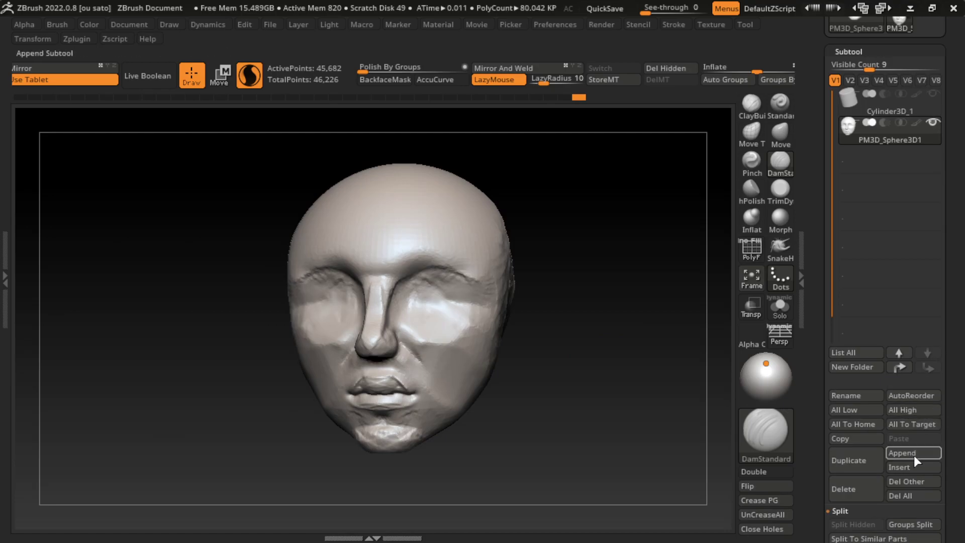
{"action": "left_click", "coordinate": [914, 454]}
{"action": "left_click", "coordinate": [914, 451]}
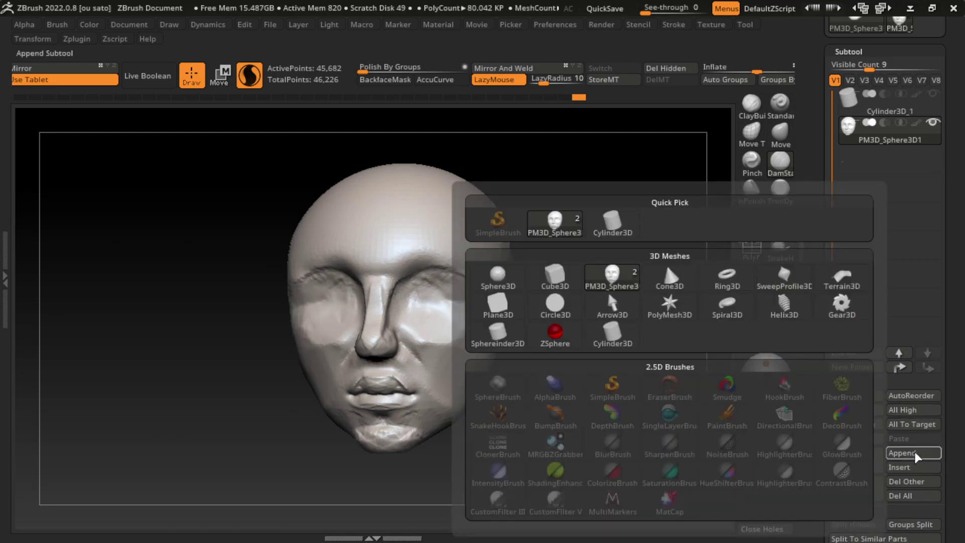
{"action": "left_click", "coordinate": [505, 275]}
- Shrink the new sphere toward eyeball size with the gizmo
{"action": "left_click", "coordinate": [219, 75]}
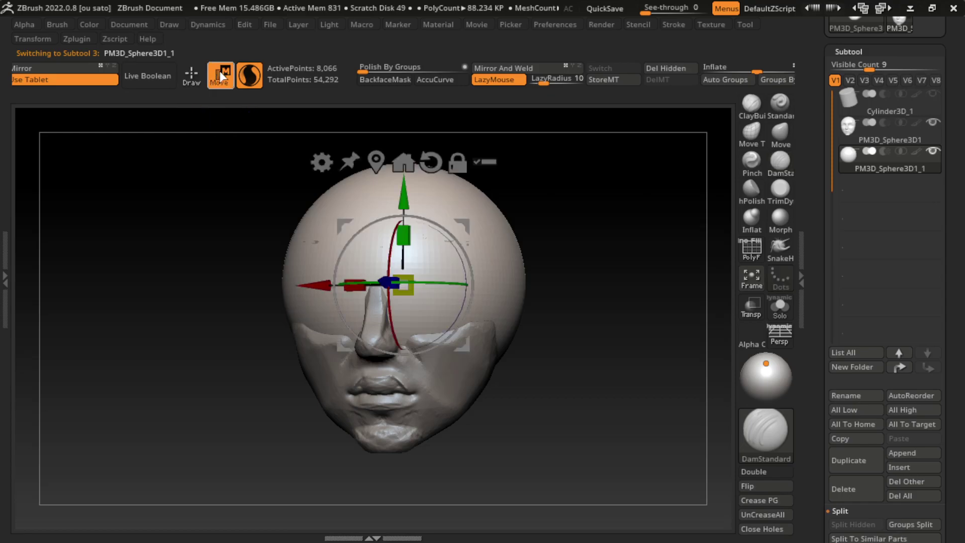
{"action": "key", "text": "q"}
{"action": "key", "text": "b"}
{"action": "key", "text": "d"}
{"action": "key", "text": "s"}
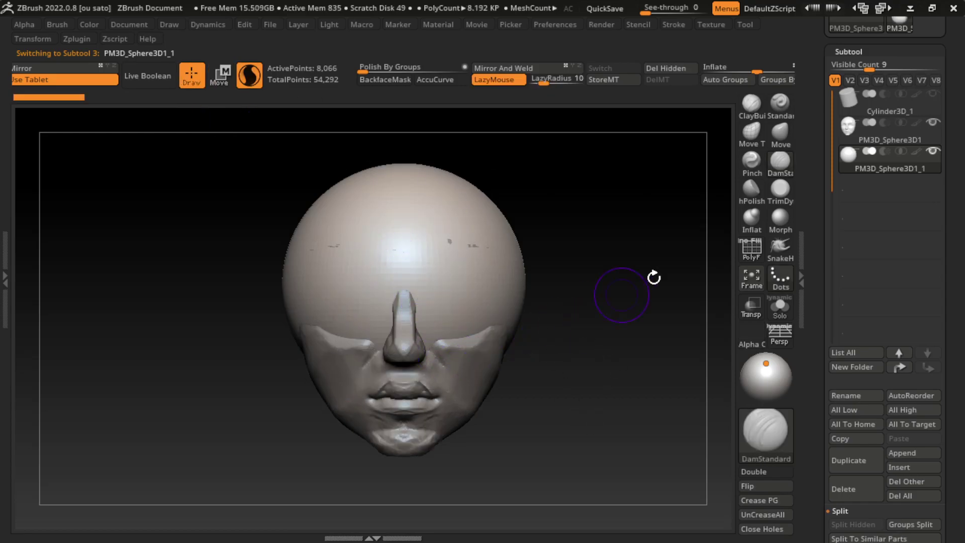
{"action": "key", "text": "w"}
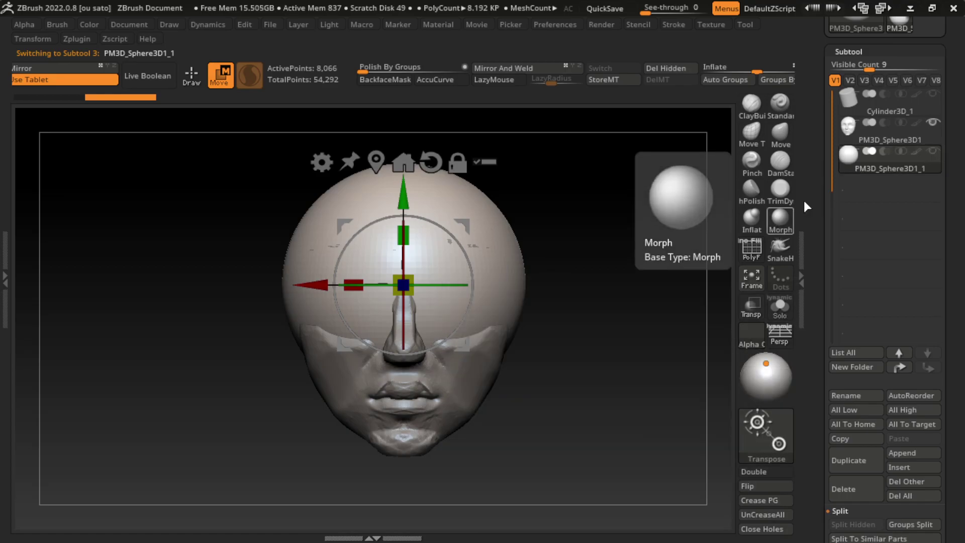
{"action": "left_click_drag", "start_coordinate": [403, 285], "coordinate": [586, 321]}
{"action": "key", "text": "shift+f"}
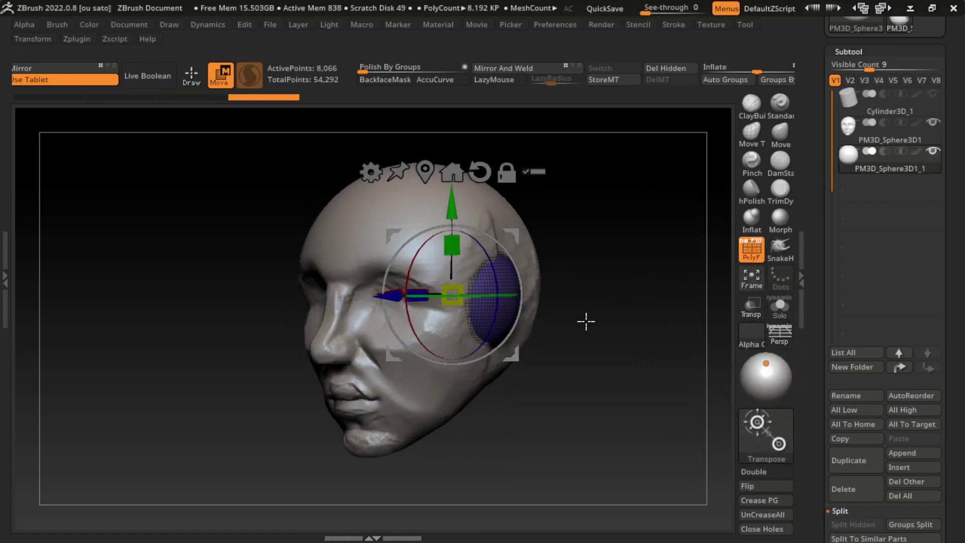
- Make the head see-through and fit the smaller sphere into the eye socket from the side
{"action": "left_click", "coordinate": [751, 249]}
{"action": "left_click", "coordinate": [751, 307]}
{"action": "left_click_drag", "start_coordinate": [654, 311], "coordinate": [502, 291], "text": "shift"}
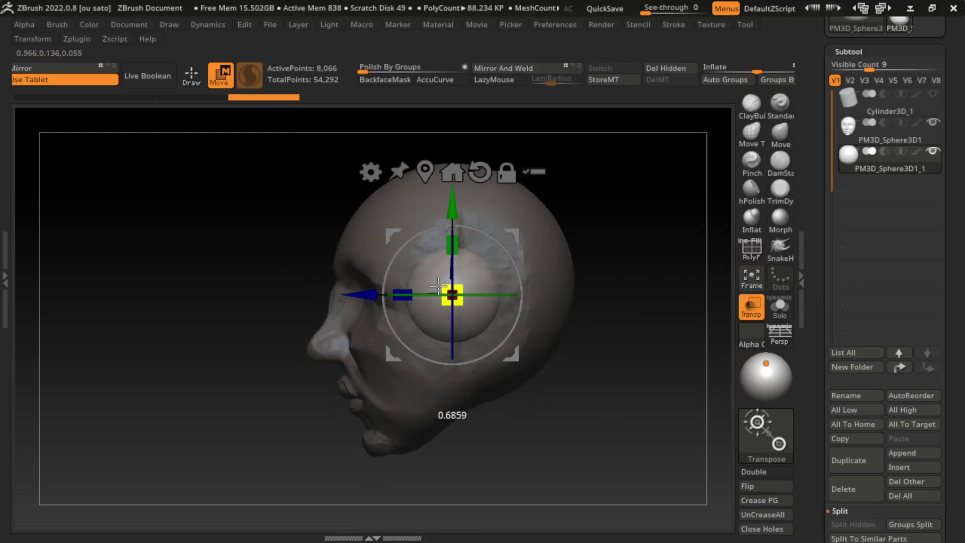
{"action": "left_click_drag", "start_coordinate": [438, 285], "coordinate": [427, 289]}
{"action": "left_click_drag", "start_coordinate": [369, 294], "coordinate": [308, 316]}
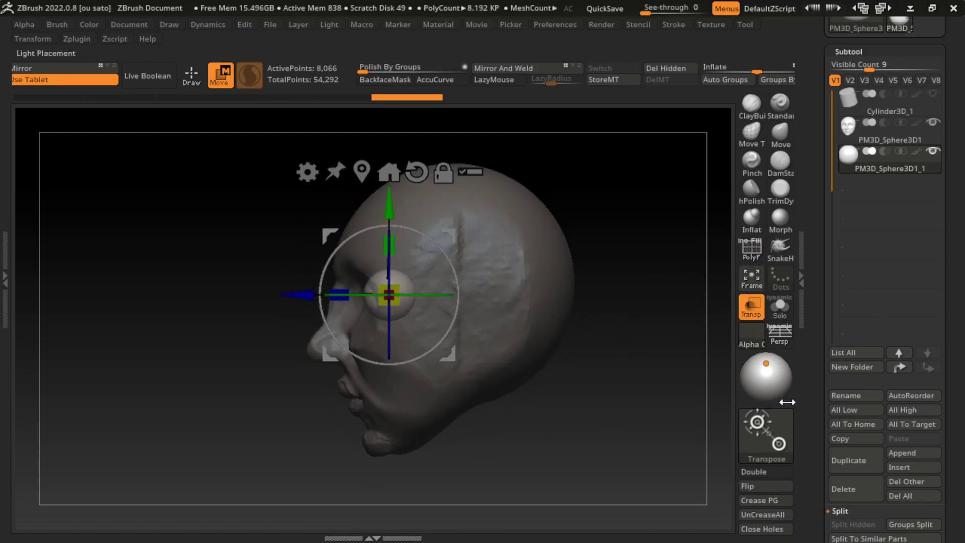
- Mirror the eyeball into the opposite socket from front view and make the head opaque again
{"action": "scroll", "coordinate": [864, 201], "scroll_direction": "up", "scroll_amount": 5}
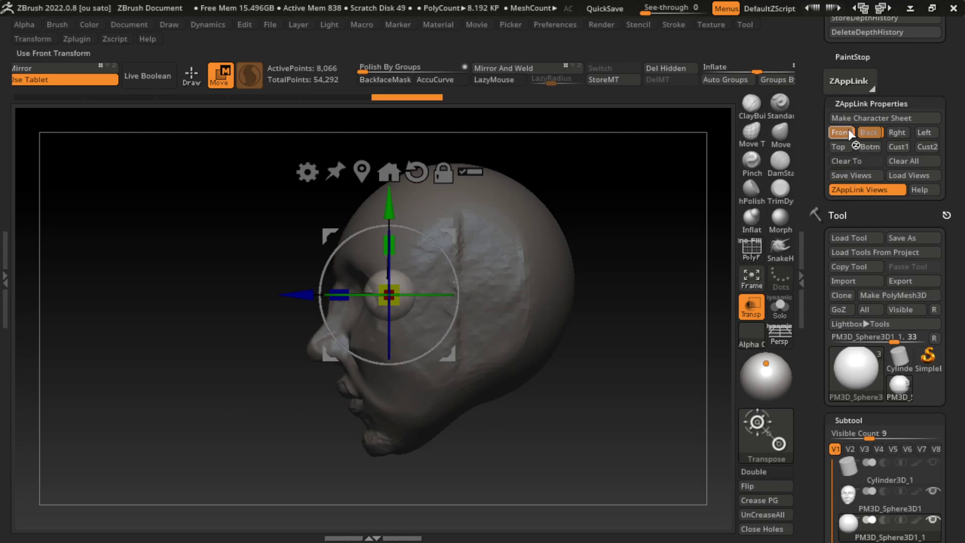
{"action": "left_click", "coordinate": [850, 133]}
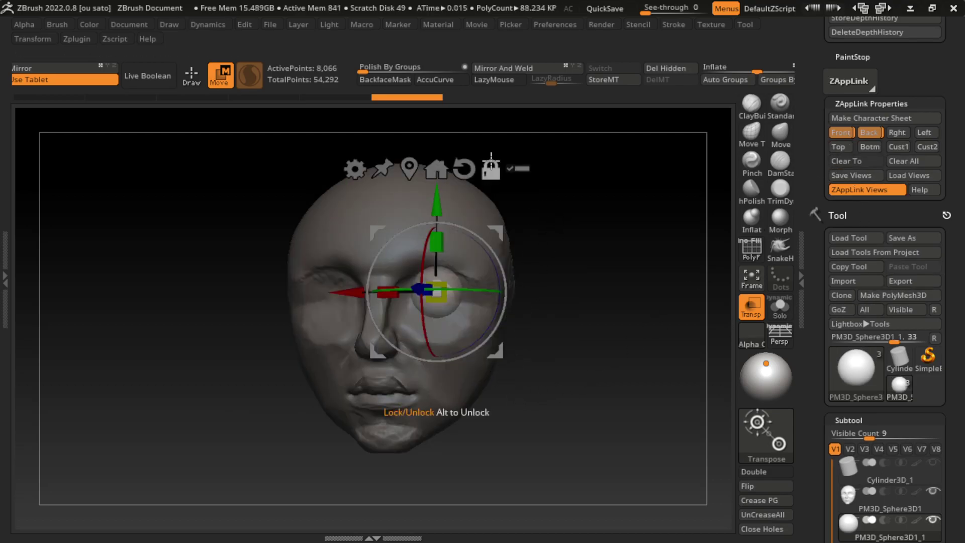
{"action": "left_click", "coordinate": [503, 67]}
{"action": "key", "text": "q"}
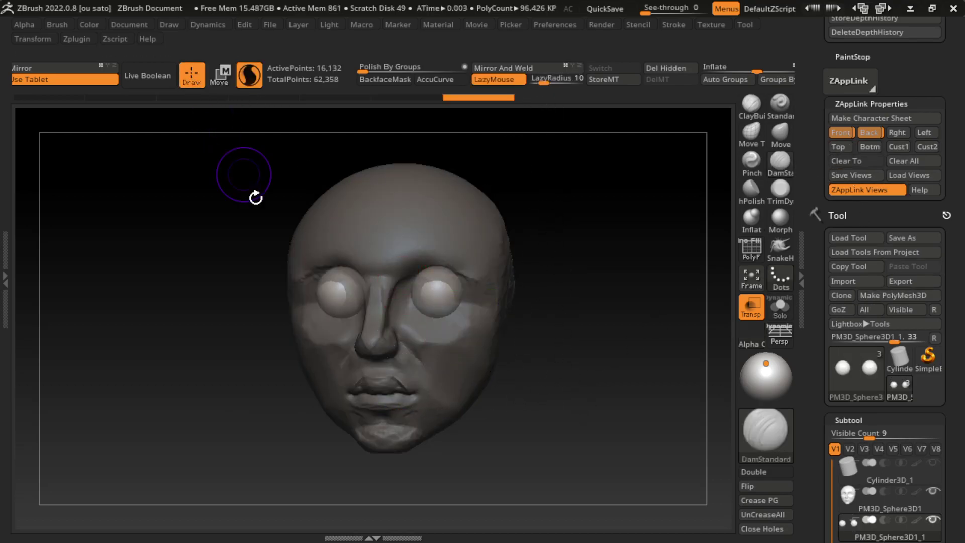
{"action": "left_click", "coordinate": [751, 306]}
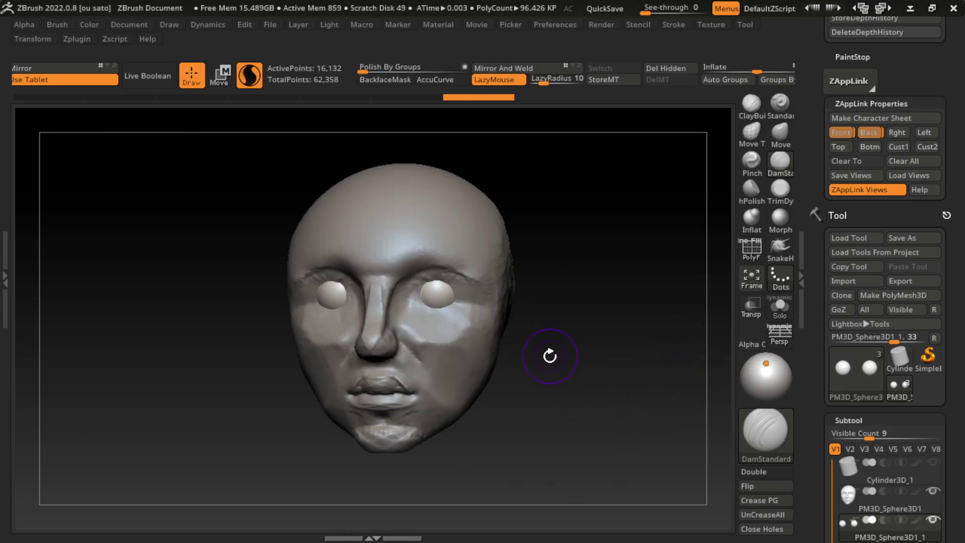
- Nudge both eyeballs slightly along X and reselect the head subtool
{"action": "key", "text": "w"}
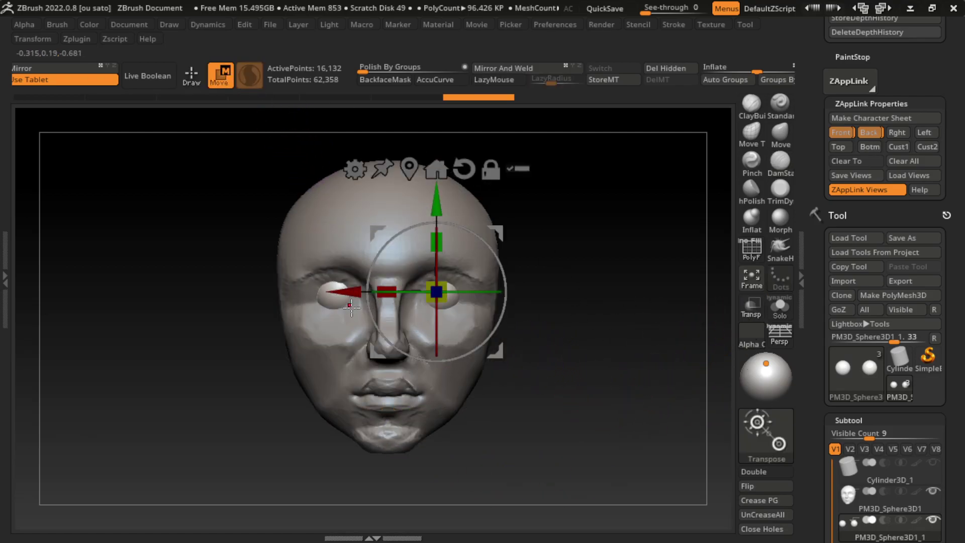
{"action": "left_click_drag", "start_coordinate": [347, 292], "coordinate": [342, 292]}
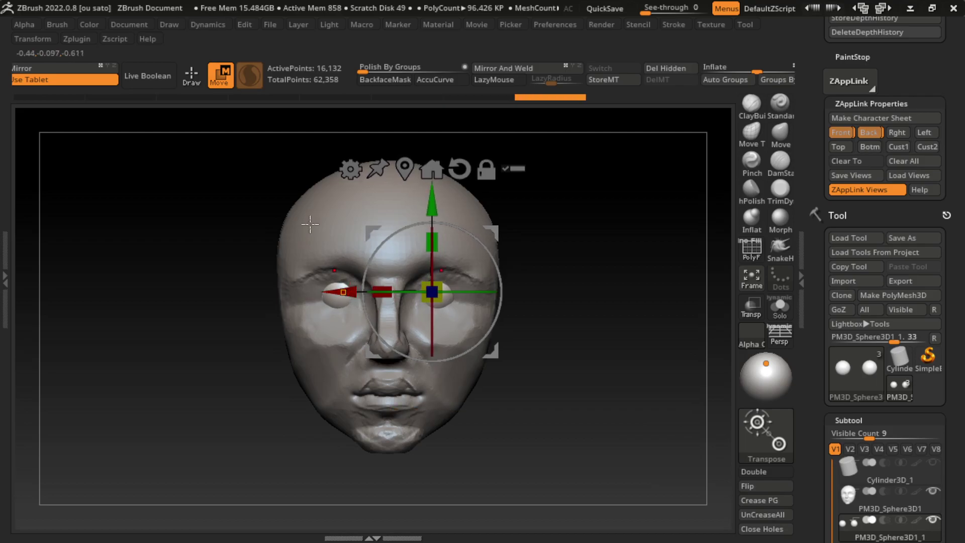
{"action": "key", "text": "q"}
{"action": "left_click", "coordinate": [474, 334], "text": "alt"}
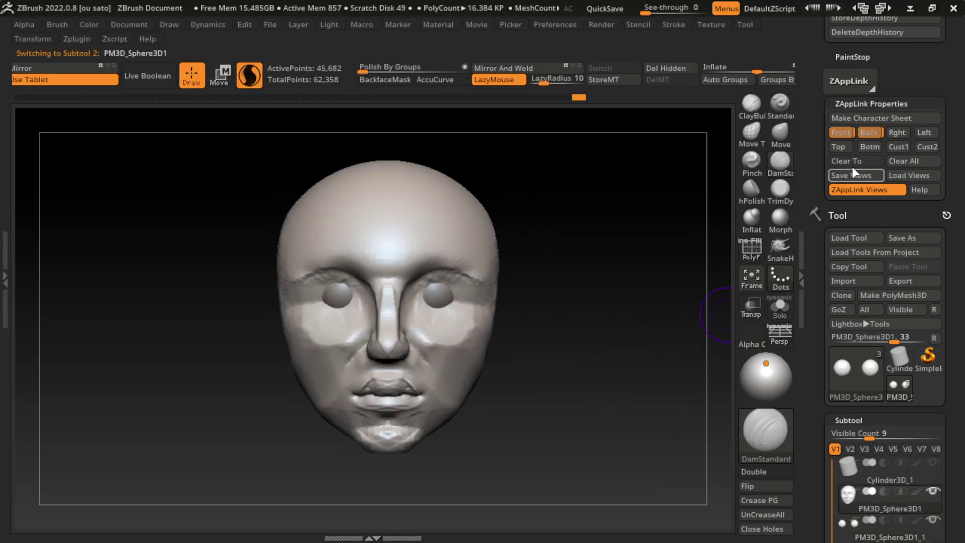
- Build closed eyelids over the eyeballs with ClayBuildup
{"action": "left_click_drag", "start_coordinate": [653, 282], "coordinate": [628, 302]}
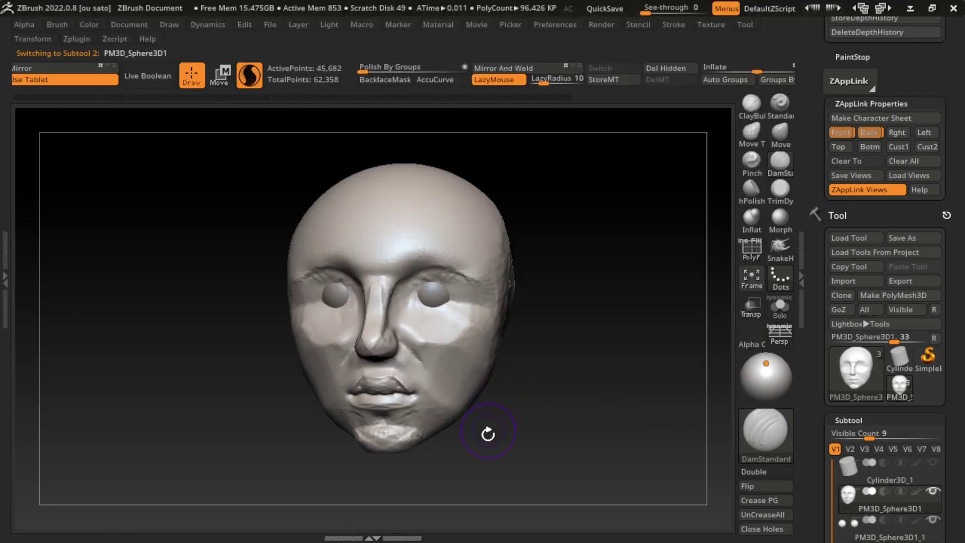
{"action": "key", "text": "b"}
{"action": "key", "text": "c"}
{"action": "key", "text": "b"}
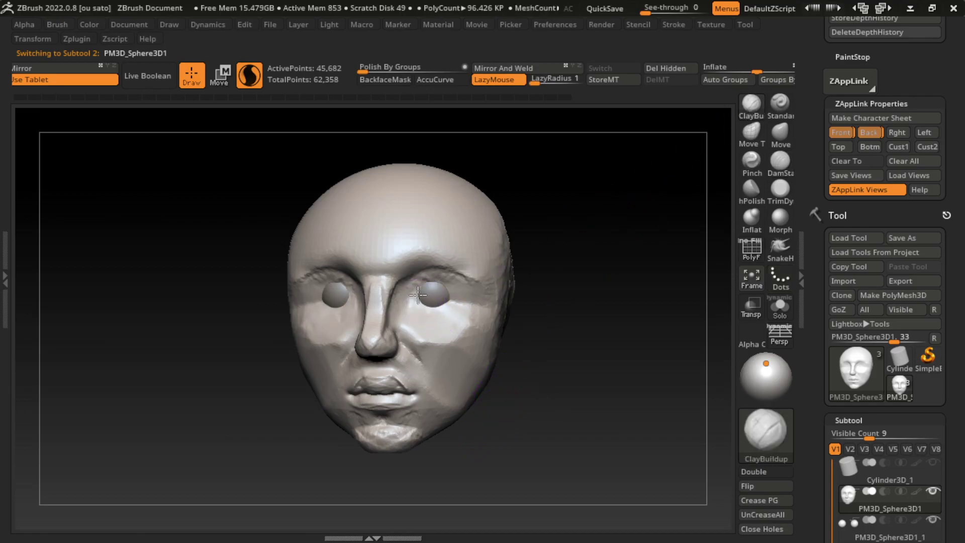
{"action": "mouse_move", "coordinate": [418, 295]}
{"action": "left_mouse_down"}
{"action": "mouse_move", "coordinate": [442, 297]}
{"action": "mouse_move", "coordinate": [410, 302]}
{"action": "mouse_move", "coordinate": [495, 287]}
{"action": "mouse_move", "coordinate": [448, 302]}
{"action": "left_mouse_up"}
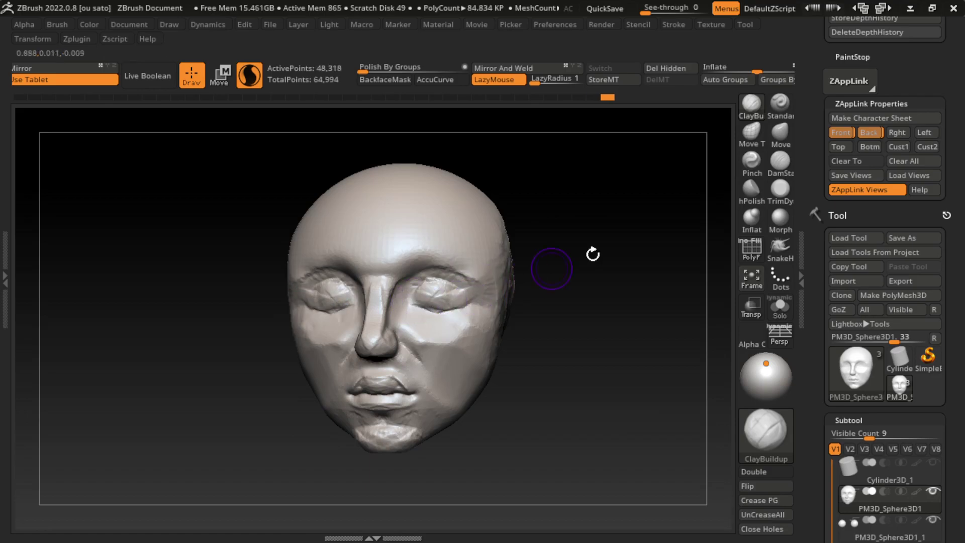
- Carve DamStandard eyelid creases from the inner corner to the right eyelid's outer corner
{"action": "left_click", "coordinate": [780, 161]}
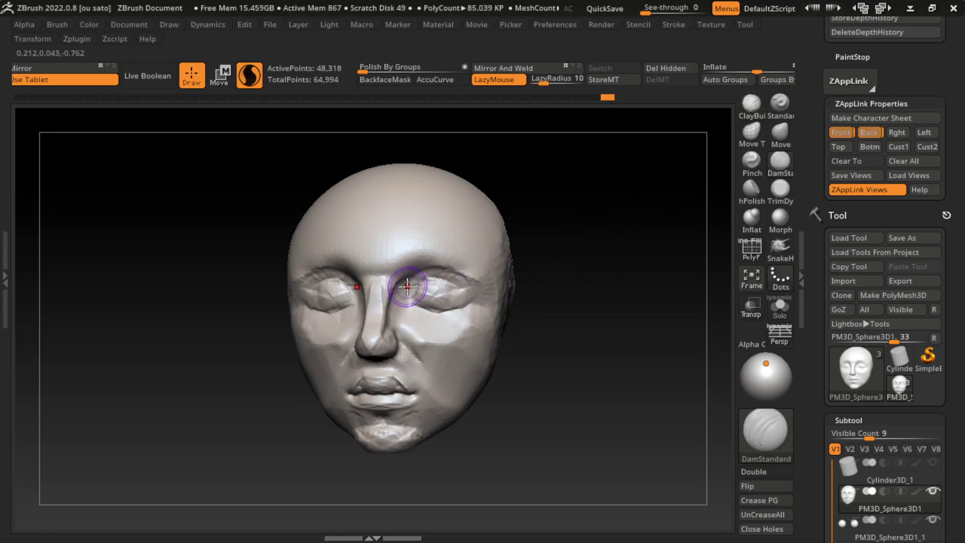
{"action": "left_click_drag", "start_coordinate": [408, 286], "coordinate": [532, 286]}
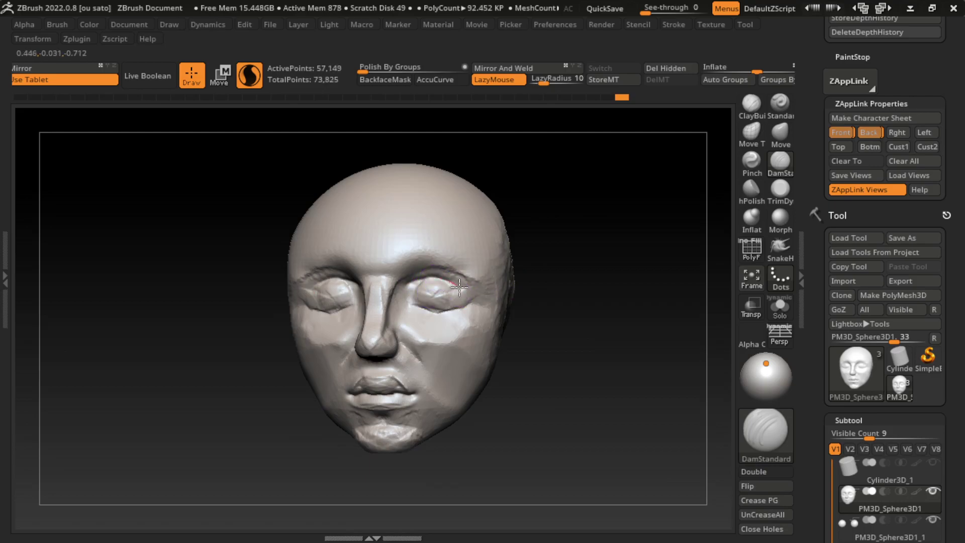
{"action": "left_click_drag", "start_coordinate": [459, 286], "coordinate": [475, 291]}
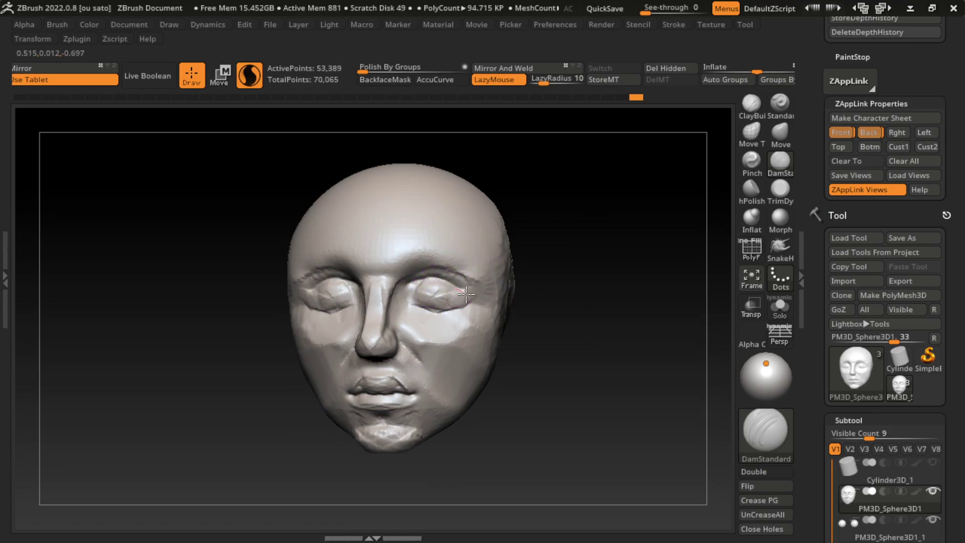
{"action": "mouse_move", "coordinate": [475, 304]}
{"action": "left_mouse_down"}
{"action": "mouse_move", "coordinate": [478, 312]}
{"action": "mouse_move", "coordinate": [464, 281]}
{"action": "mouse_move", "coordinate": [476, 306]}
{"action": "left_mouse_up"}
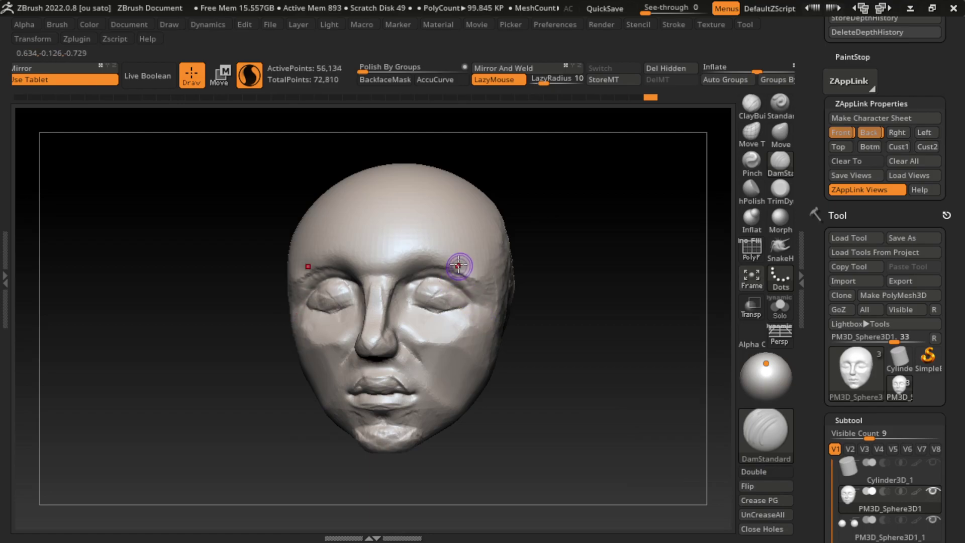
{"action": "left_click_drag", "start_coordinate": [460, 265], "coordinate": [452, 284]}
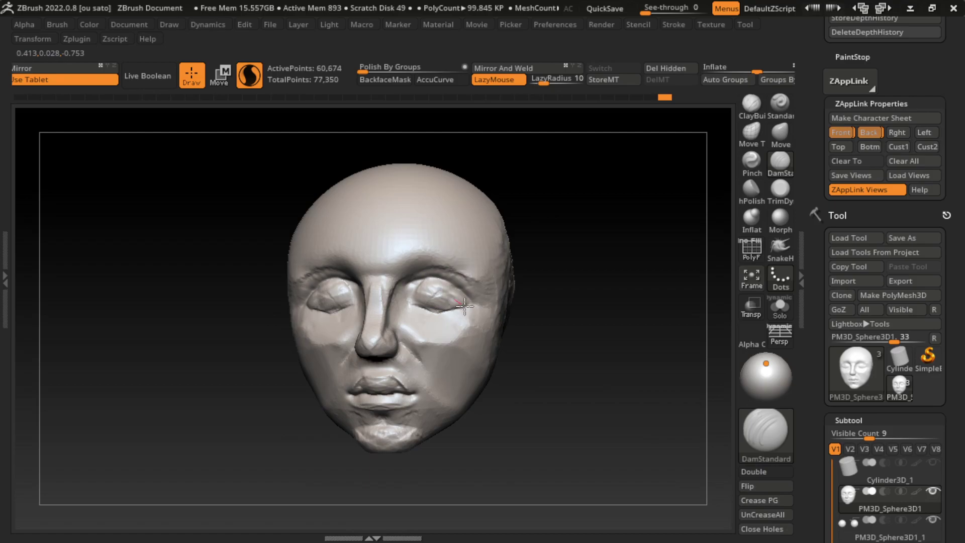
- Reshape the right eyelid corner, undo a stray mask, and deepen the right eye socket
{"action": "key", "text": "space"}
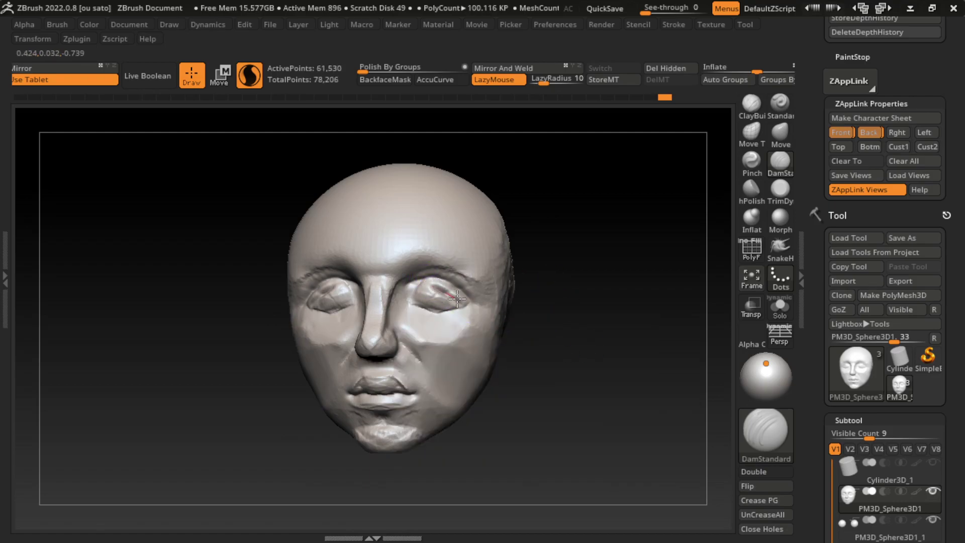
{"action": "left_click_drag", "start_coordinate": [466, 305], "coordinate": [446, 287]}
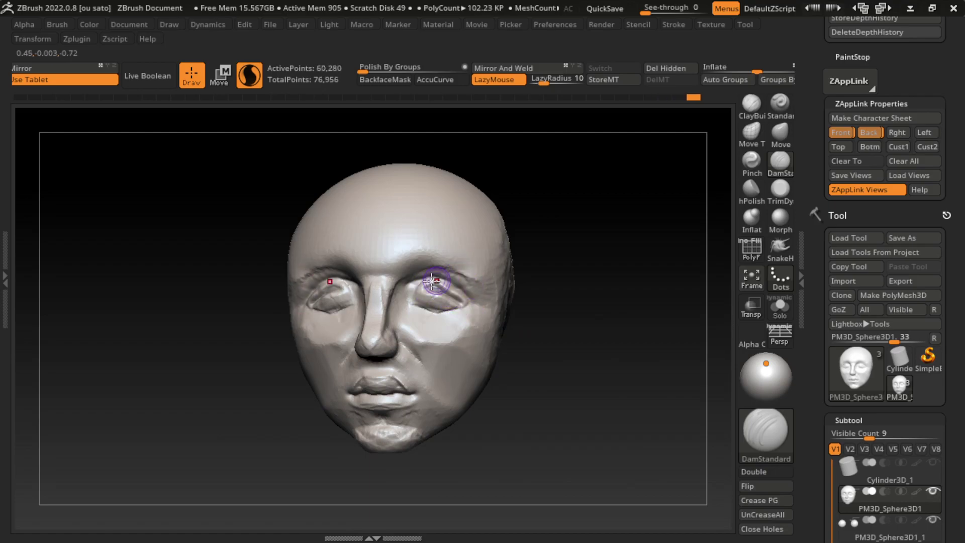
{"action": "key", "text": "ctrl"}
{"action": "key", "text": "ctrl+z"}
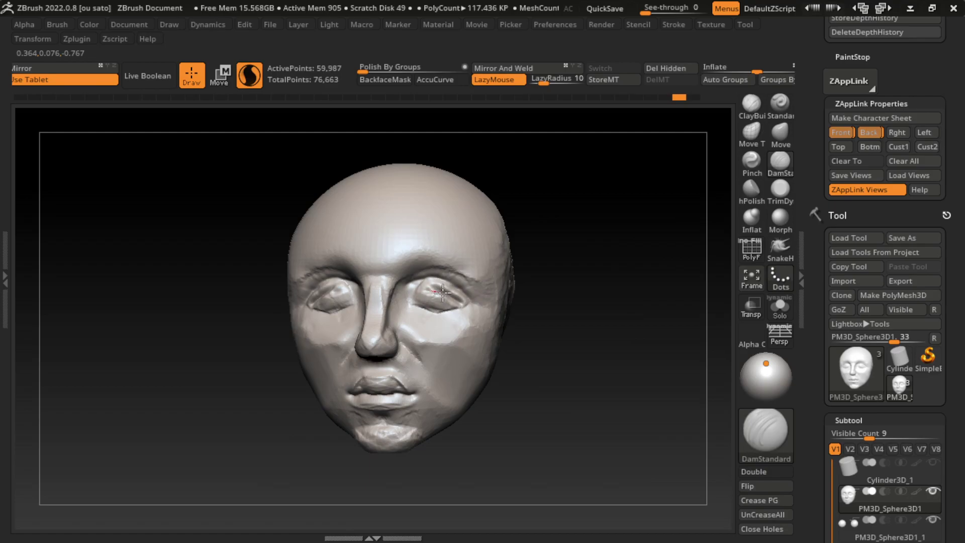
{"action": "mouse_move", "coordinate": [421, 289]}
{"action": "left_mouse_down"}
{"action": "mouse_move", "coordinate": [434, 290]}
{"action": "mouse_move", "coordinate": [410, 300]}
{"action": "mouse_move", "coordinate": [422, 291]}
{"action": "left_mouse_up"}
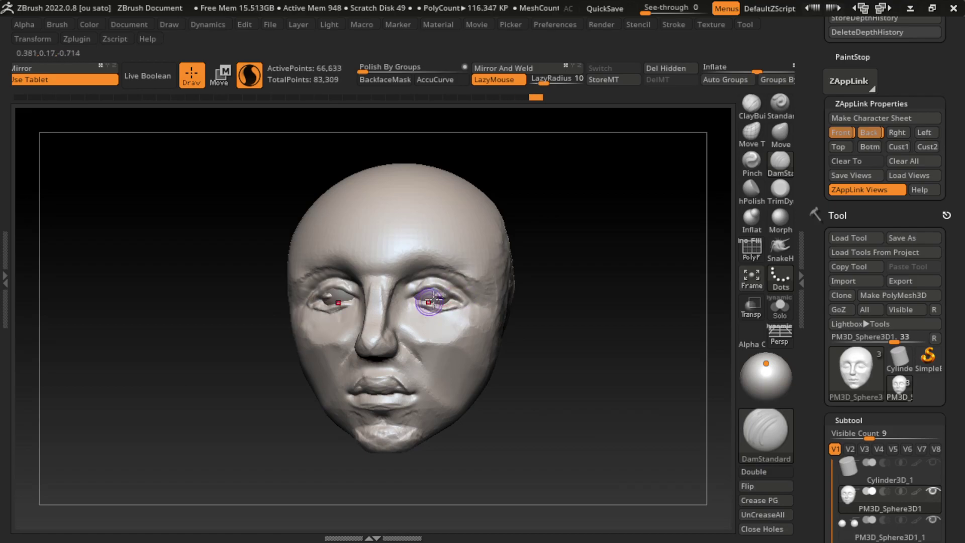
{"action": "mouse_move", "coordinate": [429, 301]}
{"action": "left_mouse_down"}
{"action": "mouse_move", "coordinate": [449, 299]}
{"action": "mouse_move", "coordinate": [440, 308]}
{"action": "left_mouse_up"}
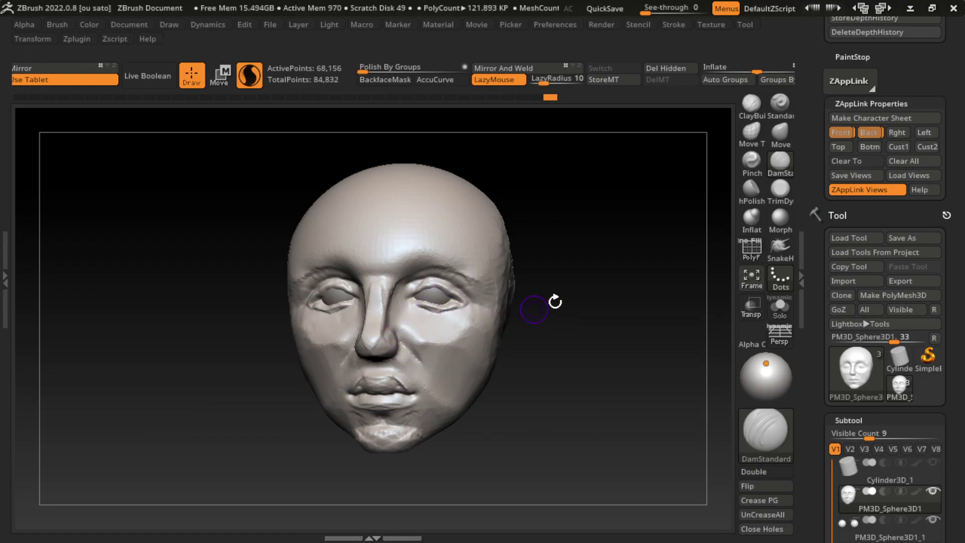
- Push the eye area back in side profile with the Move brush
{"action": "left_click_drag", "start_coordinate": [533, 310], "coordinate": [613, 302]}
{"action": "key", "text": "b"}
{"action": "key", "text": "m"}
{"action": "key", "text": "v"}
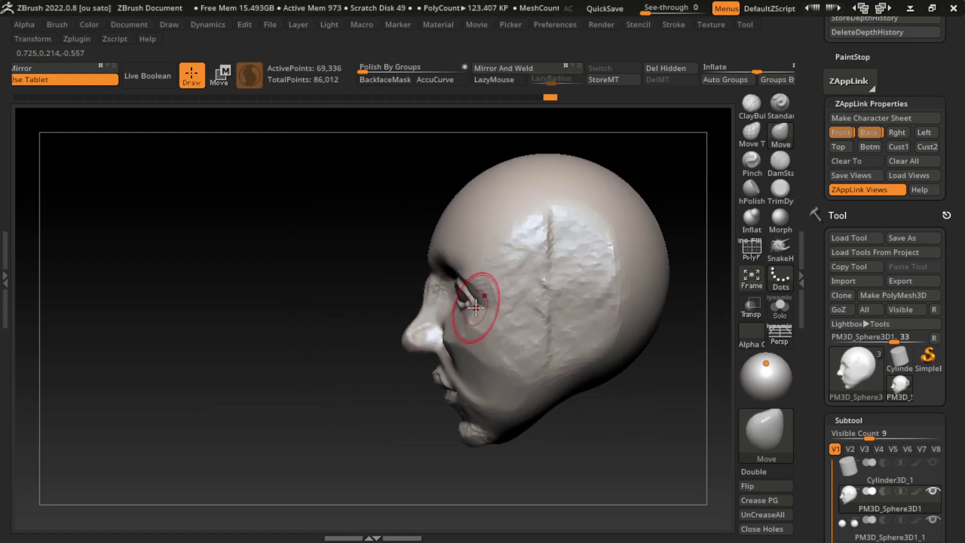
{"action": "left_click_drag", "start_coordinate": [476, 308], "coordinate": [490, 302]}
- Carve the lids around the right eye with DamStandard from the front view
{"action": "left_click", "coordinate": [840, 132]}
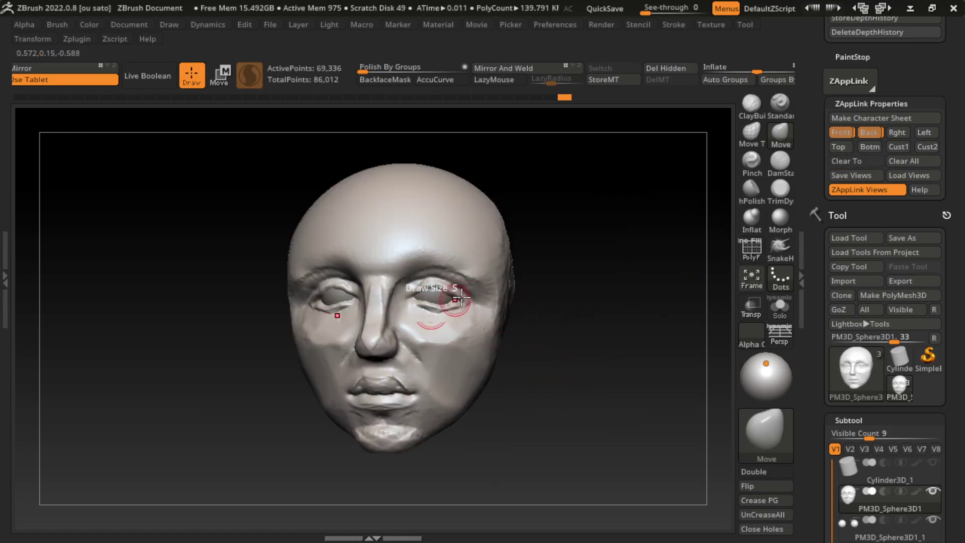
{"action": "key", "text": "b"}
{"action": "key", "text": "d"}
{"action": "key", "text": "s"}
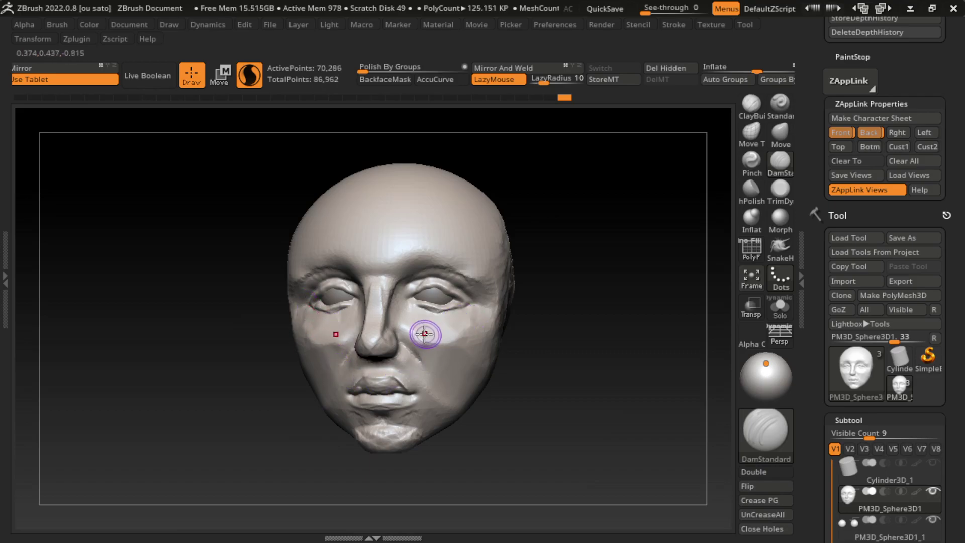
{"action": "mouse_move", "coordinate": [428, 344]}
{"action": "left_mouse_down"}
{"action": "mouse_move", "coordinate": [475, 310]}
{"action": "mouse_move", "coordinate": [491, 270]}
{"action": "mouse_move", "coordinate": [467, 290]}
{"action": "mouse_move", "coordinate": [433, 285]}
{"action": "mouse_move", "coordinate": [415, 300]}
{"action": "mouse_move", "coordinate": [418, 285]}
{"action": "left_mouse_up"}
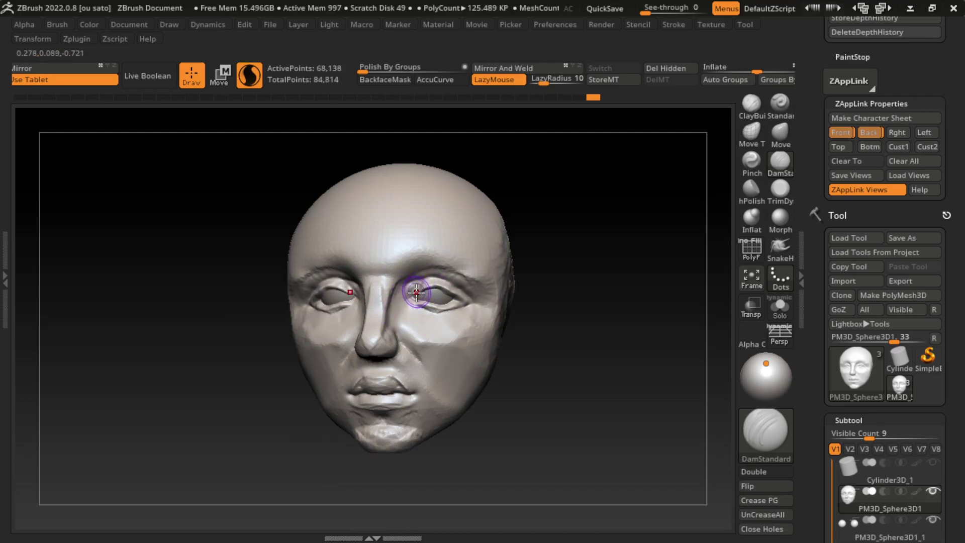
- Re-sculpt the right upper eyelid and the lid above the right eye
{"action": "scroll", "coordinate": [571, 286], "scroll_direction": "up", "scroll_amount": 5}
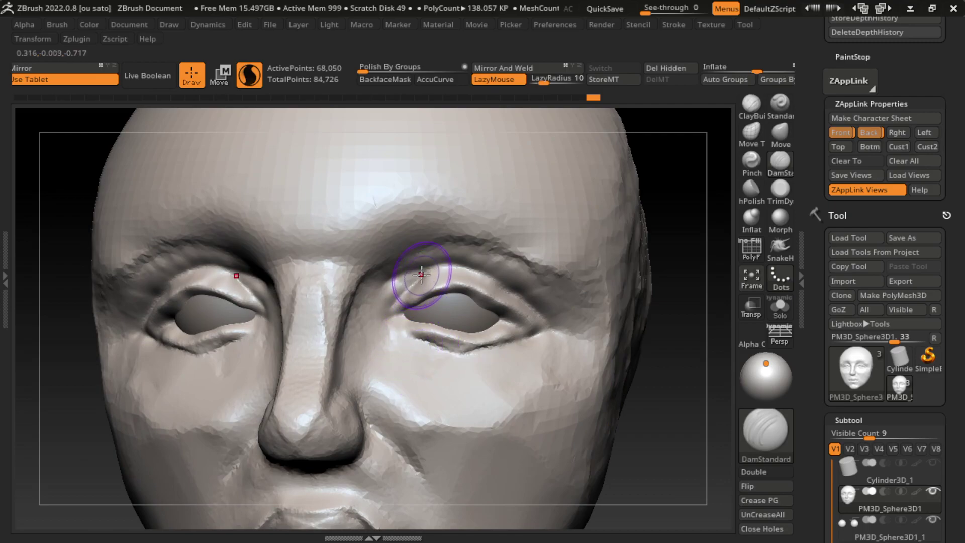
{"action": "left_click_drag", "start_coordinate": [404, 293], "coordinate": [408, 281]}
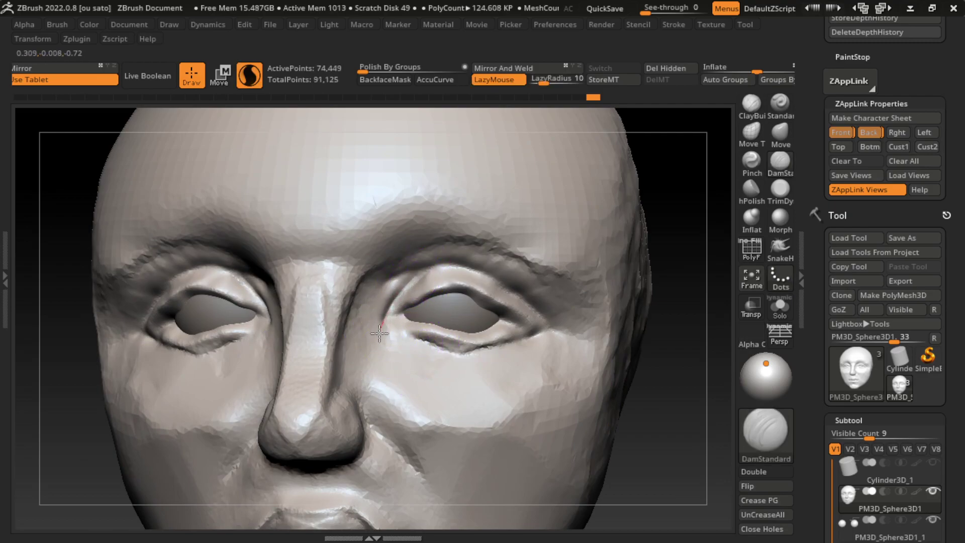
{"action": "left_click", "coordinate": [841, 132]}
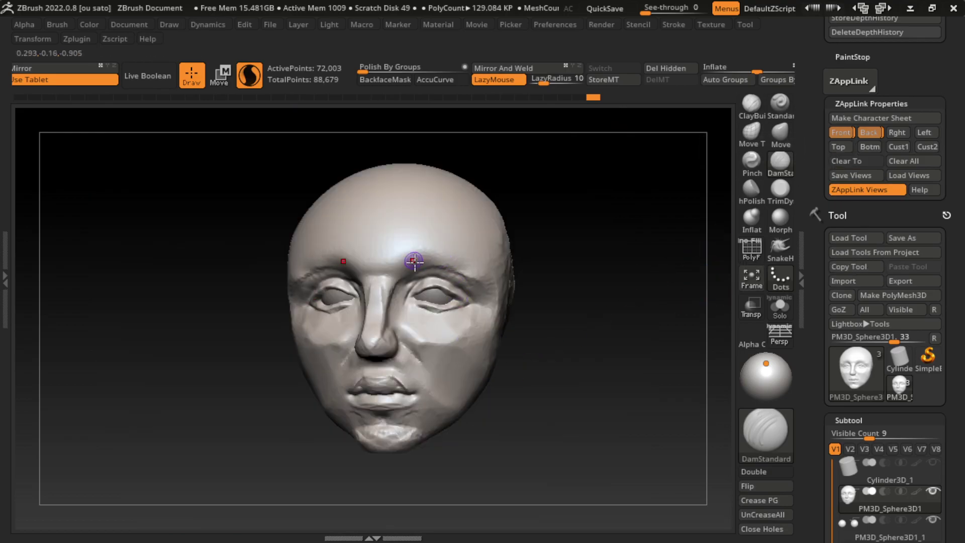
{"action": "left_click_drag", "start_coordinate": [414, 261], "coordinate": [405, 313]}
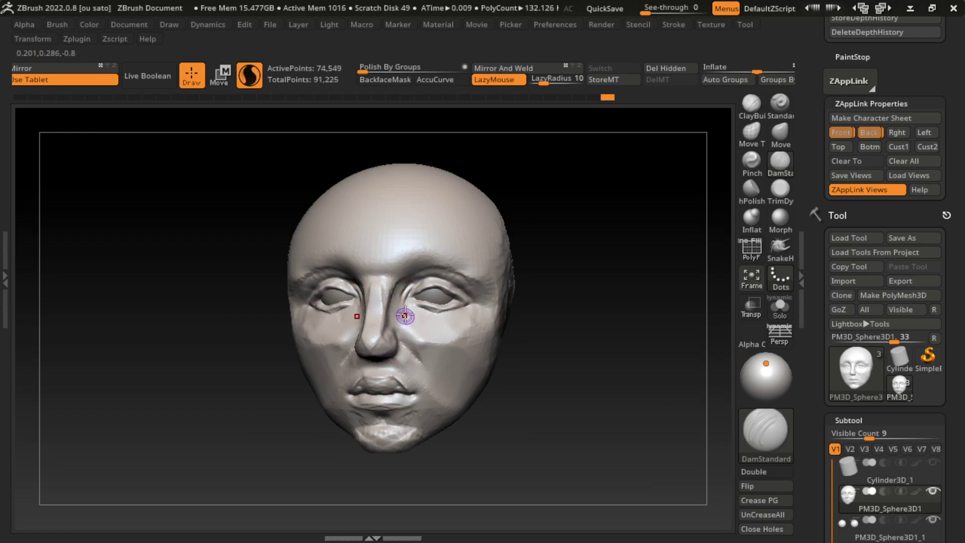
- Carve cleaner creases beside and under the right eye with DamStandard
{"action": "mouse_move", "coordinate": [405, 315]}
{"action": "left_mouse_down"}
{"action": "mouse_move", "coordinate": [430, 319]}
{"action": "mouse_move", "coordinate": [409, 306]}
{"action": "left_mouse_up"}
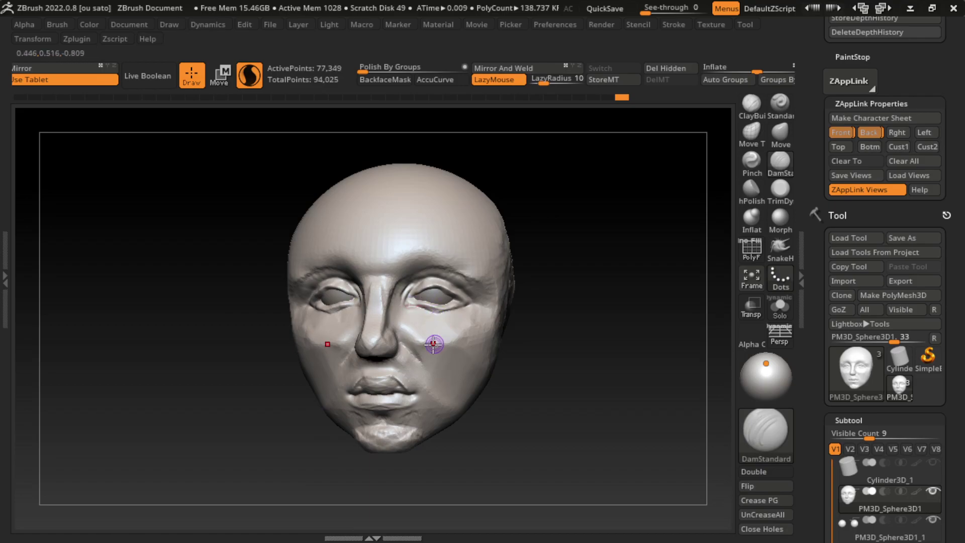
{"action": "mouse_move", "coordinate": [423, 322]}
{"action": "left_mouse_down"}
{"action": "mouse_move", "coordinate": [417, 308]}
{"action": "mouse_move", "coordinate": [442, 317]}
{"action": "left_mouse_up"}
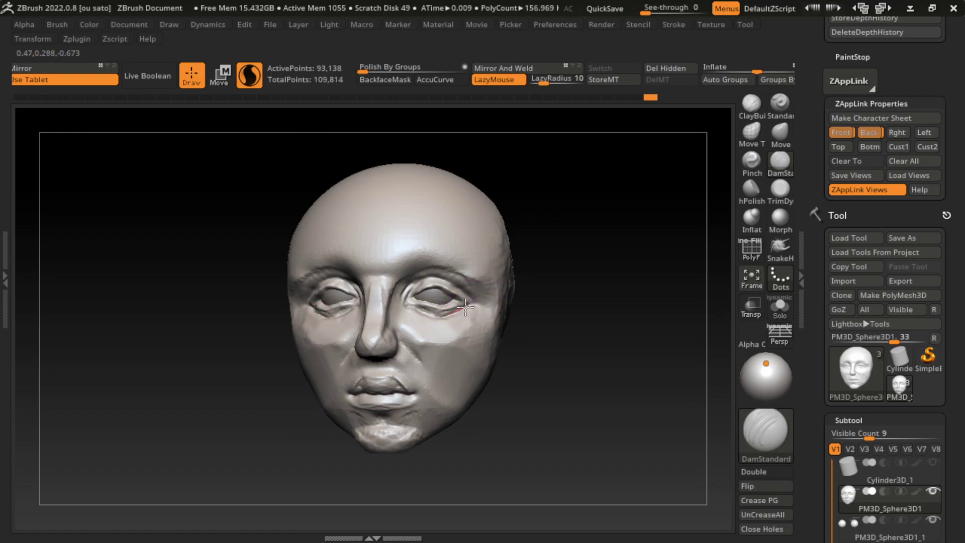
{"action": "left_click_drag", "start_coordinate": [465, 307], "coordinate": [442, 316]}
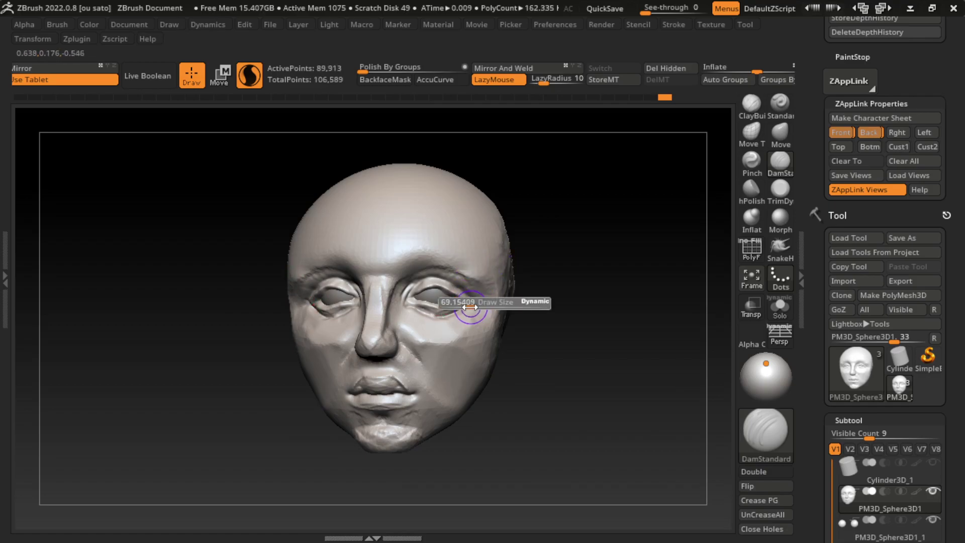
{"action": "key", "text": "b"}
{"action": "key", "text": "s"}
{"action": "key", "text": "t"}
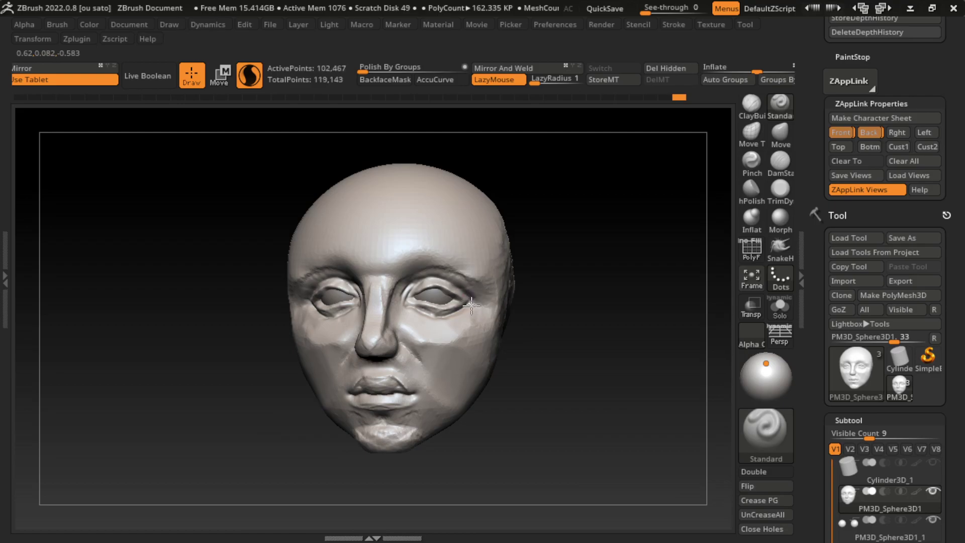
- Lay ClayBuildup strokes across the forehead and right temple
{"action": "left_click", "coordinate": [752, 103]}
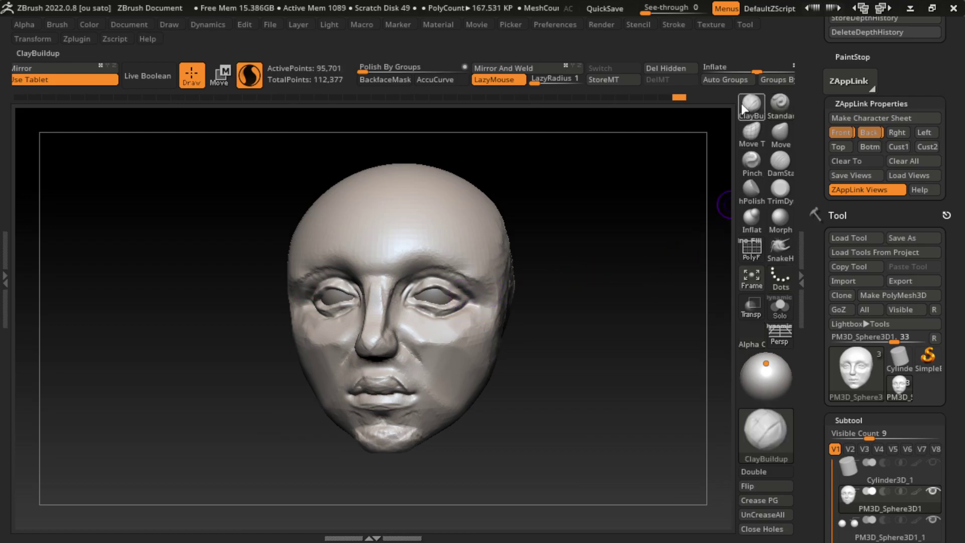
{"action": "key", "text": "s"}
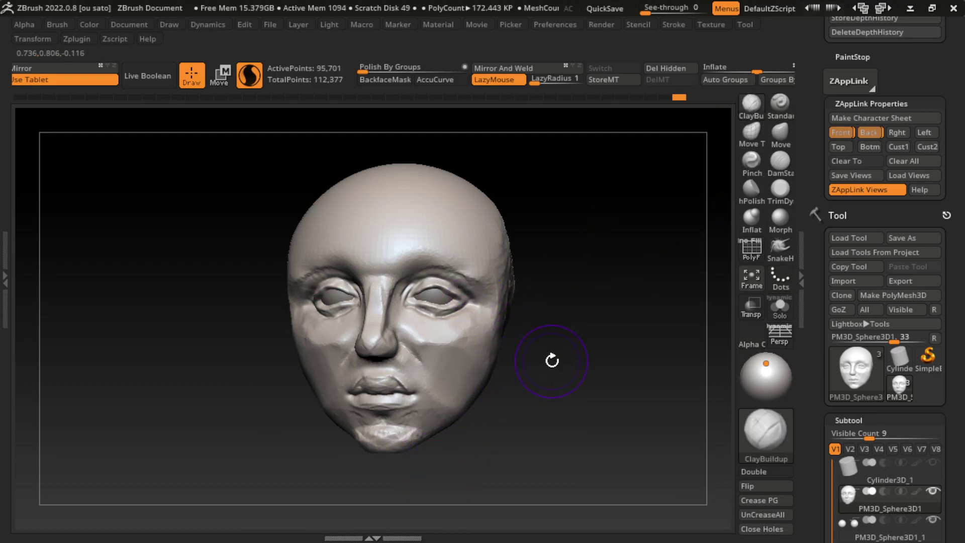
{"action": "key", "text": "s"}
{"action": "key", "text": "b"}
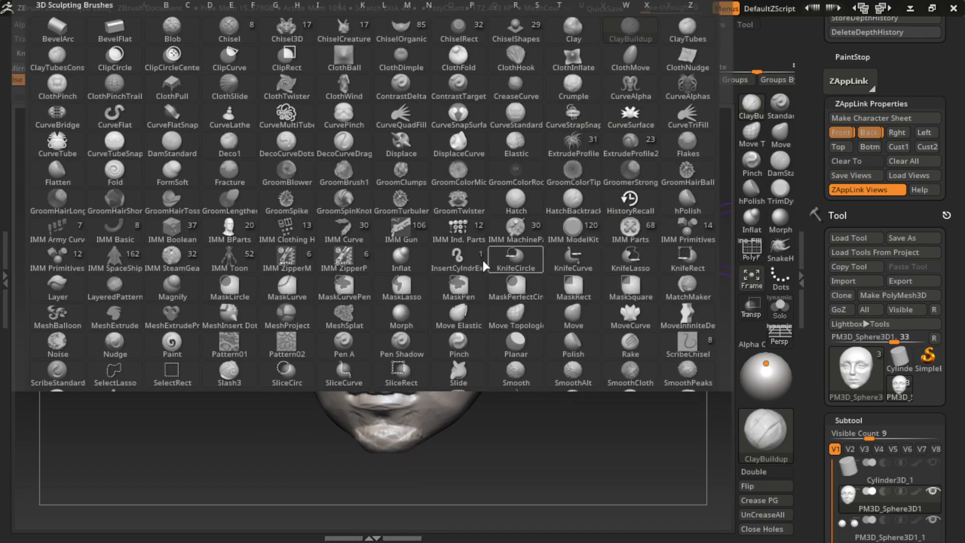
{"action": "key", "text": "c"}
{"action": "key", "text": "b"}
{"action": "mouse_move", "coordinate": [483, 266]}
{"action": "left_mouse_down"}
{"action": "mouse_move", "coordinate": [458, 231]}
{"action": "mouse_move", "coordinate": [516, 308]}
{"action": "left_mouse_up"}
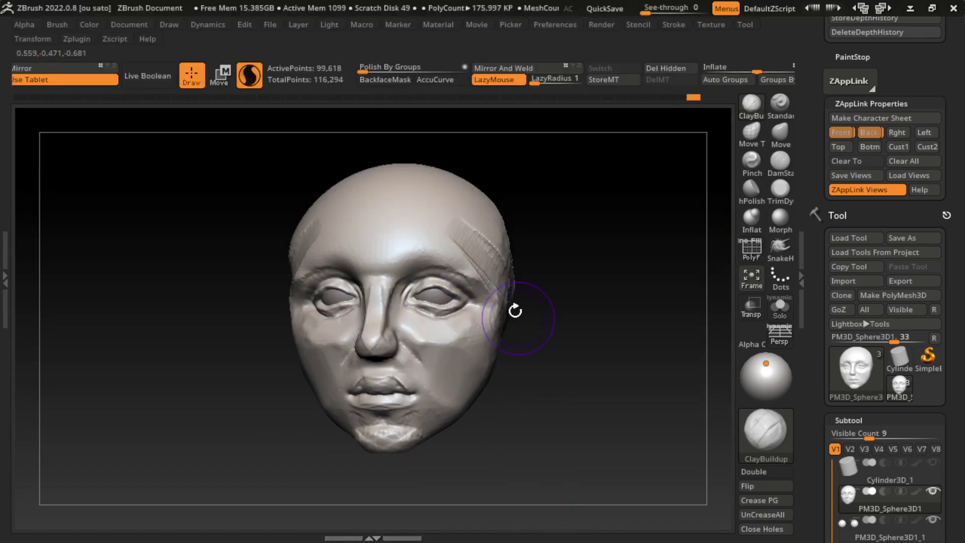
{"action": "mouse_move", "coordinate": [478, 241]}
{"action": "left_mouse_down"}
{"action": "mouse_move", "coordinate": [508, 280]}
{"action": "mouse_move", "coordinate": [500, 263]}
{"action": "mouse_move", "coordinate": [504, 272]}
{"action": "mouse_move", "coordinate": [507, 233]}
{"action": "mouse_move", "coordinate": [471, 209]}
{"action": "mouse_move", "coordinate": [505, 247]}
{"action": "left_mouse_up"}
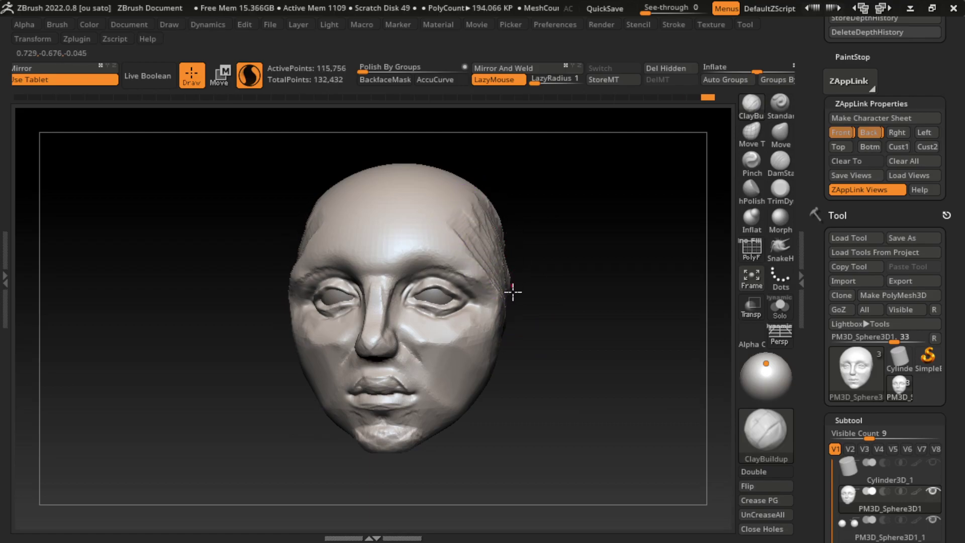
- Flatten both temples and the forehead with TrimDynamic
{"action": "left_click", "coordinate": [780, 188]}
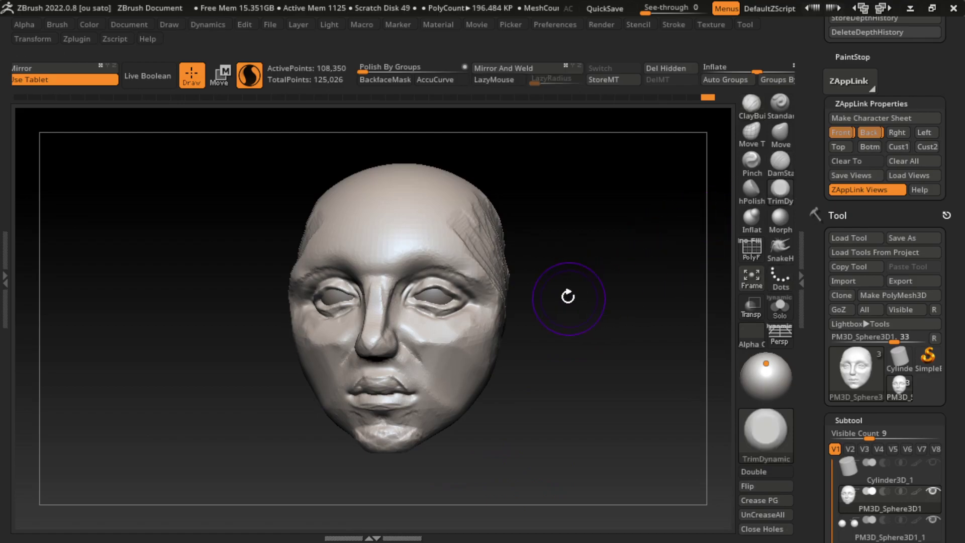
{"action": "mouse_move", "coordinate": [502, 286]}
{"action": "left_mouse_down"}
{"action": "mouse_move", "coordinate": [490, 226]}
{"action": "mouse_move", "coordinate": [442, 191]}
{"action": "mouse_move", "coordinate": [504, 225]}
{"action": "left_mouse_up"}
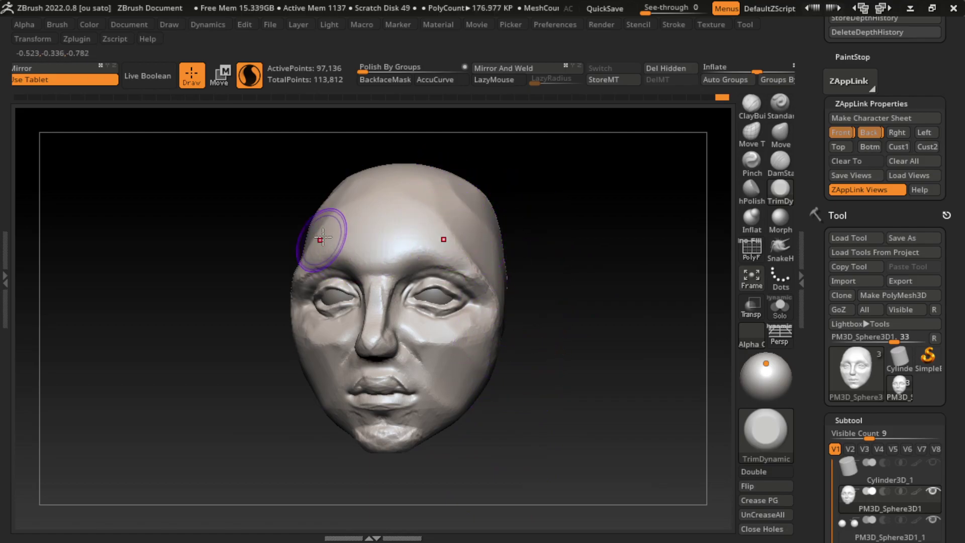
{"action": "left_click_drag", "start_coordinate": [322, 237], "coordinate": [322, 232]}
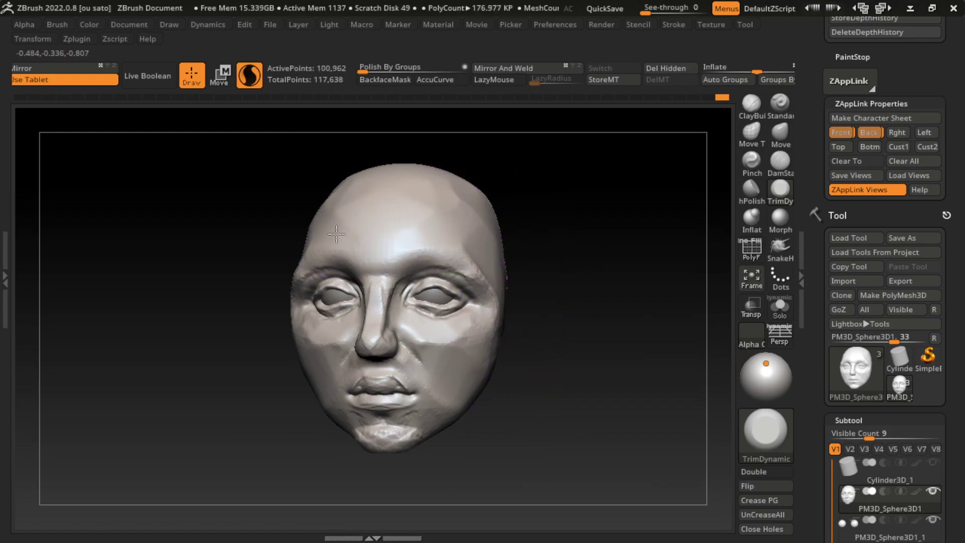
{"action": "mouse_move", "coordinate": [469, 221]}
{"action": "left_mouse_down"}
{"action": "mouse_move", "coordinate": [409, 226]}
{"action": "mouse_move", "coordinate": [421, 165]}
{"action": "mouse_move", "coordinate": [479, 234]}
{"action": "left_mouse_up"}
- Plane down the right cheek edge and side of the face with TrimDynamic
{"action": "mouse_move", "coordinate": [508, 366]}
{"action": "left_mouse_down"}
{"action": "mouse_move", "coordinate": [569, 381]}
{"action": "mouse_move", "coordinate": [495, 358]}
{"action": "mouse_move", "coordinate": [565, 379]}
{"action": "left_mouse_up"}
{"action": "key", "text": "s"}
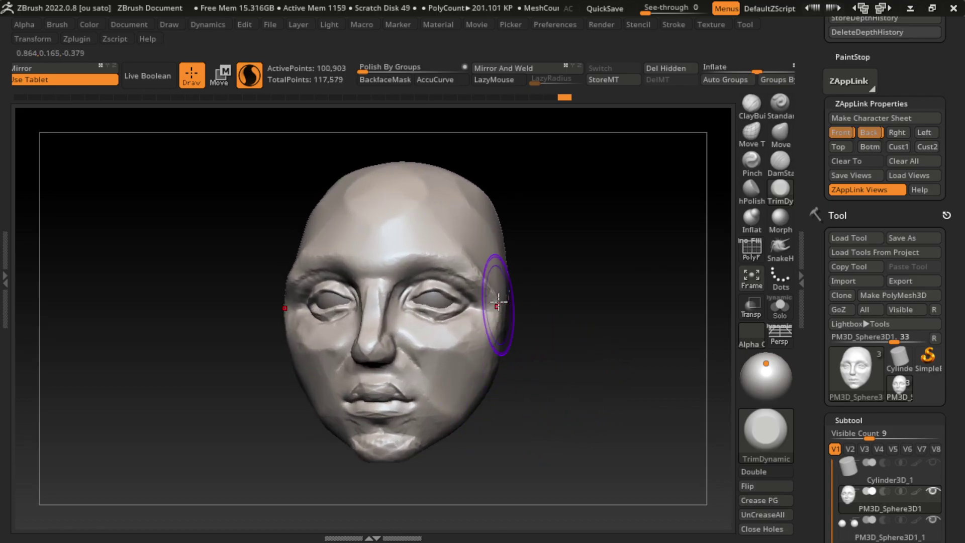
{"action": "left_click_drag", "start_coordinate": [499, 342], "coordinate": [496, 357]}
{"action": "key", "text": "s"}
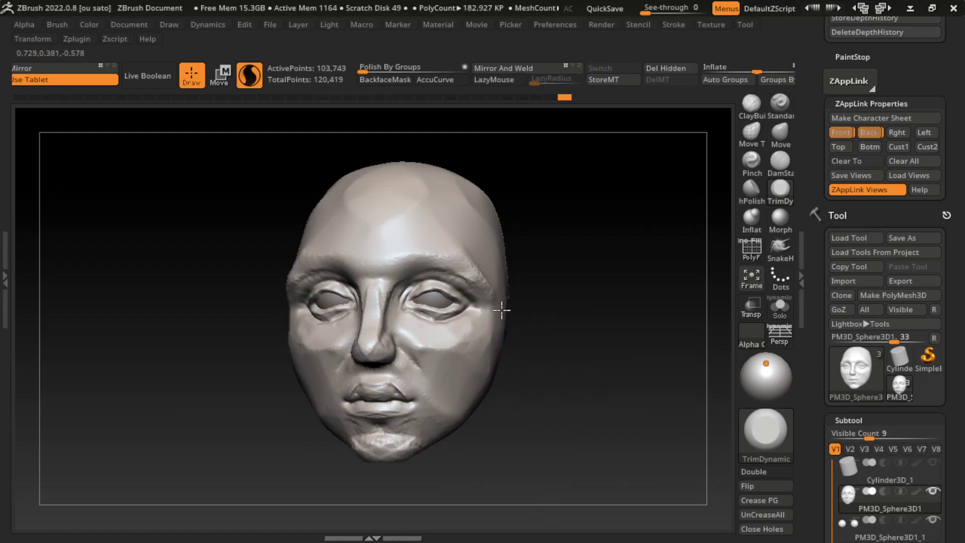
{"action": "left_click_drag", "start_coordinate": [501, 310], "coordinate": [549, 291]}
{"action": "key", "text": "s"}
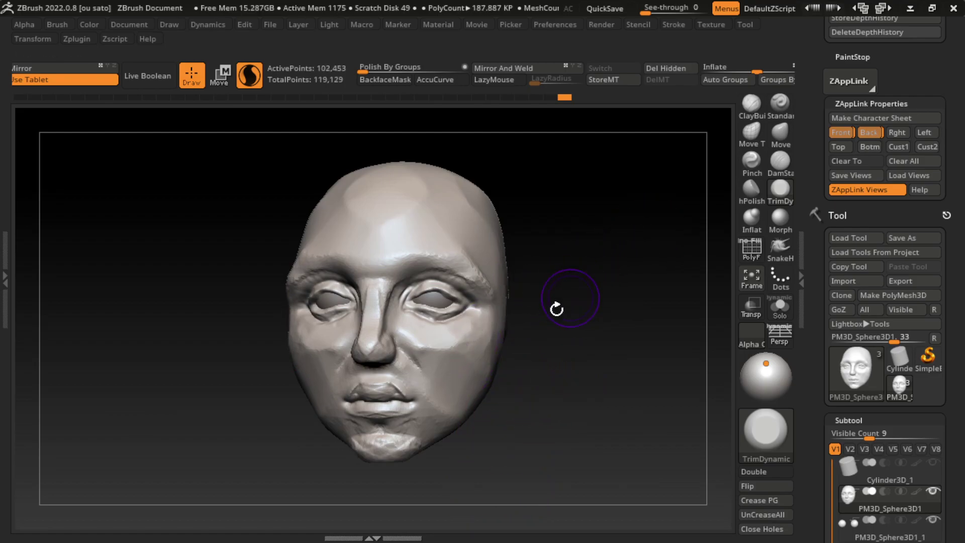
{"action": "left_click", "coordinate": [781, 163]}
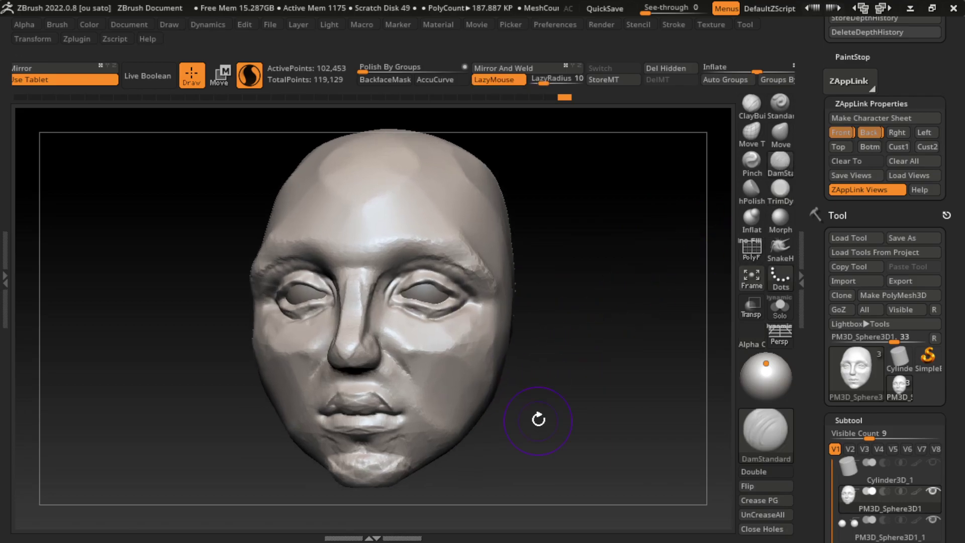
- Resculpt the upper lip, lower lip line and the line between the lips
{"action": "left_click_drag", "start_coordinate": [519, 399], "coordinate": [538, 418]}
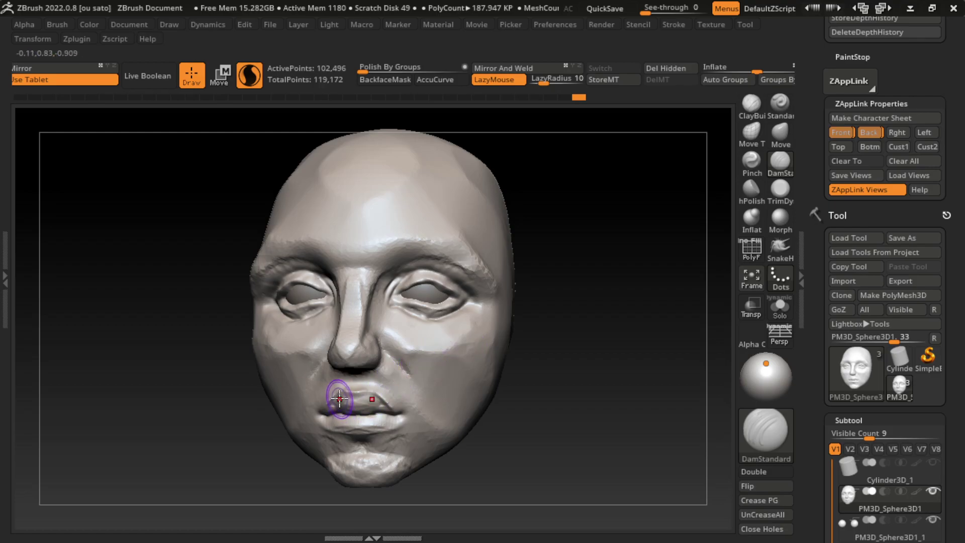
{"action": "left_click_drag", "start_coordinate": [345, 394], "coordinate": [345, 392]}
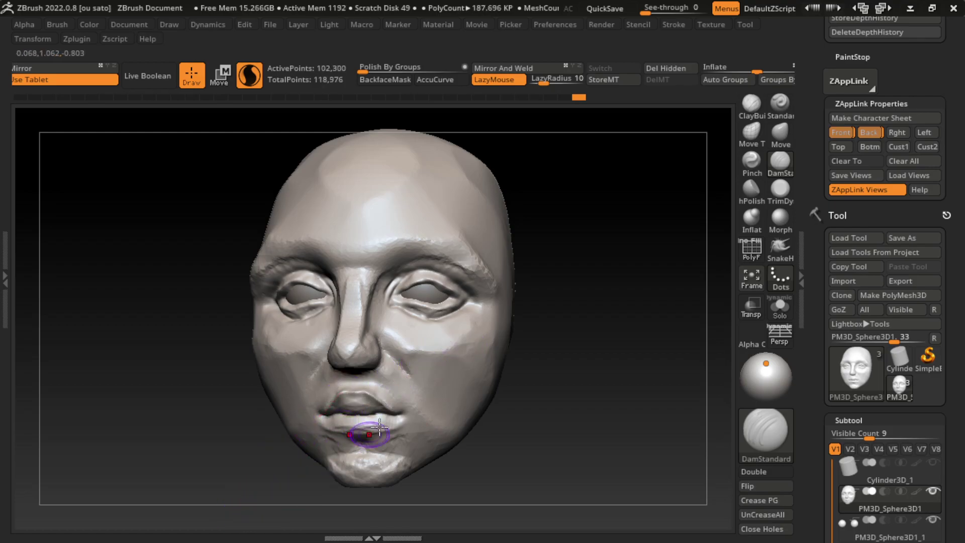
{"action": "left_click_drag", "start_coordinate": [380, 427], "coordinate": [415, 403]}
{"action": "left_click_drag", "start_coordinate": [341, 393], "coordinate": [368, 392]}
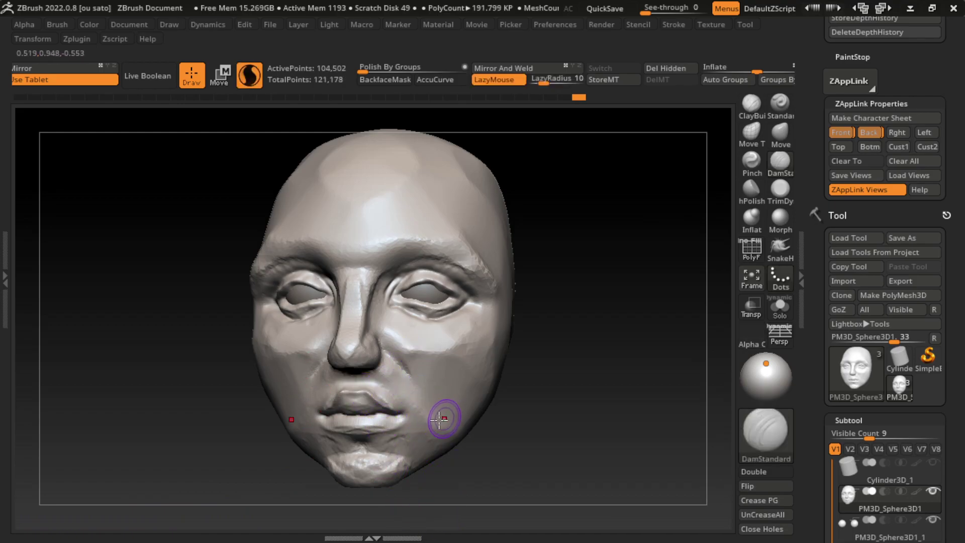
{"action": "mouse_move", "coordinate": [336, 390]}
{"action": "left_mouse_down"}
{"action": "mouse_move", "coordinate": [377, 389]}
{"action": "mouse_move", "coordinate": [354, 381]}
{"action": "left_mouse_up"}
- Raise the surface beside the nose and build up the cheek with the Standard brush
{"action": "key", "text": "b"}
{"action": "key", "text": "c"}
{"action": "key", "text": "b"}
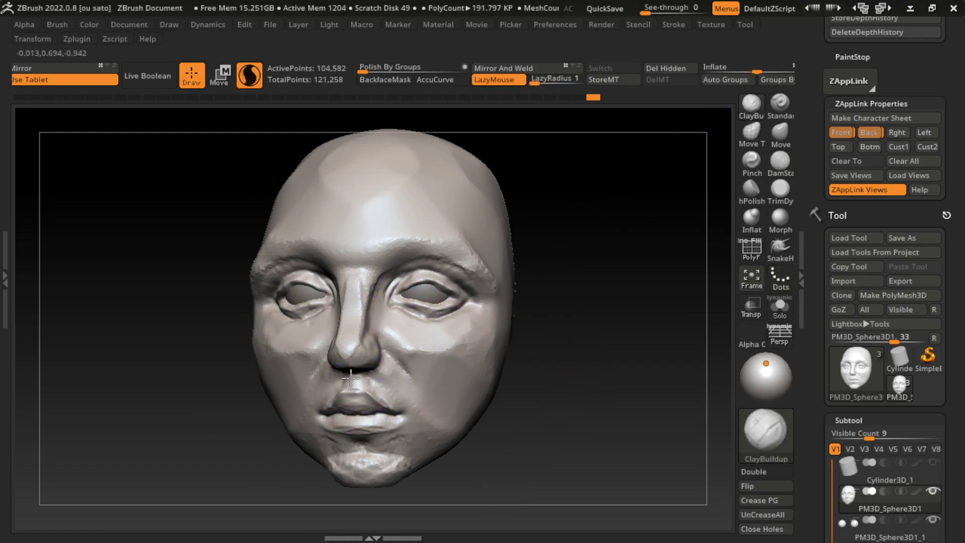
{"action": "key", "text": "b"}
{"action": "key", "text": "s"}
{"action": "key", "text": "t"}
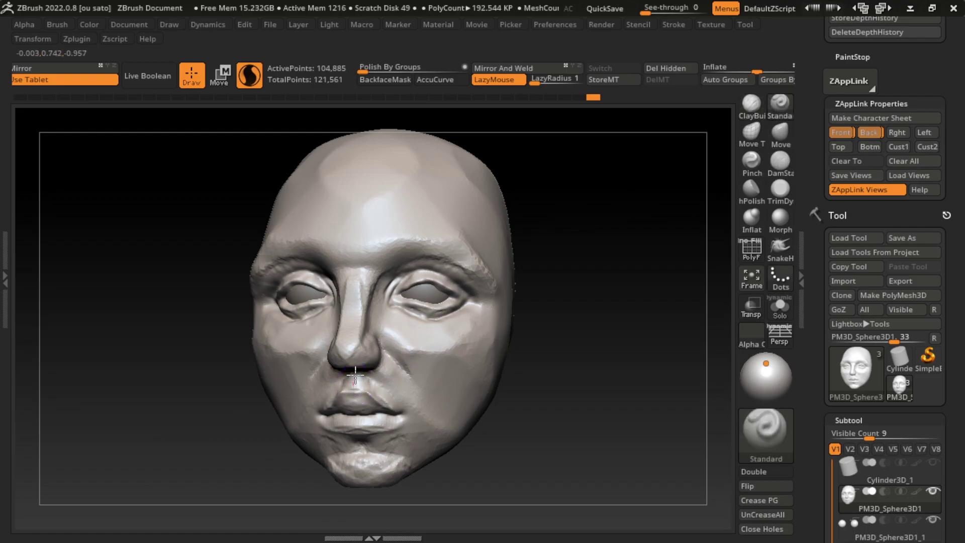
{"action": "left_click_drag", "start_coordinate": [378, 348], "coordinate": [383, 344]}
{"action": "left_click_drag", "start_coordinate": [455, 366], "coordinate": [422, 369]}
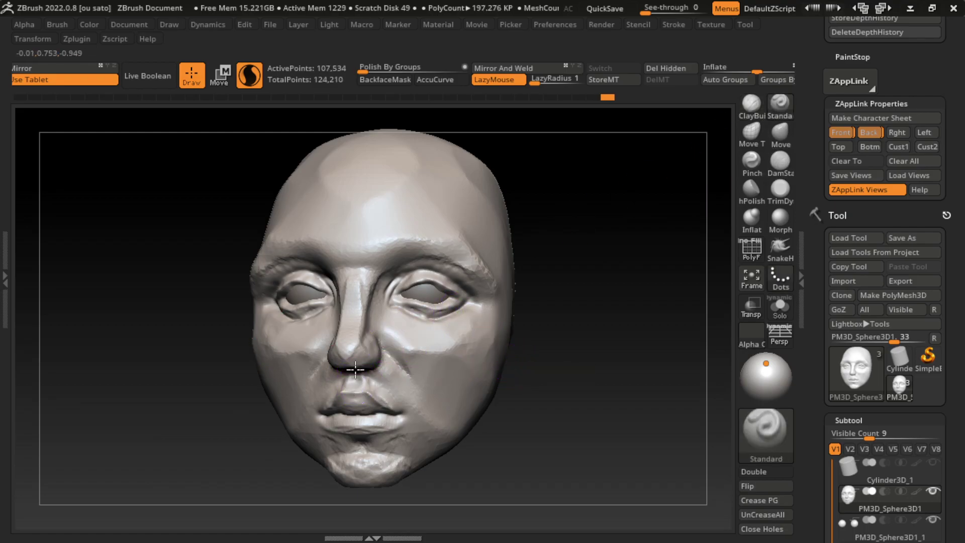
- Add ClayBuildup beside the nose, then turn the head to inspect it at an angle
{"action": "left_click", "coordinate": [751, 105]}
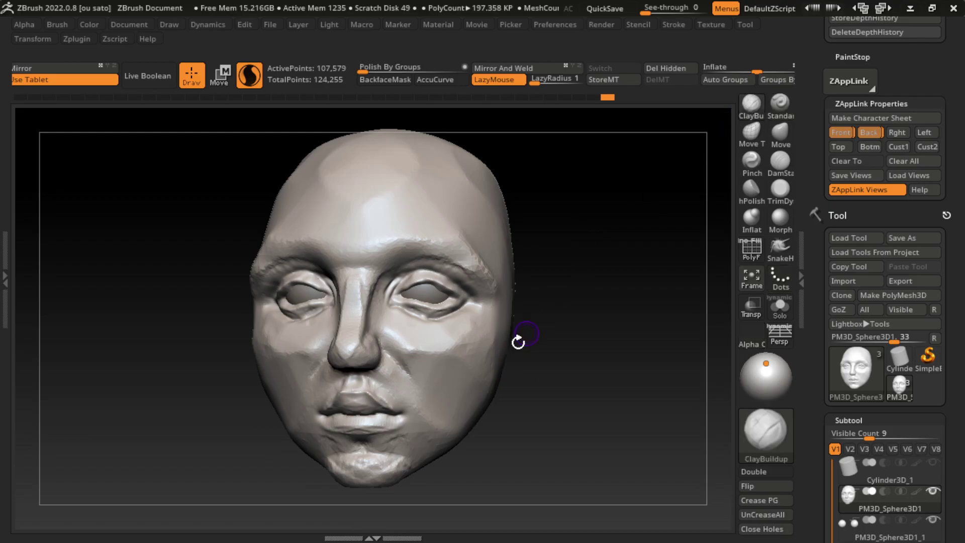
{"action": "key", "text": "s"}
{"action": "left_click_drag", "start_coordinate": [383, 348], "coordinate": [384, 393]}
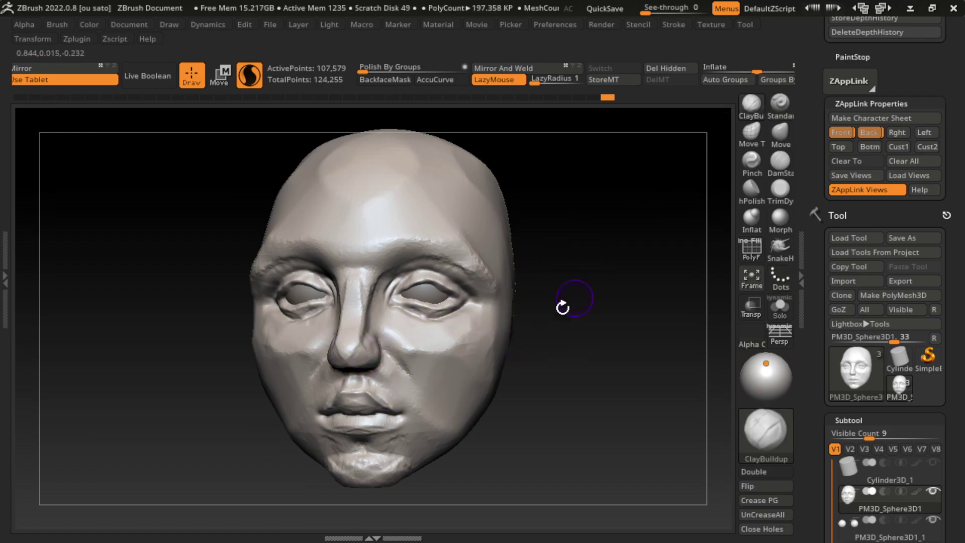
{"action": "key", "text": "b"}
{"action": "key", "text": "Escape"}
{"action": "mouse_move", "coordinate": [565, 291]}
{"action": "left_mouse_down"}
{"action": "mouse_move", "coordinate": [349, 369]}
{"action": "mouse_move", "coordinate": [356, 385]}
{"action": "left_mouse_up"}
- Add clay under the right eye and reshape the nose tip with the Move brush
{"action": "left_click", "coordinate": [842, 133]}
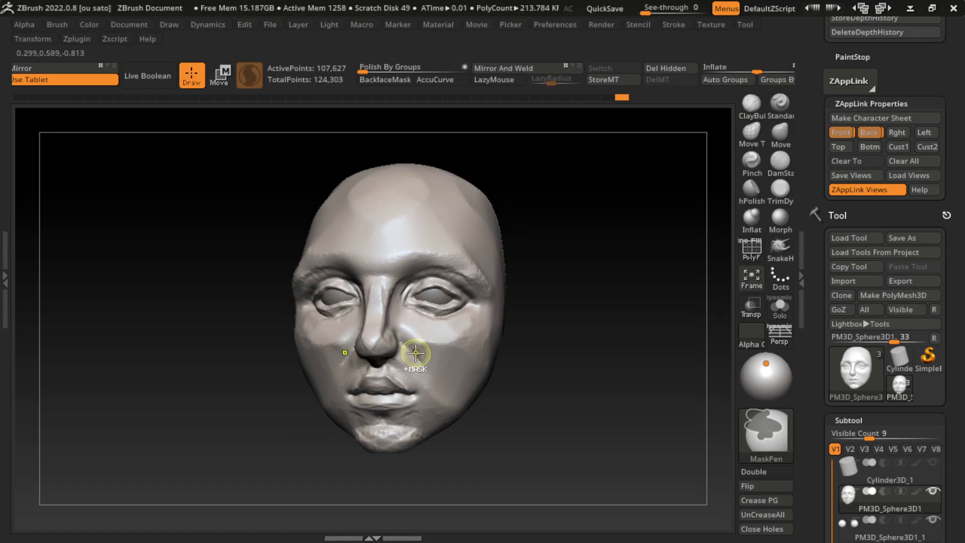
{"action": "left_click_drag", "start_coordinate": [463, 308], "coordinate": [476, 317]}
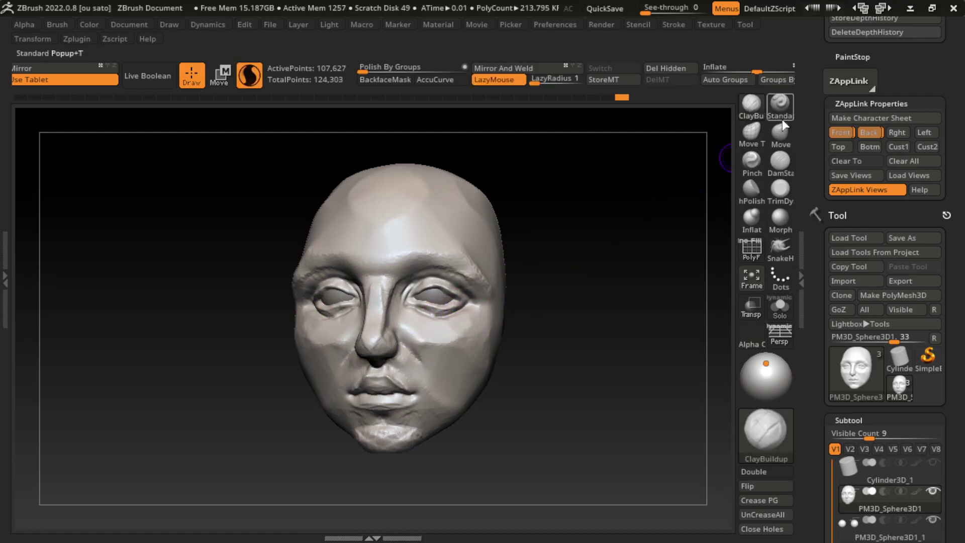
{"action": "left_click", "coordinate": [781, 133]}
{"action": "left_click_drag", "start_coordinate": [370, 343], "coordinate": [374, 342]}
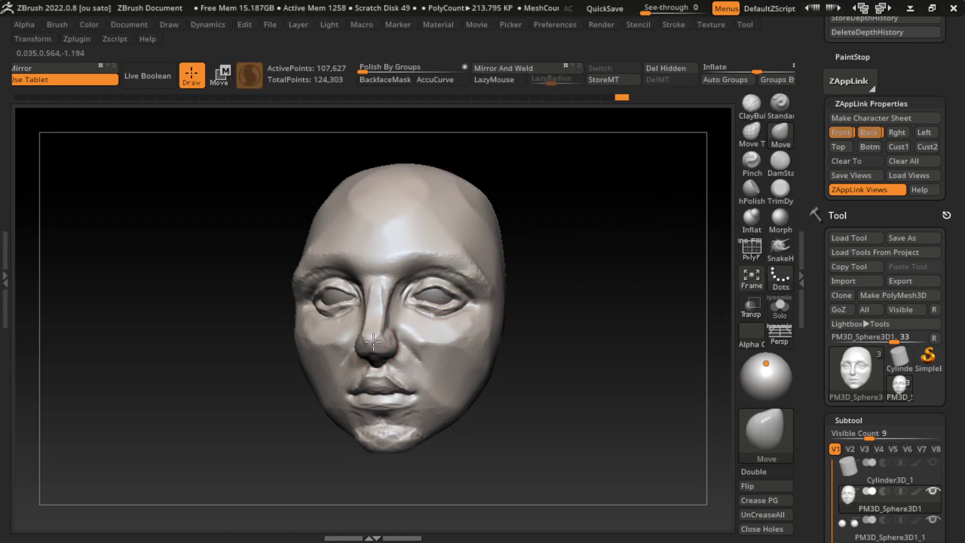
- Carve the crease around the nostril with DamStandard
{"action": "left_click", "coordinate": [780, 160]}
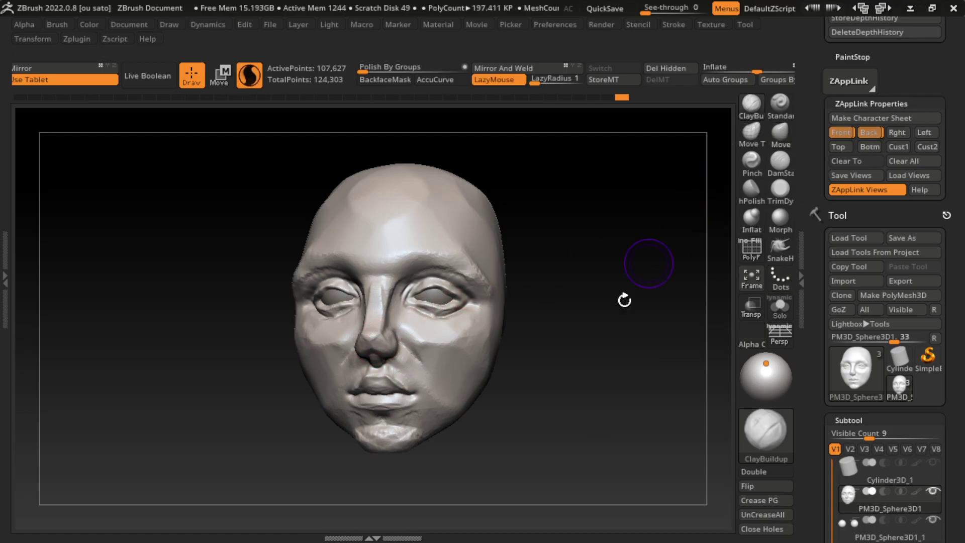
{"action": "mouse_move", "coordinate": [555, 403]}
{"action": "left_mouse_down"}
{"action": "mouse_move", "coordinate": [580, 424]}
{"action": "mouse_move", "coordinate": [578, 392]}
{"action": "left_mouse_up"}
{"action": "left_click_drag", "start_coordinate": [393, 384], "coordinate": [378, 383]}
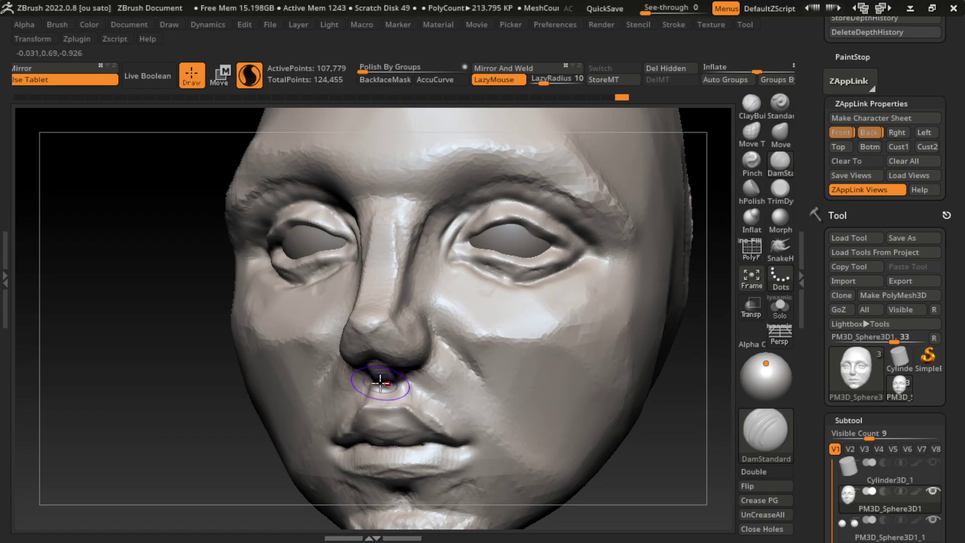
{"action": "key", "text": "f"}
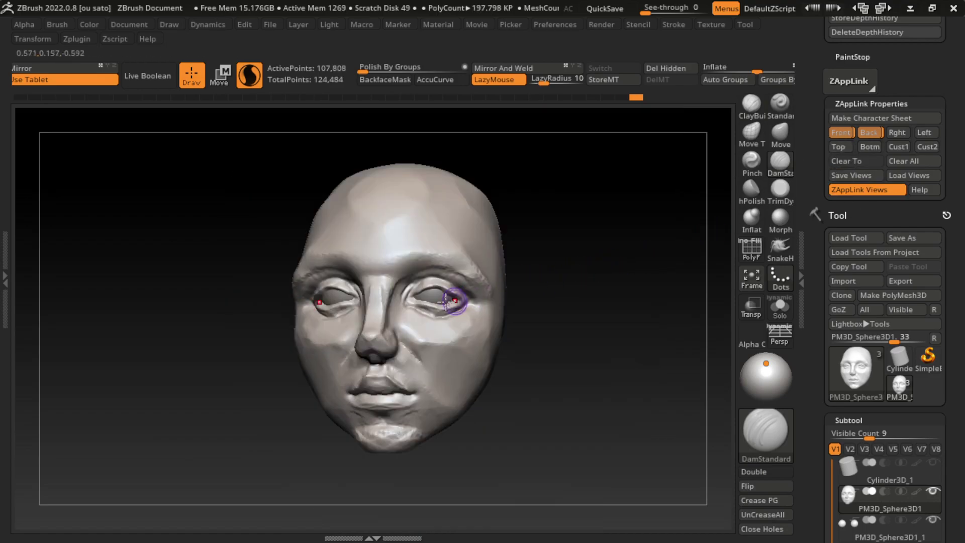
- Build up the tip of the nose with ClayBuildup
{"action": "left_click", "coordinate": [751, 103]}
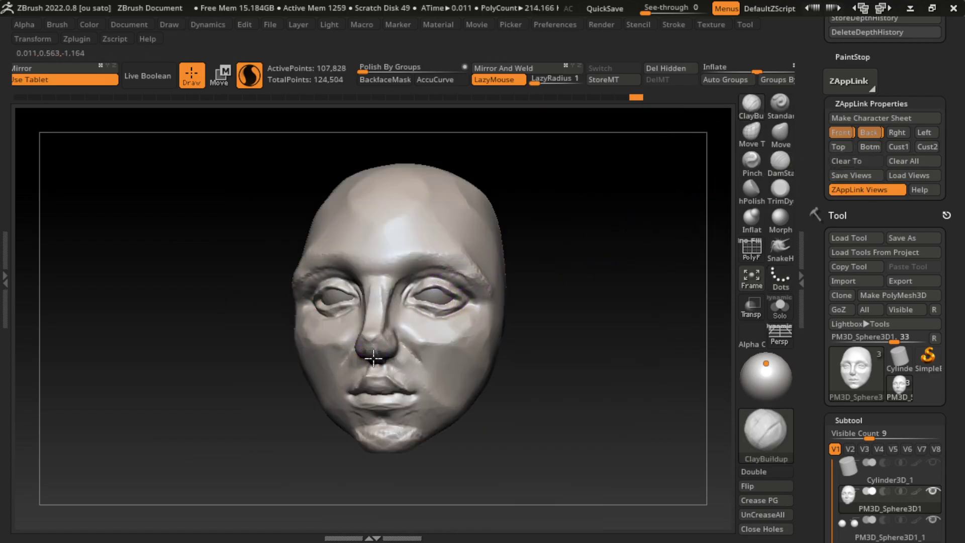
{"action": "left_click_drag", "start_coordinate": [370, 336], "coordinate": [385, 356]}
{"action": "left_click", "coordinate": [780, 188]}
{"action": "scroll", "coordinate": [393, 356], "scroll_direction": "up", "scroll_amount": 5}
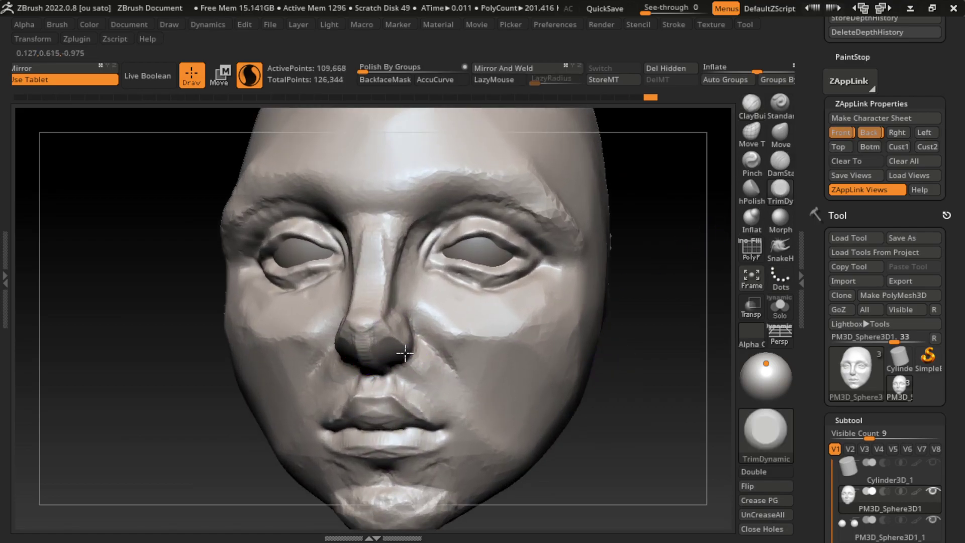
- Flatten the sides of the nose with TrimDynamic
{"action": "left_click_drag", "start_coordinate": [397, 358], "coordinate": [420, 352]}
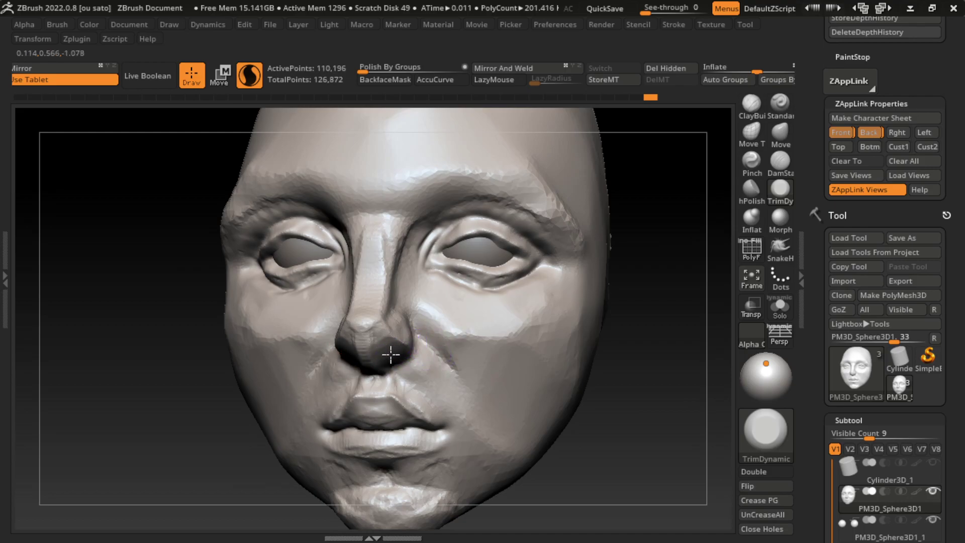
{"action": "scroll", "coordinate": [390, 354], "scroll_direction": "down", "scroll_amount": 5}
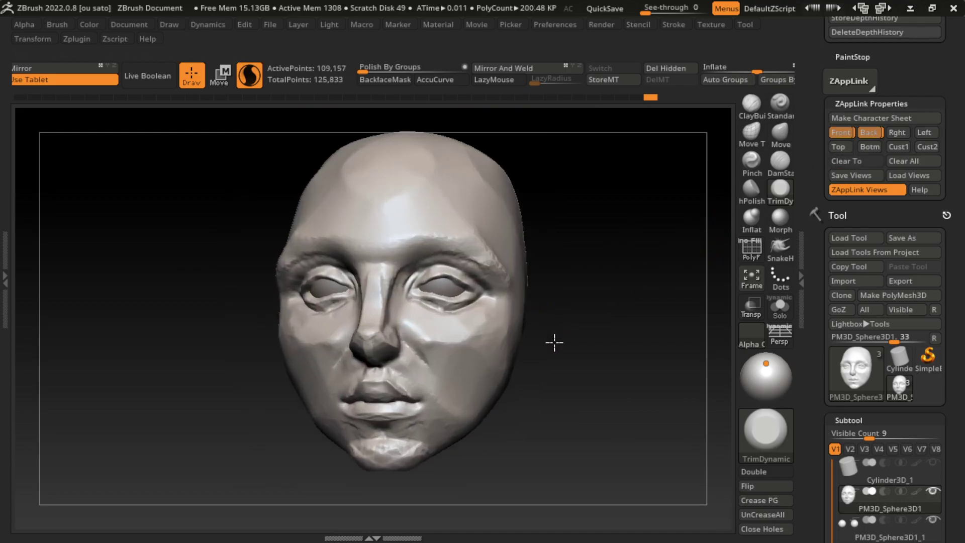
{"action": "scroll", "coordinate": [556, 340], "scroll_direction": "up", "scroll_amount": 5}
{"action": "key", "text": "s"}
{"action": "key", "text": "b"}
{"action": "key", "text": "d"}
{"action": "key", "text": "s"}
{"action": "key", "text": "s"}
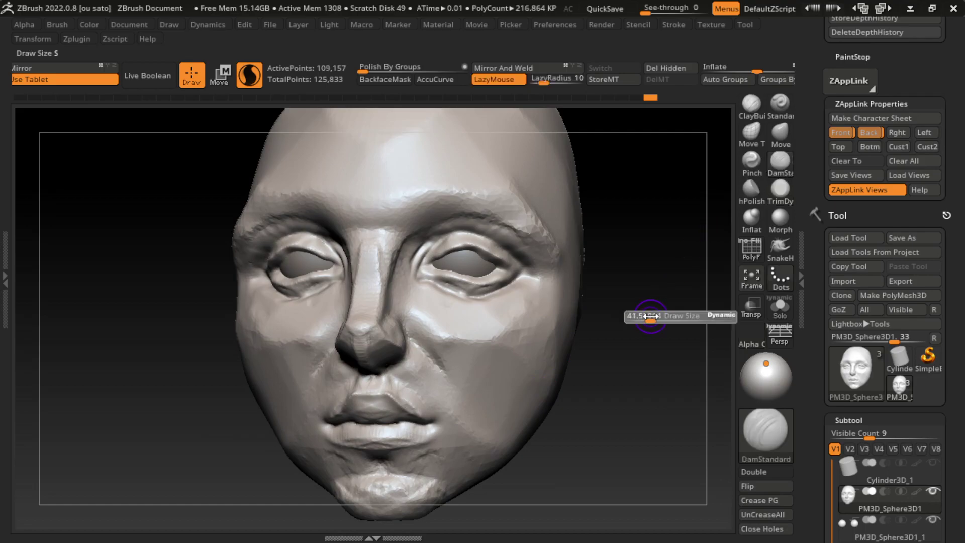
{"action": "scroll", "coordinate": [654, 315], "scroll_direction": "up", "scroll_amount": 3}
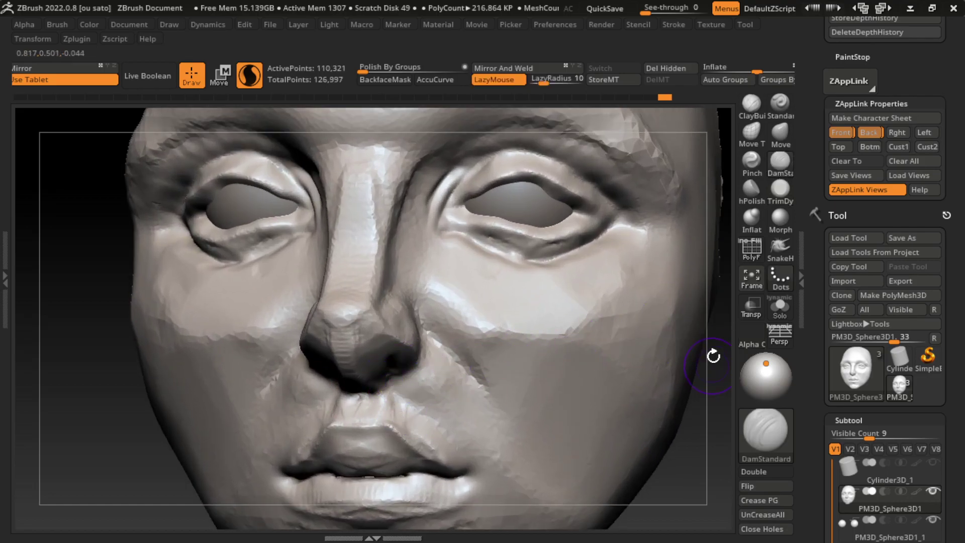
- Inspect the nose from below, three-quarter and front views
{"action": "left_click_drag", "start_coordinate": [715, 295], "coordinate": [381, 355]}
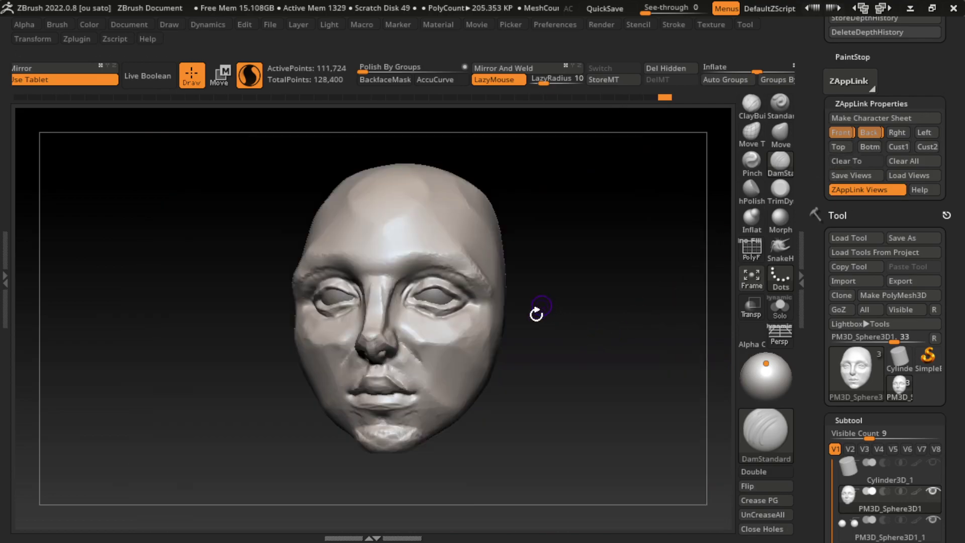
{"action": "key", "text": "ctrl+shift+z"}
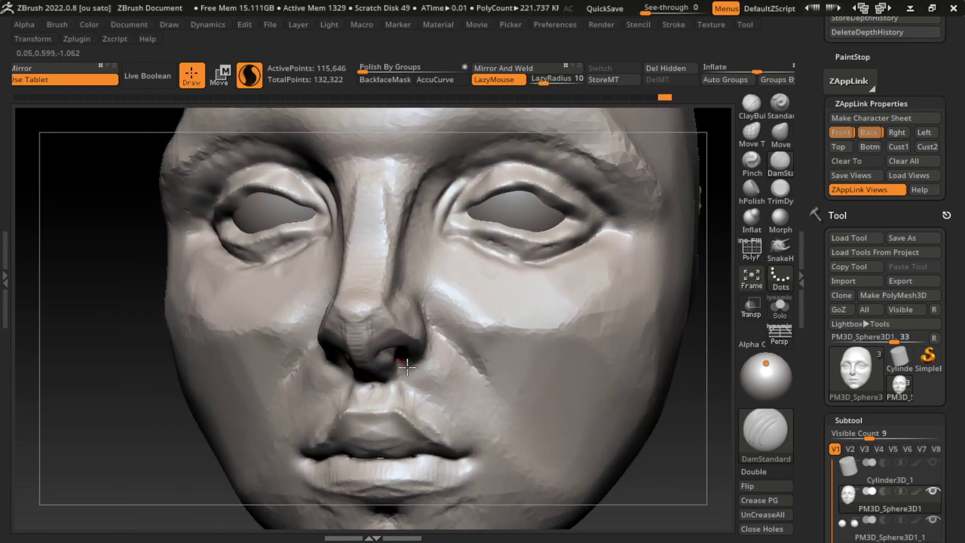
{"action": "key", "text": "ctrl+shift+z"}
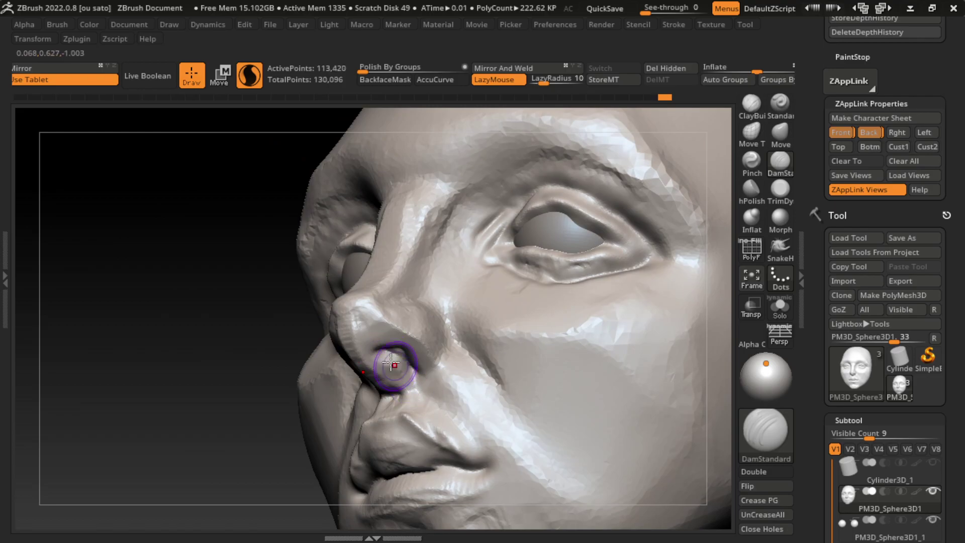
{"action": "key", "text": "ctrl+shift+z"}
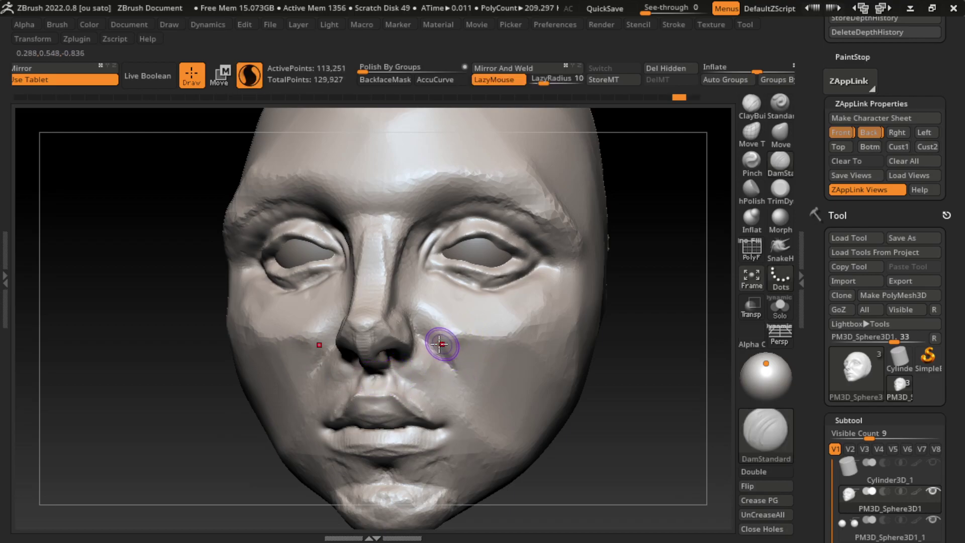
- Add a little clay near the nostril and deepen the nostril opening with ClayBuildup
{"action": "left_click", "coordinate": [752, 103]}
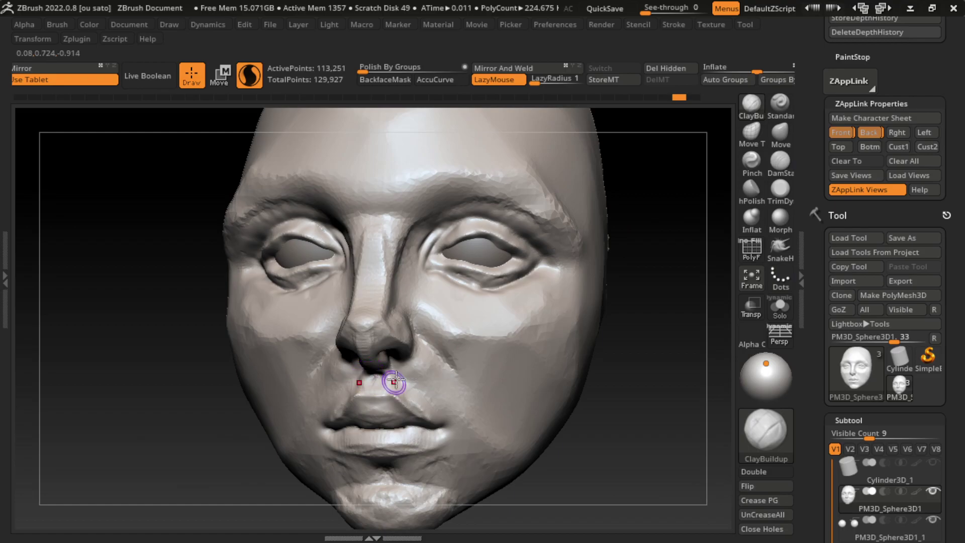
{"action": "left_click_drag", "start_coordinate": [394, 366], "coordinate": [388, 363]}
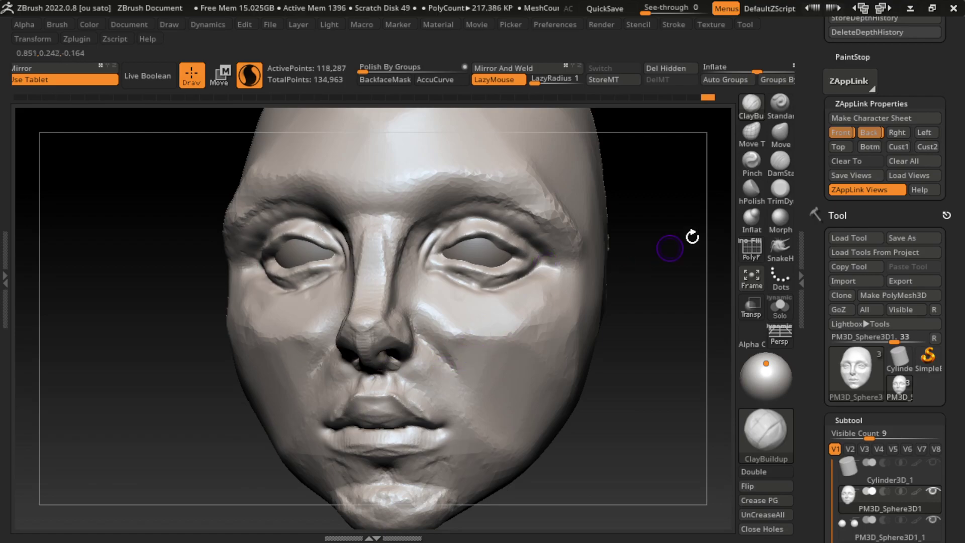
{"action": "left_click", "coordinate": [780, 161]}
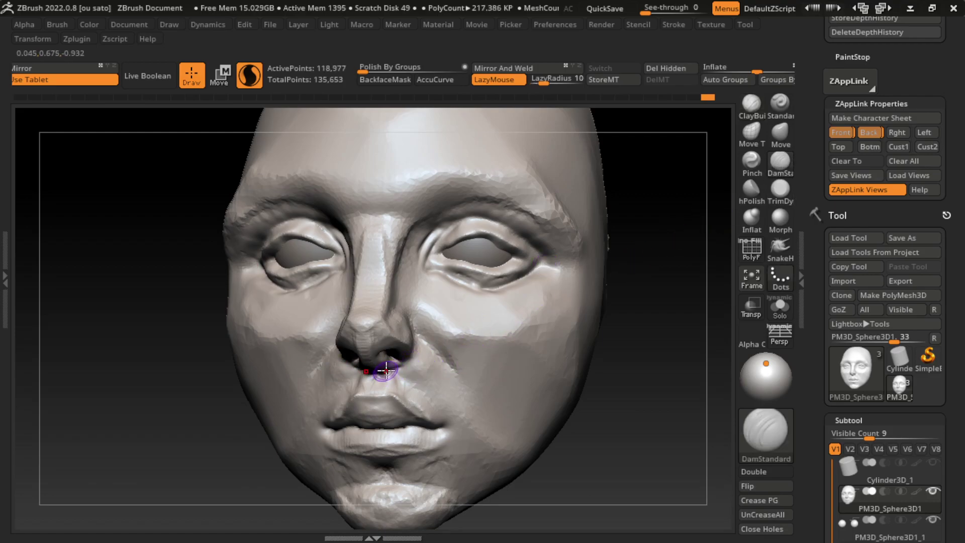
{"action": "left_click", "coordinate": [752, 103]}
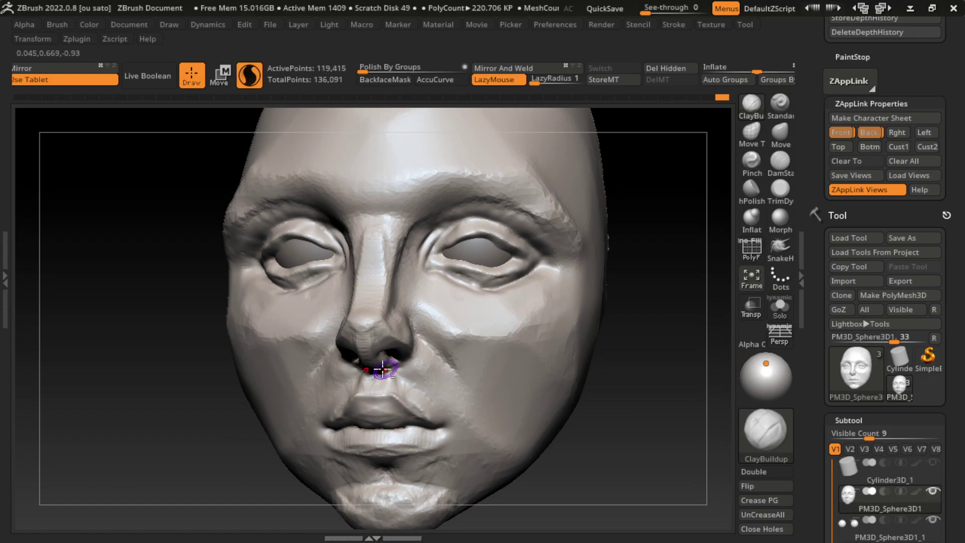
{"action": "left_click_drag", "start_coordinate": [384, 358], "coordinate": [413, 389]}
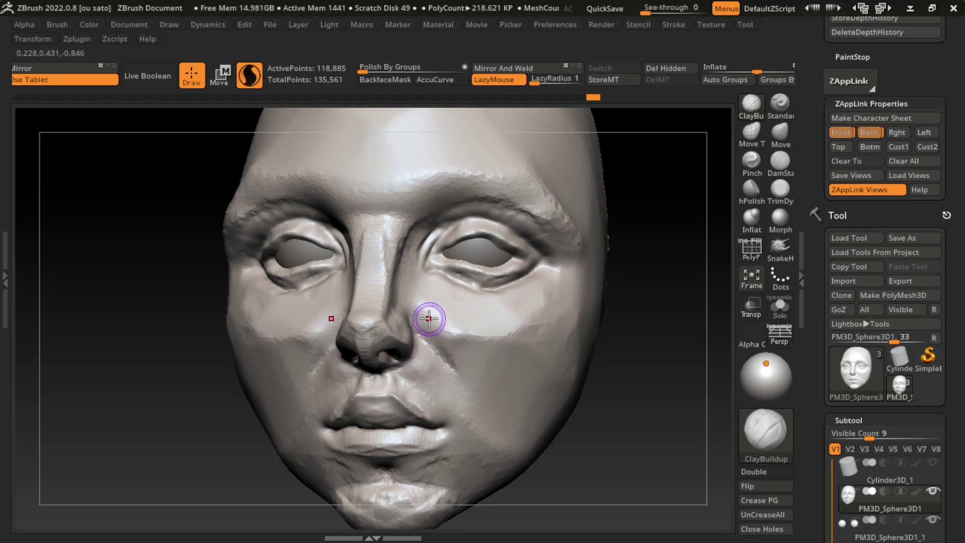
{"action": "left_click", "coordinate": [779, 103]}
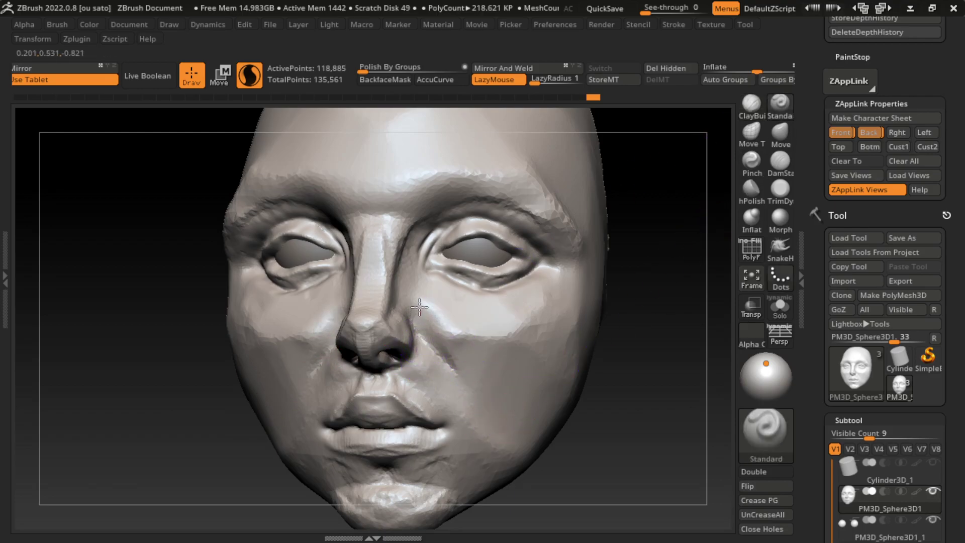
- Build up the side and bridge of the nose with ClayBuildup, undoing a stray cheek stroke
{"action": "left_click_drag", "start_coordinate": [438, 379], "coordinate": [442, 382]}
{"action": "left_click", "coordinate": [751, 103]}
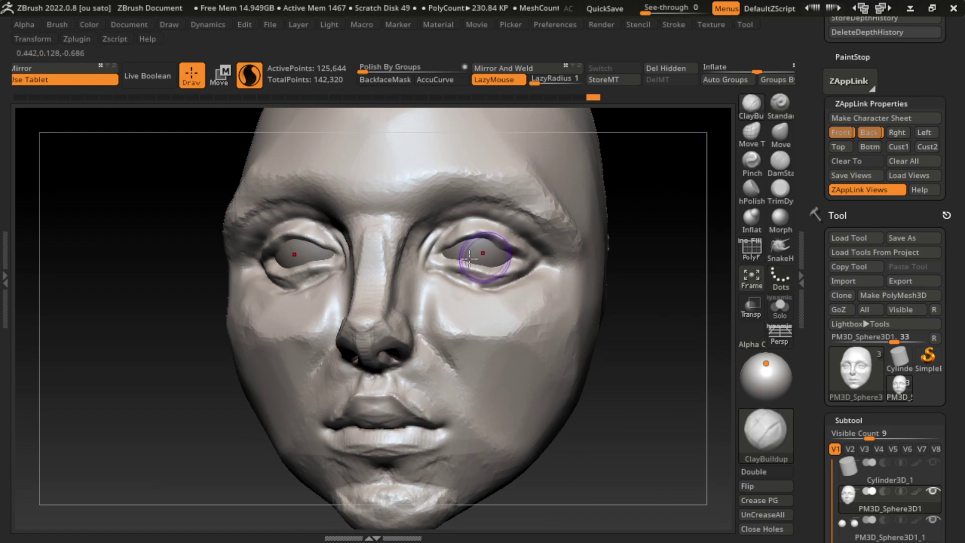
{"action": "mouse_move", "coordinate": [442, 308]}
{"action": "left_mouse_down"}
{"action": "mouse_move", "coordinate": [416, 302]}
{"action": "mouse_move", "coordinate": [440, 313]}
{"action": "left_mouse_up"}
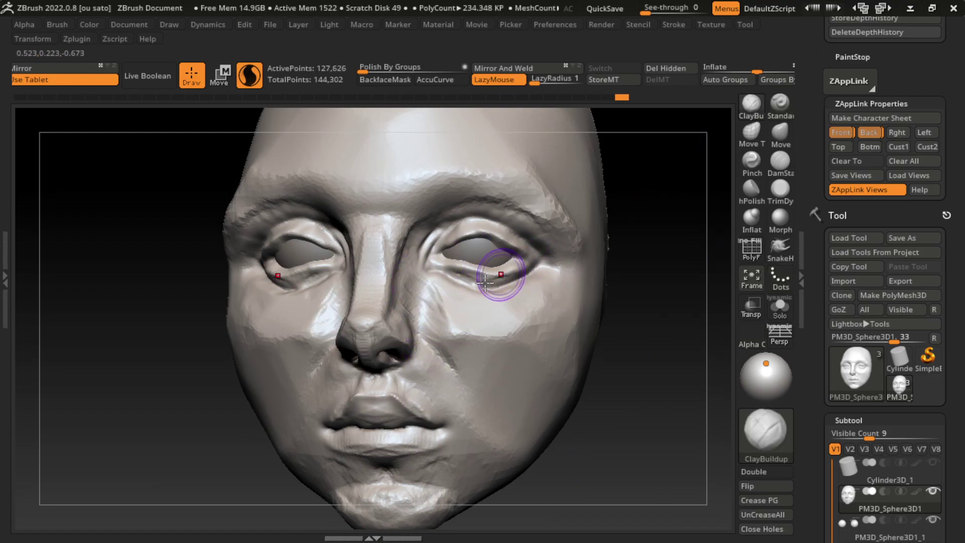
{"action": "key", "text": "ctrl+z"}
{"action": "key", "text": "ctrl+z"}
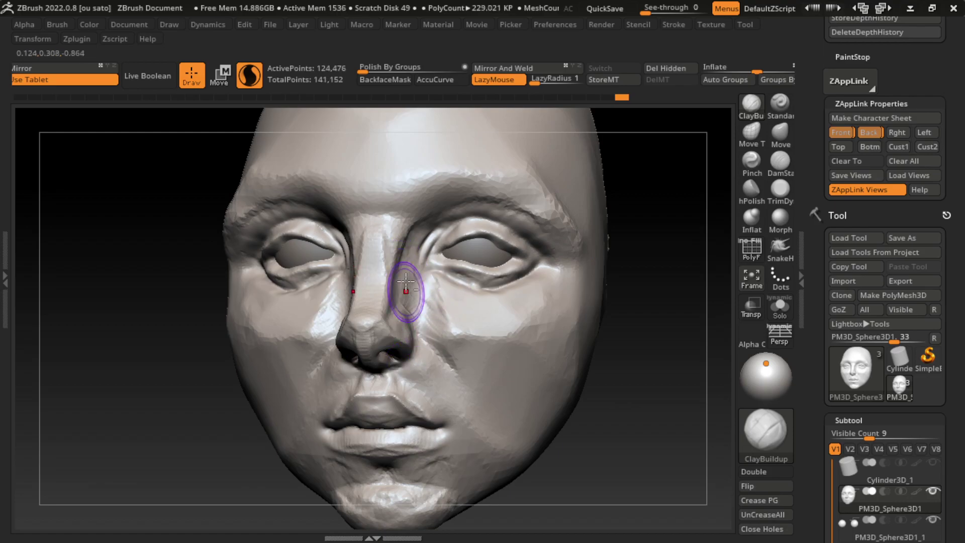
{"action": "mouse_move", "coordinate": [407, 282]}
{"action": "left_mouse_down"}
{"action": "mouse_move", "coordinate": [409, 301]}
{"action": "mouse_move", "coordinate": [371, 254]}
{"action": "mouse_move", "coordinate": [394, 231]}
{"action": "mouse_move", "coordinate": [367, 276]}
{"action": "mouse_move", "coordinate": [383, 209]}
{"action": "mouse_move", "coordinate": [417, 231]}
{"action": "mouse_move", "coordinate": [432, 201]}
{"action": "mouse_move", "coordinate": [383, 215]}
{"action": "mouse_move", "coordinate": [383, 198]}
{"action": "mouse_move", "coordinate": [380, 236]}
{"action": "mouse_move", "coordinate": [370, 241]}
{"action": "mouse_move", "coordinate": [379, 254]}
{"action": "mouse_move", "coordinate": [388, 233]}
{"action": "mouse_move", "coordinate": [382, 226]}
{"action": "mouse_move", "coordinate": [368, 284]}
{"action": "mouse_move", "coordinate": [393, 233]}
{"action": "mouse_move", "coordinate": [370, 224]}
{"action": "mouse_move", "coordinate": [384, 276]}
{"action": "mouse_move", "coordinate": [377, 294]}
{"action": "mouse_move", "coordinate": [425, 216]}
{"action": "mouse_move", "coordinate": [388, 310]}
{"action": "left_mouse_up"}
{"action": "left_click_drag", "start_coordinate": [391, 269], "coordinate": [402, 222]}
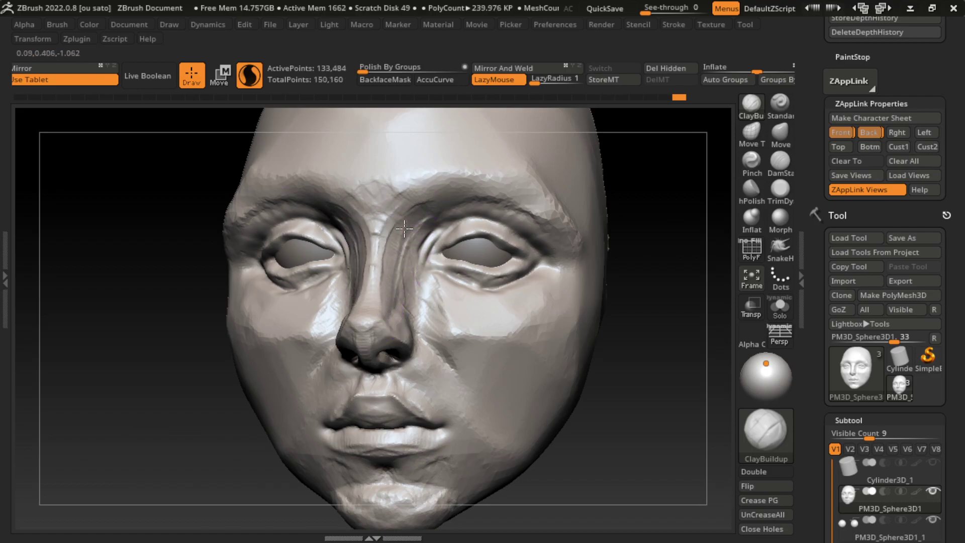
- Carve and deepen the crease under the lower eyelid with DamStandard and Standard
{"action": "mouse_move", "coordinate": [571, 447]}
{"action": "left_mouse_down"}
{"action": "mouse_move", "coordinate": [603, 414]}
{"action": "mouse_move", "coordinate": [525, 354]}
{"action": "mouse_move", "coordinate": [549, 259]}
{"action": "mouse_move", "coordinate": [577, 291]}
{"action": "left_mouse_up"}
{"action": "left_click", "coordinate": [780, 161]}
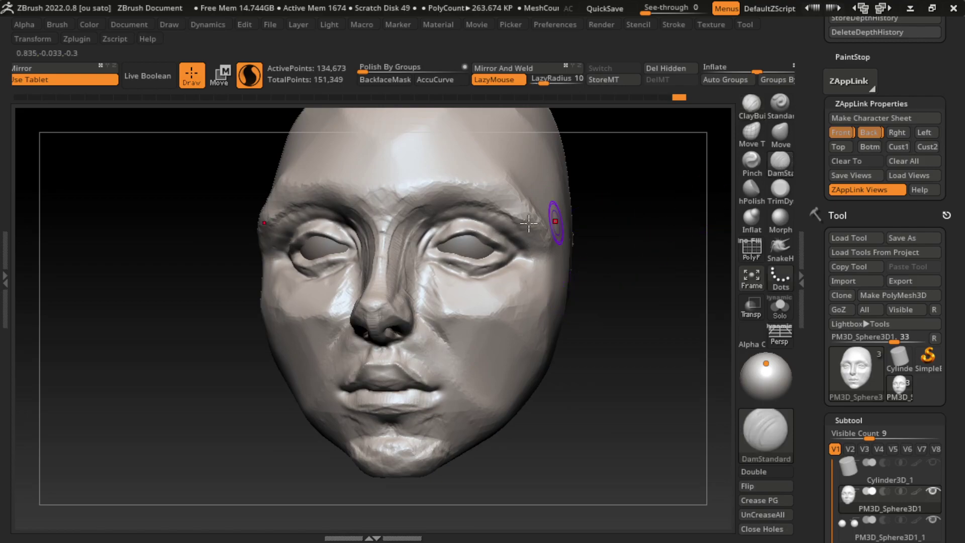
{"action": "left_click_drag", "start_coordinate": [474, 275], "coordinate": [488, 270]}
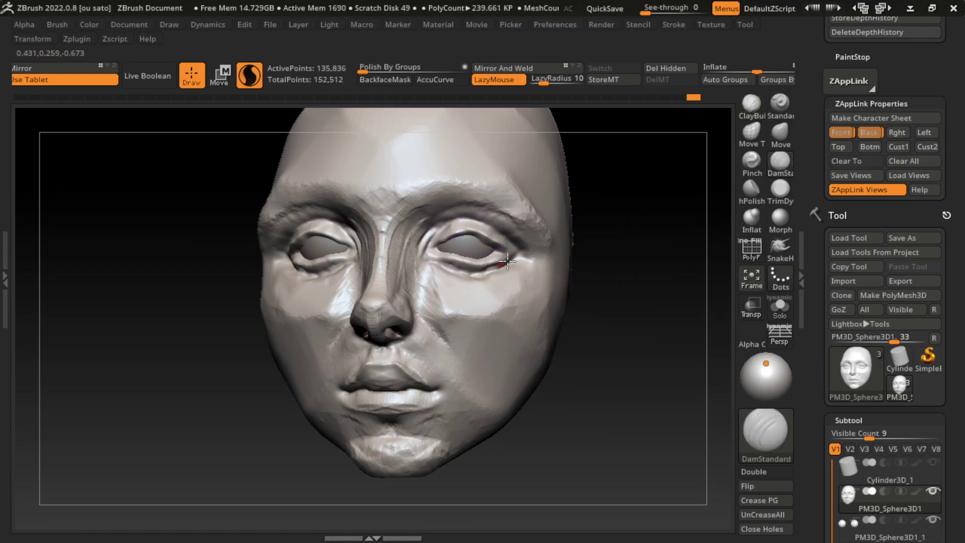
{"action": "left_click", "coordinate": [780, 103]}
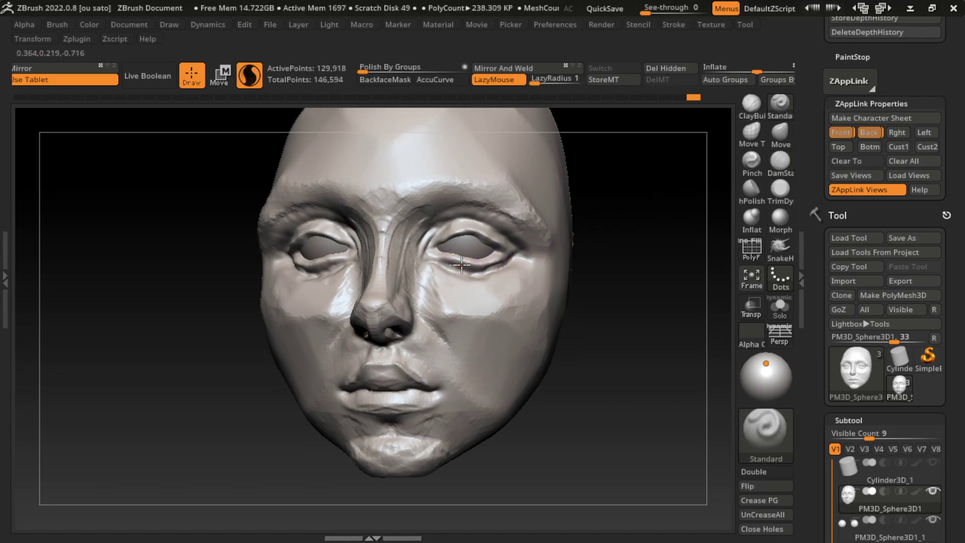
{"action": "left_click_drag", "start_coordinate": [498, 263], "coordinate": [476, 270]}
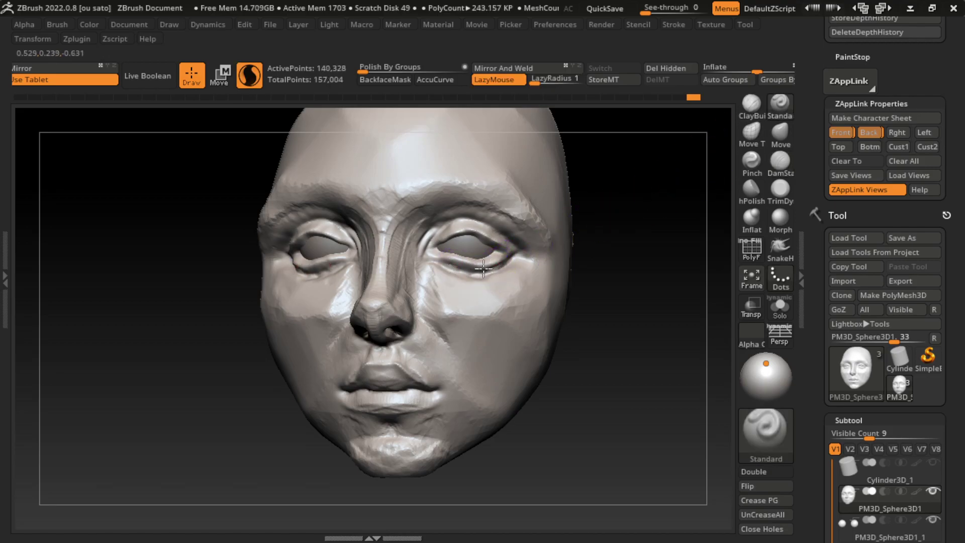
{"action": "key", "text": "ctrl"}
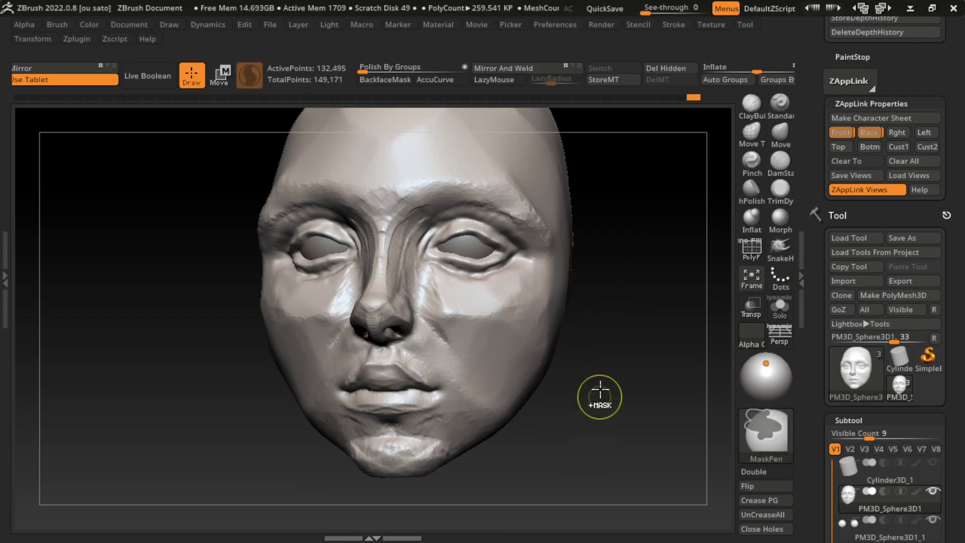
- Hide the lower face with a SelectLasso stroke, then orbit to view the eyes and brow from below
{"action": "left_click_drag", "start_coordinate": [601, 391], "coordinate": [470, 266], "text": "ctrl"}
{"action": "left_click_drag", "start_coordinate": [691, 497], "coordinate": [709, 499], "text": "ctrl"}
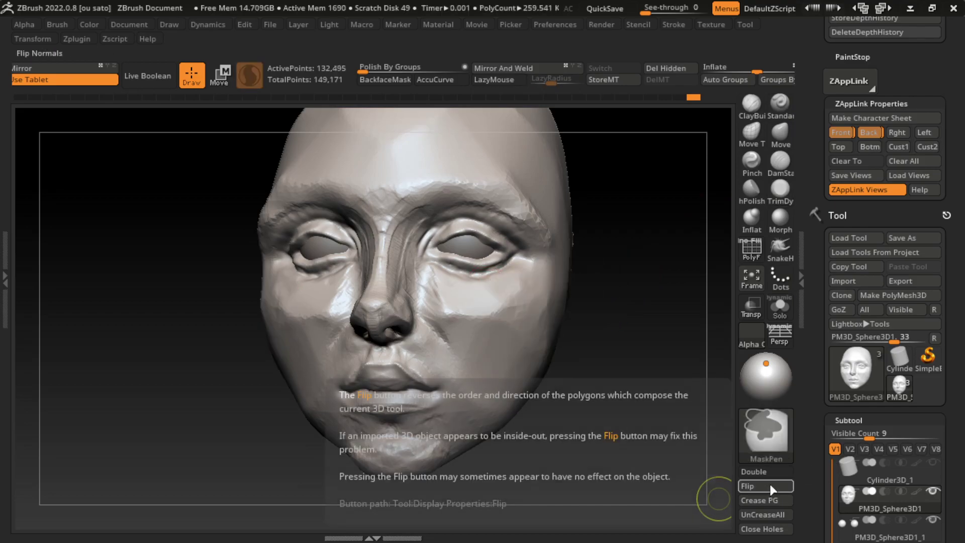
{"action": "left_click", "coordinate": [766, 435], "text": "ctrl+shift"}
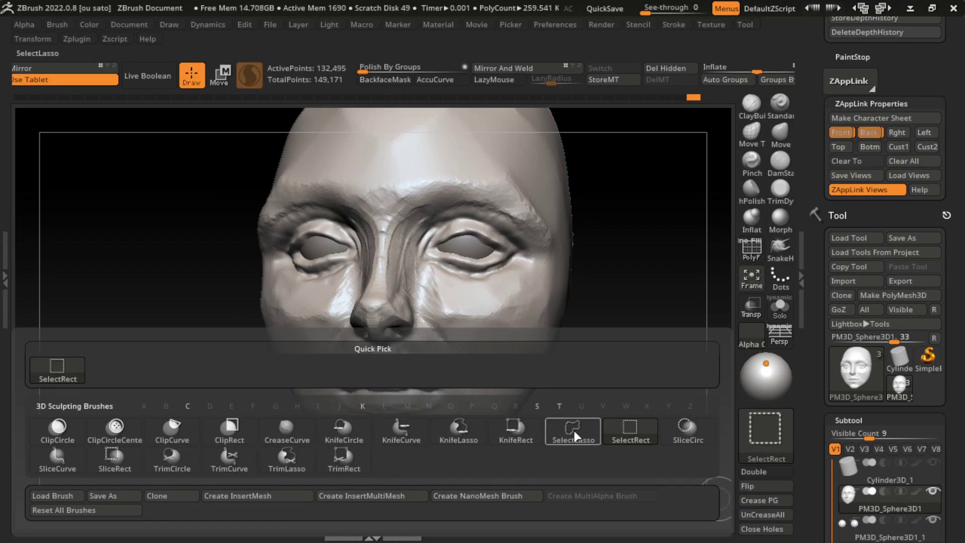
{"action": "left_click", "coordinate": [575, 436]}
{"action": "left_click", "coordinate": [745, 439], "text": "ctrl+shift"}
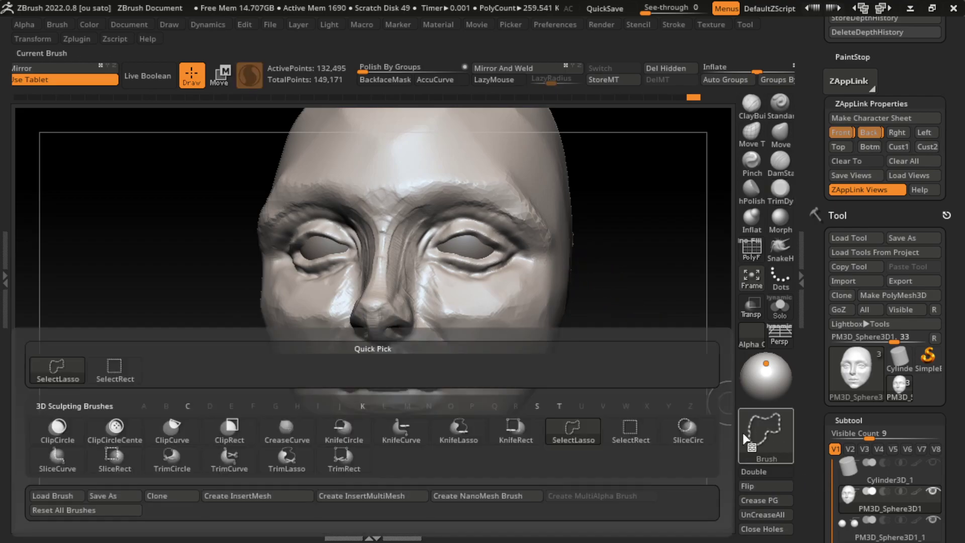
{"action": "mouse_move", "coordinate": [593, 306]}
{"action": "left_mouse_down", "text": "ctrl+shift"}
{"action": "mouse_move", "coordinate": [353, 481]}
{"action": "mouse_move", "coordinate": [662, 309]}
{"action": "mouse_move", "coordinate": [611, 353]}
{"action": "mouse_move", "coordinate": [366, 263]}
{"action": "left_mouse_up", "text": "ctrl+shift"}
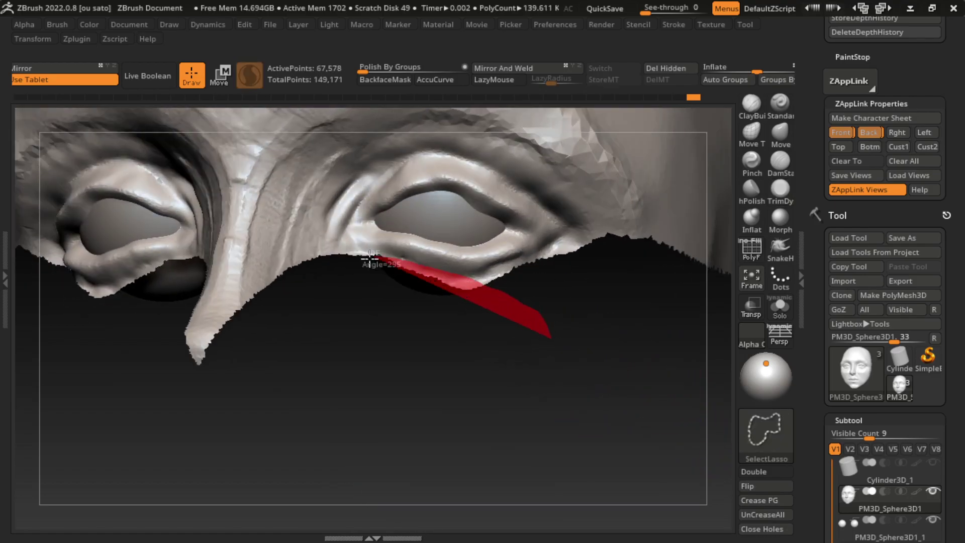
{"action": "left_click_drag", "start_coordinate": [625, 401], "coordinate": [618, 345]}
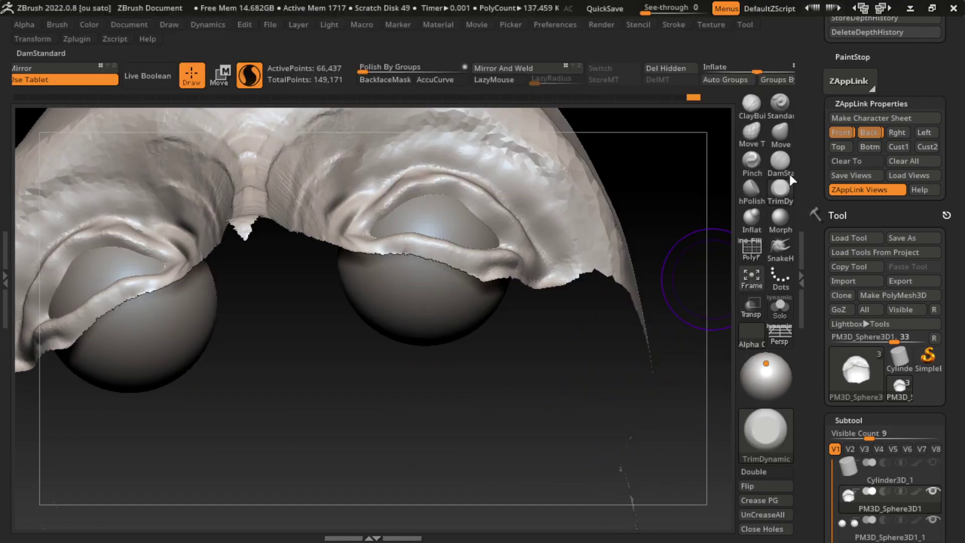
- With ClayBuildup and BackfaceMask on, thicken the lower edges of the upper eyelids
{"action": "left_click", "coordinate": [751, 105]}
{"action": "key", "text": "s"}
{"action": "left_click", "coordinate": [385, 80]}
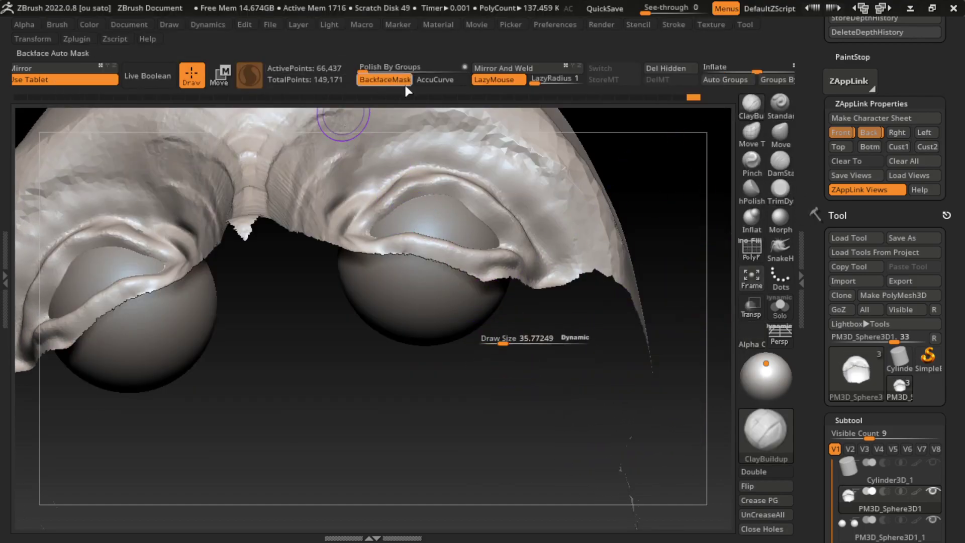
{"action": "left_click_drag", "start_coordinate": [482, 432], "coordinate": [478, 423]}
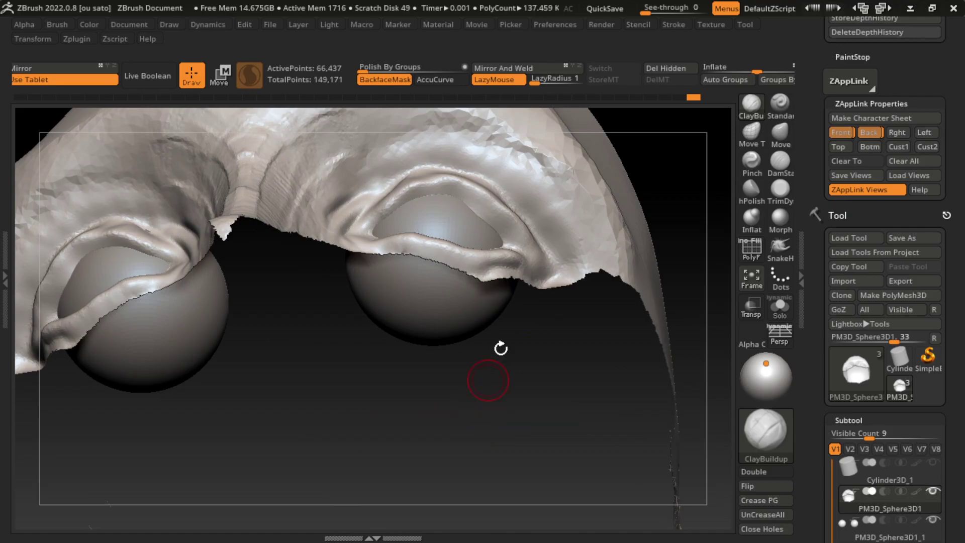
{"action": "left_click_drag", "start_coordinate": [506, 263], "coordinate": [499, 264]}
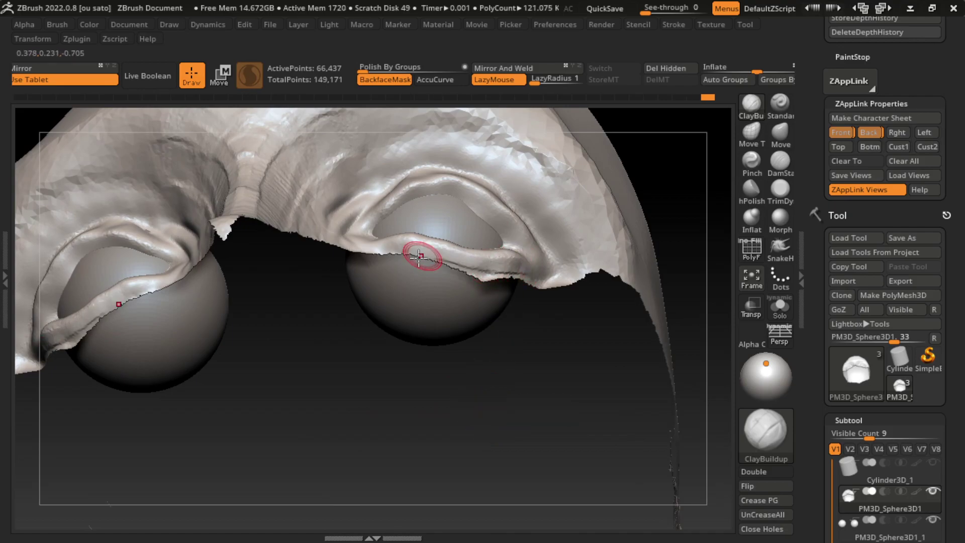
- Dismiss the Auto Masking notice, unhide the whole head, and frame the face
{"action": "left_click_drag", "start_coordinate": [578, 500], "coordinate": [506, 431], "text": "shift"}
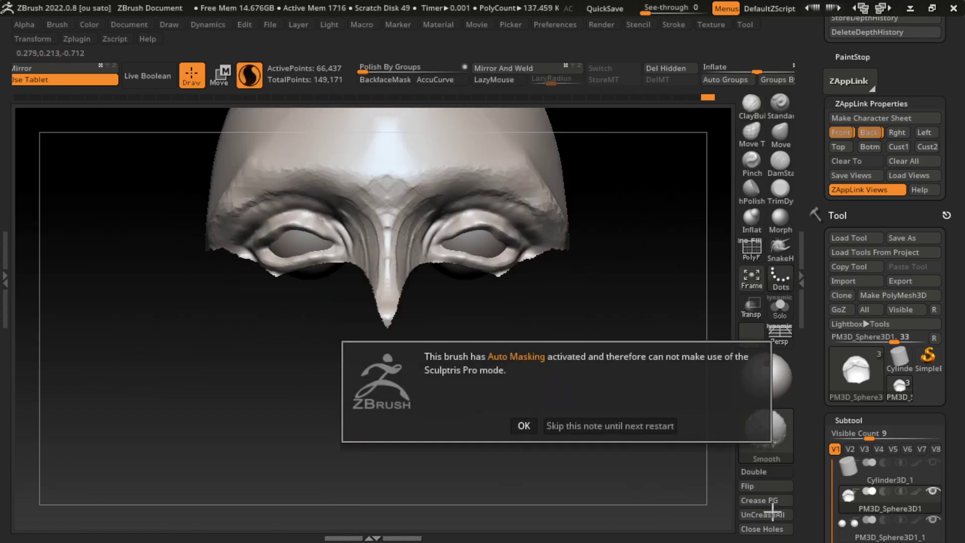
{"action": "left_click", "coordinate": [552, 425]}
{"action": "left_click", "coordinate": [654, 422], "text": "ctrl+shift"}
{"action": "left_click_drag", "start_coordinate": [658, 429], "coordinate": [625, 386], "text": "alt"}
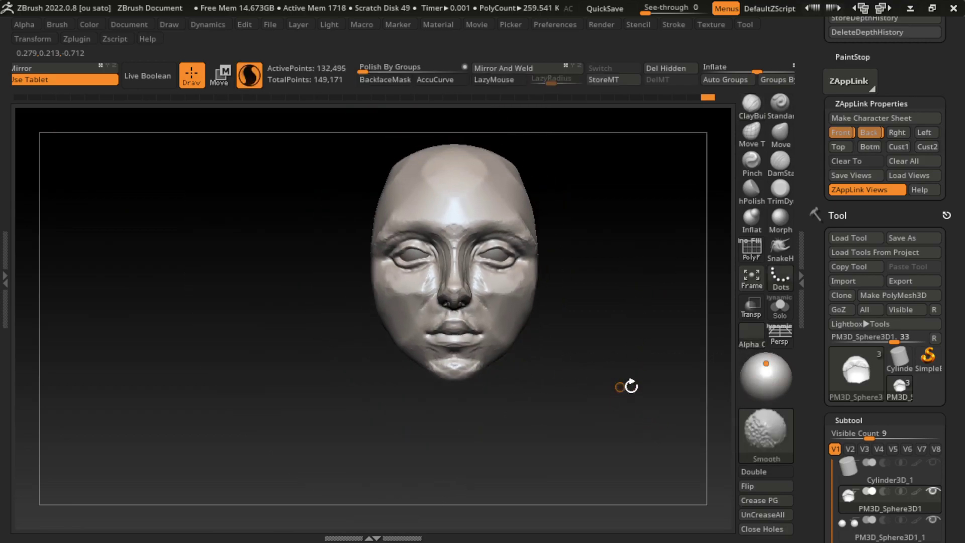
{"action": "left_click_drag", "start_coordinate": [629, 342], "coordinate": [517, 335]}
- Flatten planes on the right brow and upper eyelid with TrimDynamic
{"action": "key", "text": "s"}
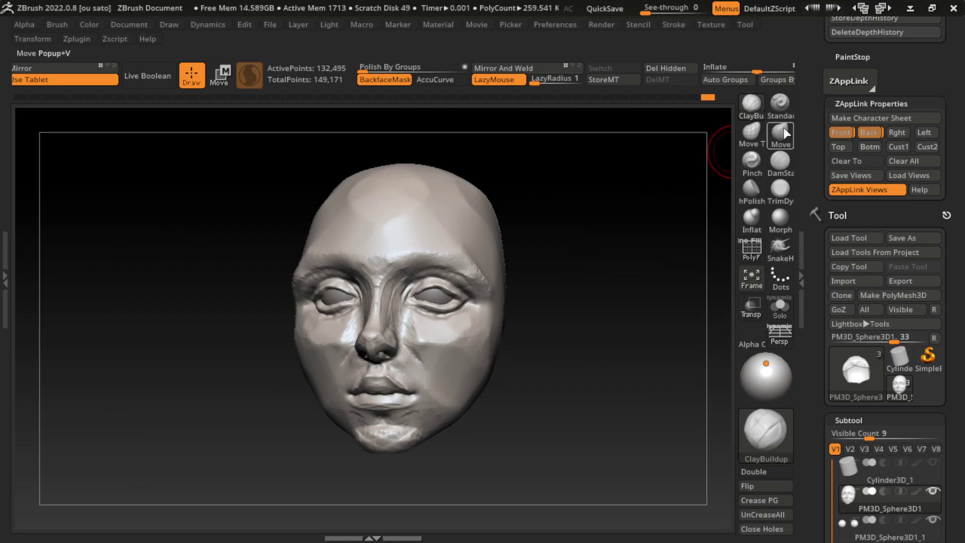
{"action": "left_click", "coordinate": [780, 198]}
{"action": "mouse_move", "coordinate": [442, 252]}
{"action": "left_mouse_down"}
{"action": "mouse_move", "coordinate": [482, 271]}
{"action": "mouse_move", "coordinate": [495, 292]}
{"action": "mouse_move", "coordinate": [483, 263]}
{"action": "mouse_move", "coordinate": [488, 275]}
{"action": "left_mouse_up"}
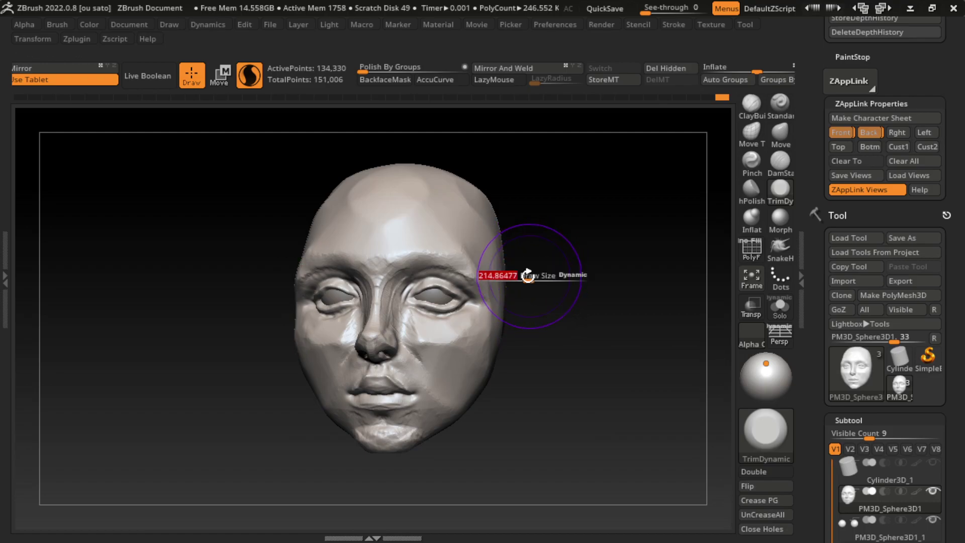
- With the Move brush, pull in the right face side and widen the left cheek, then restore the front view
{"action": "left_click", "coordinate": [780, 133]}
{"action": "left_click_drag", "start_coordinate": [453, 196], "coordinate": [447, 236]}
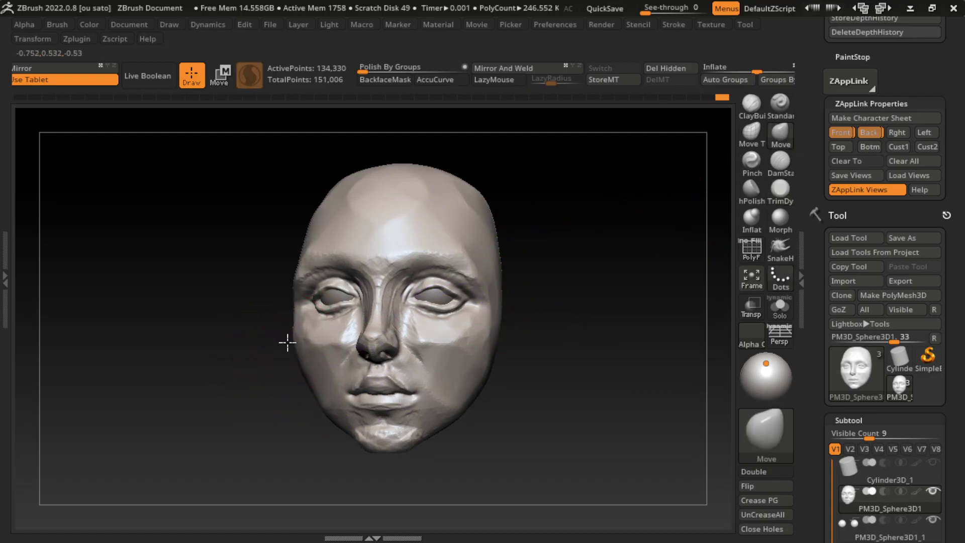
{"action": "mouse_move", "coordinate": [286, 340]}
{"action": "left_mouse_down"}
{"action": "mouse_move", "coordinate": [295, 339]}
{"action": "mouse_move", "coordinate": [285, 349]}
{"action": "left_mouse_up"}
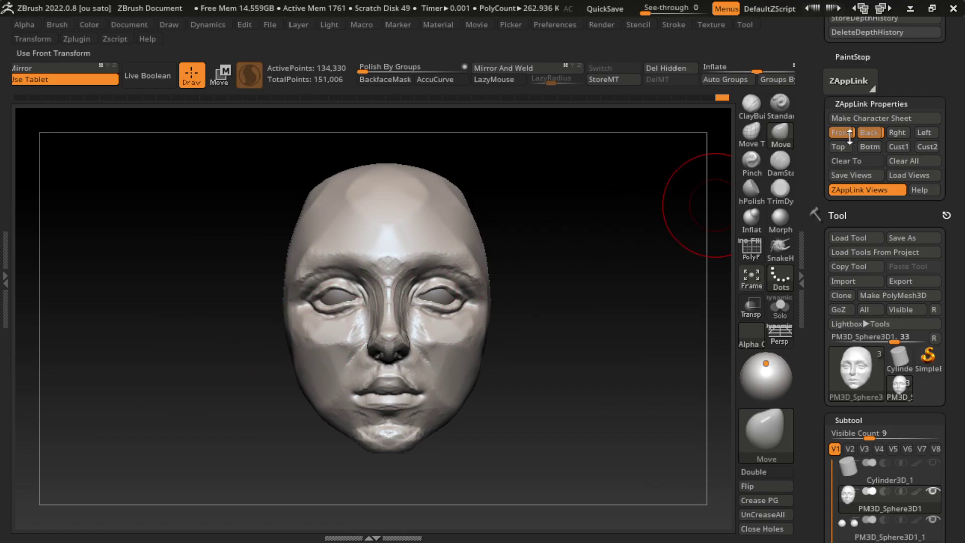
{"action": "left_click_drag", "start_coordinate": [711, 197], "coordinate": [500, 339]}
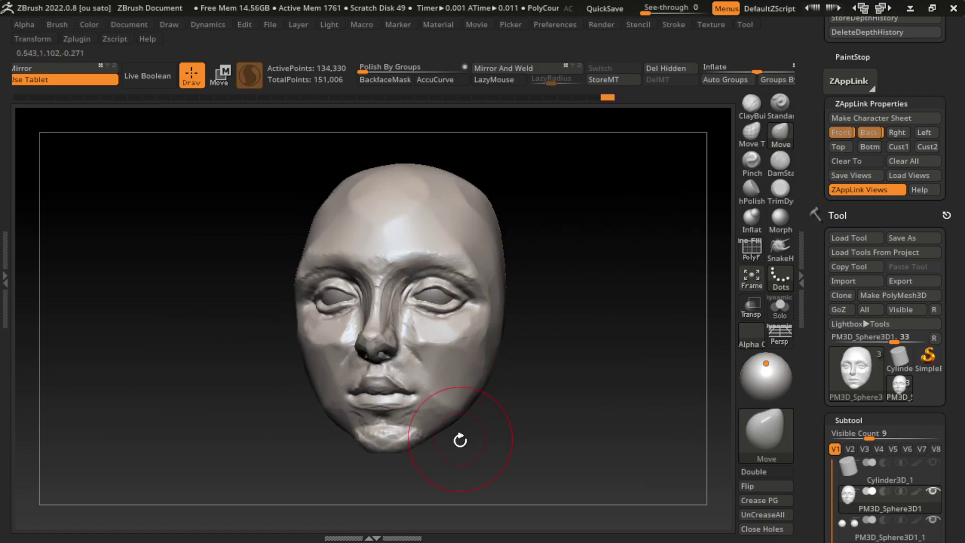
{"action": "mouse_move", "coordinate": [459, 438]}
{"action": "left_mouse_down"}
{"action": "mouse_move", "coordinate": [477, 449]}
{"action": "mouse_move", "coordinate": [471, 458]}
{"action": "left_mouse_up"}
{"action": "left_click", "coordinate": [841, 132]}
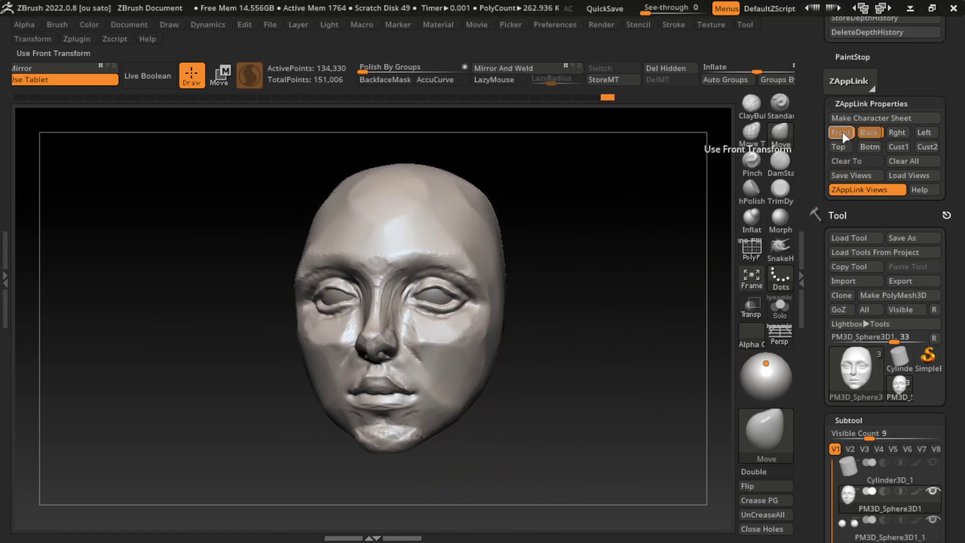
- Resize the Move brush and reshape the lower lip and mouth
{"action": "key", "text": "s"}
{"action": "left_click_drag", "start_coordinate": [509, 398], "coordinate": [494, 398]}
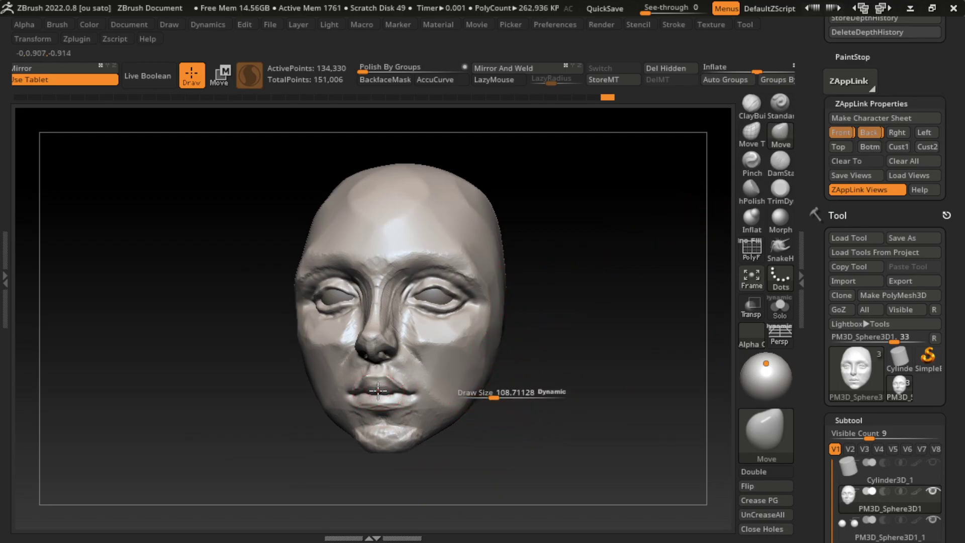
{"action": "key", "text": "s"}
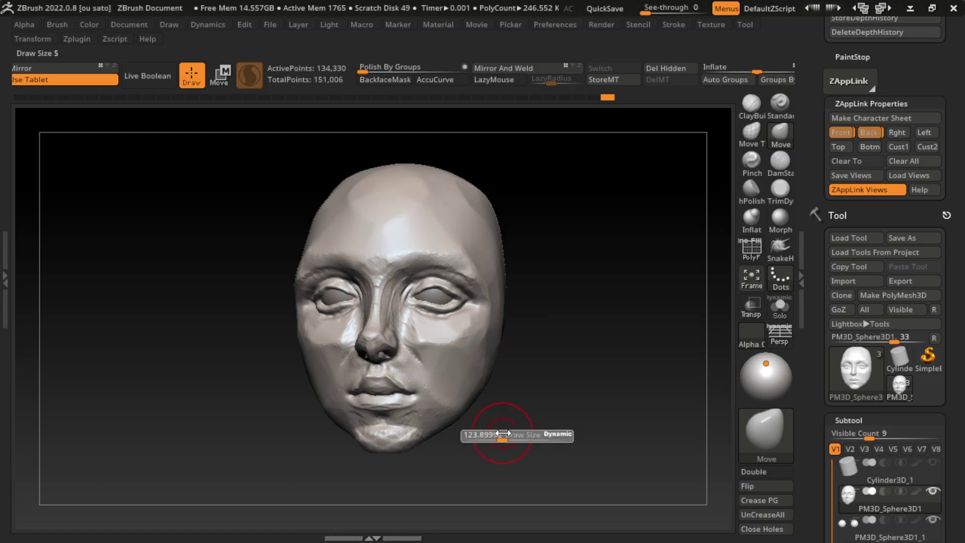
{"action": "left_click_drag", "start_coordinate": [495, 435], "coordinate": [510, 436]}
{"action": "left_click_drag", "start_coordinate": [399, 398], "coordinate": [408, 391]}
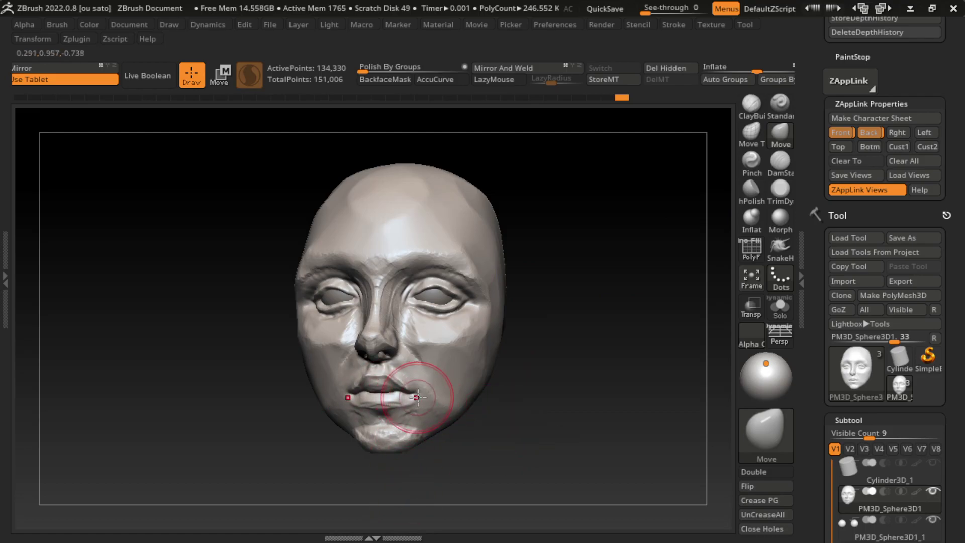
{"action": "key", "text": "bracketleft"}
{"action": "key", "text": "bracketleft"}
{"action": "key", "text": "bracketleft"}
{"action": "key", "text": "bracketleft"}
{"action": "key", "text": "bracketleft"}
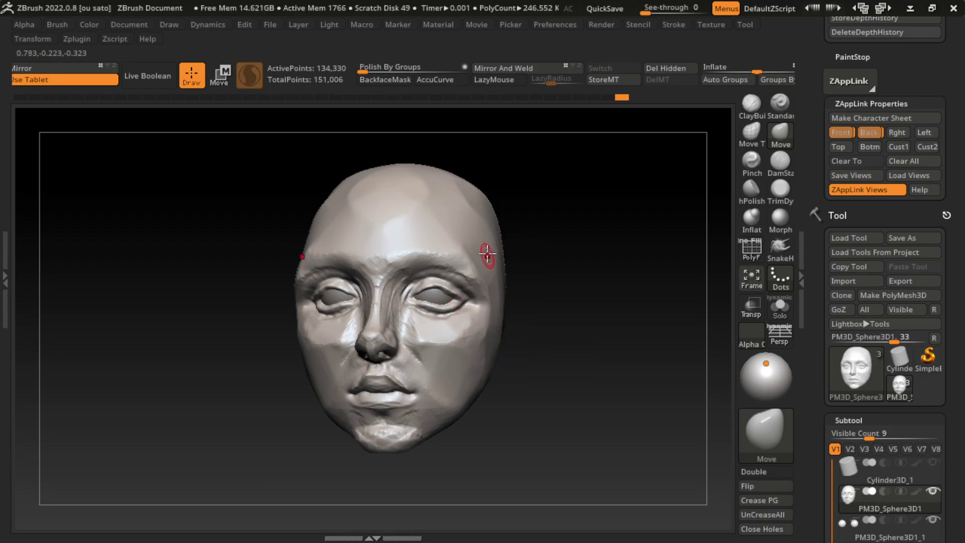
- Flatten the forehead into planes with TrimDynamic
{"action": "left_click", "coordinate": [780, 188]}
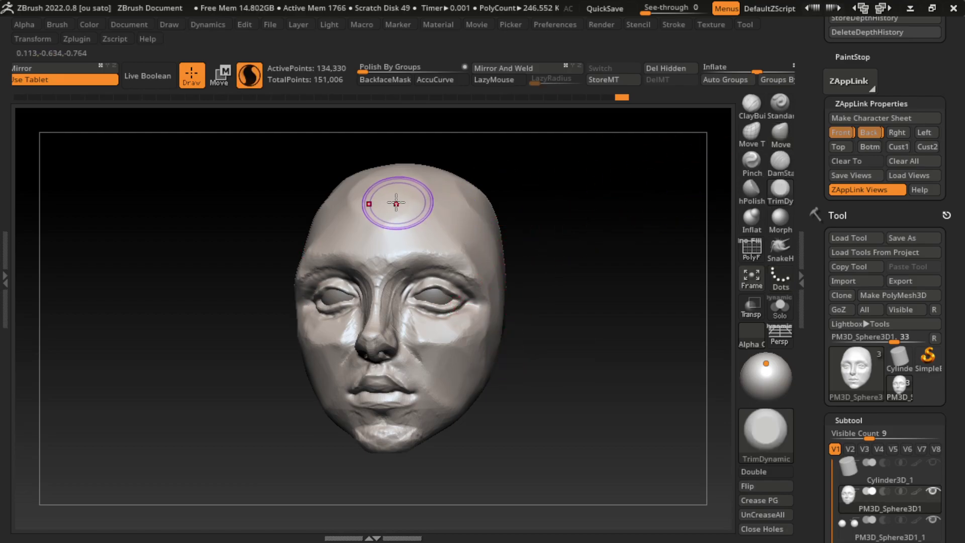
{"action": "left_click_drag", "start_coordinate": [396, 203], "coordinate": [486, 225]}
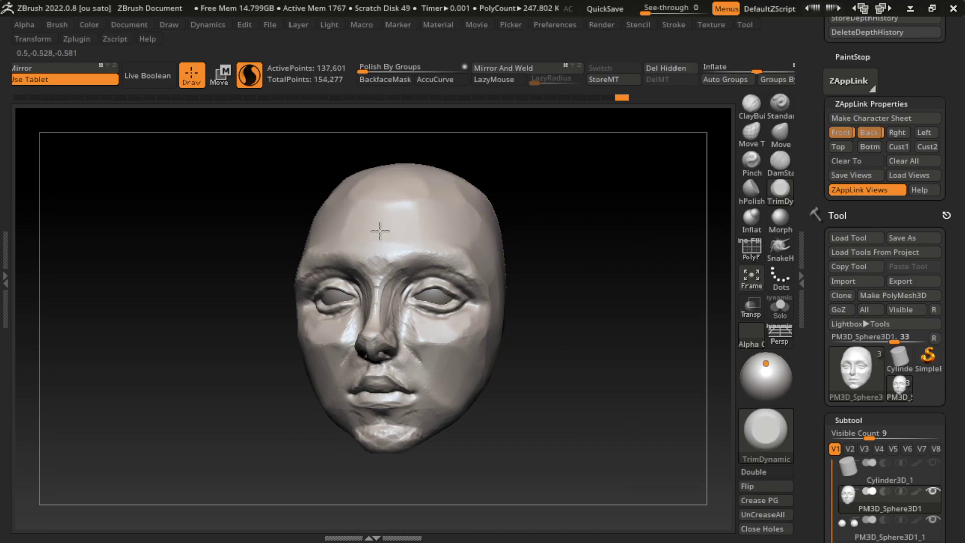
{"action": "mouse_move", "coordinate": [381, 231]}
{"action": "left_mouse_down"}
{"action": "mouse_move", "coordinate": [388, 215]}
{"action": "mouse_move", "coordinate": [437, 209]}
{"action": "left_mouse_up"}
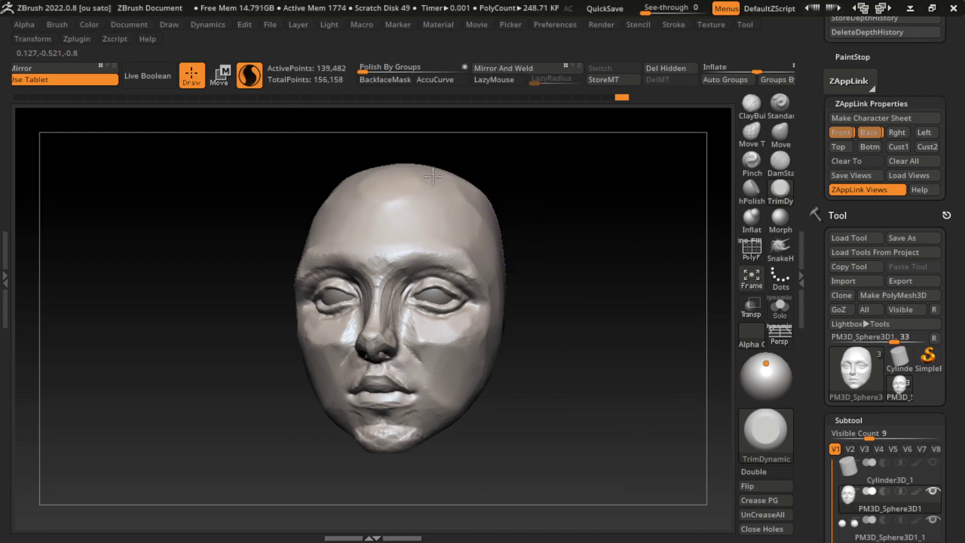
{"action": "mouse_move", "coordinate": [531, 204]}
{"action": "left_mouse_down"}
{"action": "mouse_move", "coordinate": [541, 371]}
{"action": "mouse_move", "coordinate": [564, 340]}
{"action": "left_mouse_up"}
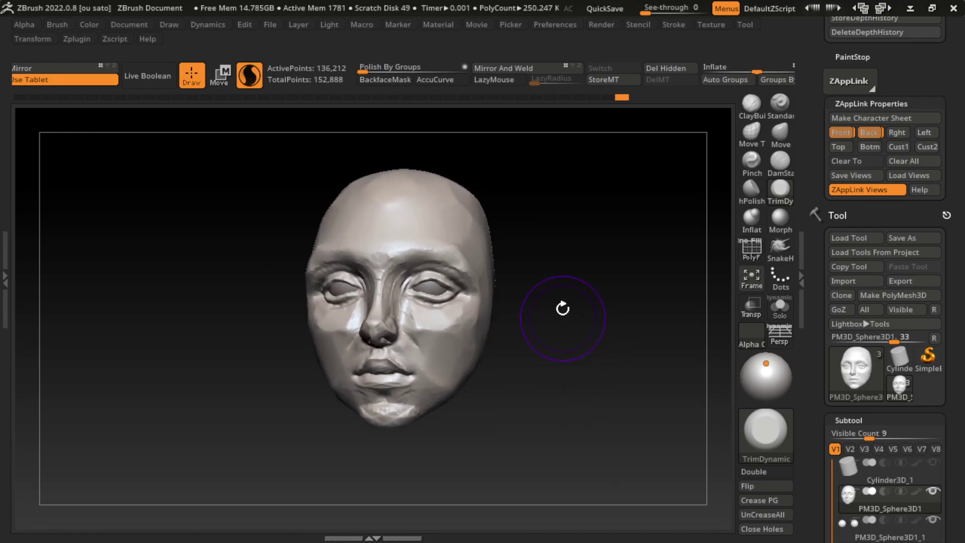
{"action": "key", "text": "s"}
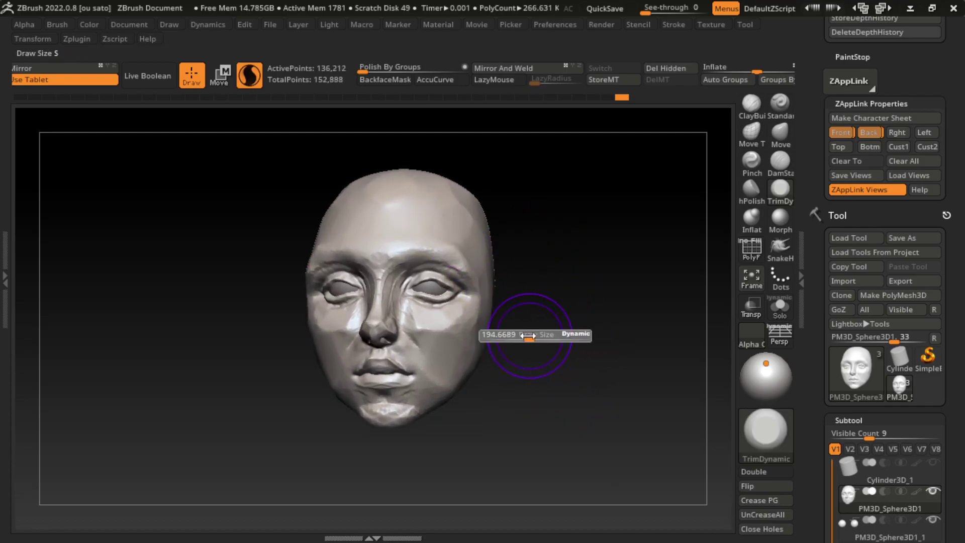
{"action": "left_click_drag", "start_coordinate": [452, 226], "coordinate": [458, 235]}
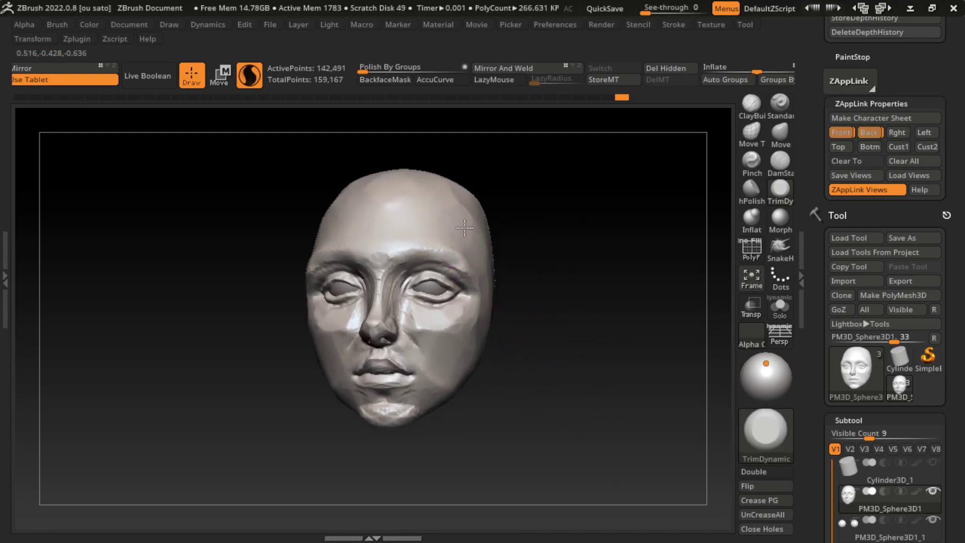
- Sculpt the left eye corner, then snap the head to a centred front view
{"action": "scroll", "coordinate": [221, 442], "scroll_direction": "up", "scroll_amount": 3}
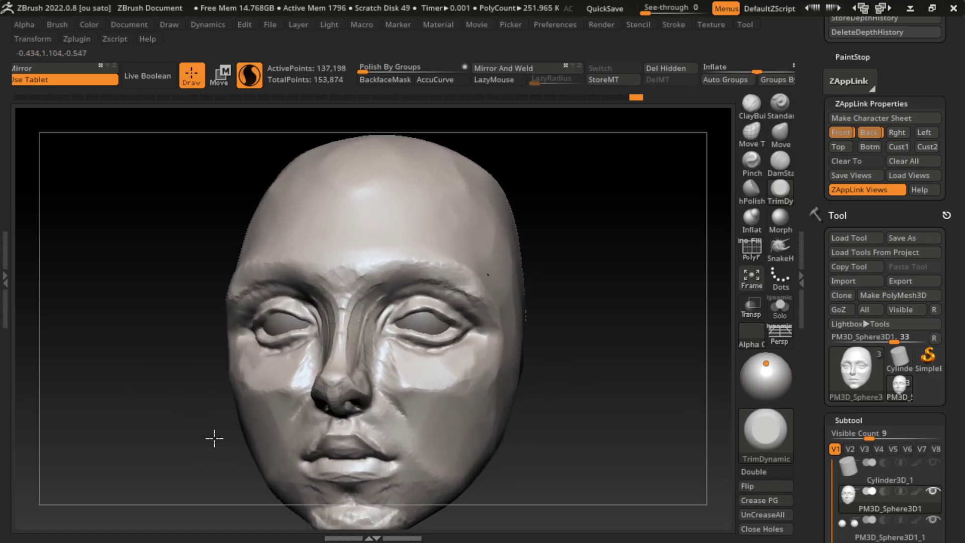
{"action": "scroll", "coordinate": [215, 438], "scroll_direction": "up", "scroll_amount": 2}
{"action": "left_click_drag", "start_coordinate": [217, 314], "coordinate": [202, 309]}
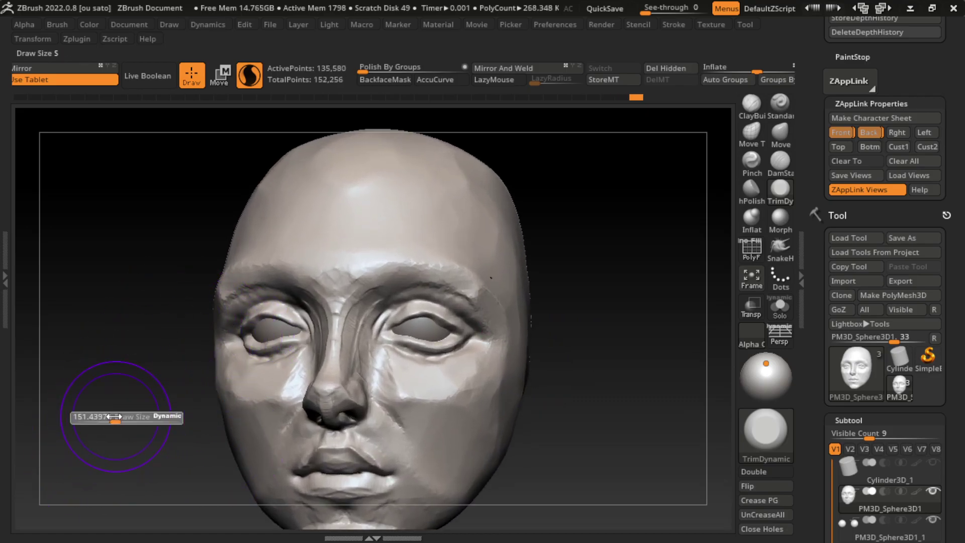
{"action": "left_click_drag", "start_coordinate": [97, 377], "coordinate": [194, 306]}
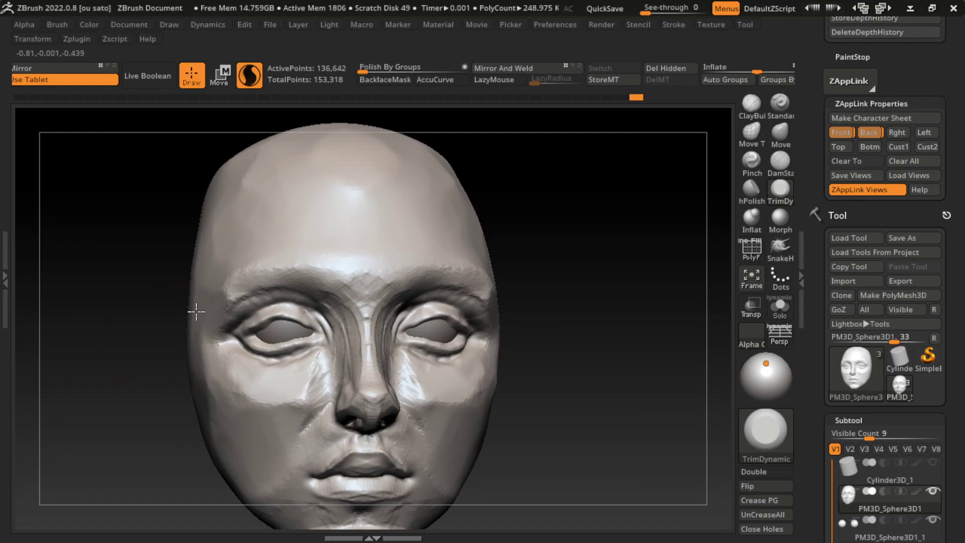
{"action": "scroll", "coordinate": [550, 269], "scroll_direction": "down", "scroll_amount": 3}
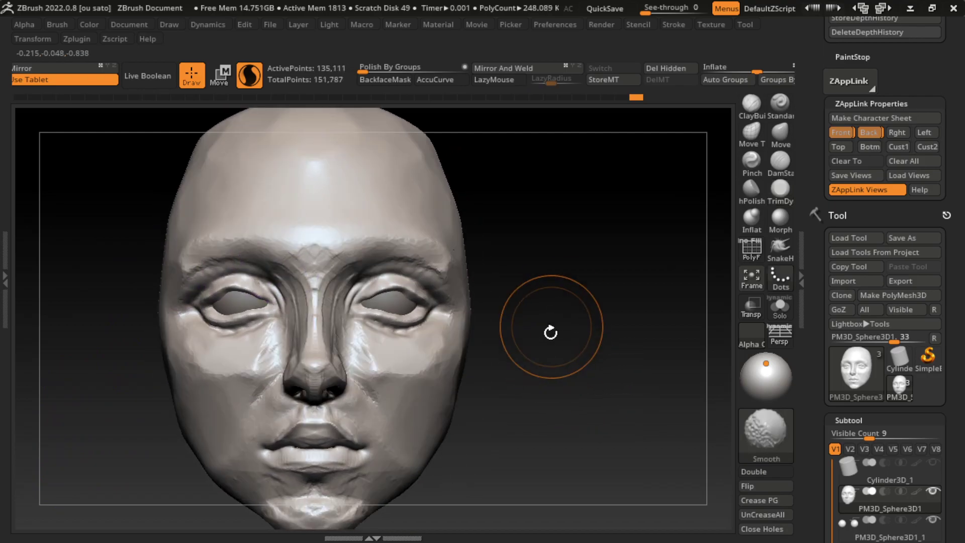
{"action": "left_click", "coordinate": [846, 135]}
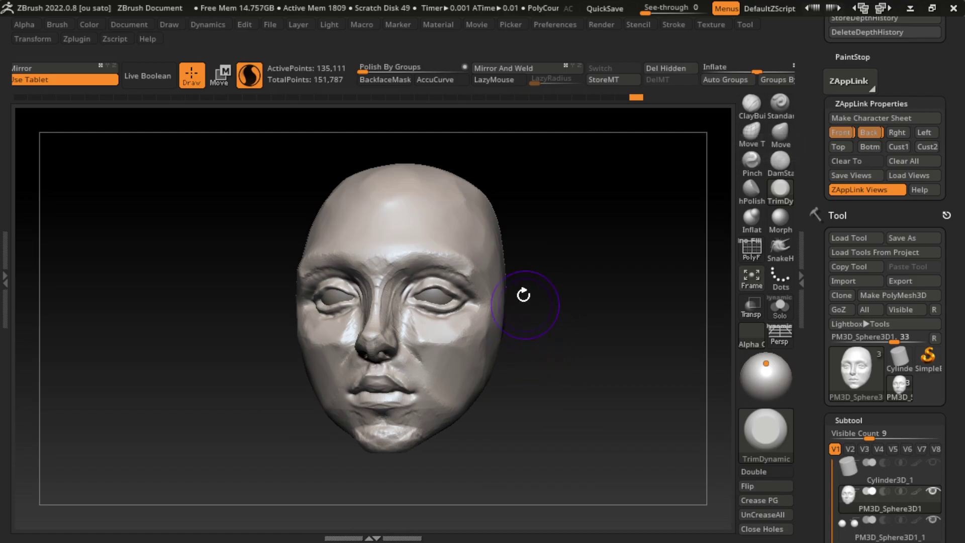
{"action": "left_click", "coordinate": [443, 297], "text": "alt"}
{"action": "left_click", "coordinate": [221, 75]}
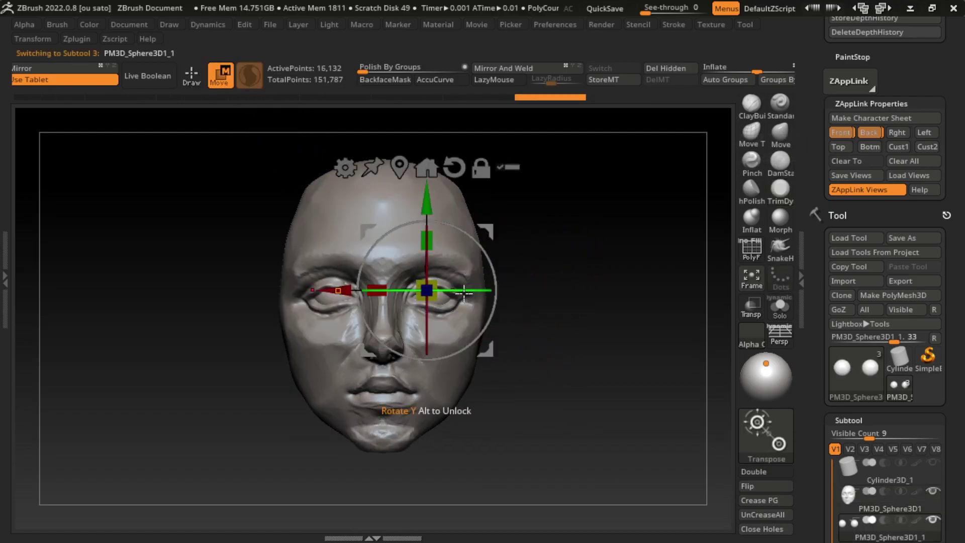
{"action": "left_click", "coordinate": [465, 296], "text": "alt"}
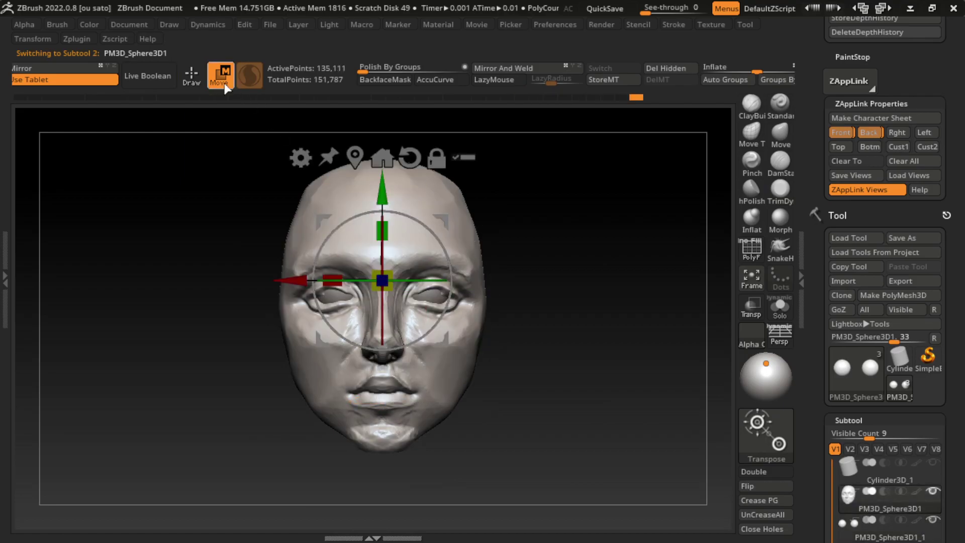
{"action": "key", "text": "q"}
{"action": "key", "text": "s"}
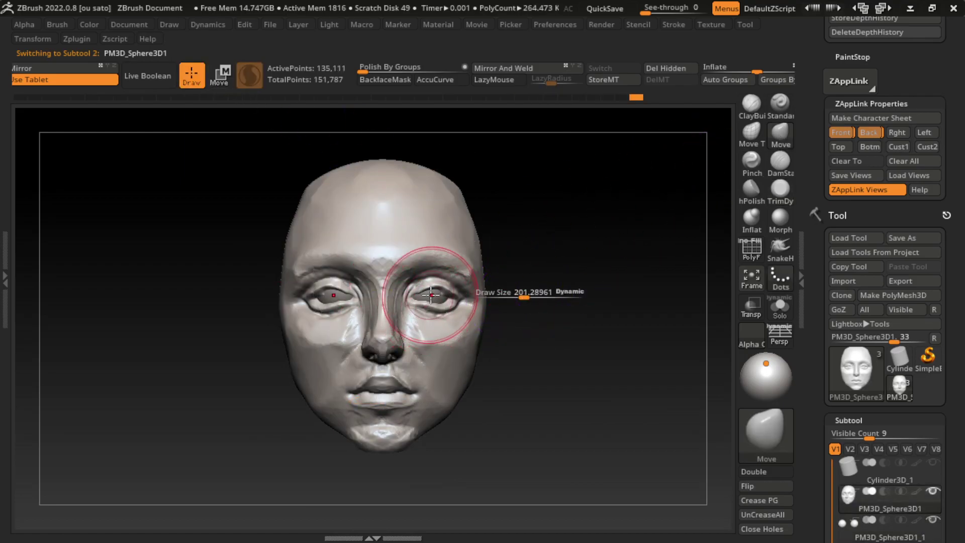
{"action": "left_click", "coordinate": [432, 295], "text": "ctrl+shift"}
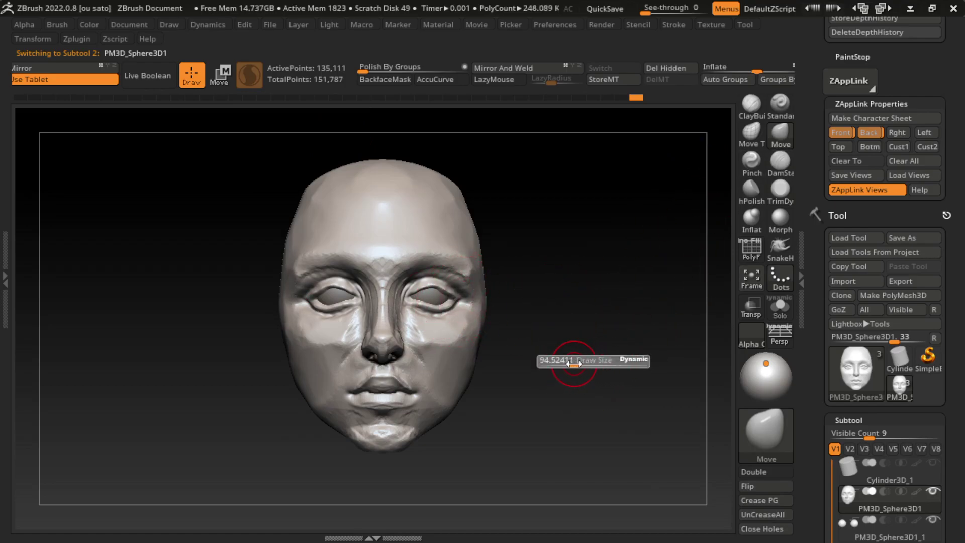
- Carve and deepen the right upper eyelid crease with DamStandard, adjusting size and falloff
{"action": "left_click", "coordinate": [775, 168]}
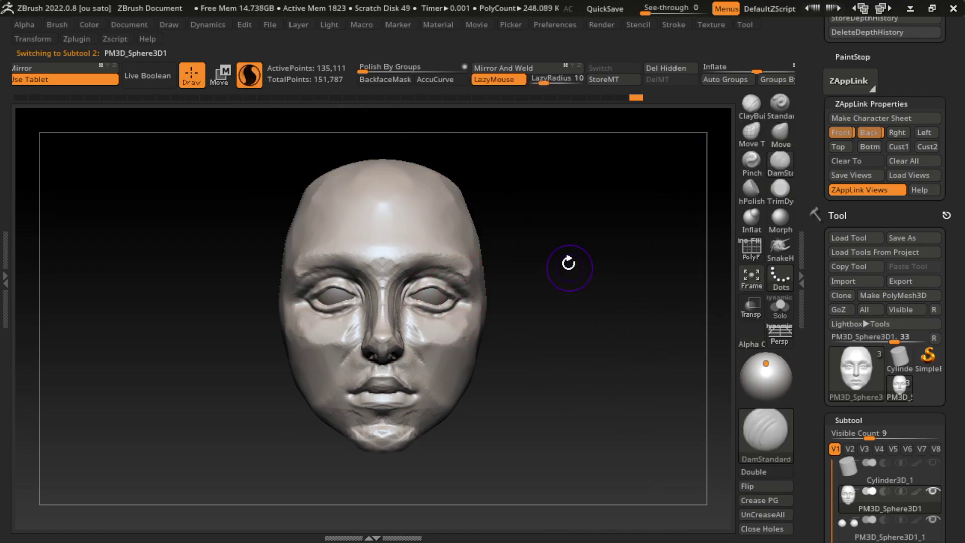
{"action": "left_click_drag", "start_coordinate": [564, 263], "coordinate": [616, 339], "text": "alt"}
{"action": "key", "text": "s"}
{"action": "left_click", "coordinate": [590, 215], "text": "ctrl"}
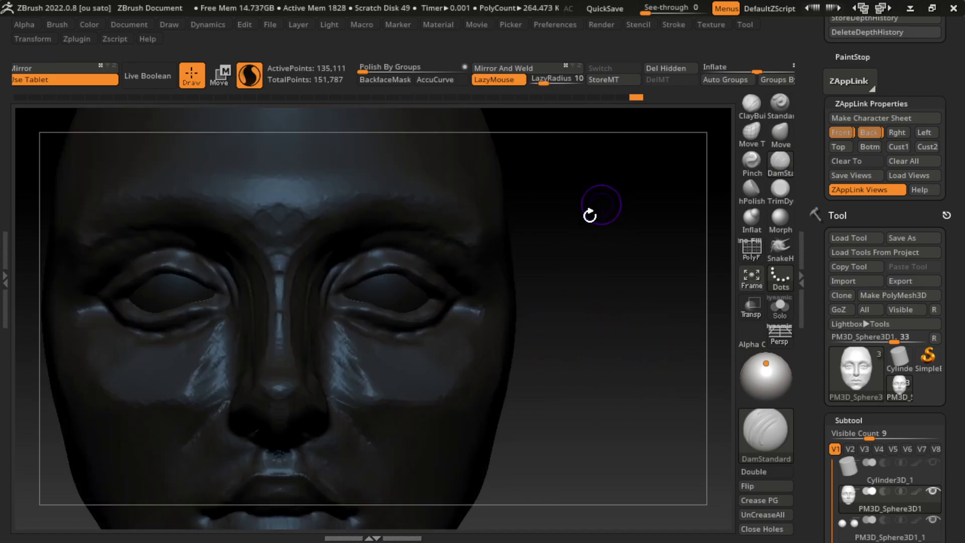
{"action": "key", "text": "space"}
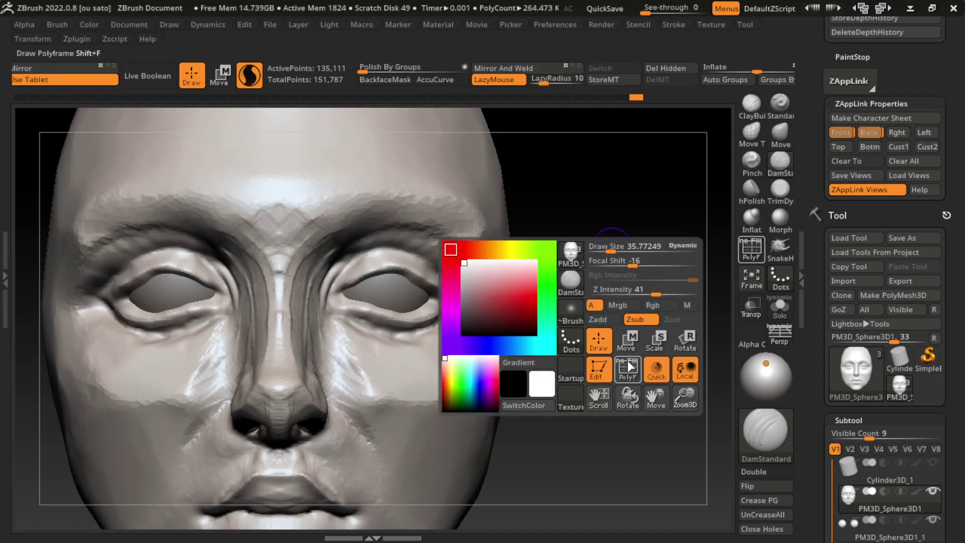
{"action": "mouse_move", "coordinate": [577, 155]}
{"action": "left_mouse_down", "text": "alt"}
{"action": "mouse_move", "coordinate": [622, 178]}
{"action": "mouse_move", "coordinate": [518, 200]}
{"action": "left_mouse_up", "text": "alt"}
{"action": "left_click_drag", "start_coordinate": [387, 274], "coordinate": [282, 287]}
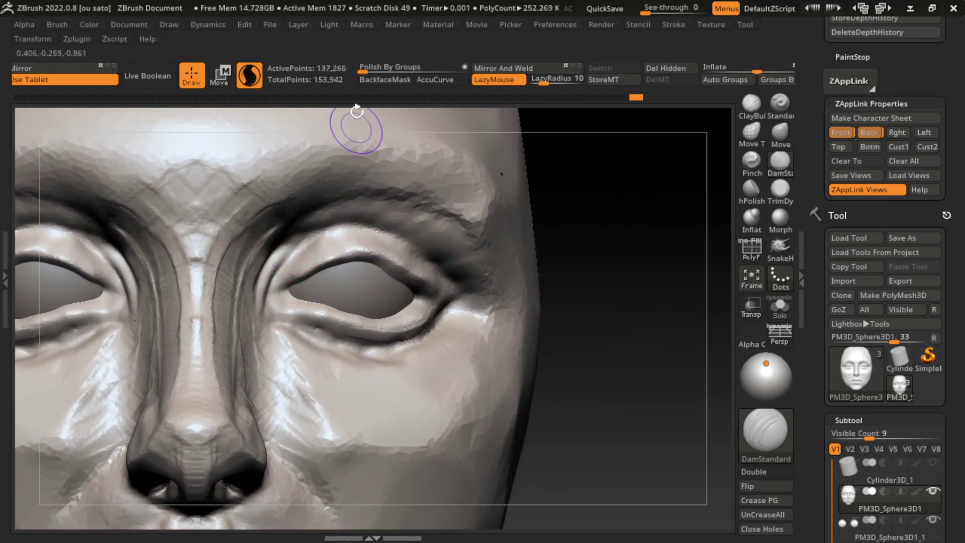
{"action": "key", "text": "s"}
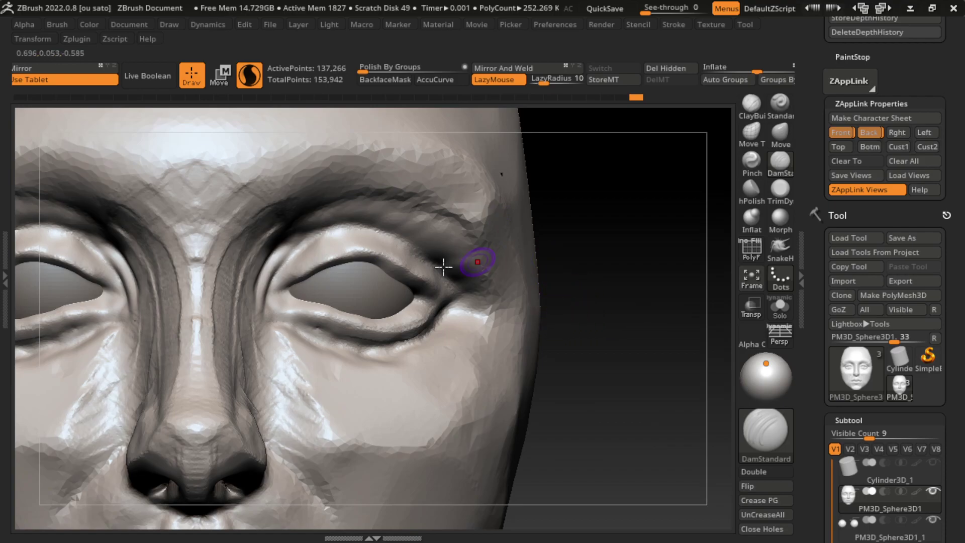
{"action": "left_click_drag", "start_coordinate": [365, 250], "coordinate": [423, 259]}
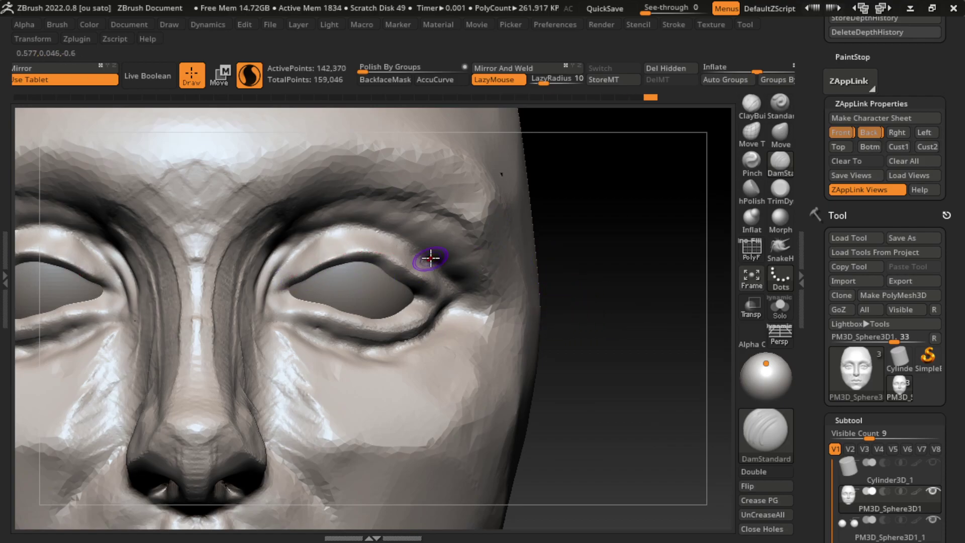
{"action": "key", "text": "space"}
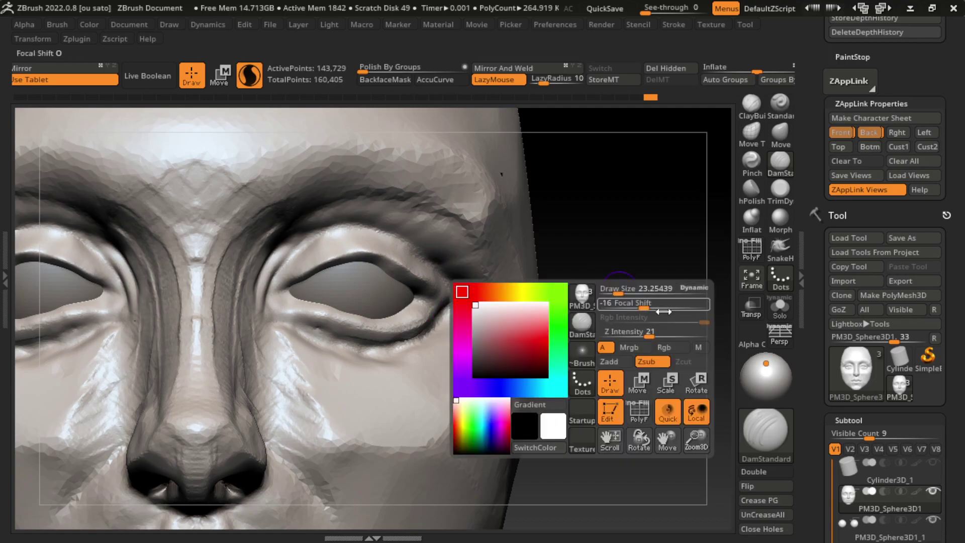
{"action": "left_click_drag", "start_coordinate": [283, 287], "coordinate": [333, 260]}
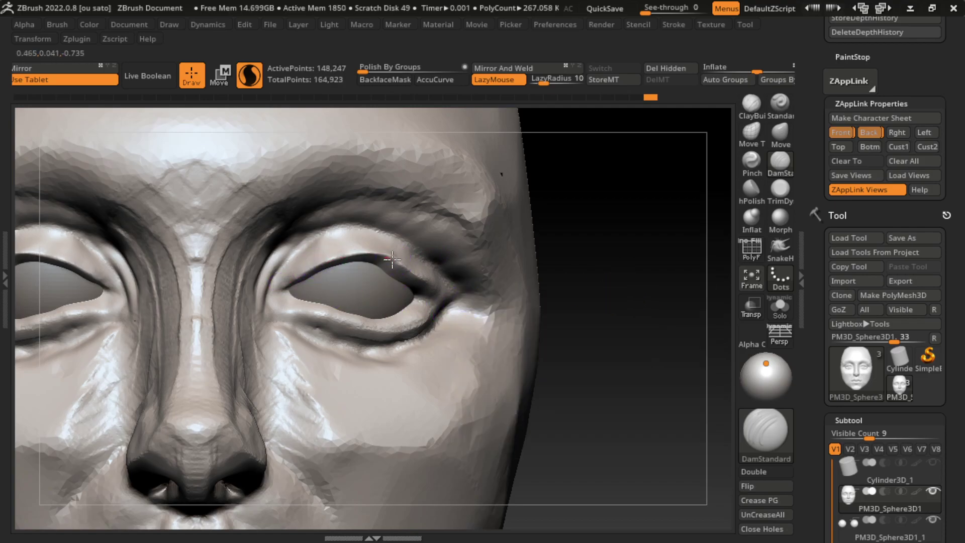
- Reframe the face frontally and lift the inner eye corners with the Move brush
{"action": "mouse_move", "coordinate": [616, 295]}
{"action": "left_mouse_down"}
{"action": "mouse_move", "coordinate": [379, 273]}
{"action": "mouse_move", "coordinate": [419, 287]}
{"action": "left_mouse_up"}
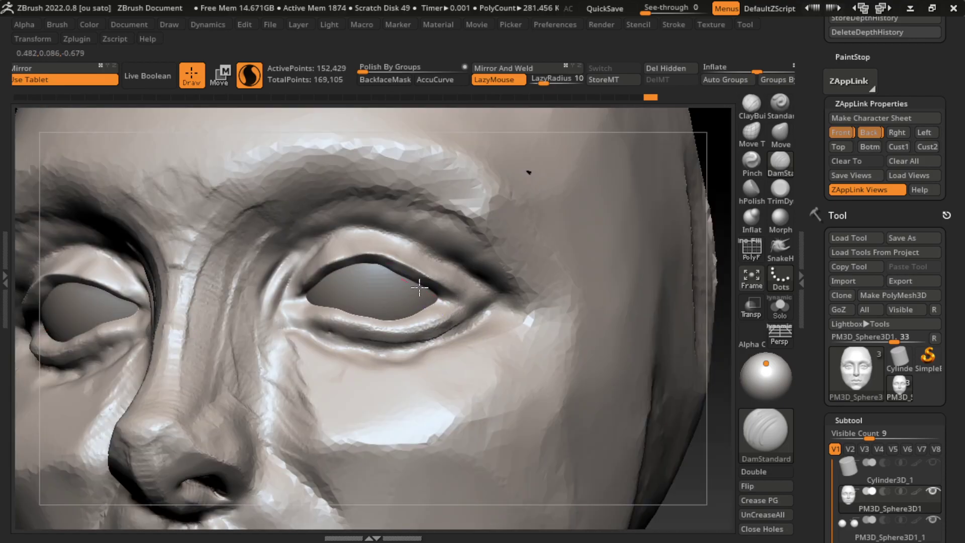
{"action": "key", "text": "f"}
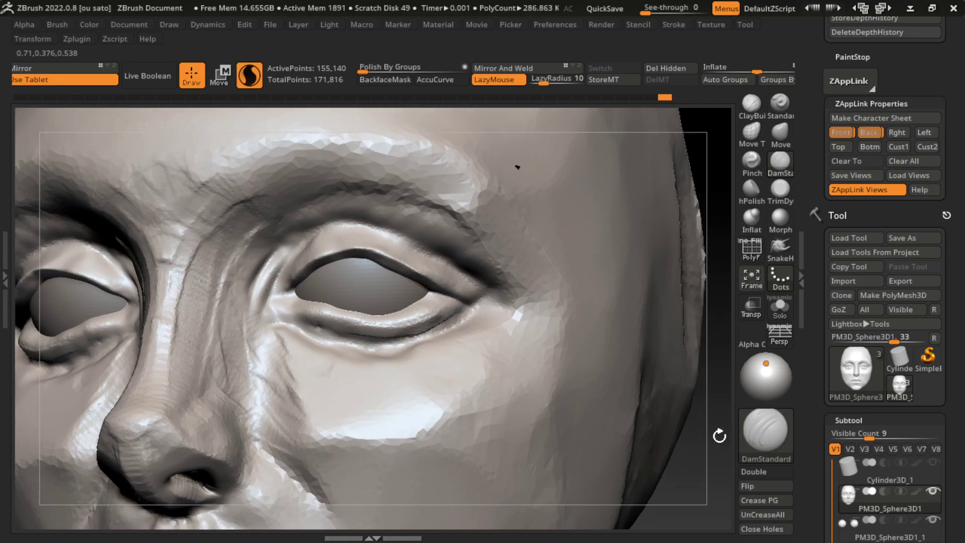
{"action": "left_click_drag", "start_coordinate": [603, 370], "coordinate": [620, 379], "text": "shift"}
{"action": "left_click_drag", "start_coordinate": [516, 334], "coordinate": [535, 297], "text": "alt"}
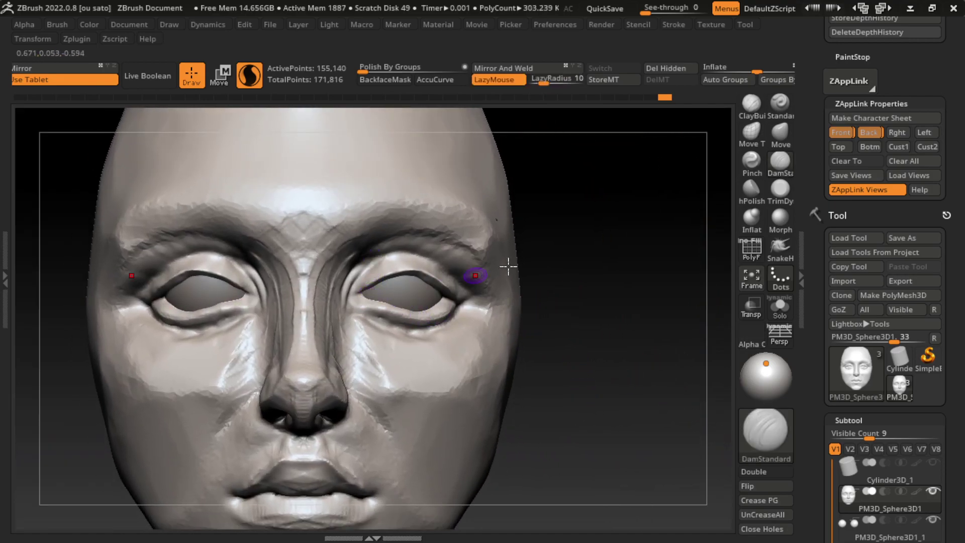
{"action": "left_click", "coordinate": [781, 132]}
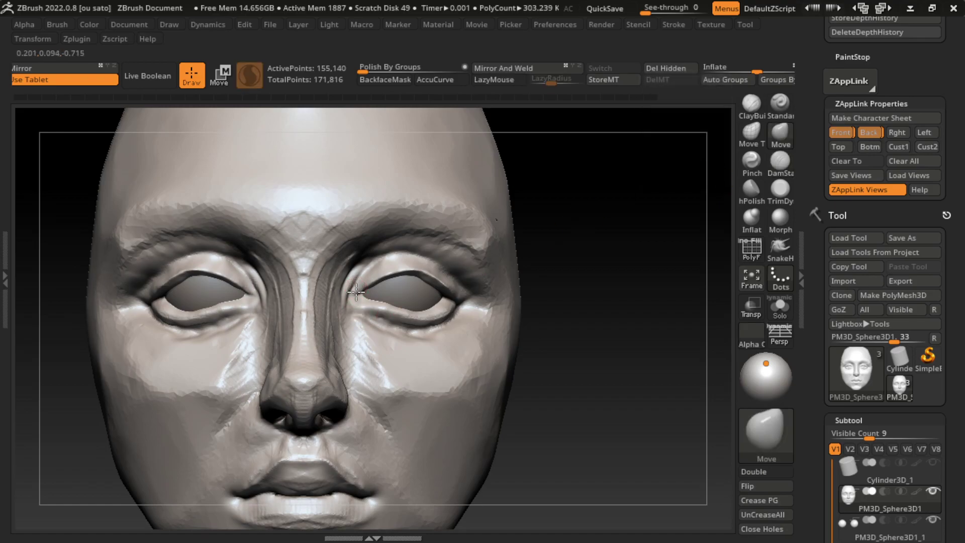
{"action": "left_click_drag", "start_coordinate": [356, 291], "coordinate": [368, 283]}
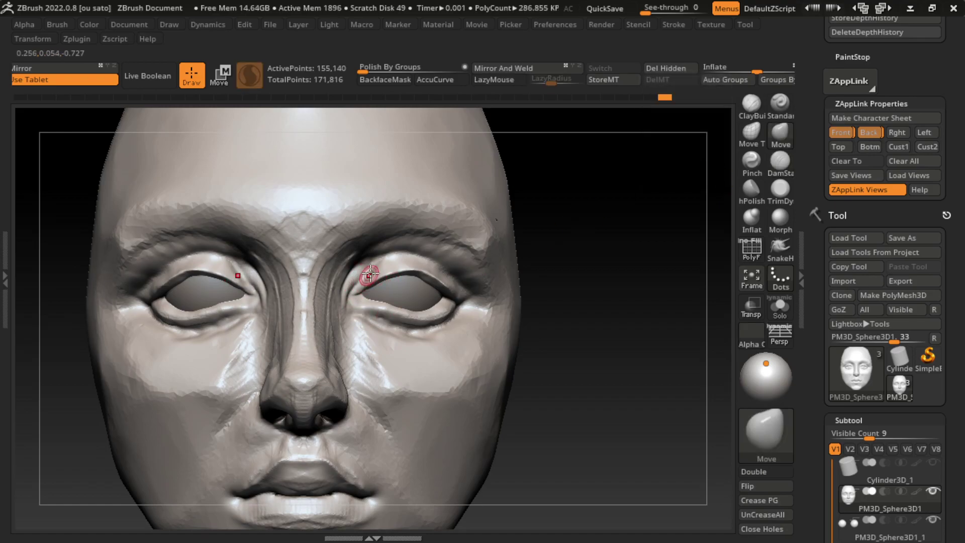
- Build up the right lower eyelid, deepen its inner crease, and add volume at the inner corner
{"action": "left_click", "coordinate": [751, 104]}
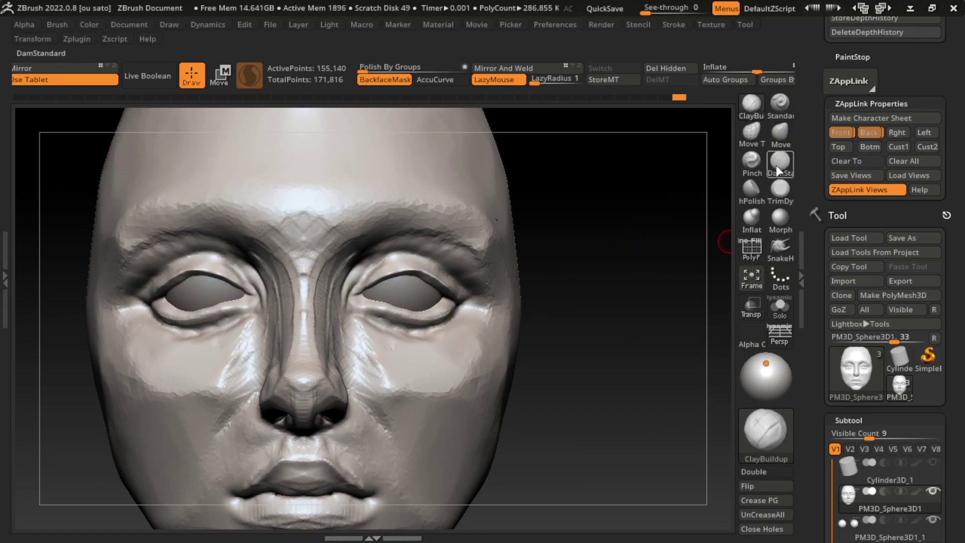
{"action": "left_click_drag", "start_coordinate": [371, 324], "coordinate": [369, 319]}
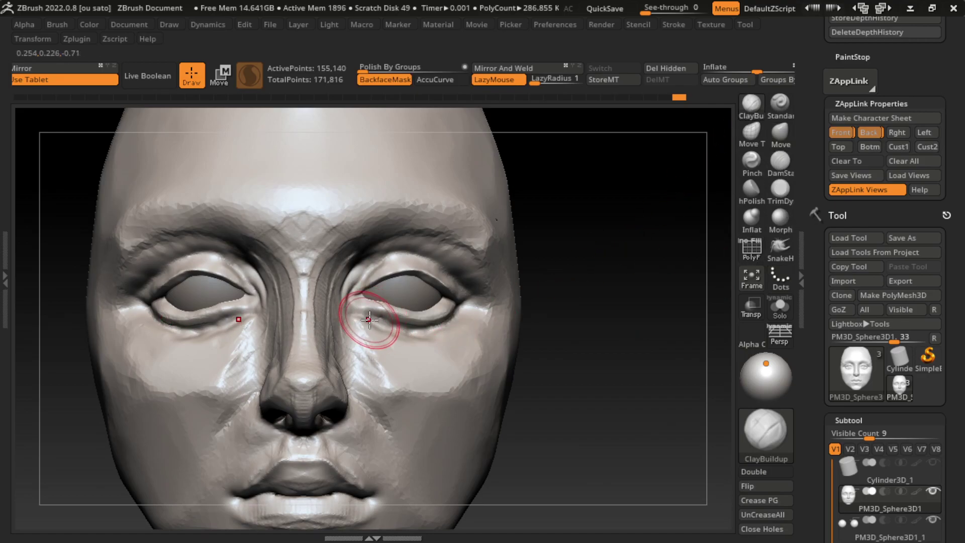
{"action": "left_click", "coordinate": [780, 161]}
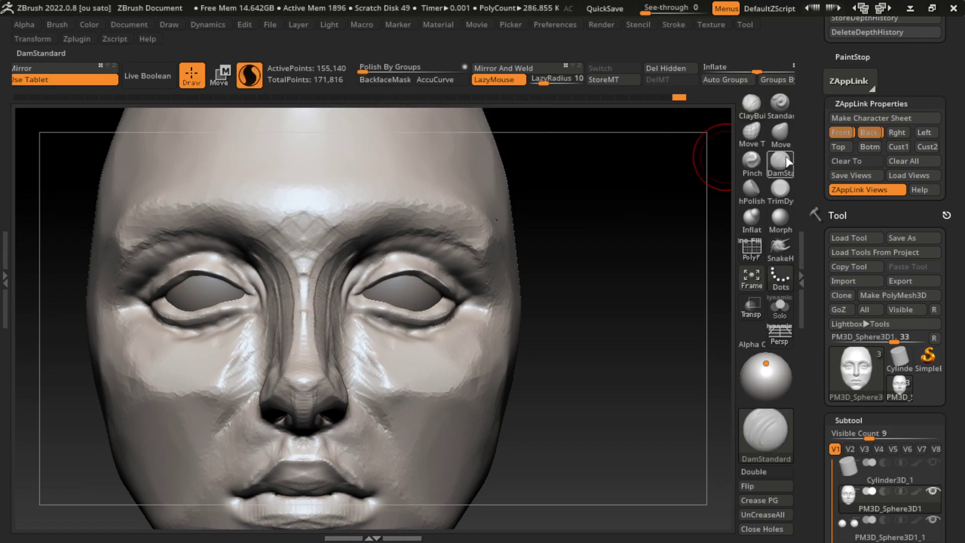
{"action": "mouse_move", "coordinate": [385, 304]}
{"action": "left_mouse_down"}
{"action": "mouse_move", "coordinate": [359, 311]}
{"action": "mouse_move", "coordinate": [367, 332]}
{"action": "left_mouse_up"}
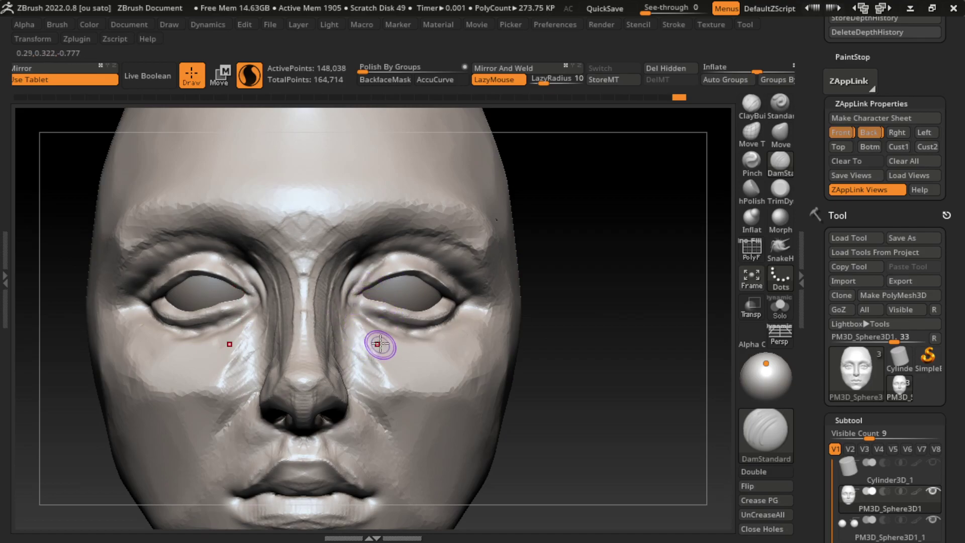
{"action": "left_click", "coordinate": [780, 103]}
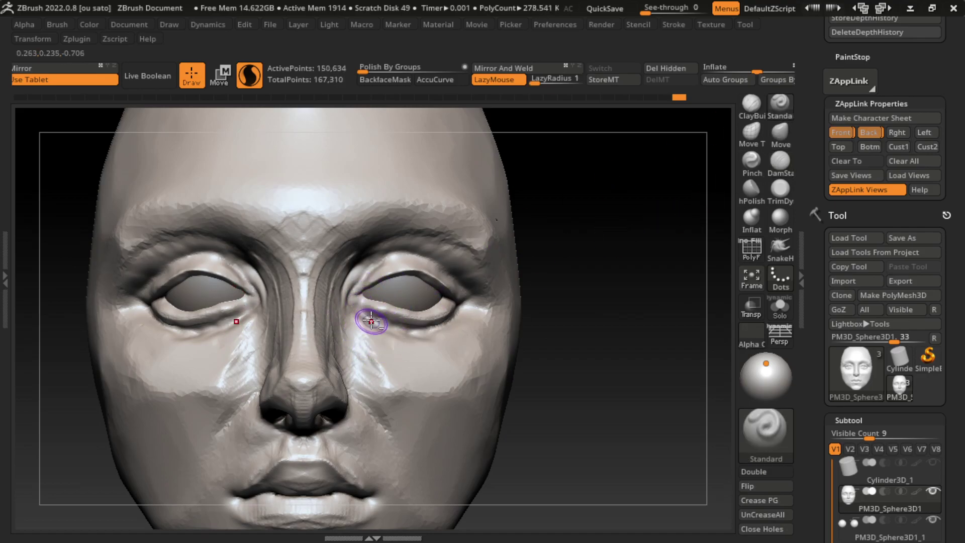
{"action": "left_click_drag", "start_coordinate": [371, 318], "coordinate": [370, 351]}
- Turn off BackfaceMask and use TrimDynamic to smooth the inner eye corners and flatten the cheeks below
{"action": "left_click", "coordinate": [751, 103]}
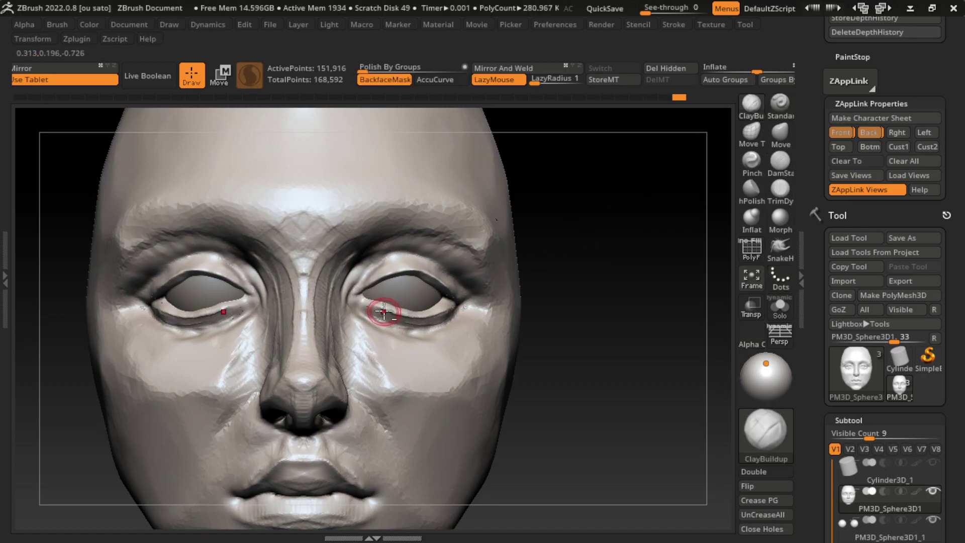
{"action": "left_click", "coordinate": [385, 79]}
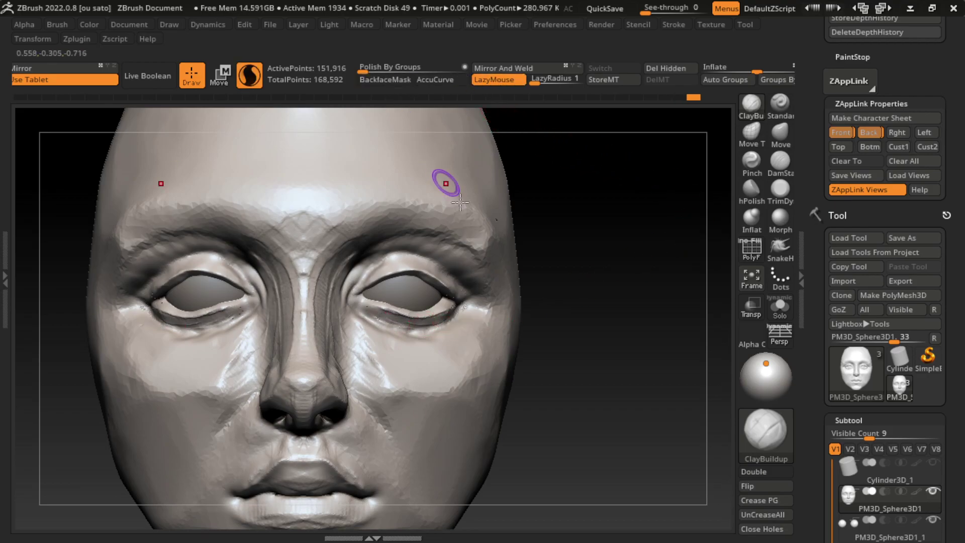
{"action": "left_click", "coordinate": [781, 190]}
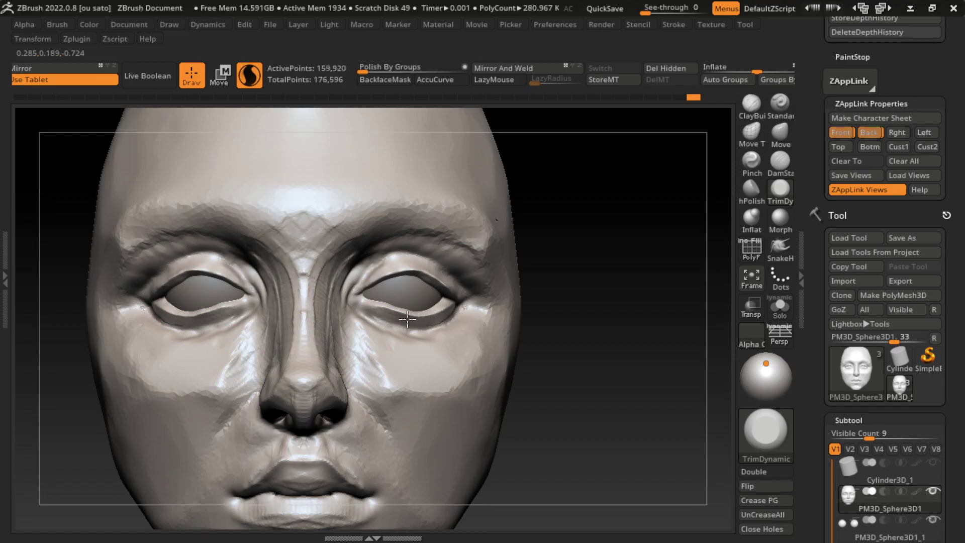
{"action": "left_click_drag", "start_coordinate": [372, 307], "coordinate": [351, 301]}
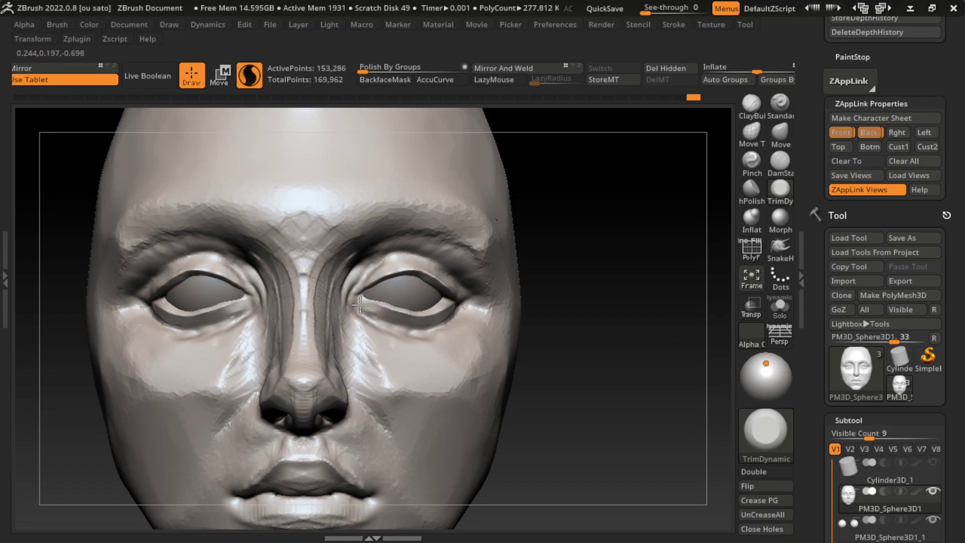
{"action": "left_click_drag", "start_coordinate": [444, 375], "coordinate": [451, 369]}
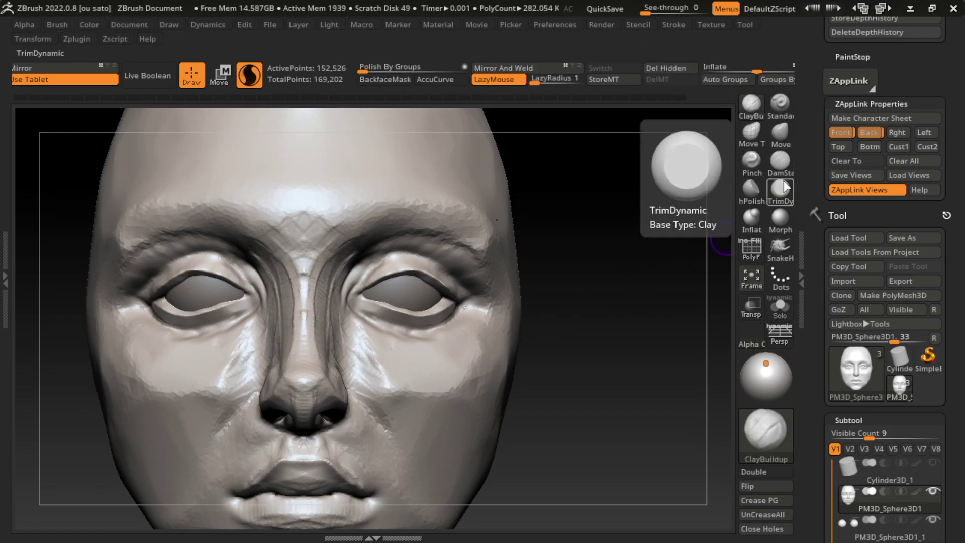
{"action": "left_click", "coordinate": [780, 161]}
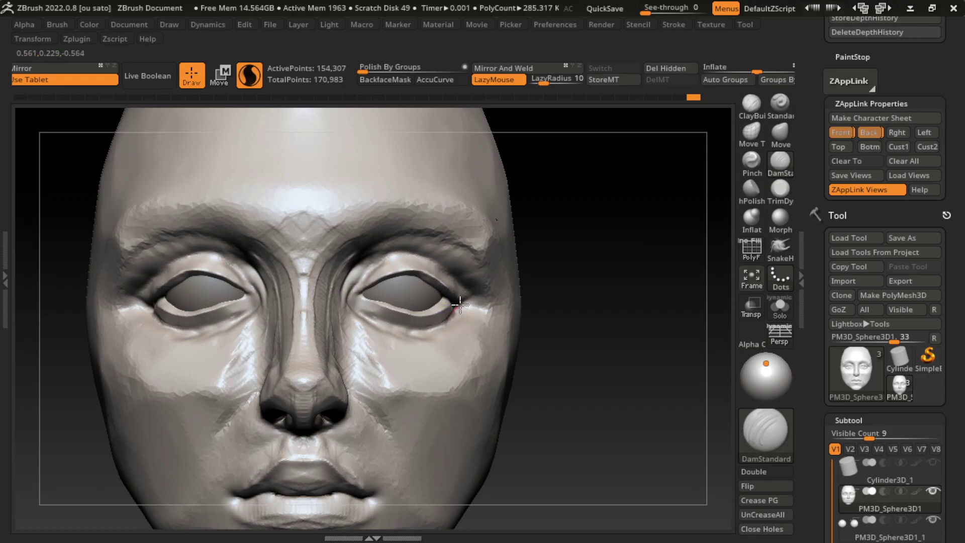
{"action": "left_click", "coordinate": [780, 187]}
- Flatten the temple and the cheek area beside the right eye with TrimDynamic
{"action": "right_click_drag", "start_coordinate": [453, 303], "coordinate": [547, 288]}
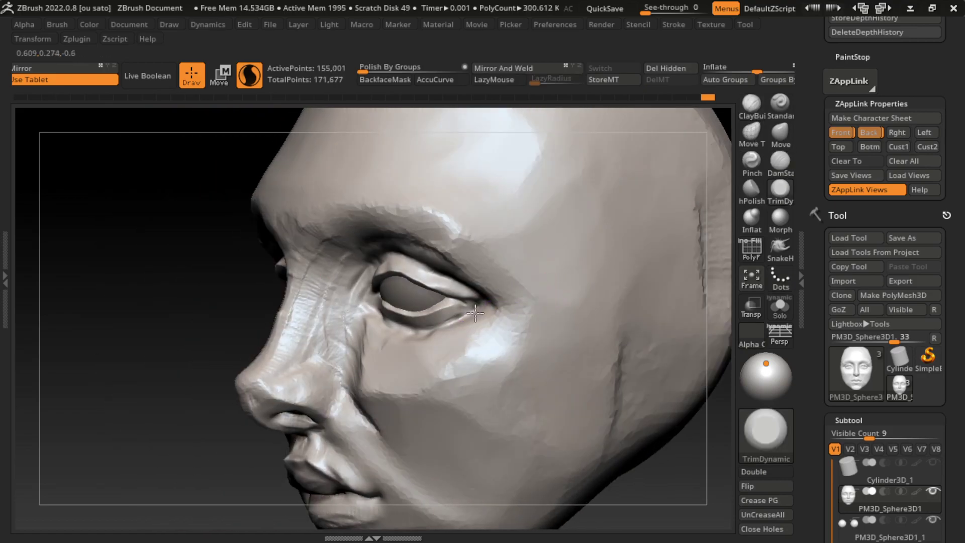
{"action": "mouse_move", "coordinate": [579, 424]}
{"action": "right_mouse_down"}
{"action": "mouse_move", "coordinate": [630, 458]}
{"action": "mouse_move", "coordinate": [605, 440]}
{"action": "right_mouse_up"}
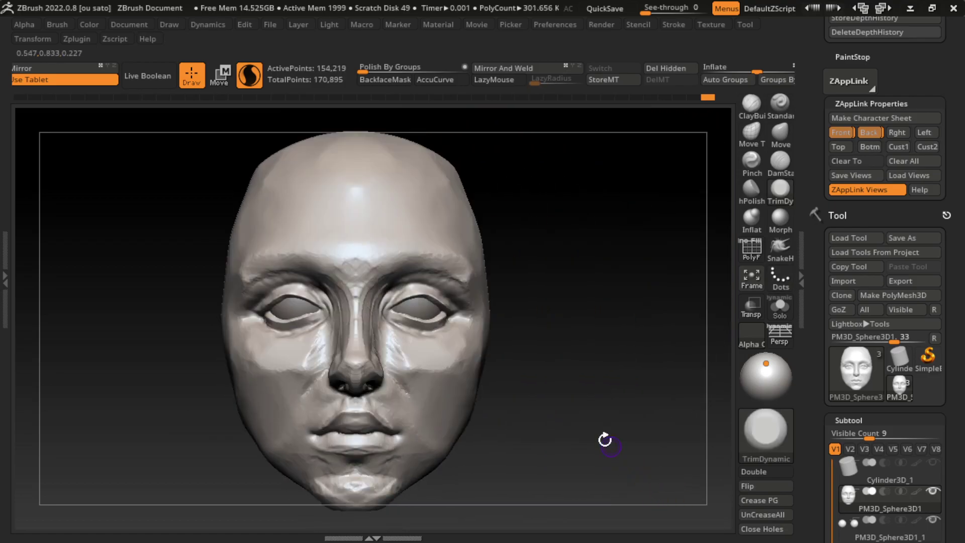
{"action": "mouse_move", "coordinate": [628, 389]}
{"action": "right_mouse_down", "text": "ctrl"}
{"action": "mouse_move", "coordinate": [543, 367]}
{"action": "mouse_move", "coordinate": [541, 306]}
{"action": "mouse_move", "coordinate": [736, 205]}
{"action": "right_mouse_up", "text": "ctrl"}
{"action": "key", "text": "s"}
{"action": "key", "text": "b"}
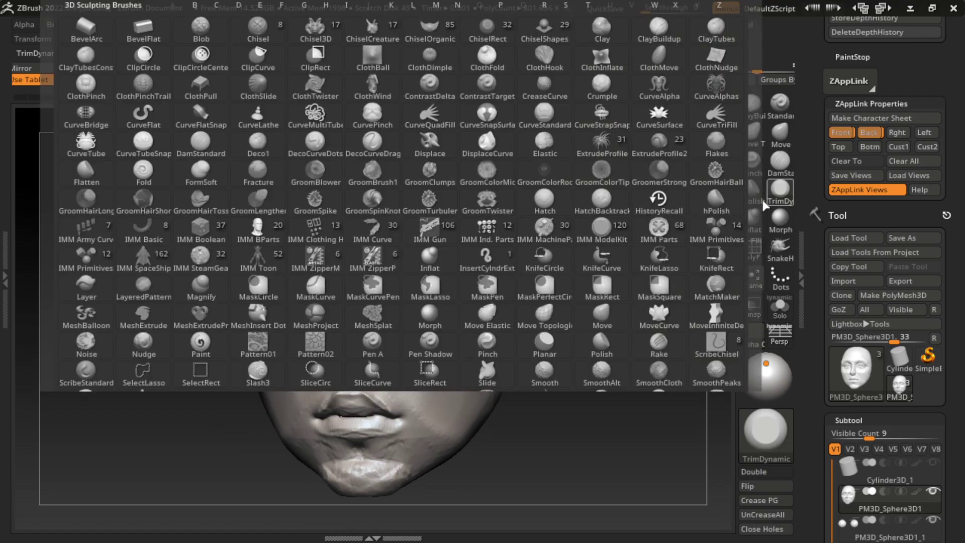
{"action": "key", "text": "Escape"}
{"action": "left_click_drag", "start_coordinate": [488, 256], "coordinate": [498, 291]}
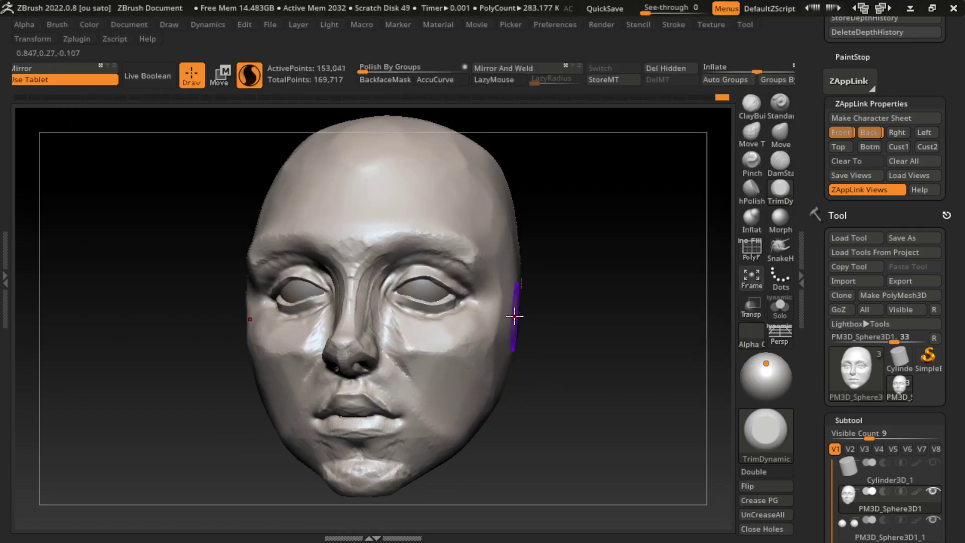
{"action": "left_click_drag", "start_coordinate": [512, 318], "coordinate": [499, 304]}
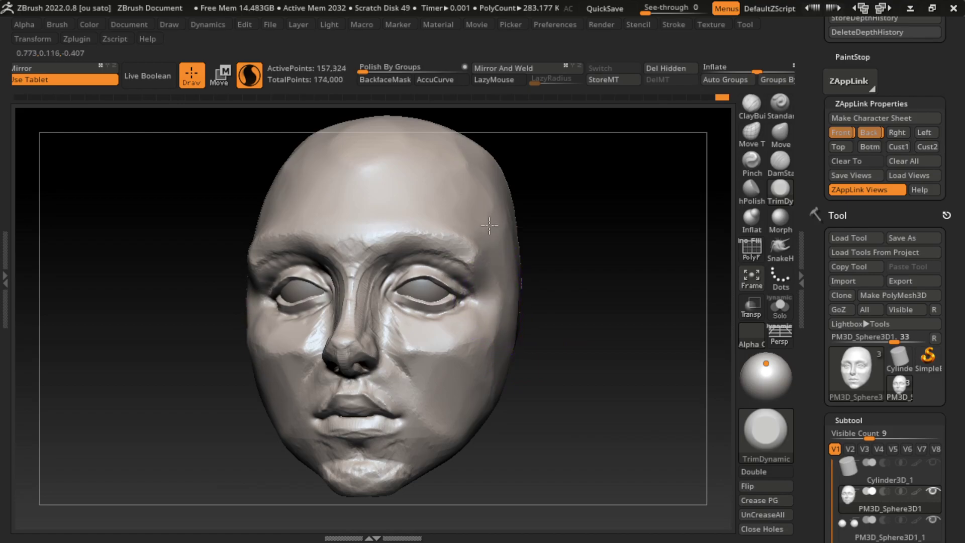
{"action": "key", "text": "s"}
{"action": "mouse_move", "coordinate": [442, 282]}
{"action": "left_mouse_down"}
{"action": "mouse_move", "coordinate": [404, 348]}
{"action": "mouse_move", "coordinate": [420, 377]}
{"action": "mouse_move", "coordinate": [388, 345]}
{"action": "mouse_move", "coordinate": [398, 344]}
{"action": "left_mouse_up"}
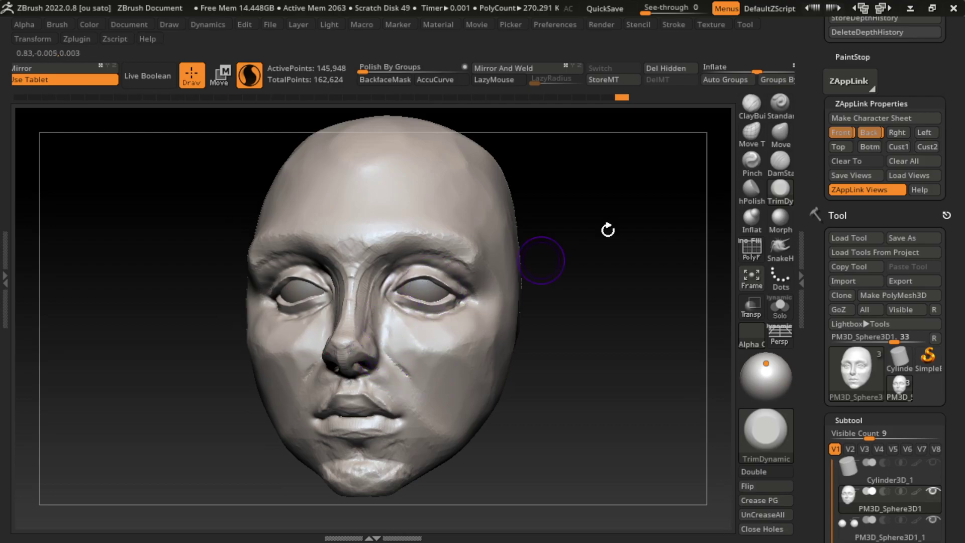
- Carve the nostril crease with DamStandard and trim the nose bridge sides flat with TrimDynamic
{"action": "left_click", "coordinate": [780, 161]}
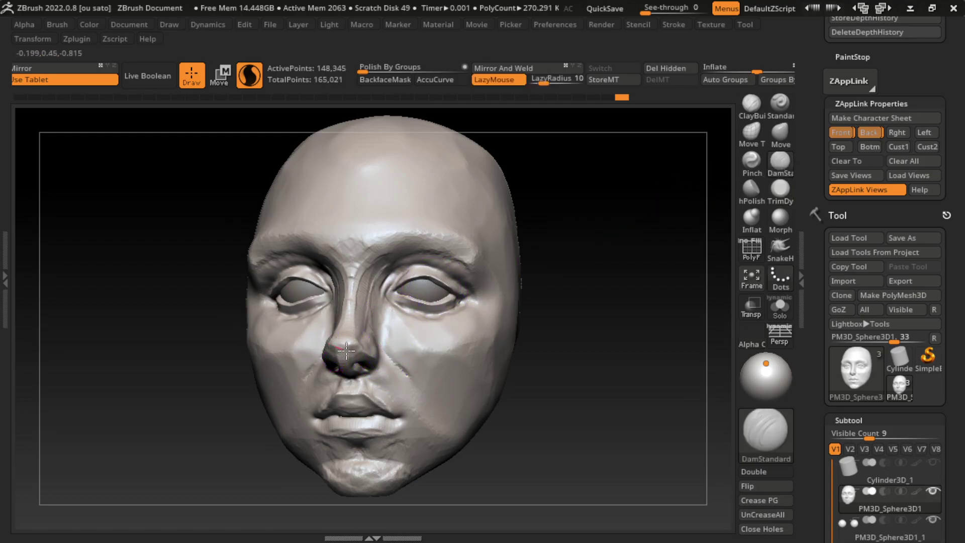
{"action": "mouse_move", "coordinate": [346, 350]}
{"action": "left_mouse_down"}
{"action": "mouse_move", "coordinate": [338, 361]}
{"action": "mouse_move", "coordinate": [353, 355]}
{"action": "left_mouse_up"}
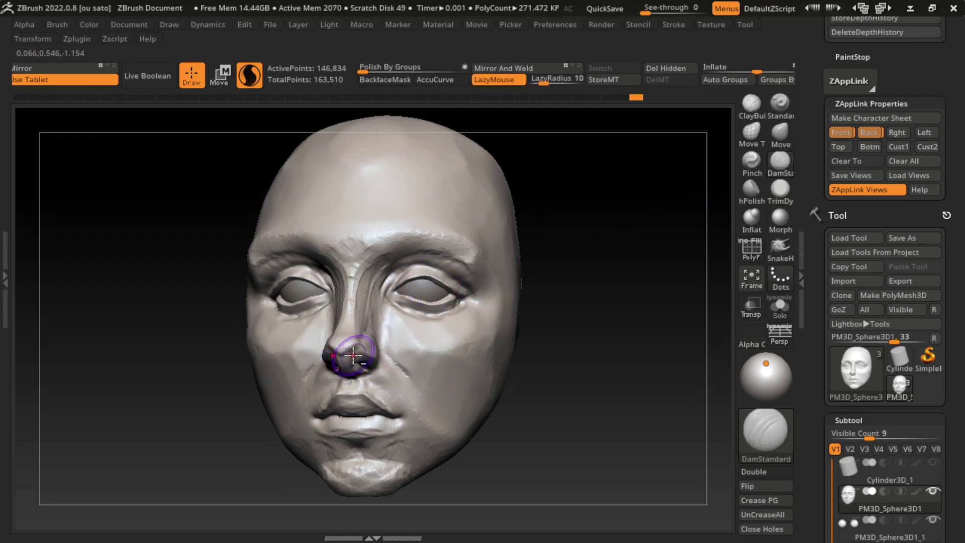
{"action": "left_click", "coordinate": [783, 198]}
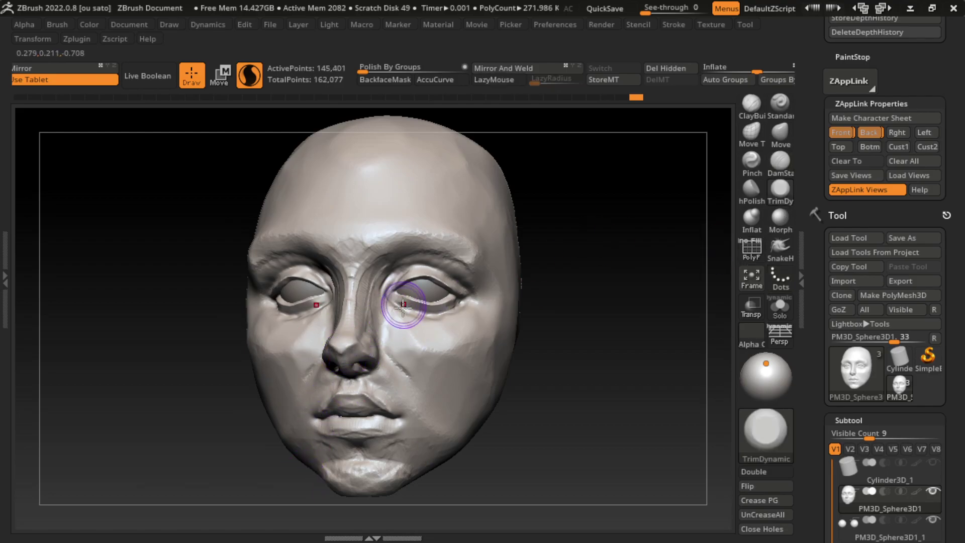
{"action": "mouse_move", "coordinate": [397, 312]}
{"action": "left_mouse_down"}
{"action": "mouse_move", "coordinate": [371, 271]}
{"action": "mouse_move", "coordinate": [369, 316]}
{"action": "left_mouse_up"}
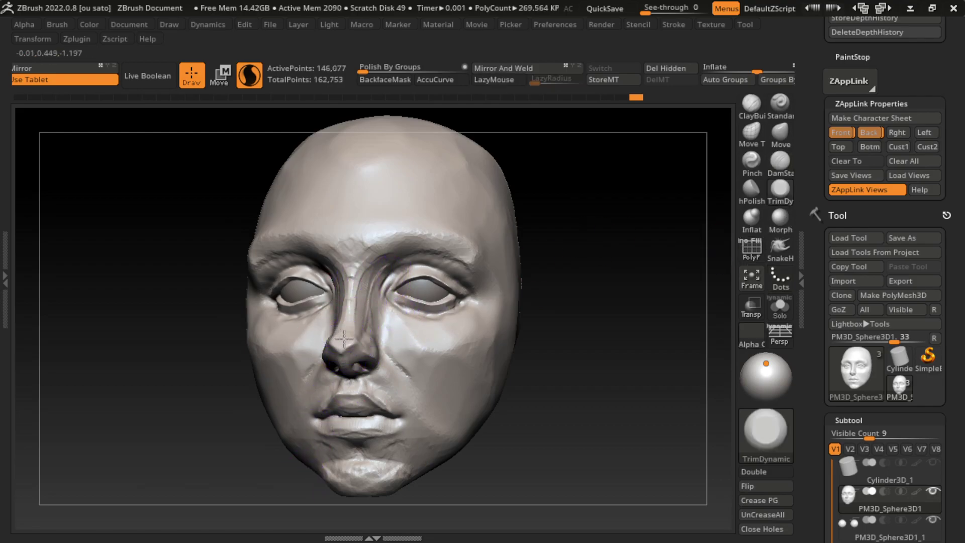
{"action": "left_click_drag", "start_coordinate": [422, 272], "coordinate": [362, 347]}
{"action": "left_click_drag", "start_coordinate": [377, 312], "coordinate": [359, 354]}
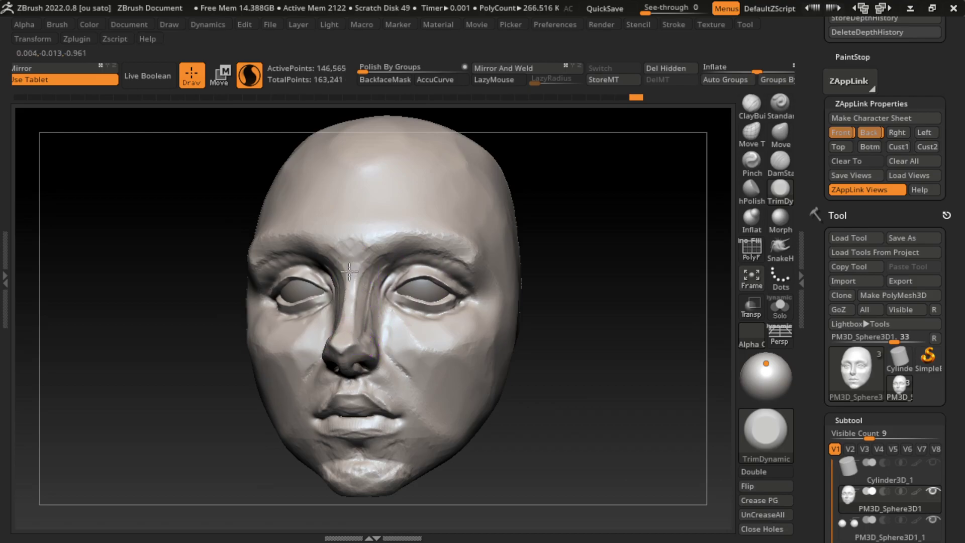
- Smooth the nose bridge and the adjoining cheek
{"action": "left_click_drag", "start_coordinate": [362, 316], "coordinate": [375, 266]}
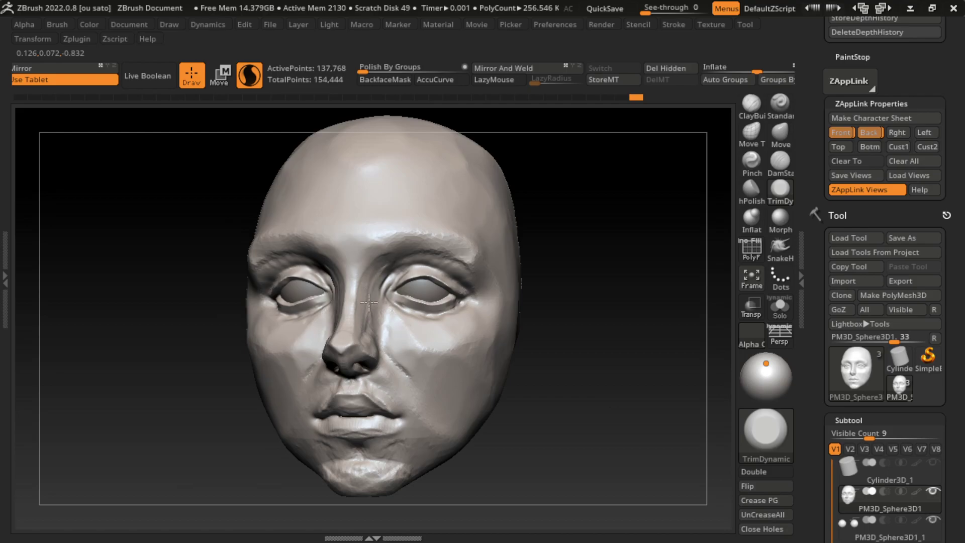
{"action": "mouse_move", "coordinate": [425, 402]}
{"action": "left_mouse_down"}
{"action": "mouse_move", "coordinate": [403, 359]}
{"action": "mouse_move", "coordinate": [408, 368]}
{"action": "left_mouse_up"}
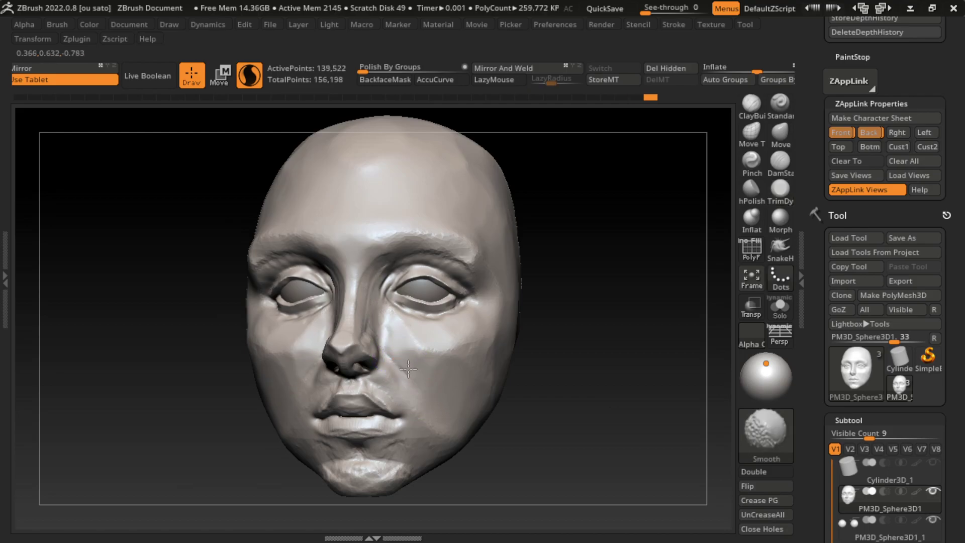
{"action": "left_click_drag", "start_coordinate": [578, 322], "coordinate": [595, 343], "text": "alt"}
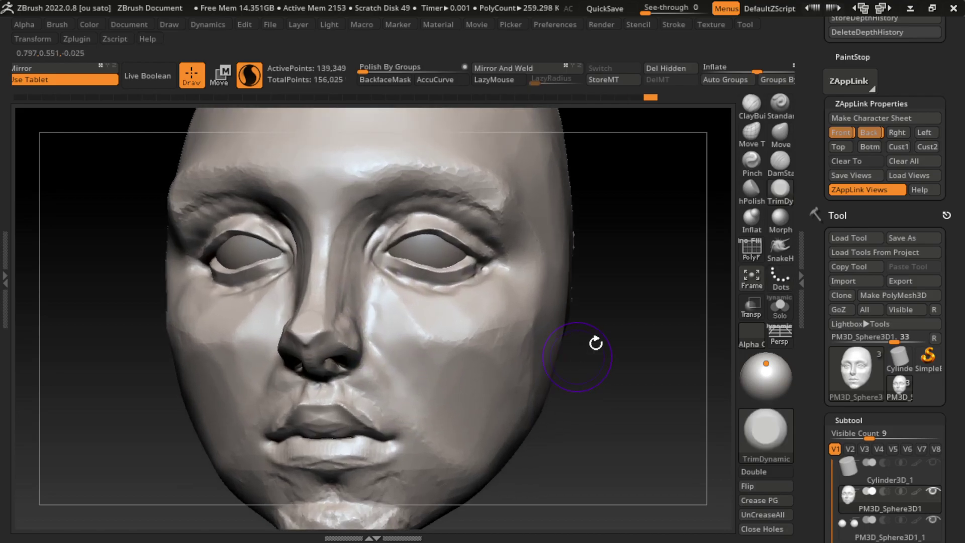
- Refine the nostril with DamStandard and flatten the fold beside the nose with TrimDynamic
{"action": "left_click", "coordinate": [780, 161]}
{"action": "left_click_drag", "start_coordinate": [713, 342], "coordinate": [608, 351]}
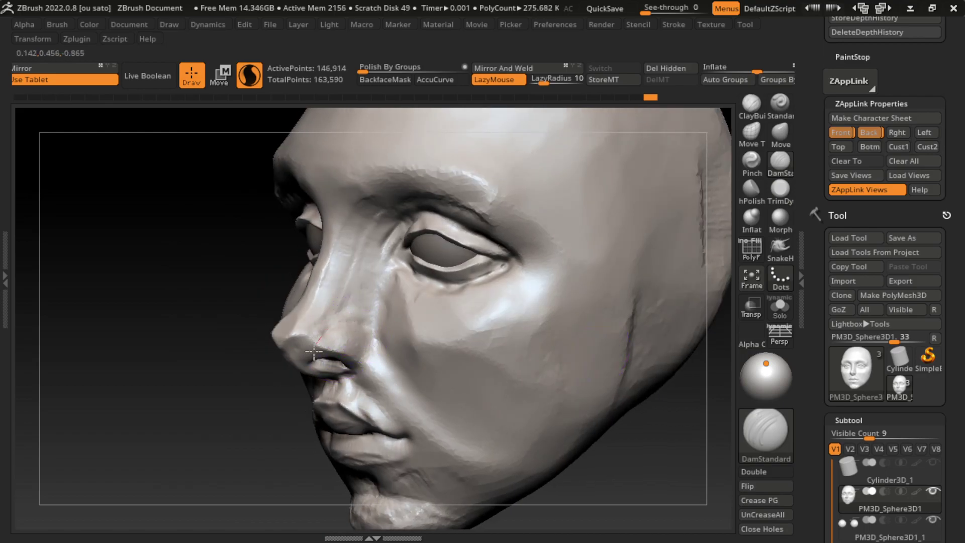
{"action": "left_click_drag", "start_coordinate": [313, 352], "coordinate": [349, 323], "text": "shift"}
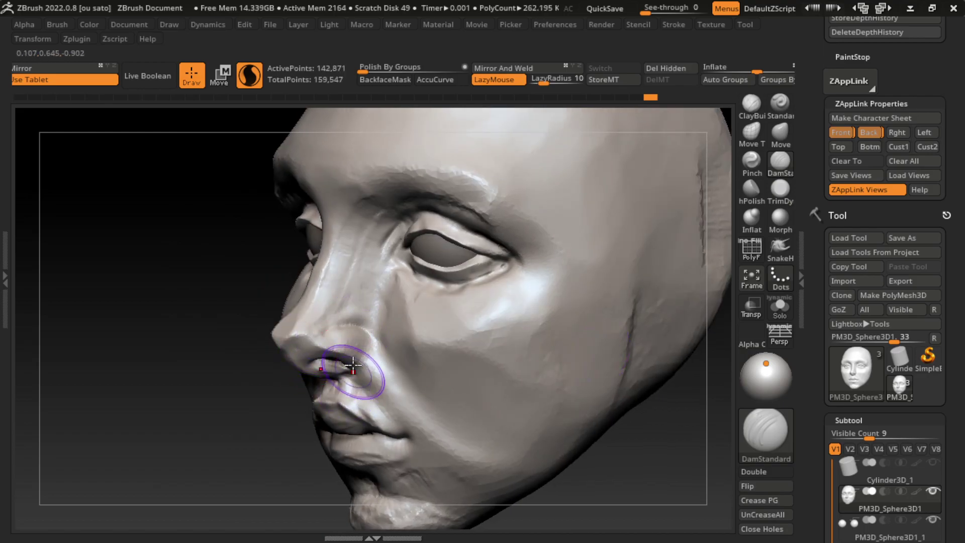
{"action": "left_click", "coordinate": [780, 188]}
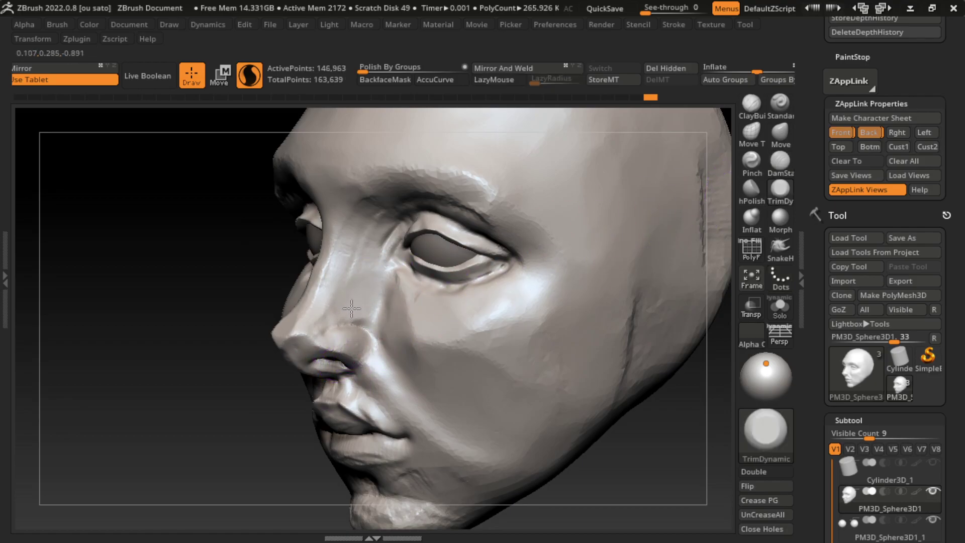
{"action": "left_click_drag", "start_coordinate": [387, 366], "coordinate": [389, 329]}
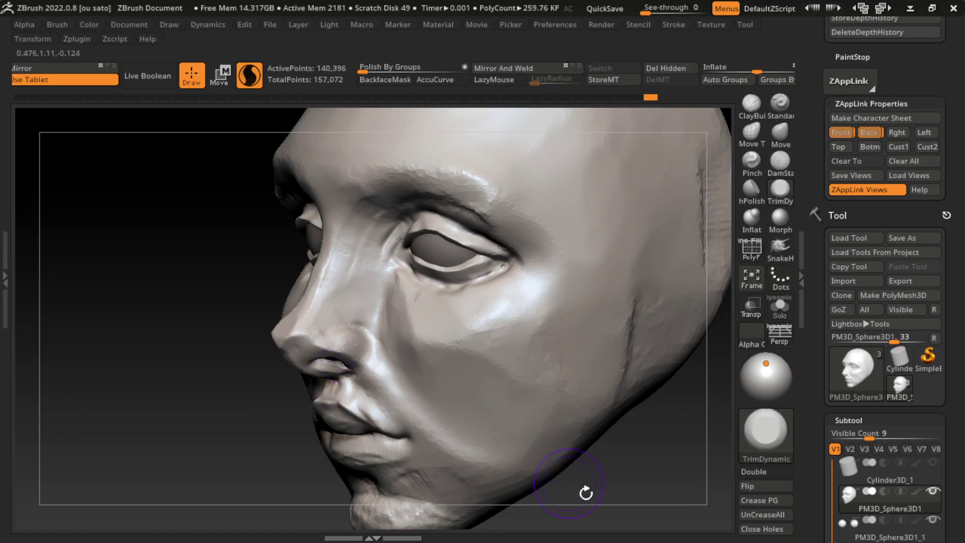
- Build up the upper lip beside the nose and the mouth corner with the Standard brush
{"action": "left_click_drag", "start_coordinate": [586, 493], "coordinate": [640, 469]}
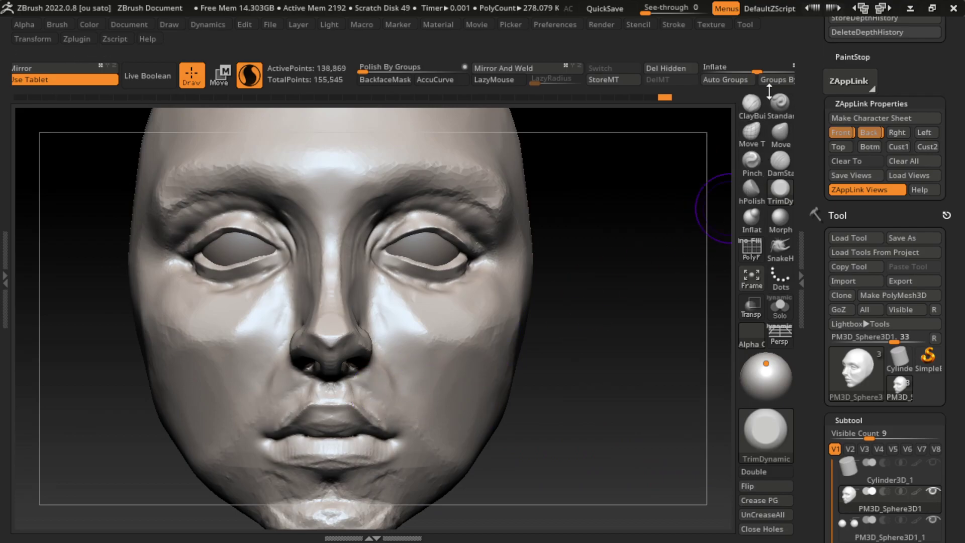
{"action": "key", "text": "b"}
{"action": "key", "text": "s"}
{"action": "key", "text": "t"}
{"action": "left_click_drag", "start_coordinate": [382, 368], "coordinate": [481, 459]}
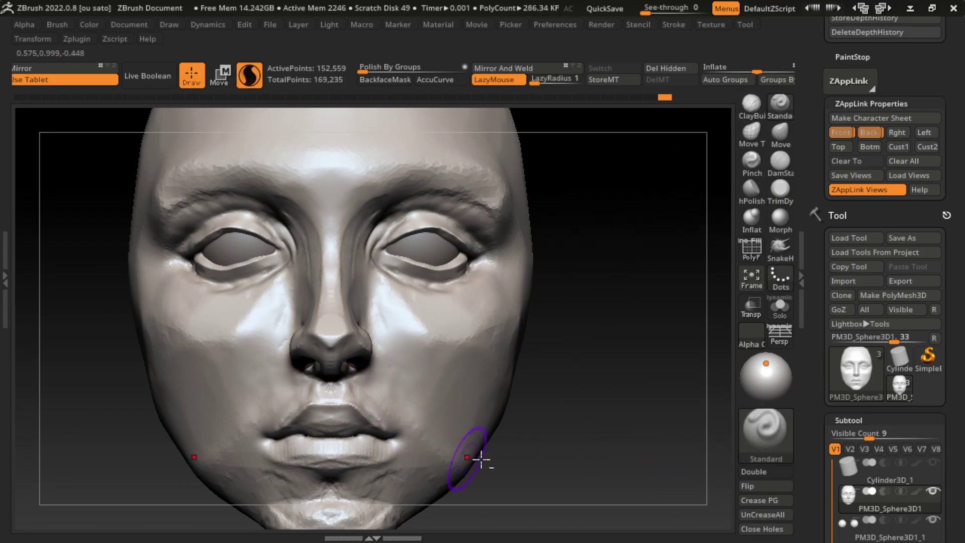
{"action": "mouse_move", "coordinate": [568, 416]}
{"action": "left_mouse_down"}
{"action": "mouse_move", "coordinate": [560, 424]}
{"action": "mouse_move", "coordinate": [581, 459]}
{"action": "left_mouse_up"}
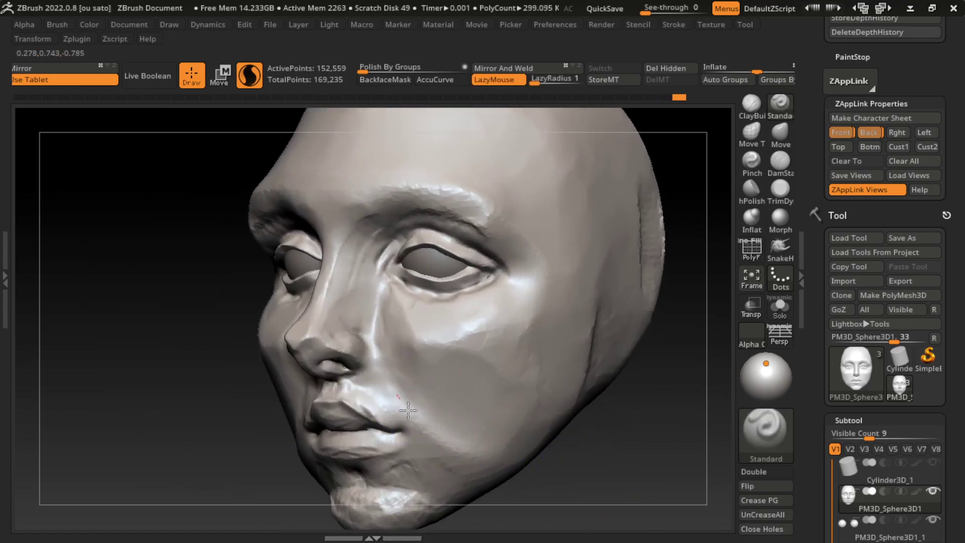
{"action": "left_click_drag", "start_coordinate": [409, 410], "coordinate": [442, 437]}
{"action": "left_click_drag", "start_coordinate": [551, 487], "coordinate": [599, 426], "text": "shift"}
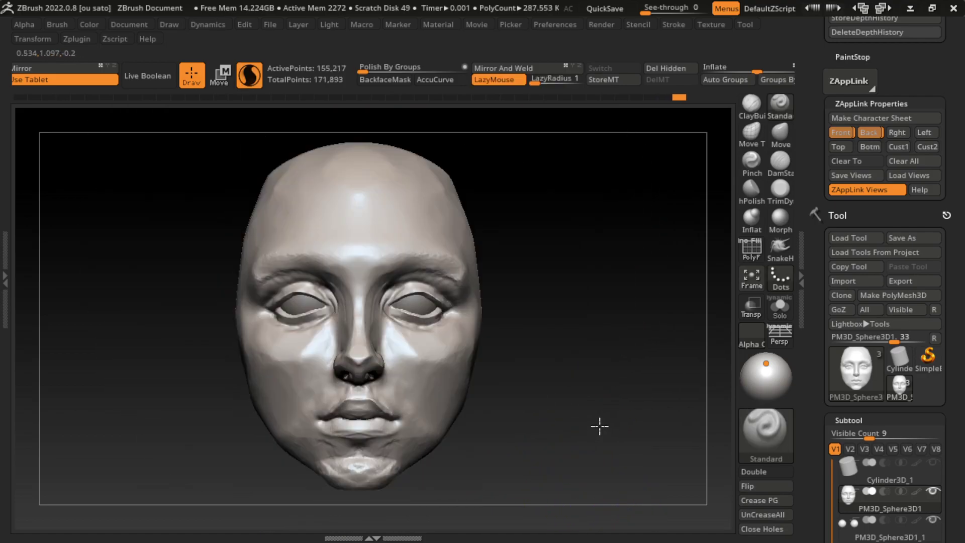
- Add volume around the mouth corners and lower cheeks with ClayBuildup, smoothing with a larger brush
{"action": "left_click", "coordinate": [752, 103]}
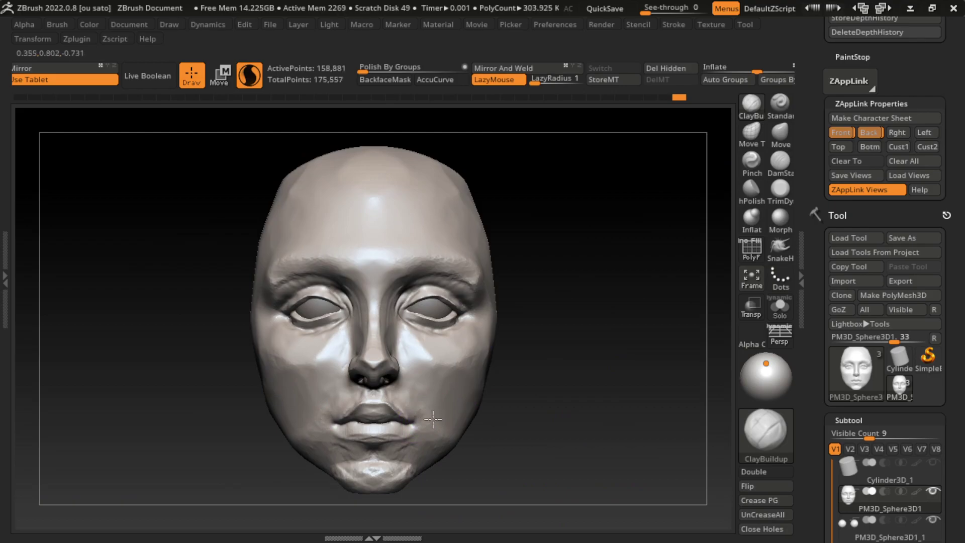
{"action": "left_click_drag", "start_coordinate": [521, 440], "coordinate": [438, 415]}
{"action": "left_click_drag", "start_coordinate": [497, 432], "coordinate": [517, 444], "text": "shift"}
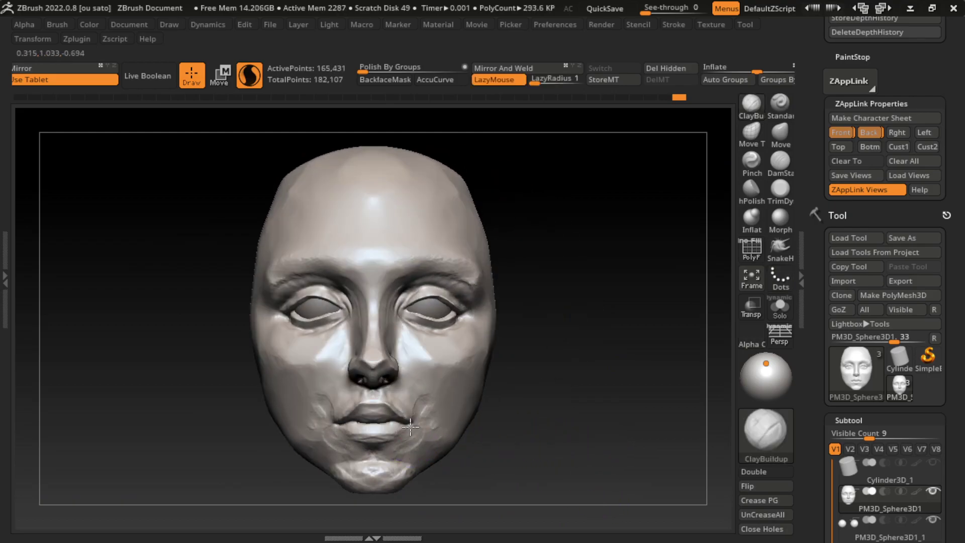
{"action": "left_click", "coordinate": [844, 131]}
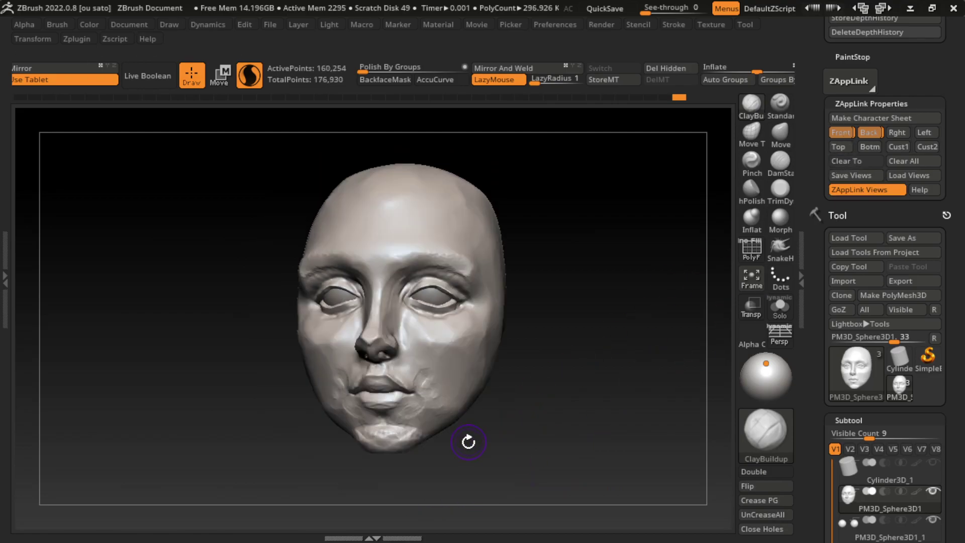
{"action": "key", "text": "shift"}
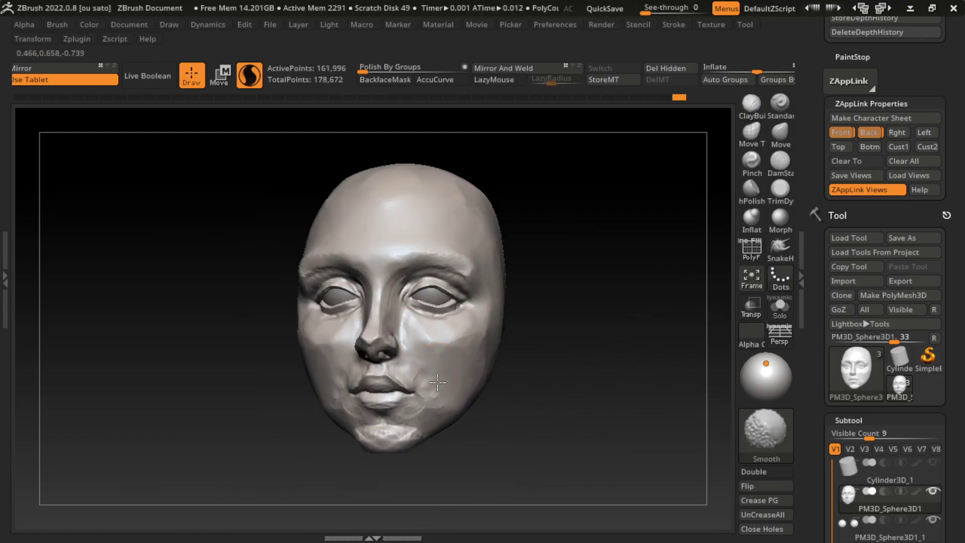
{"action": "key", "text": "s"}
{"action": "left_click_drag", "start_coordinate": [490, 427], "coordinate": [503, 431]}
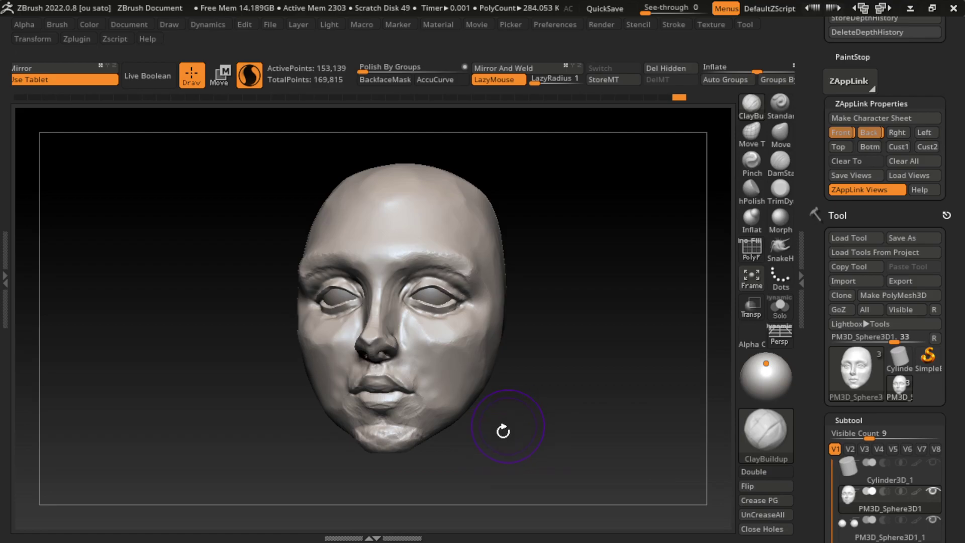
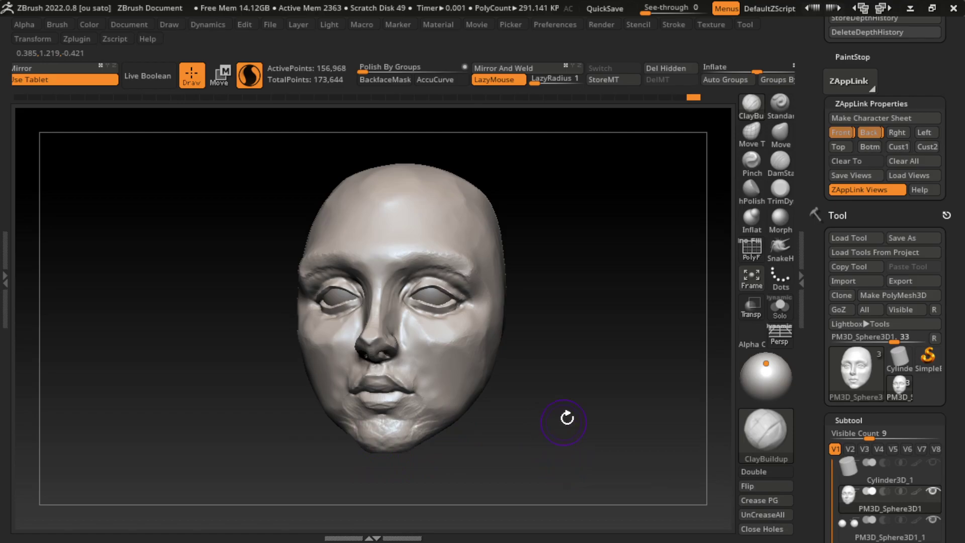
- Orbit the head, snap it to the front view, then turn it to the left profile
{"action": "mouse_move", "coordinate": [548, 429]}
{"action": "left_mouse_down"}
{"action": "mouse_move", "coordinate": [559, 415]}
{"action": "mouse_move", "coordinate": [520, 384]}
{"action": "left_mouse_up"}
{"action": "left_click", "coordinate": [835, 132]}
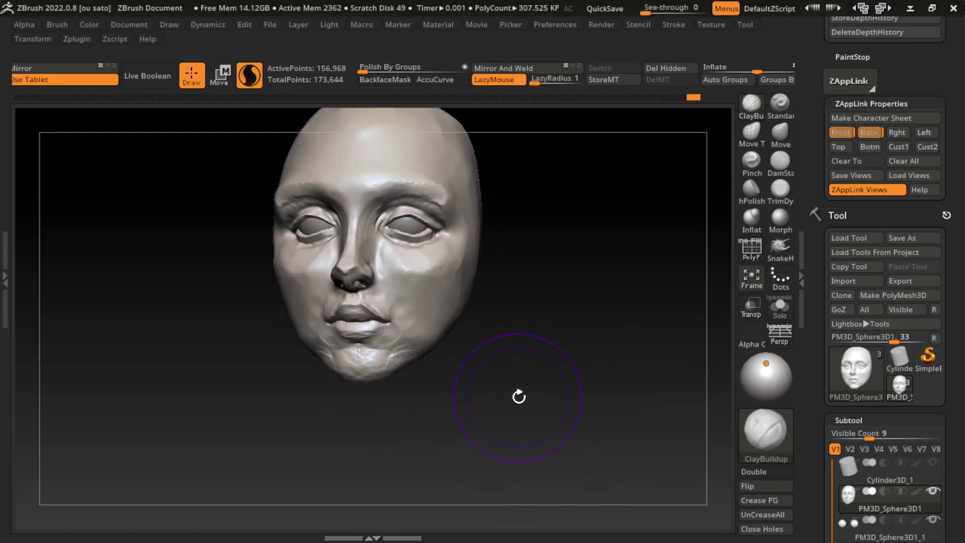
{"action": "left_click_drag", "start_coordinate": [517, 323], "coordinate": [567, 341]}
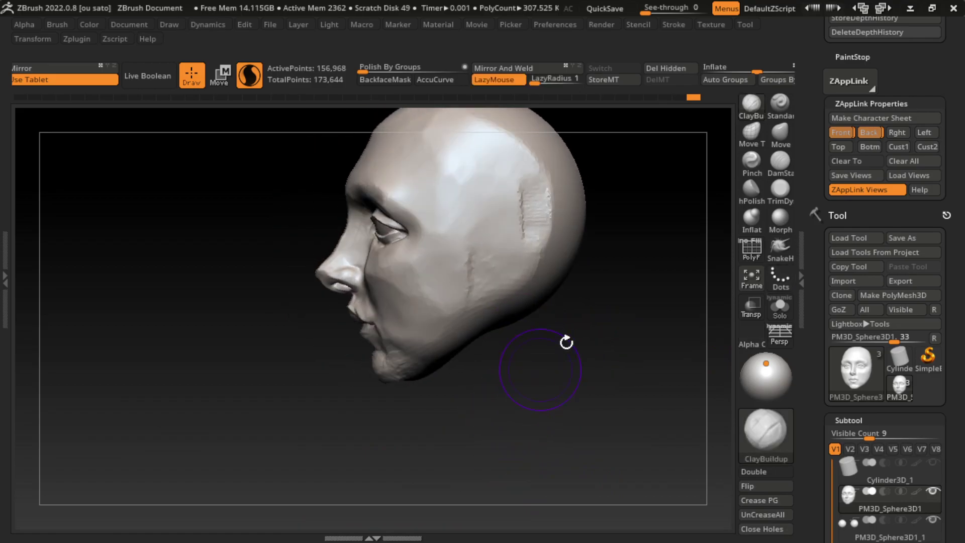
- Switch to the Move brush with B-M-V and orbit to look under the chin
{"action": "key", "text": "b"}
{"action": "key", "text": "m"}
{"action": "key", "text": "v"}
{"action": "key", "text": "s"}
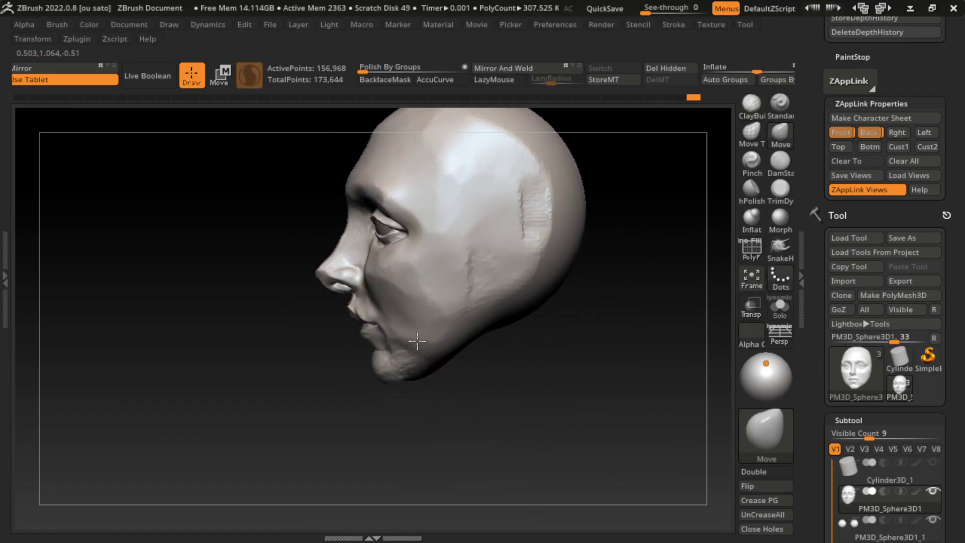
{"action": "mouse_move", "coordinate": [446, 440]}
{"action": "left_mouse_down", "text": "shift"}
{"action": "mouse_move", "coordinate": [496, 433]}
{"action": "mouse_move", "coordinate": [424, 401]}
{"action": "mouse_move", "coordinate": [437, 402]}
{"action": "mouse_move", "coordinate": [457, 439]}
{"action": "mouse_move", "coordinate": [711, 216]}
{"action": "mouse_move", "coordinate": [577, 416]}
{"action": "mouse_move", "coordinate": [557, 398]}
{"action": "left_mouse_up", "text": "shift"}
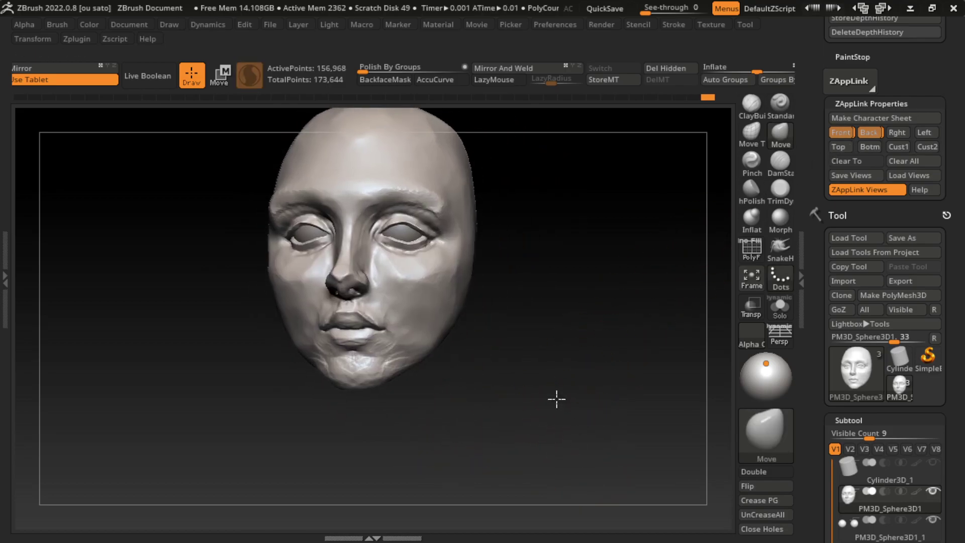
{"action": "mouse_move", "coordinate": [706, 302]}
{"action": "left_mouse_down"}
{"action": "mouse_move", "coordinate": [593, 190]}
{"action": "mouse_move", "coordinate": [478, 221]}
{"action": "left_mouse_up"}
- Mask the chin underside and extrude a neck downward with Transpose
{"action": "key", "text": "s"}
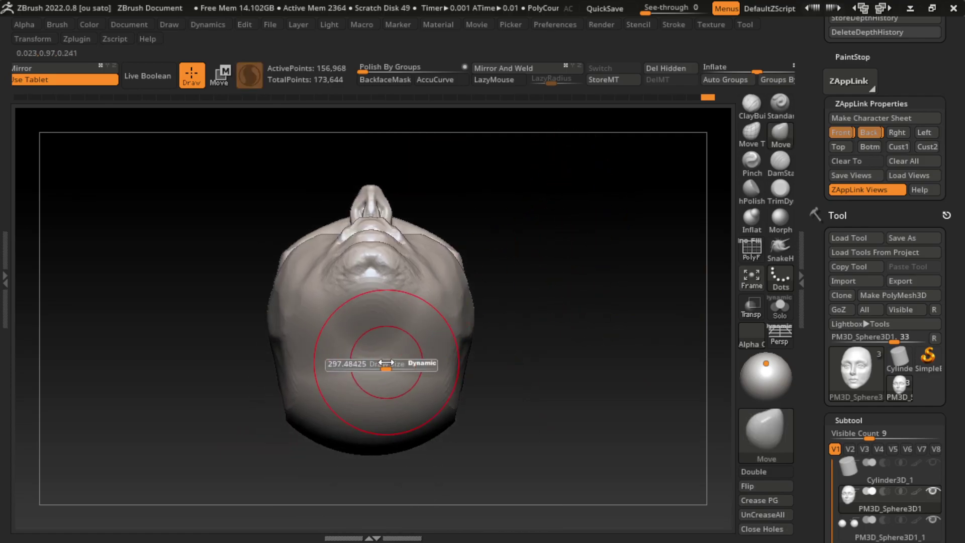
{"action": "left_click_drag", "start_coordinate": [394, 380], "coordinate": [358, 351], "text": "ctrl"}
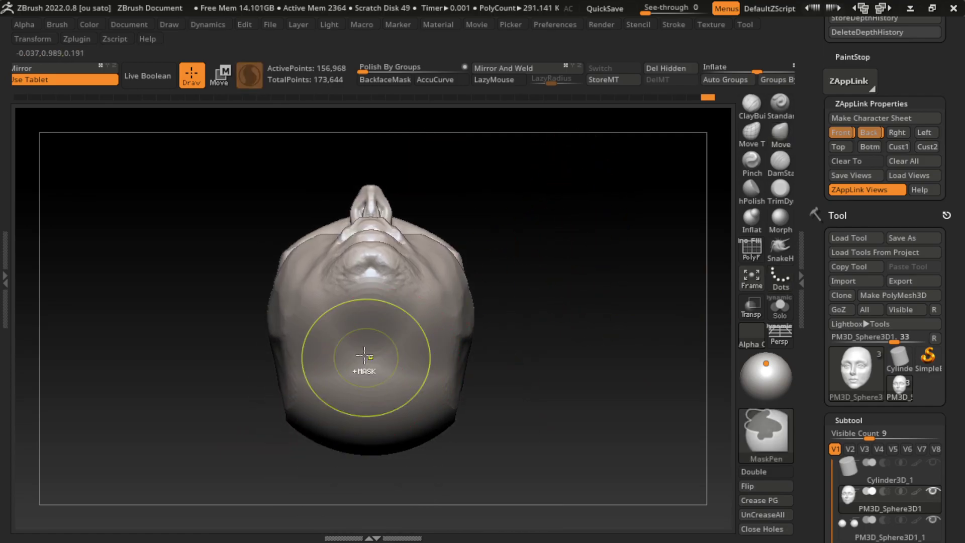
{"action": "left_click_drag", "start_coordinate": [581, 233], "coordinate": [422, 176]}
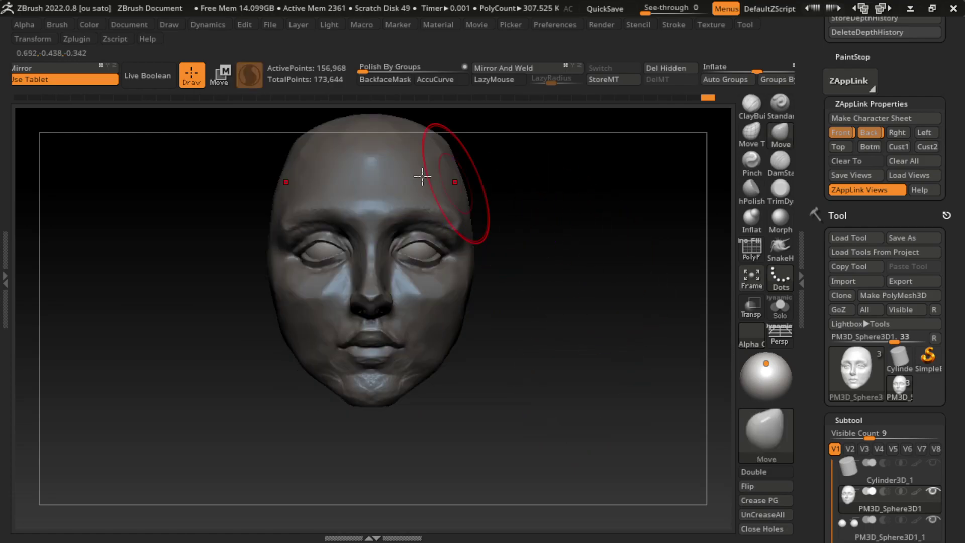
{"action": "key", "text": "w"}
{"action": "left_click_drag", "start_coordinate": [370, 194], "coordinate": [370, 355], "text": "ctrl"}
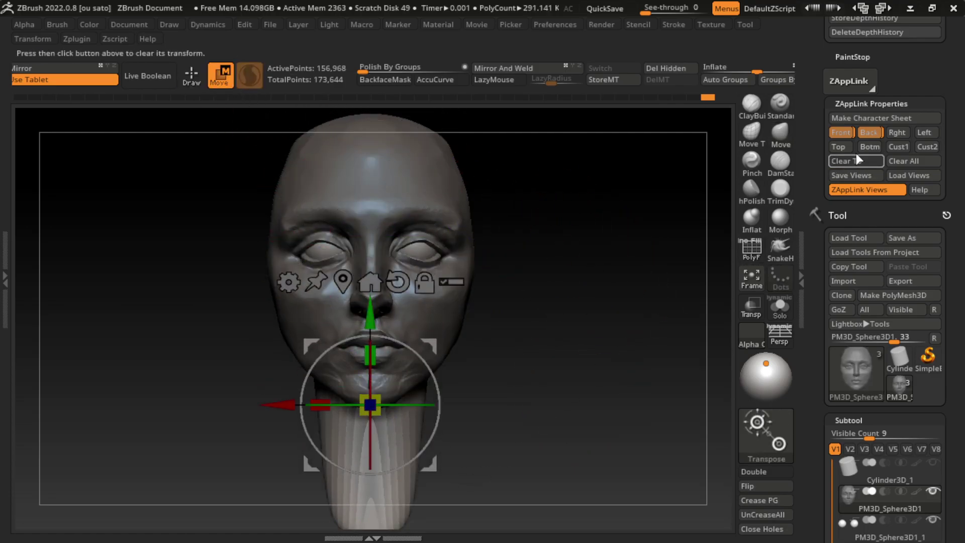
{"action": "left_click_drag", "start_coordinate": [516, 372], "coordinate": [491, 345]}
{"action": "left_click_drag", "start_coordinate": [302, 325], "coordinate": [335, 330]}
- Reposition the neck under the chin, tilt it about 25 degrees, and clear the mask
{"action": "left_click", "coordinate": [841, 132]}
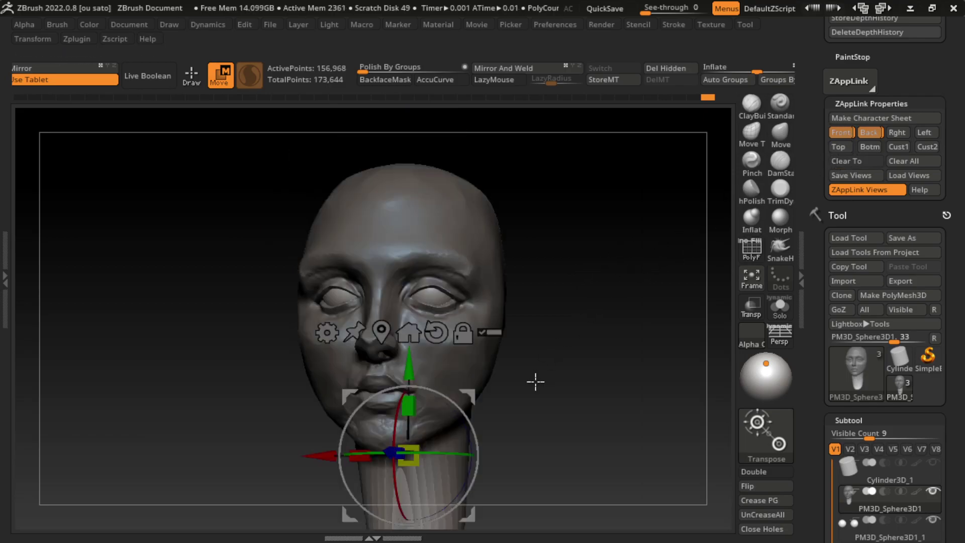
{"action": "left_click_drag", "start_coordinate": [405, 376], "coordinate": [407, 351]}
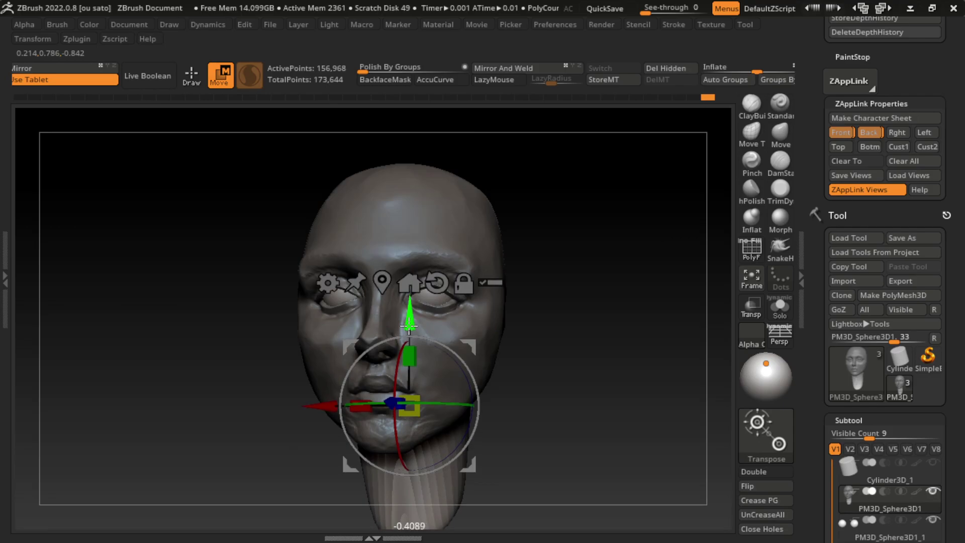
{"action": "left_click_drag", "start_coordinate": [495, 352], "coordinate": [443, 335]}
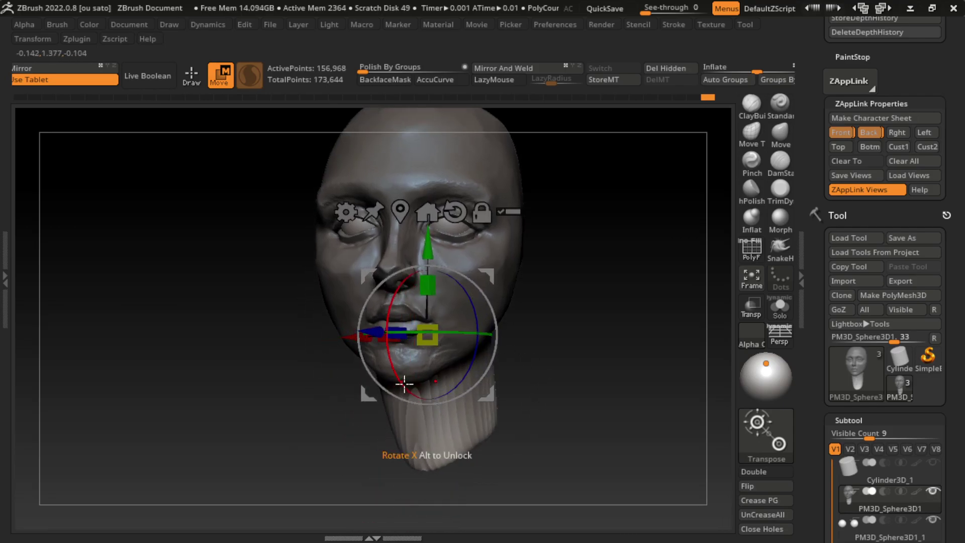
{"action": "left_click_drag", "start_coordinate": [401, 384], "coordinate": [409, 386]}
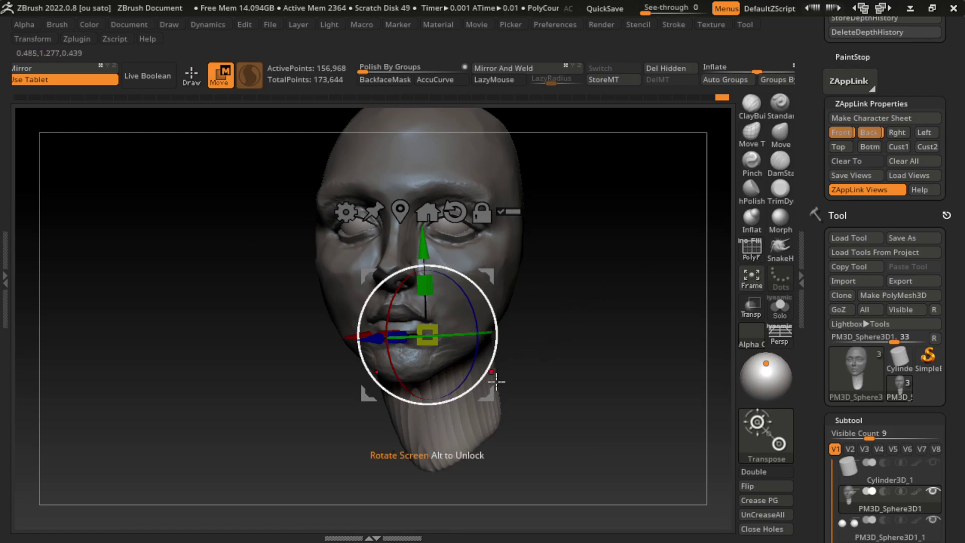
{"action": "left_click_drag", "start_coordinate": [494, 380], "coordinate": [502, 389]}
{"action": "left_click_drag", "start_coordinate": [563, 360], "coordinate": [549, 469], "text": "ctrl"}
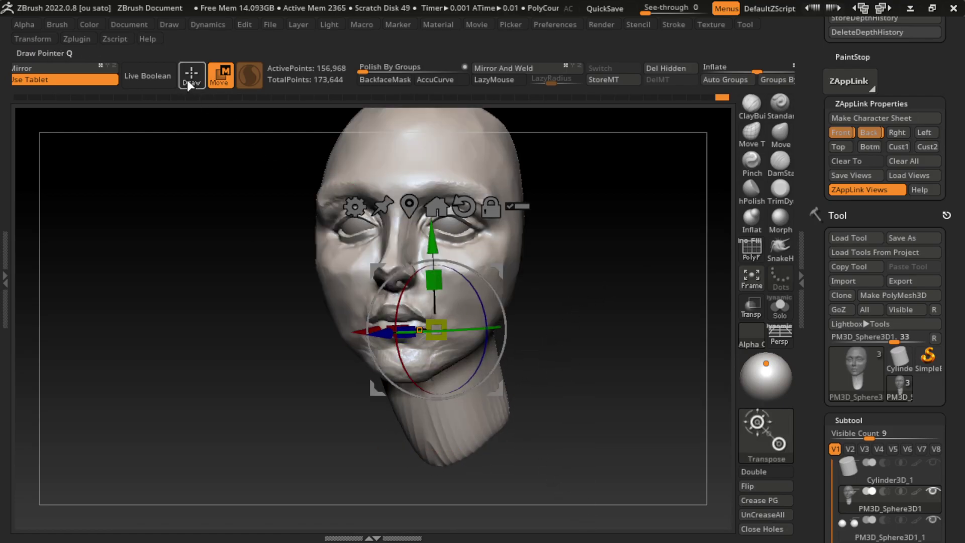
- Smooth the neck's bottom end and edge, then add ClayBuildup bulk to the lower right neck
{"action": "key", "text": "q"}
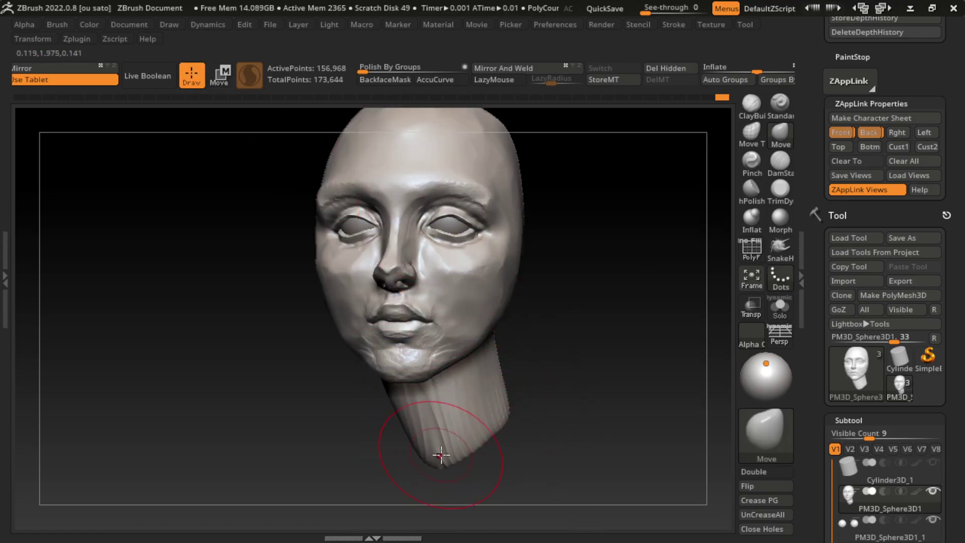
{"action": "left_click_drag", "start_coordinate": [426, 450], "coordinate": [422, 435], "text": "shift"}
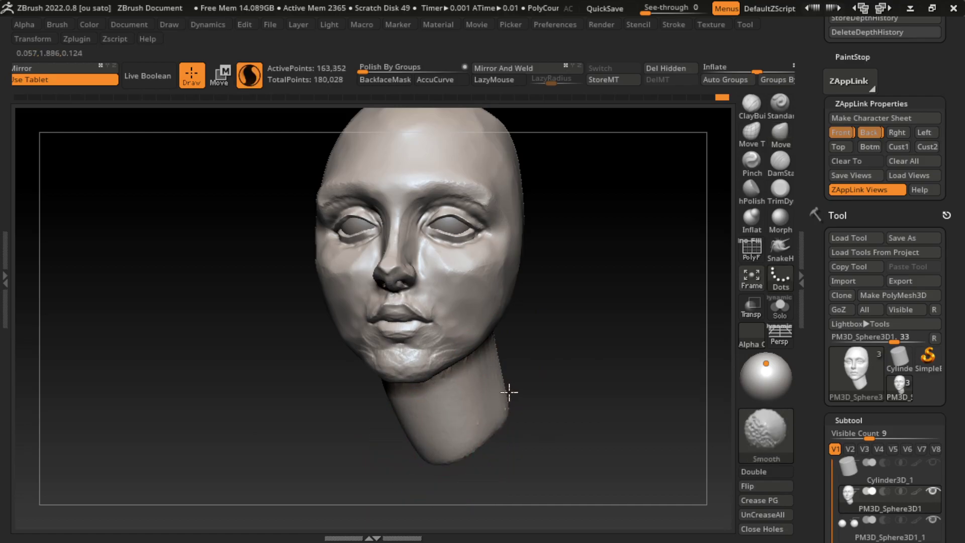
{"action": "left_click_drag", "start_coordinate": [509, 392], "coordinate": [507, 407], "text": "shift"}
{"action": "left_click", "coordinate": [752, 103]}
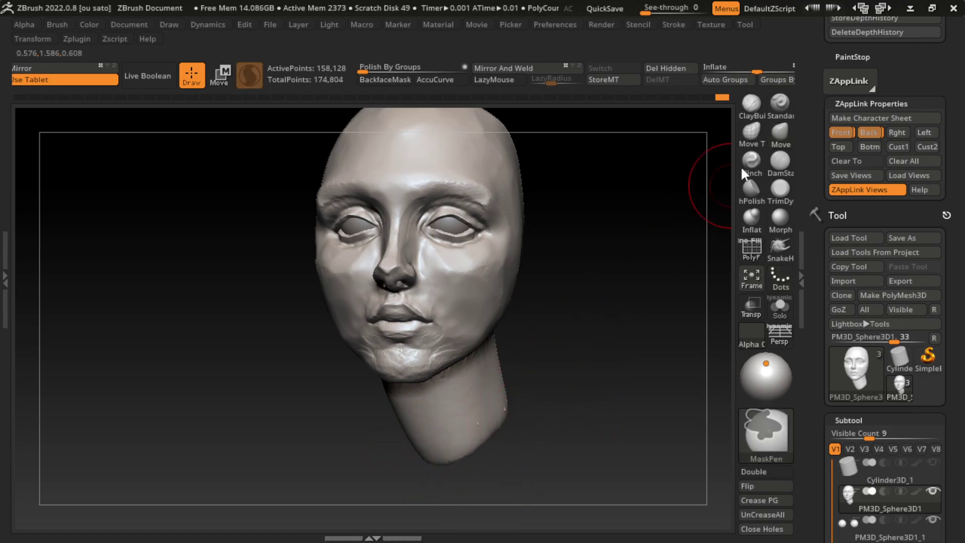
{"action": "left_click_drag", "start_coordinate": [515, 439], "coordinate": [448, 472]}
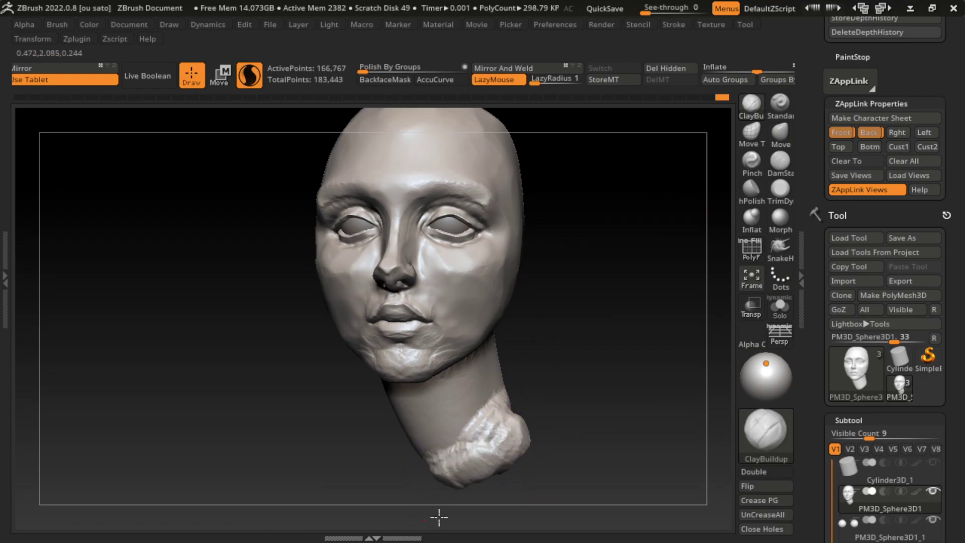
{"action": "left_click_drag", "start_coordinate": [548, 476], "coordinate": [526, 405]}
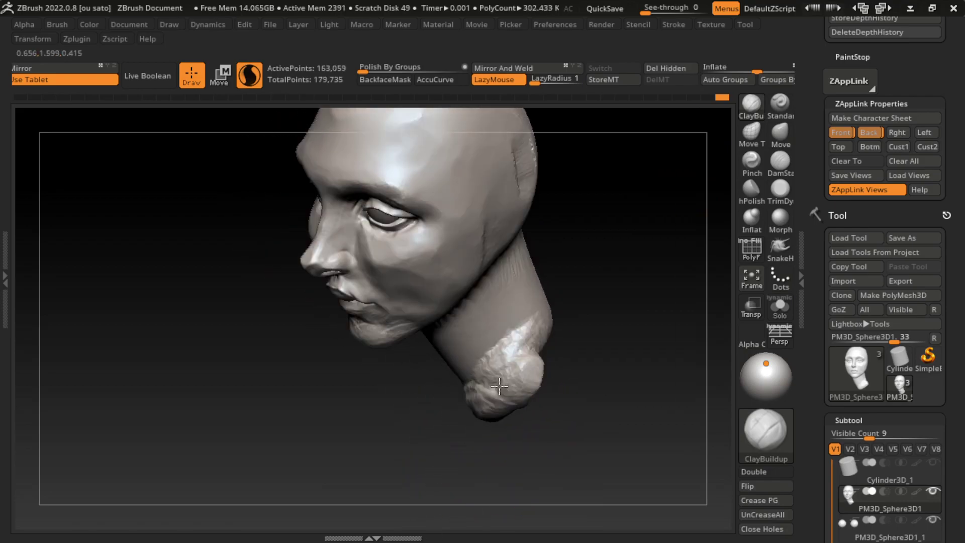
{"action": "left_click_drag", "start_coordinate": [531, 339], "coordinate": [517, 420]}
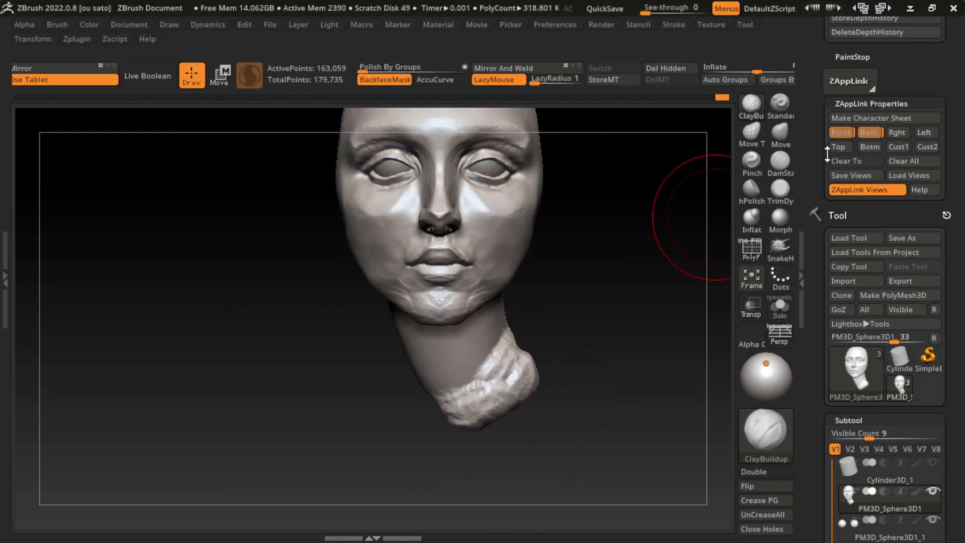
{"action": "mouse_move", "coordinate": [663, 173]}
{"action": "left_mouse_down"}
{"action": "mouse_move", "coordinate": [553, 352]}
{"action": "mouse_move", "coordinate": [536, 409]}
{"action": "left_mouse_up"}
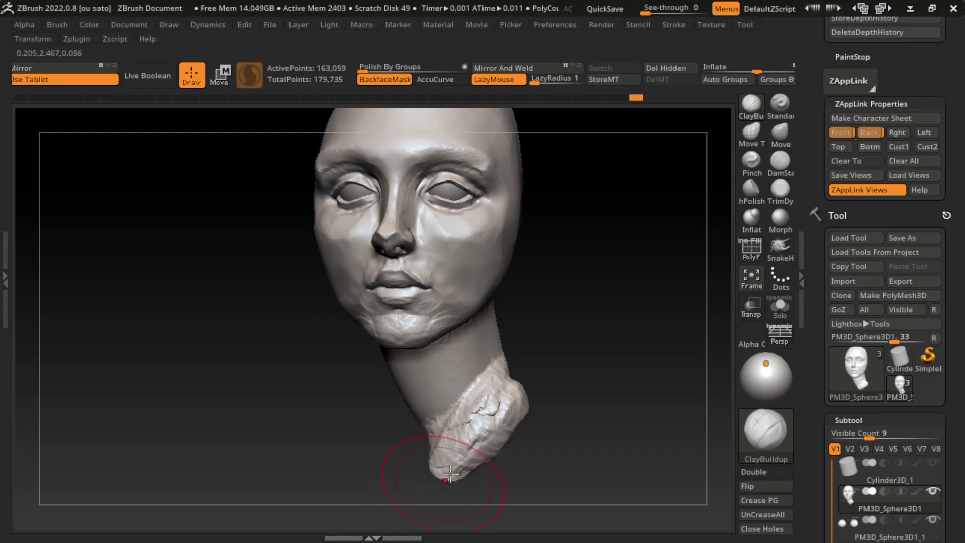
- Smooth the rough lower neck and bulk its surface out toward the right
{"action": "left_click_drag", "start_coordinate": [456, 467], "coordinate": [518, 395], "text": "shift"}
{"action": "mouse_move", "coordinate": [597, 415]}
{"action": "left_mouse_down"}
{"action": "mouse_move", "coordinate": [506, 409]}
{"action": "mouse_move", "coordinate": [497, 418]}
{"action": "left_mouse_up"}
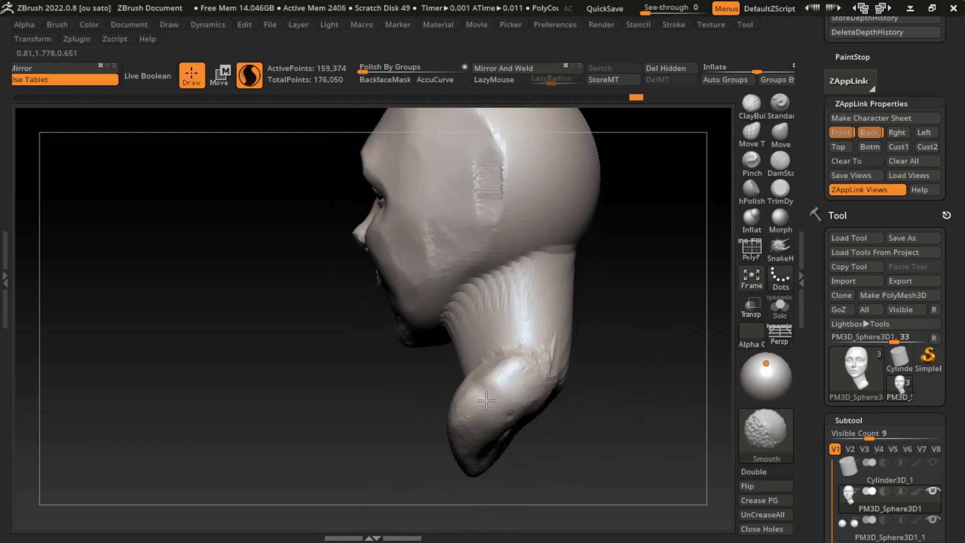
{"action": "mouse_move", "coordinate": [618, 417]}
{"action": "left_mouse_down"}
{"action": "mouse_move", "coordinate": [642, 429]}
{"action": "mouse_move", "coordinate": [555, 460]}
{"action": "mouse_move", "coordinate": [562, 330]}
{"action": "left_mouse_up"}
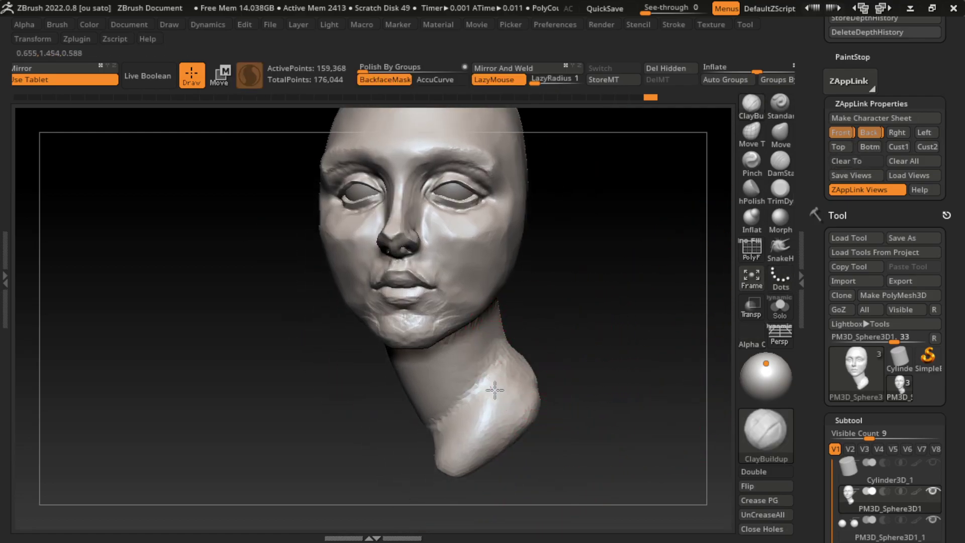
{"action": "mouse_move", "coordinate": [495, 389]}
{"action": "left_mouse_down"}
{"action": "mouse_move", "coordinate": [491, 412]}
{"action": "mouse_move", "coordinate": [475, 427]}
{"action": "mouse_move", "coordinate": [537, 402]}
{"action": "mouse_move", "coordinate": [556, 432]}
{"action": "left_mouse_up"}
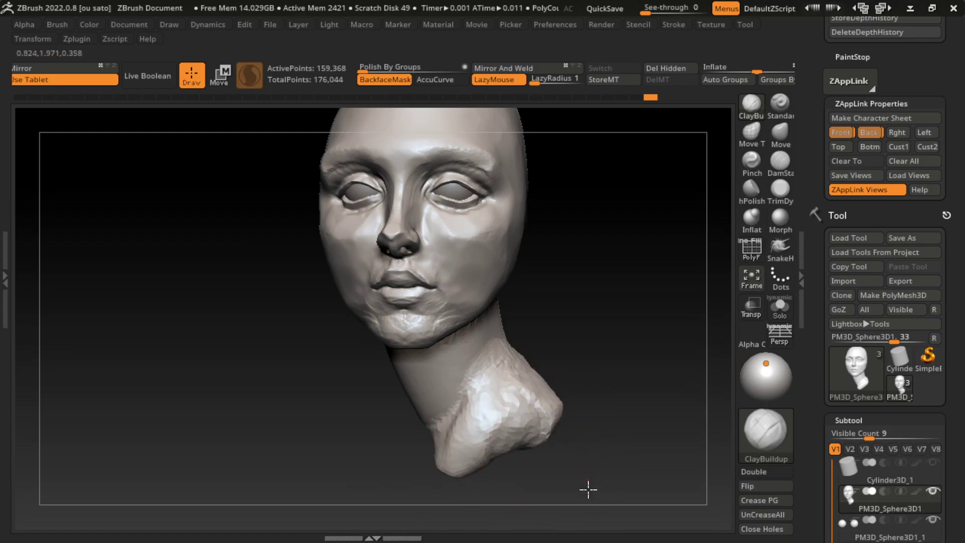
{"action": "mouse_move", "coordinate": [503, 402]}
{"action": "left_mouse_down"}
{"action": "mouse_move", "coordinate": [564, 437]}
{"action": "mouse_move", "coordinate": [523, 441]}
{"action": "mouse_move", "coordinate": [489, 467]}
{"action": "mouse_move", "coordinate": [486, 484]}
{"action": "mouse_move", "coordinate": [556, 456]}
{"action": "mouse_move", "coordinate": [560, 474]}
{"action": "mouse_move", "coordinate": [580, 405]}
{"action": "left_mouse_up"}
- Resize the brush and add ClayBuildup strokes to the neck from front and left profile
{"action": "key", "text": "s"}
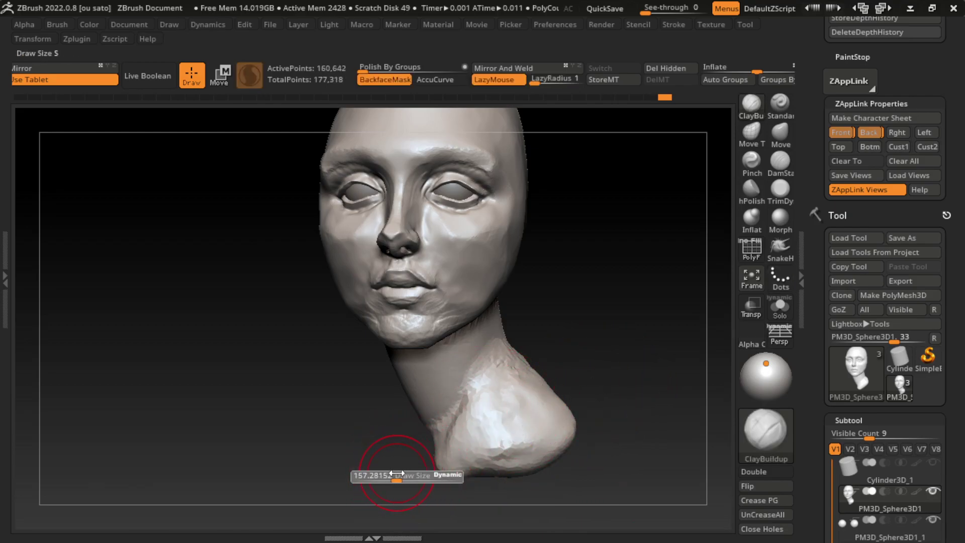
{"action": "key", "text": "s"}
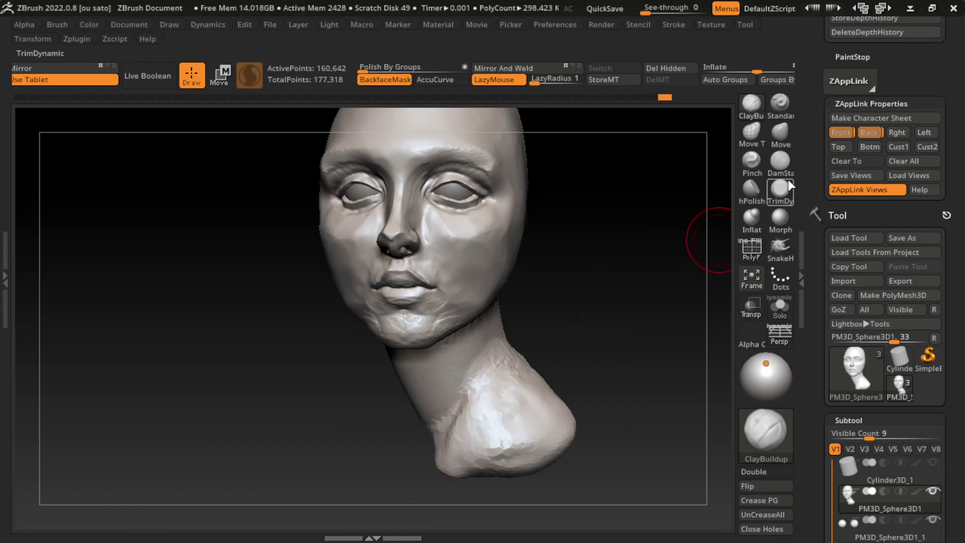
{"action": "left_click", "coordinate": [780, 161]}
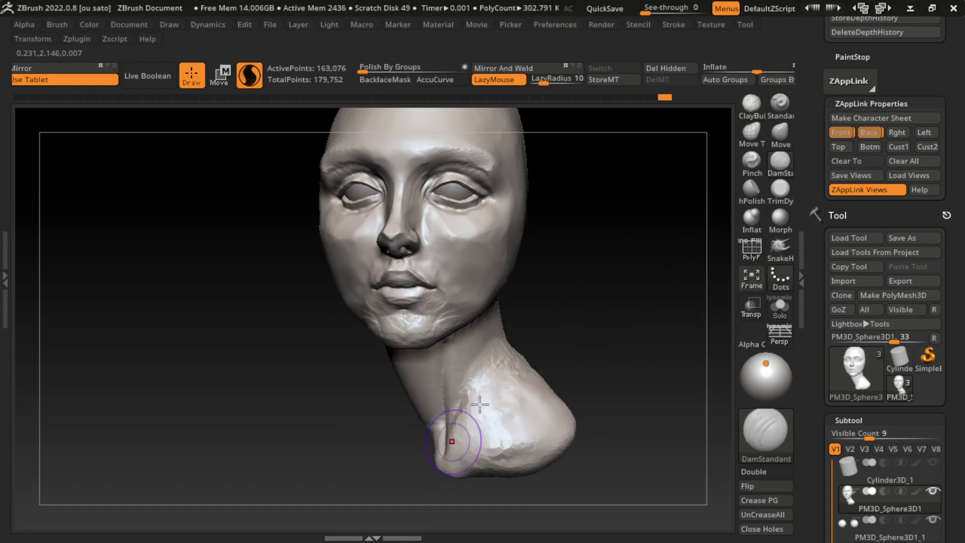
{"action": "key", "text": "b"}
{"action": "key", "text": "c"}
{"action": "key", "text": "b"}
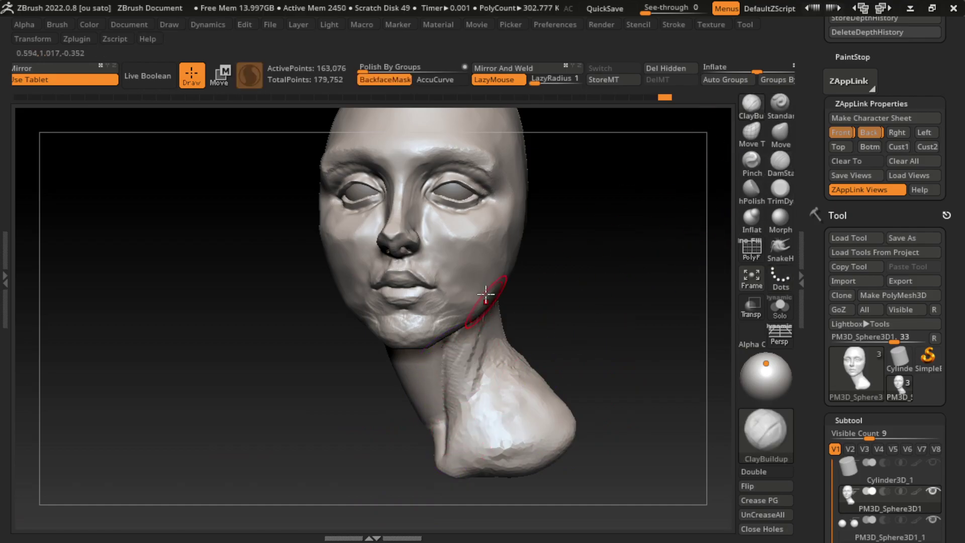
{"action": "mouse_move", "coordinate": [475, 382]}
{"action": "left_mouse_down"}
{"action": "mouse_move", "coordinate": [494, 324]}
{"action": "mouse_move", "coordinate": [560, 329]}
{"action": "mouse_move", "coordinate": [531, 394]}
{"action": "mouse_move", "coordinate": [538, 256]}
{"action": "left_mouse_up"}
{"action": "mouse_move", "coordinate": [538, 352]}
{"action": "left_mouse_down"}
{"action": "mouse_move", "coordinate": [533, 286]}
{"action": "mouse_move", "coordinate": [535, 342]}
{"action": "left_mouse_up"}
{"action": "left_click_drag", "start_coordinate": [678, 204], "coordinate": [645, 206]}
{"action": "left_click_drag", "start_coordinate": [515, 422], "coordinate": [505, 349]}
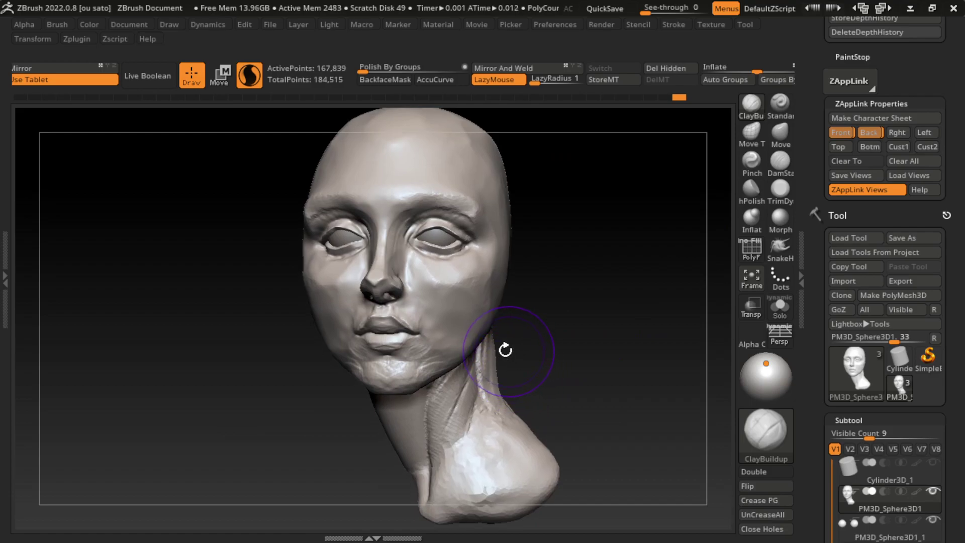
{"action": "right_click_drag", "start_coordinate": [491, 362], "coordinate": [493, 346]}
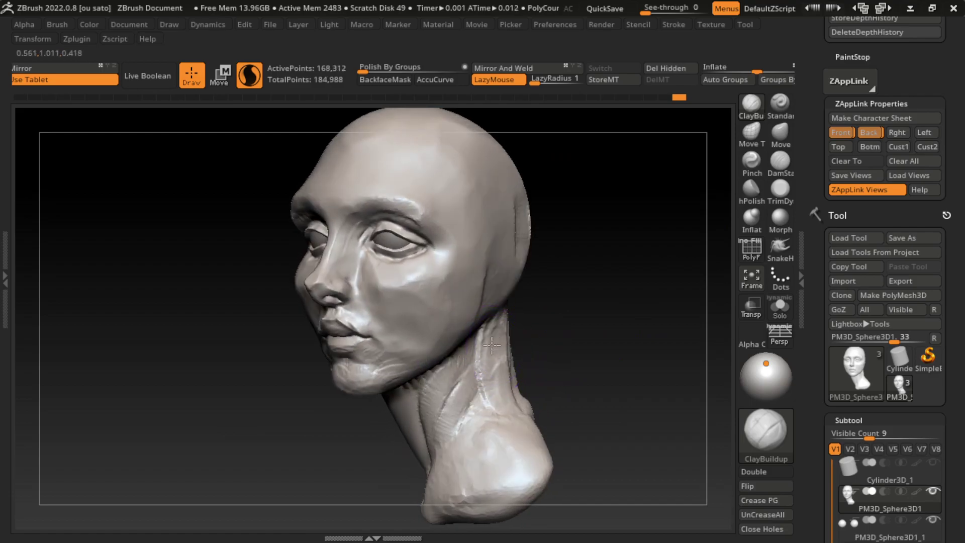
{"action": "mouse_move", "coordinate": [513, 306]}
{"action": "left_mouse_down"}
{"action": "mouse_move", "coordinate": [510, 338]}
{"action": "mouse_move", "coordinate": [535, 409]}
{"action": "left_mouse_up"}
{"action": "mouse_move", "coordinate": [534, 409]}
{"action": "right_mouse_down"}
{"action": "mouse_move", "coordinate": [601, 422]}
{"action": "mouse_move", "coordinate": [706, 264]}
{"action": "mouse_move", "coordinate": [650, 258]}
{"action": "mouse_move", "coordinate": [547, 294]}
{"action": "right_mouse_up"}
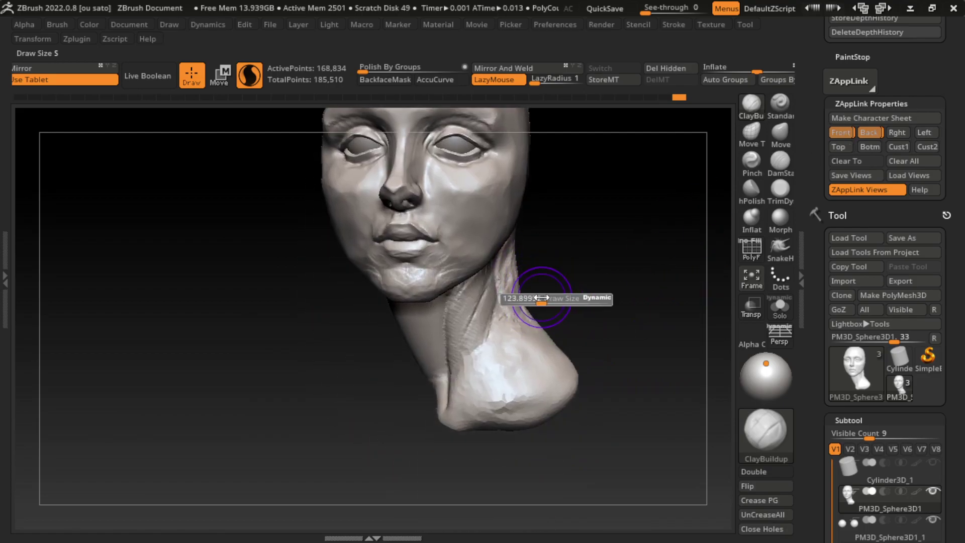
- Use DamStandard to carve a crease down the side of the neck
{"action": "left_click", "coordinate": [780, 162]}
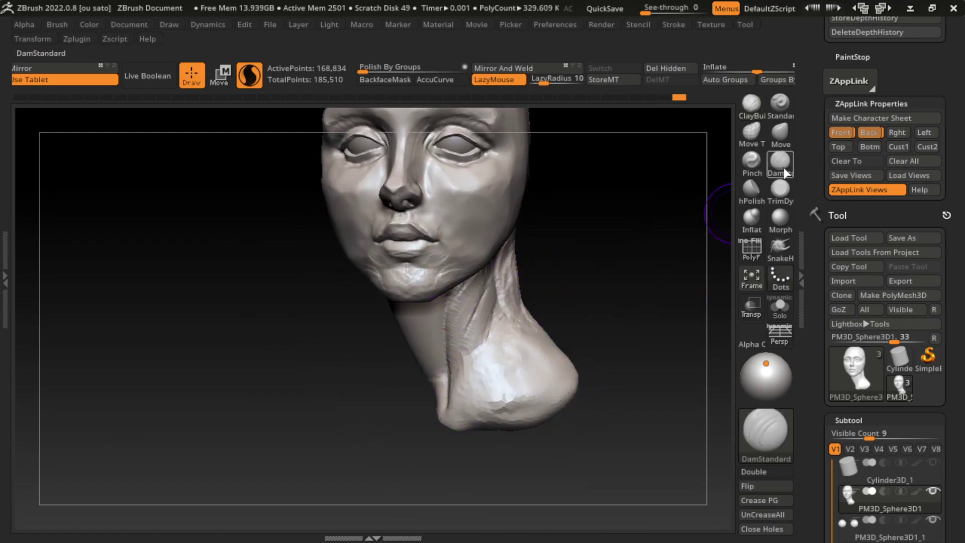
{"action": "right_click_drag", "start_coordinate": [502, 352], "coordinate": [459, 404]}
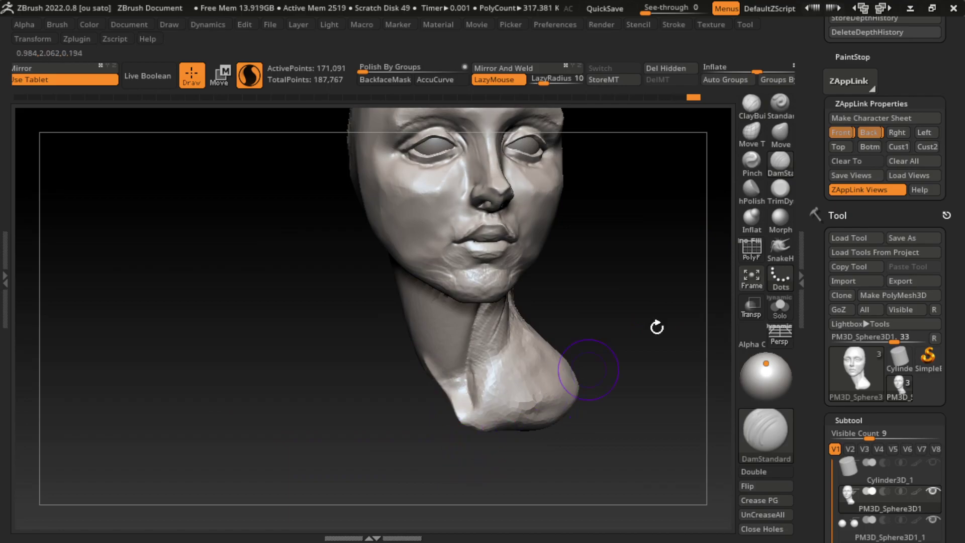
{"action": "left_click", "coordinate": [845, 132]}
{"action": "right_click_drag", "start_coordinate": [564, 295], "coordinate": [556, 306]}
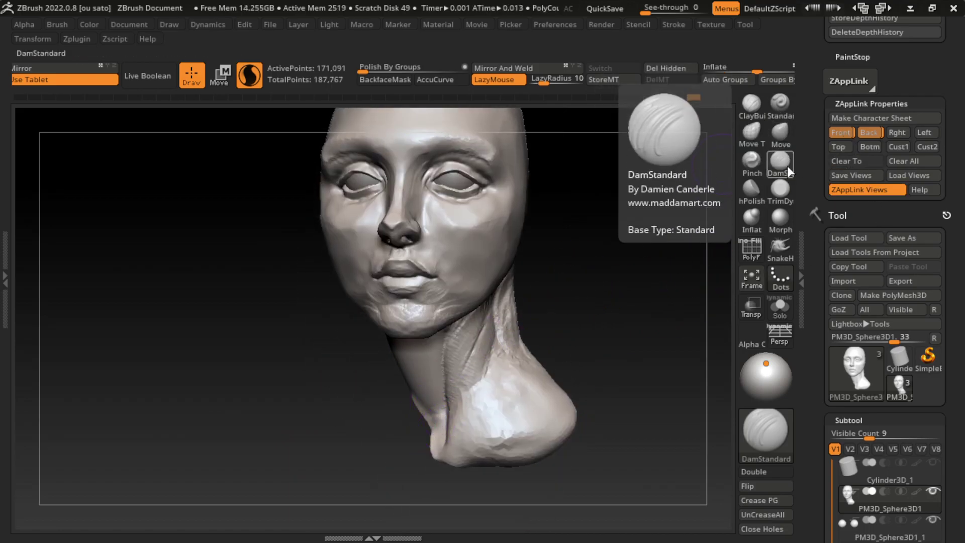
{"action": "key", "text": "b"}
{"action": "key", "text": "Escape"}
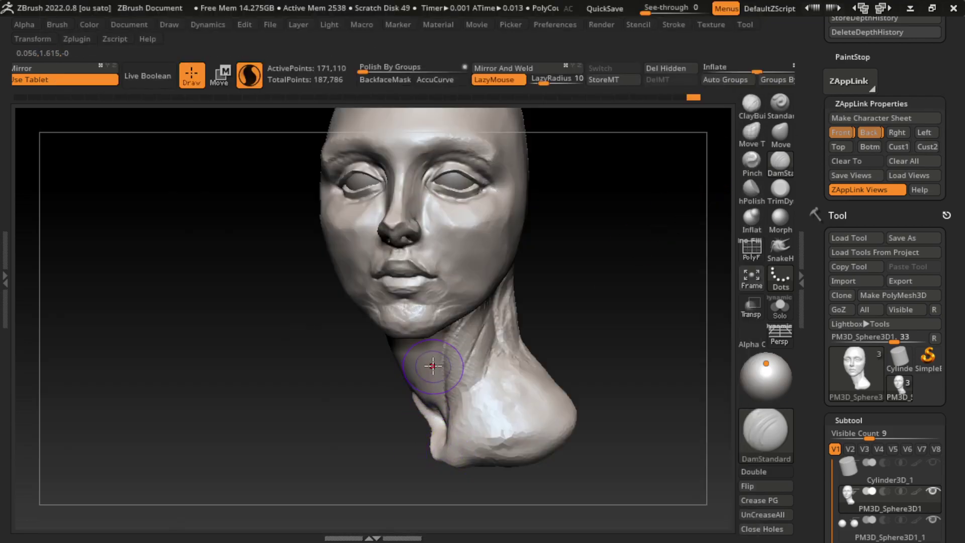
{"action": "left_click_drag", "start_coordinate": [433, 366], "coordinate": [426, 411]}
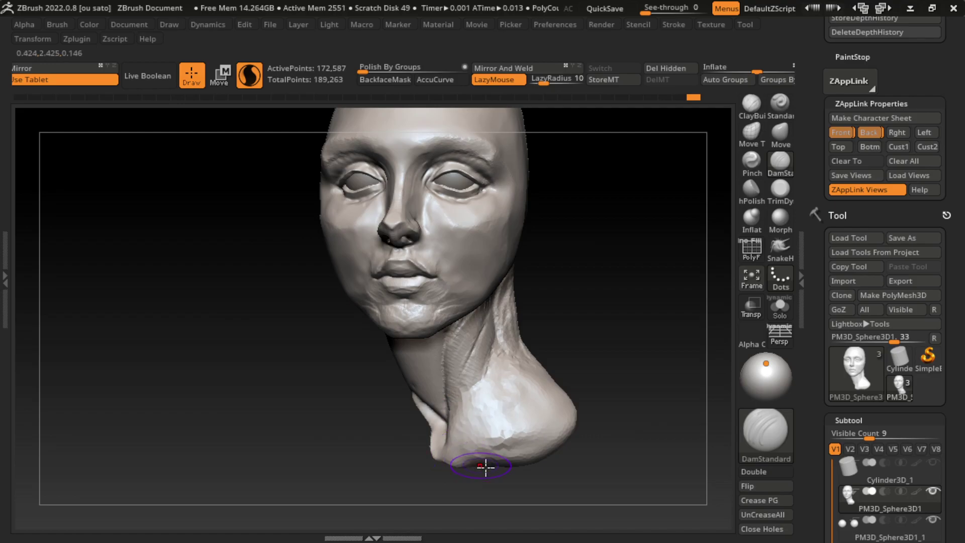
- Return to ClayBuildup, enable BackfaceMask, and build up the crease under the chin
{"action": "left_click", "coordinate": [751, 107]}
{"action": "mouse_move", "coordinate": [640, 276]}
{"action": "left_mouse_down"}
{"action": "mouse_move", "coordinate": [710, 269]}
{"action": "mouse_move", "coordinate": [667, 286]}
{"action": "left_mouse_up"}
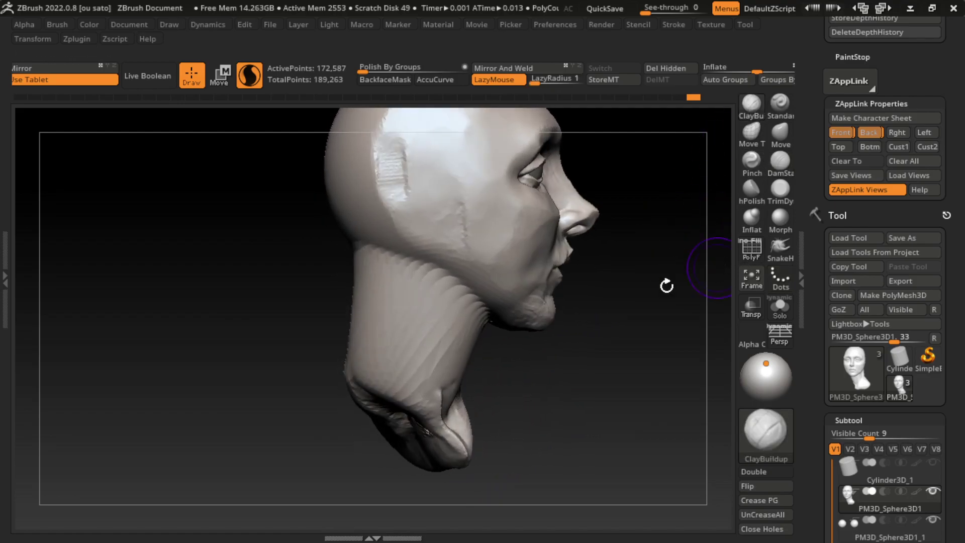
{"action": "left_click_drag", "start_coordinate": [445, 437], "coordinate": [453, 443]}
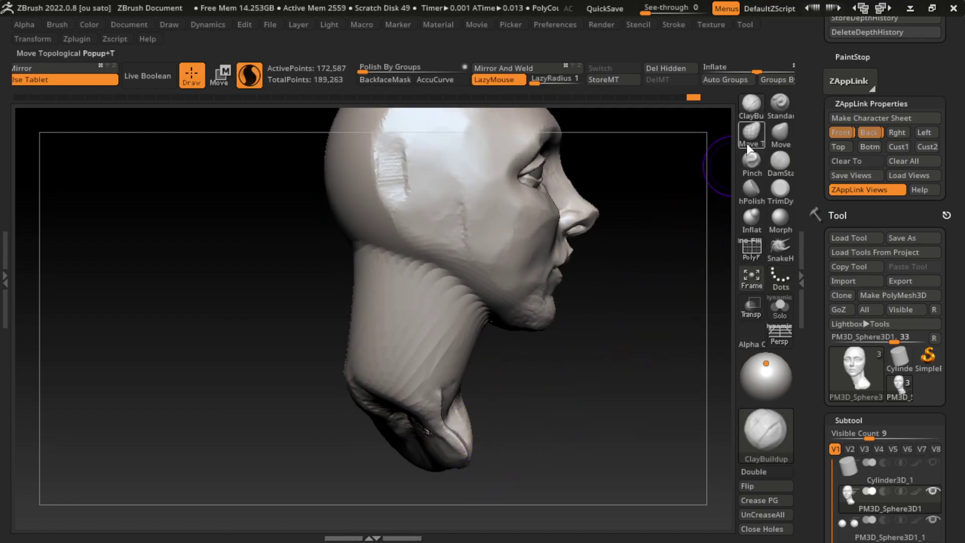
{"action": "mouse_move", "coordinate": [628, 281]}
{"action": "left_mouse_down"}
{"action": "mouse_move", "coordinate": [607, 320]}
{"action": "mouse_move", "coordinate": [535, 369]}
{"action": "mouse_move", "coordinate": [441, 352]}
{"action": "mouse_move", "coordinate": [411, 327]}
{"action": "left_mouse_up"}
{"action": "left_click", "coordinate": [385, 80]}
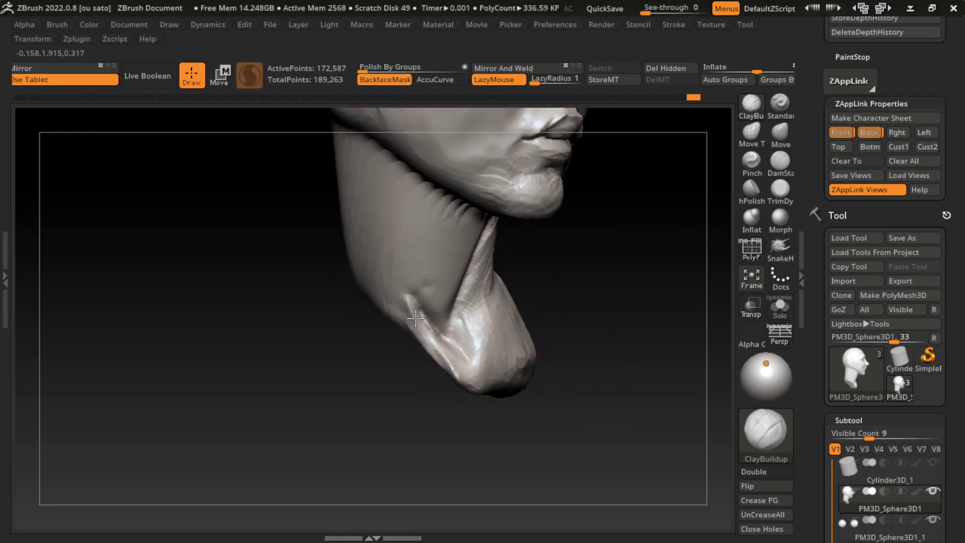
{"action": "left_click_drag", "start_coordinate": [400, 291], "coordinate": [427, 351]}
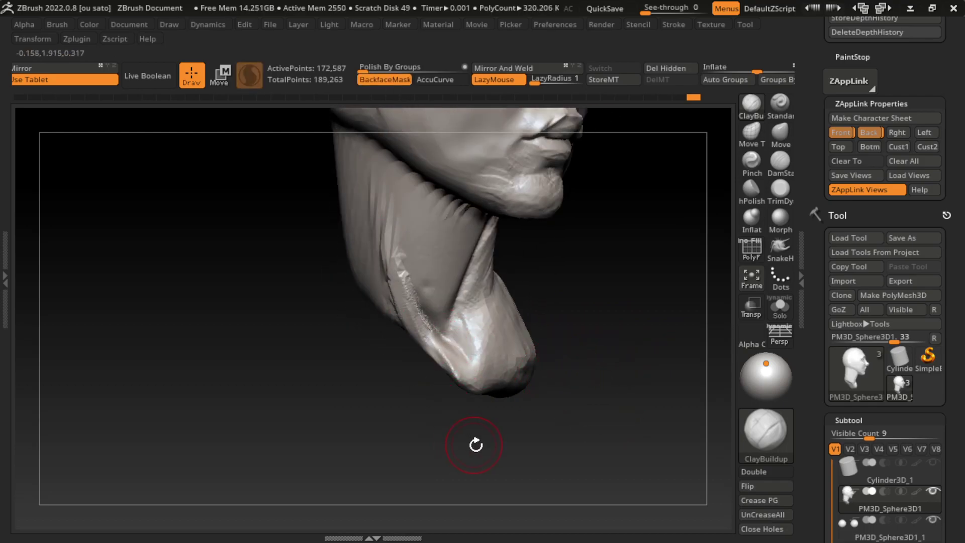
- Deepen the lower-left neck crease and build clay on the lower neck and jaw
{"action": "mouse_move", "coordinate": [474, 446]}
{"action": "left_mouse_down"}
{"action": "mouse_move", "coordinate": [459, 433]}
{"action": "mouse_move", "coordinate": [455, 374]}
{"action": "left_mouse_up"}
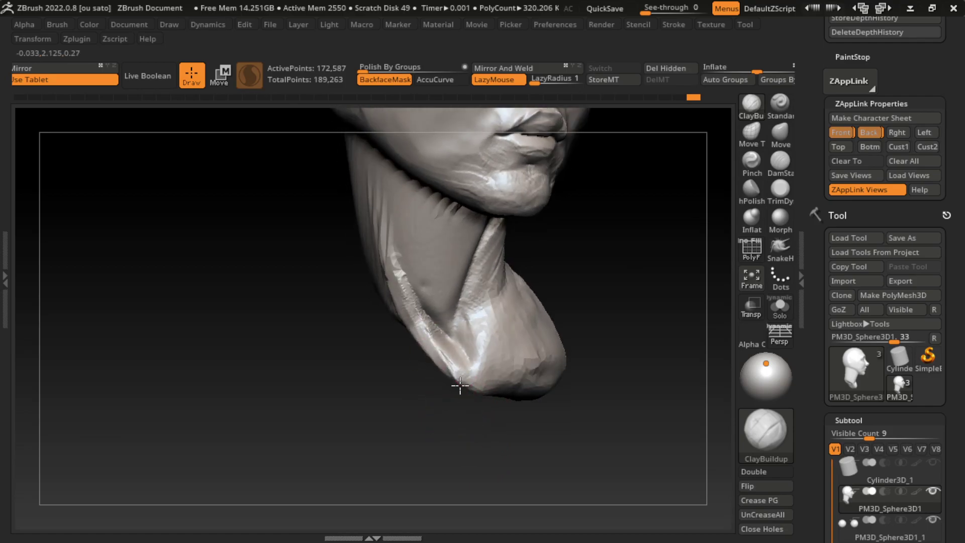
{"action": "left_click_drag", "start_coordinate": [498, 432], "coordinate": [528, 455]}
{"action": "left_click", "coordinate": [752, 276]}
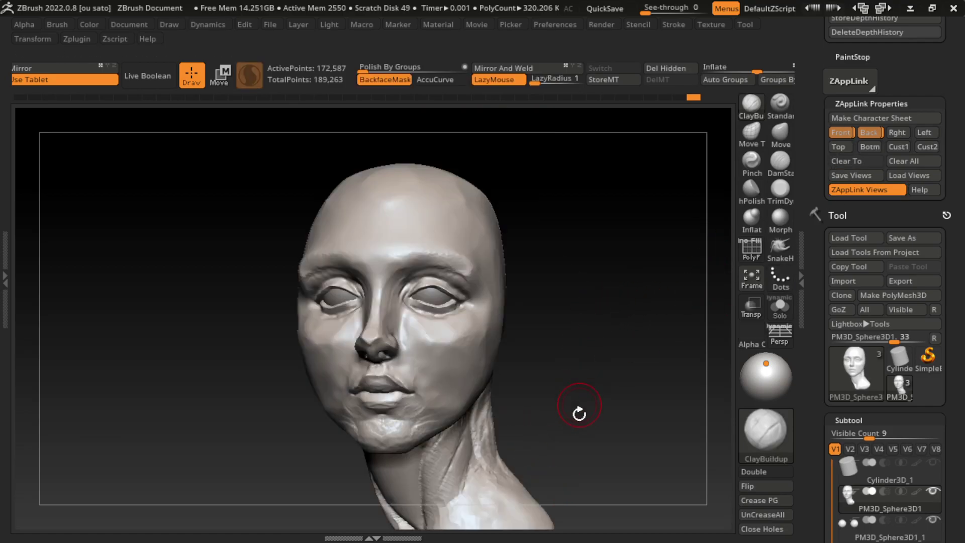
{"action": "left_click_drag", "start_coordinate": [579, 413], "coordinate": [583, 309]}
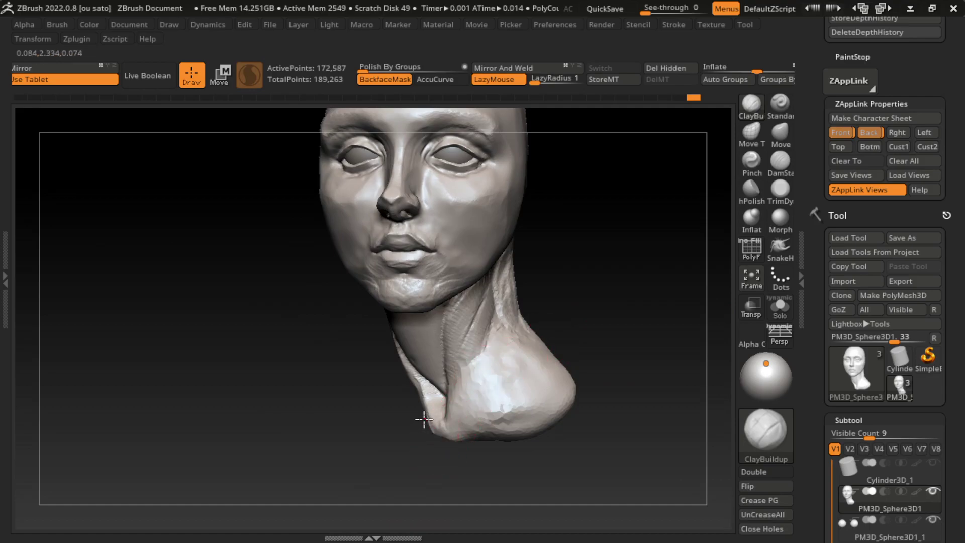
{"action": "left_click_drag", "start_coordinate": [442, 399], "coordinate": [448, 428]}
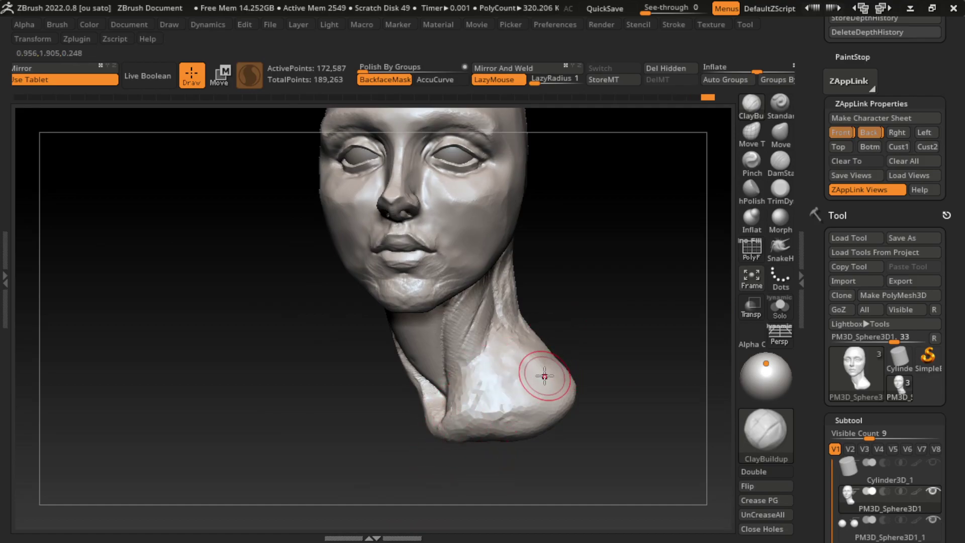
{"action": "left_click_drag", "start_coordinate": [603, 314], "coordinate": [649, 296]}
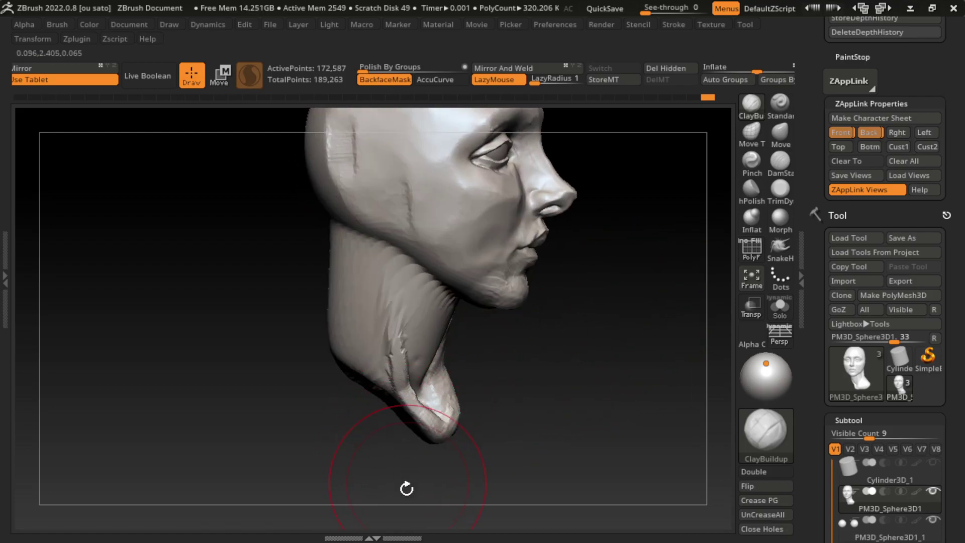
{"action": "mouse_move", "coordinate": [409, 485]}
{"action": "left_mouse_down"}
{"action": "mouse_move", "coordinate": [356, 398]}
{"action": "mouse_move", "coordinate": [410, 421]}
{"action": "left_mouse_up"}
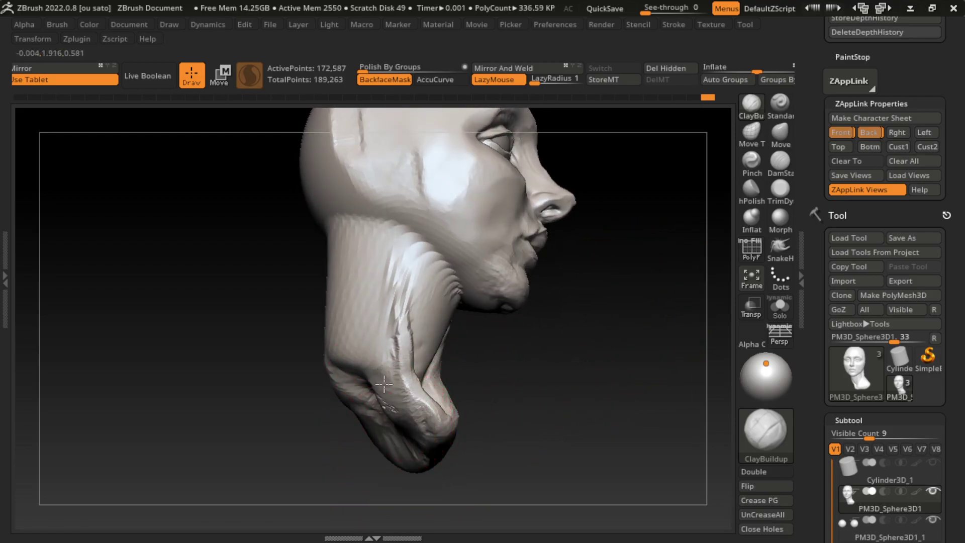
{"action": "left_click_drag", "start_coordinate": [376, 383], "coordinate": [398, 430]}
- Add more clay and smoothing strokes along the lower and front neck
{"action": "left_click_drag", "start_coordinate": [453, 490], "coordinate": [478, 477]}
{"action": "mouse_move", "coordinate": [383, 399]}
{"action": "left_mouse_down"}
{"action": "mouse_move", "coordinate": [395, 468]}
{"action": "mouse_move", "coordinate": [365, 370]}
{"action": "mouse_move", "coordinate": [397, 427]}
{"action": "left_mouse_up"}
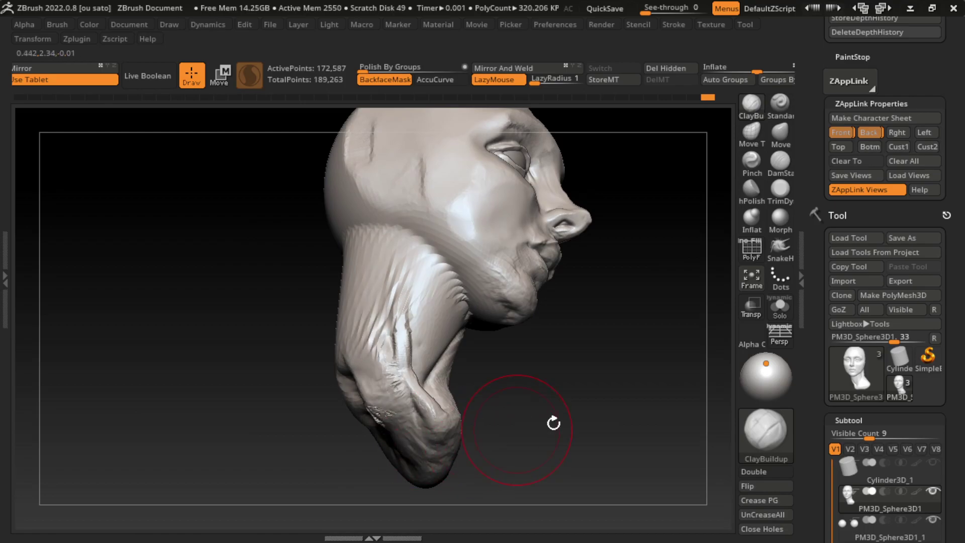
{"action": "mouse_move", "coordinate": [553, 422]}
{"action": "left_mouse_down"}
{"action": "mouse_move", "coordinate": [560, 459]}
{"action": "mouse_move", "coordinate": [596, 465]}
{"action": "left_mouse_up"}
{"action": "mouse_move", "coordinate": [402, 433]}
{"action": "left_mouse_down"}
{"action": "mouse_move", "coordinate": [370, 317]}
{"action": "mouse_move", "coordinate": [372, 435]}
{"action": "mouse_move", "coordinate": [344, 345]}
{"action": "left_mouse_up"}
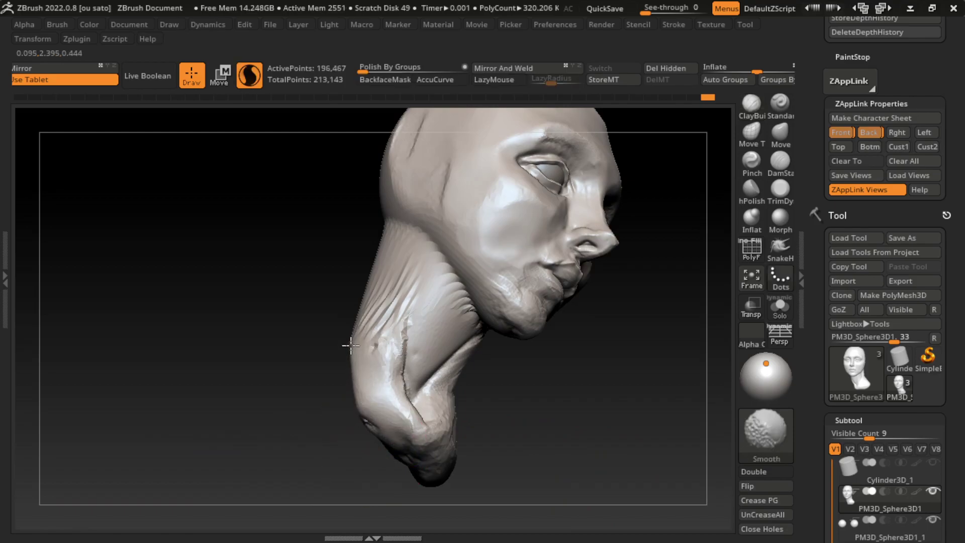
{"action": "left_click_drag", "start_coordinate": [582, 431], "coordinate": [574, 403]}
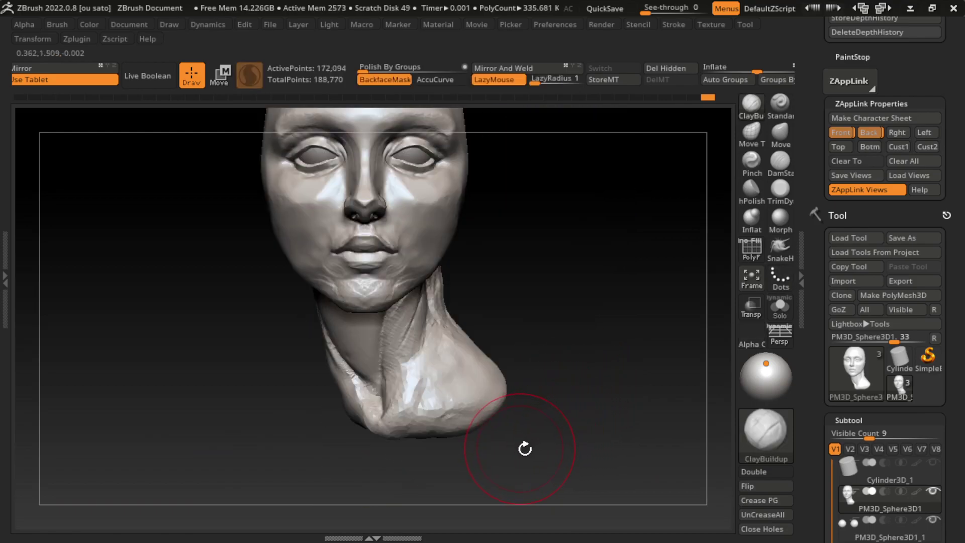
{"action": "mouse_move", "coordinate": [525, 448]}
{"action": "left_mouse_down"}
{"action": "mouse_move", "coordinate": [345, 377]}
{"action": "mouse_move", "coordinate": [356, 258]}
{"action": "left_mouse_up"}
{"action": "left_click_drag", "start_coordinate": [352, 352], "coordinate": [345, 291], "text": "shift"}
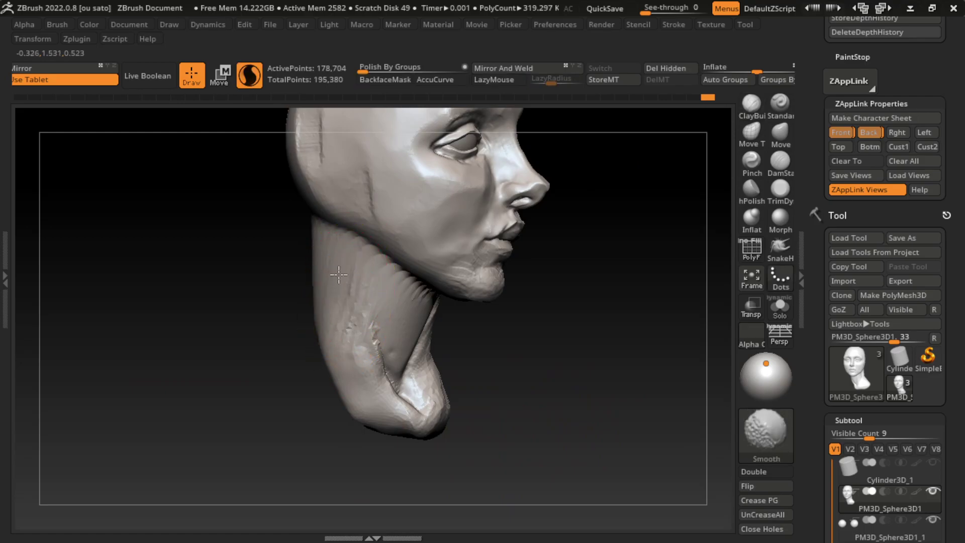
{"action": "mouse_move", "coordinate": [322, 217]}
{"action": "left_mouse_down"}
{"action": "mouse_move", "coordinate": [375, 387]}
{"action": "mouse_move", "coordinate": [327, 266]}
{"action": "left_mouse_up"}
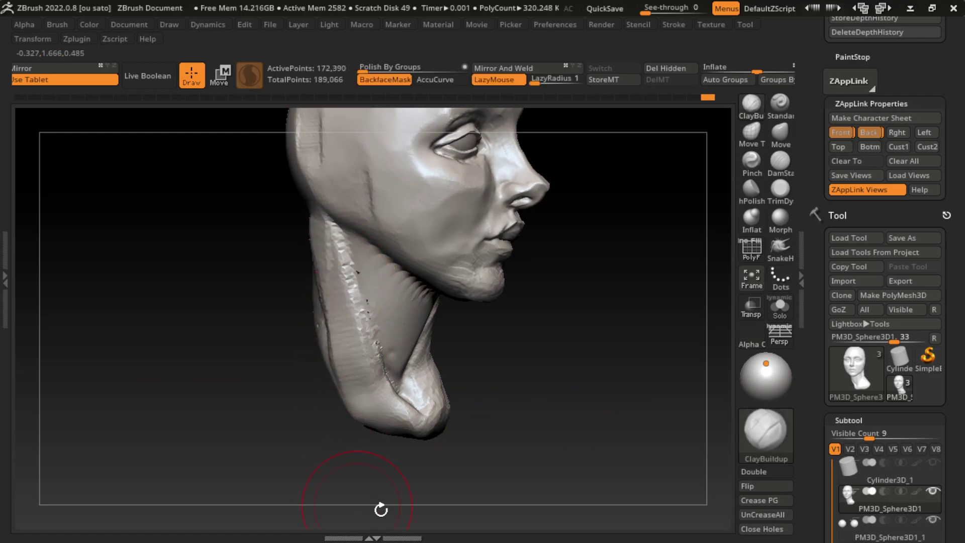
- Return the head to an upright front view and shrink the brush size
{"action": "left_click", "coordinate": [835, 134]}
{"action": "mouse_move", "coordinate": [571, 344]}
{"action": "left_mouse_down"}
{"action": "mouse_move", "coordinate": [560, 287]}
{"action": "mouse_move", "coordinate": [538, 392]}
{"action": "left_mouse_up"}
{"action": "mouse_move", "coordinate": [540, 356]}
{"action": "left_mouse_down"}
{"action": "mouse_move", "coordinate": [556, 403]}
{"action": "mouse_move", "coordinate": [507, 387]}
{"action": "mouse_move", "coordinate": [501, 405]}
{"action": "mouse_move", "coordinate": [497, 382]}
{"action": "mouse_move", "coordinate": [562, 383]}
{"action": "mouse_move", "coordinate": [521, 345]}
{"action": "mouse_move", "coordinate": [543, 355]}
{"action": "left_mouse_up"}
{"action": "key", "text": "s"}
{"action": "key", "text": "b"}
{"action": "key", "text": "s"}
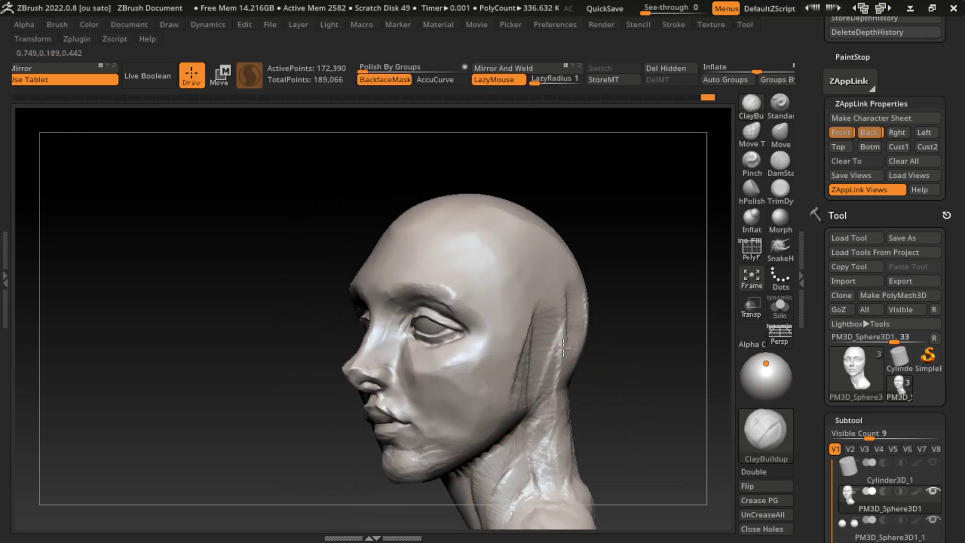
- Resize the brush, turn BackfaceMask off, and return to the front view
{"action": "left_click_drag", "start_coordinate": [704, 284], "coordinate": [558, 377], "text": "shift"}
{"action": "key", "text": "s"}
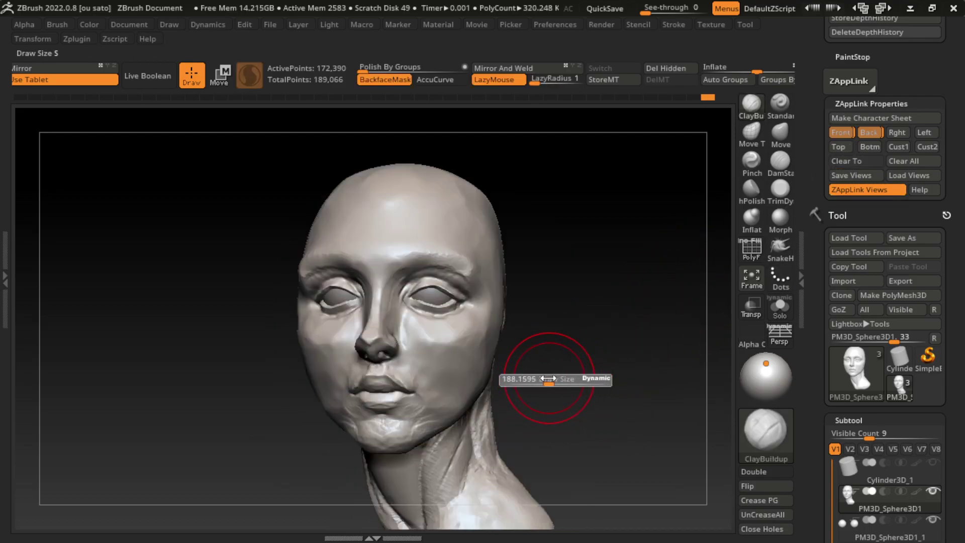
{"action": "left_click_drag", "start_coordinate": [526, 439], "coordinate": [517, 334]}
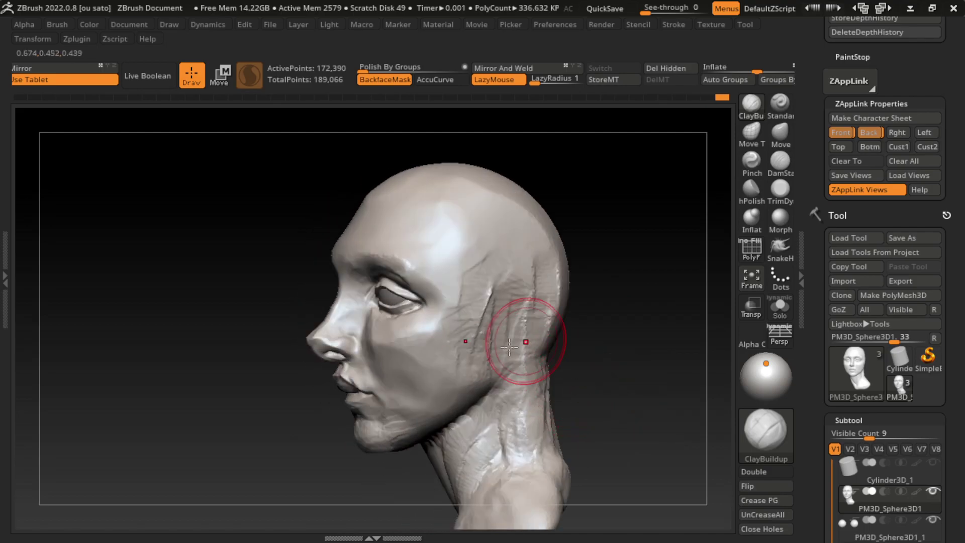
{"action": "left_click", "coordinate": [385, 79]}
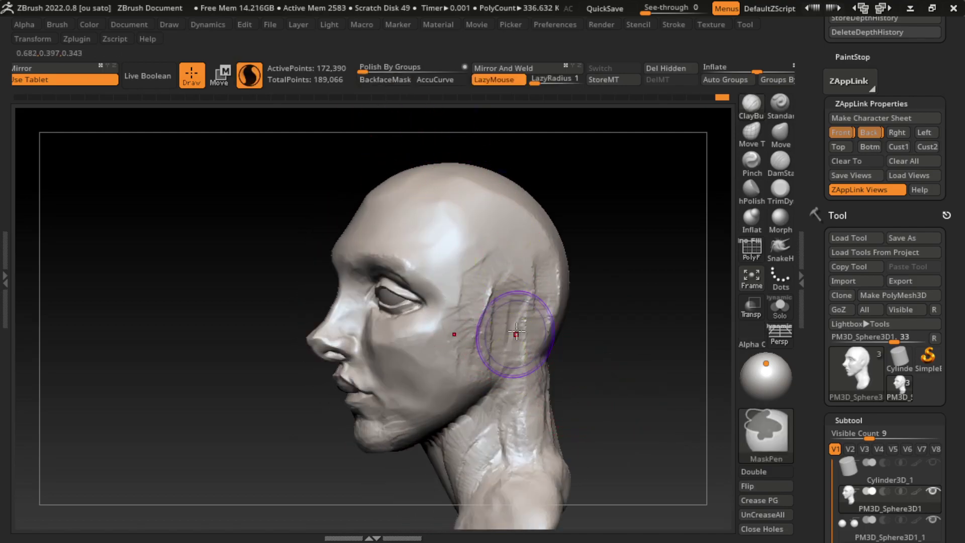
{"action": "left_click", "coordinate": [848, 133]}
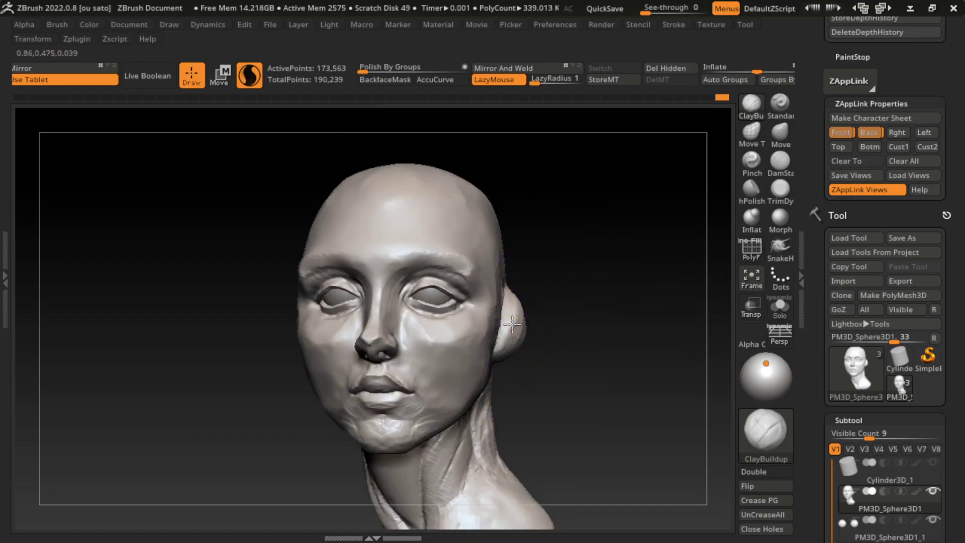
- Build the ear outward with clay strokes, undoing one stroke after selecting DamStandard
{"action": "left_click_drag", "start_coordinate": [513, 296], "coordinate": [510, 350]}
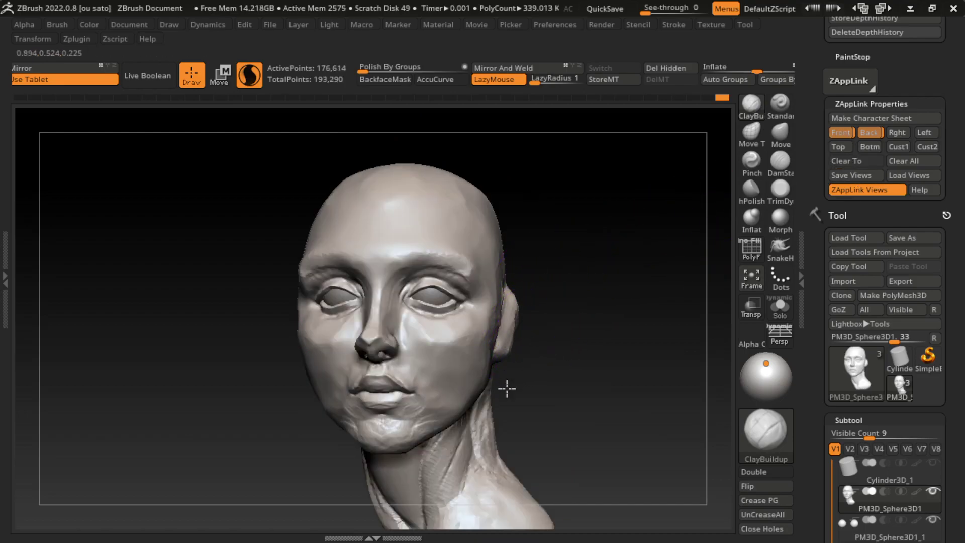
{"action": "left_click_drag", "start_coordinate": [513, 301], "coordinate": [513, 346]}
{"action": "mouse_move", "coordinate": [563, 322]}
{"action": "left_mouse_down"}
{"action": "mouse_move", "coordinate": [574, 327]}
{"action": "mouse_move", "coordinate": [522, 292]}
{"action": "left_mouse_up"}
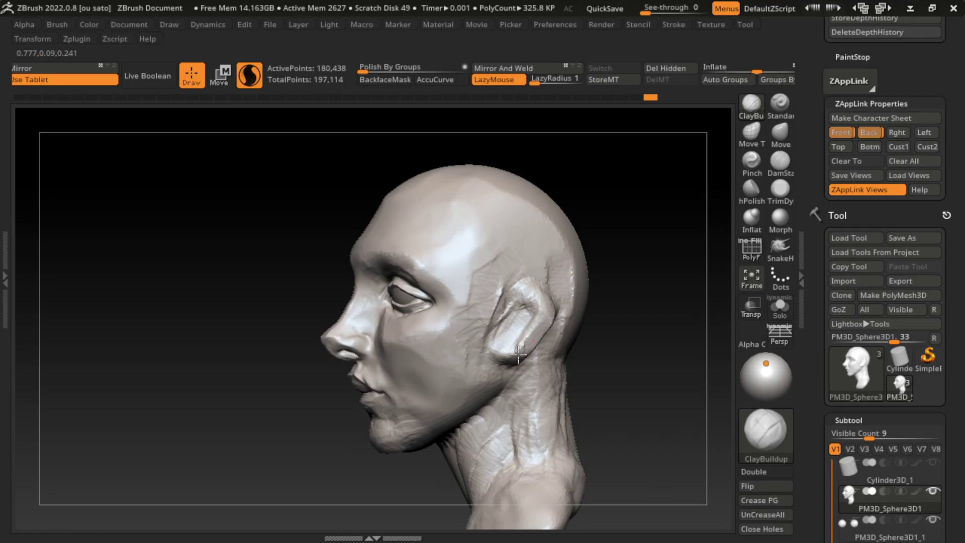
{"action": "left_click_drag", "start_coordinate": [523, 327], "coordinate": [518, 356]}
{"action": "mouse_move", "coordinate": [518, 297]}
{"action": "left_mouse_down"}
{"action": "mouse_move", "coordinate": [506, 314]}
{"action": "mouse_move", "coordinate": [517, 332]}
{"action": "left_mouse_up"}
{"action": "left_click", "coordinate": [780, 161]}
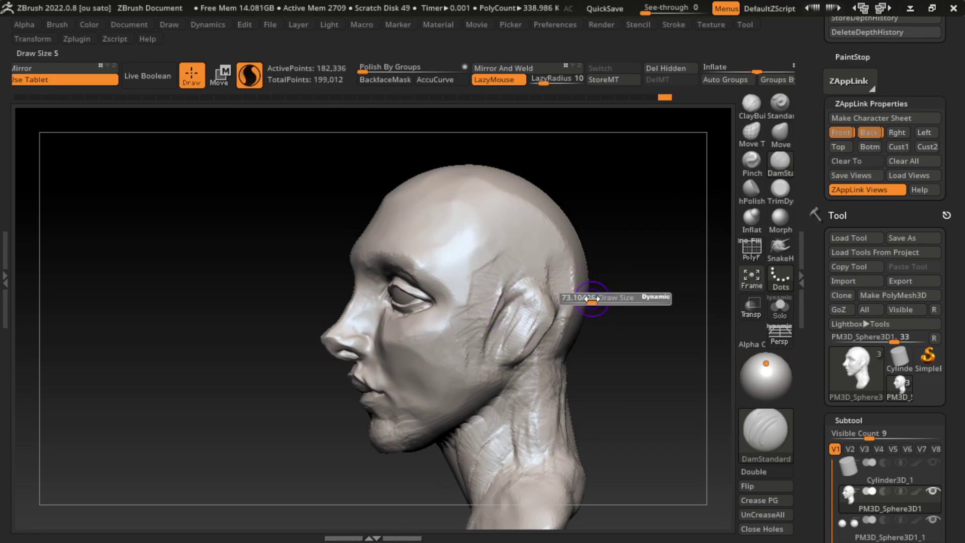
{"action": "key", "text": "ctrl+z"}
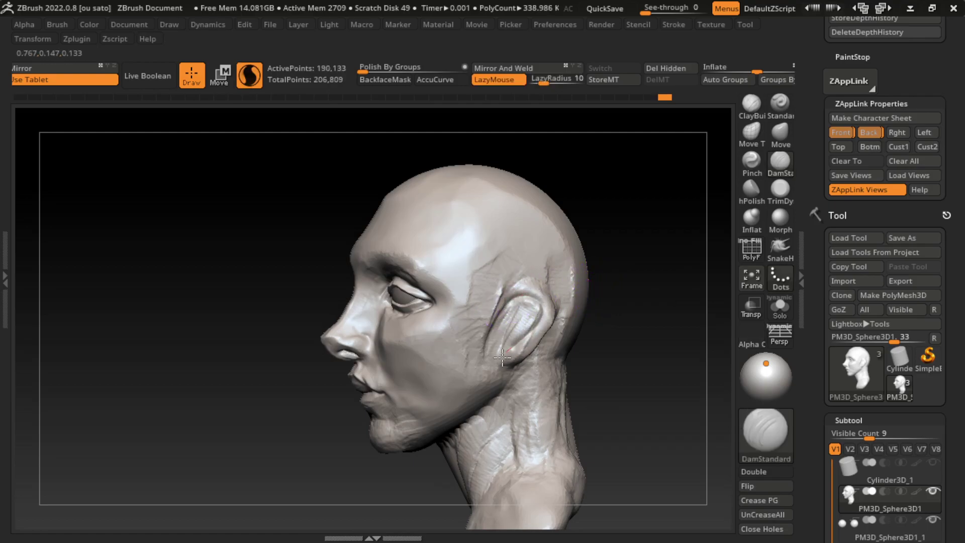
{"action": "left_click_drag", "start_coordinate": [624, 317], "coordinate": [559, 321]}
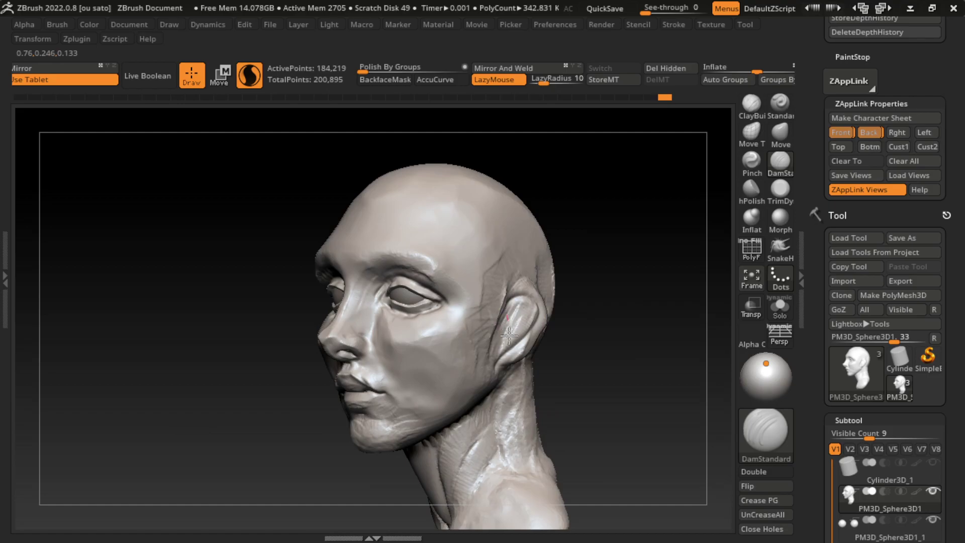
- Select ClayBuildup with B-C-B, add clay to the ear, and smooth it into the head
{"action": "key", "text": "b"}
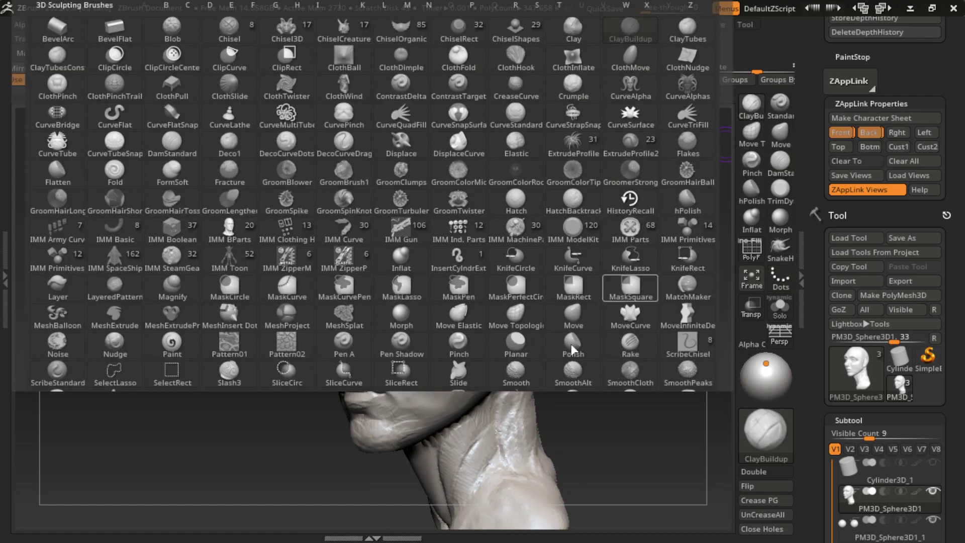
{"action": "key", "text": "c"}
{"action": "key", "text": "b"}
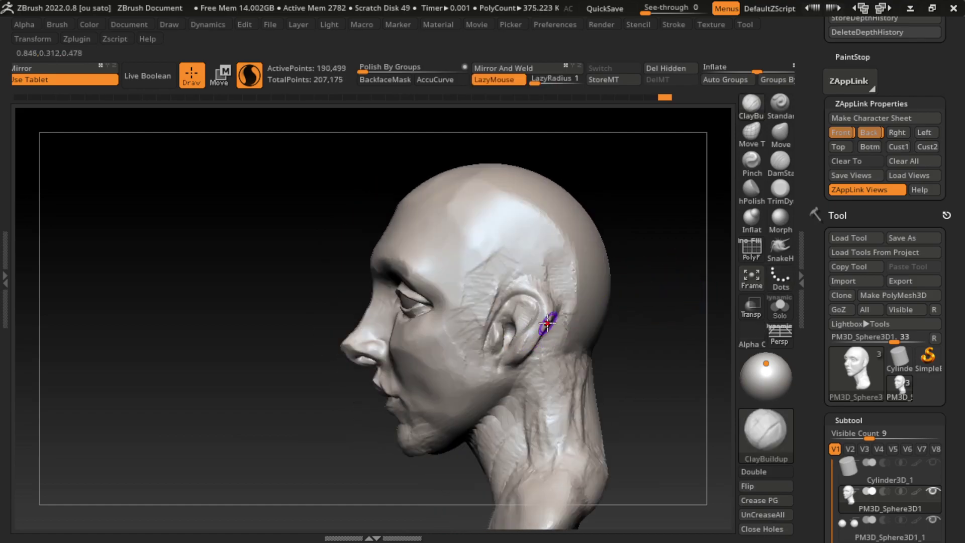
{"action": "left_click_drag", "start_coordinate": [547, 323], "coordinate": [551, 316]}
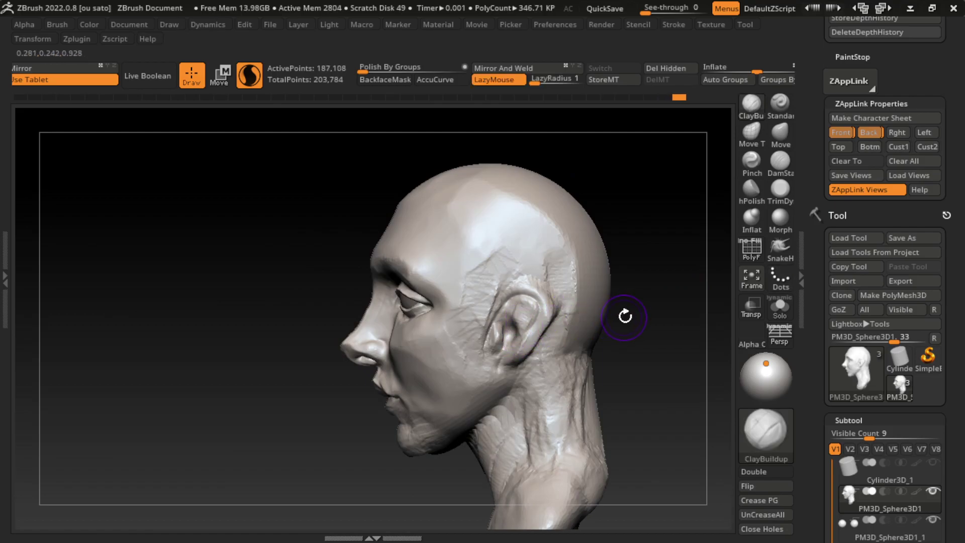
{"action": "left_click_drag", "start_coordinate": [625, 316], "coordinate": [624, 312]}
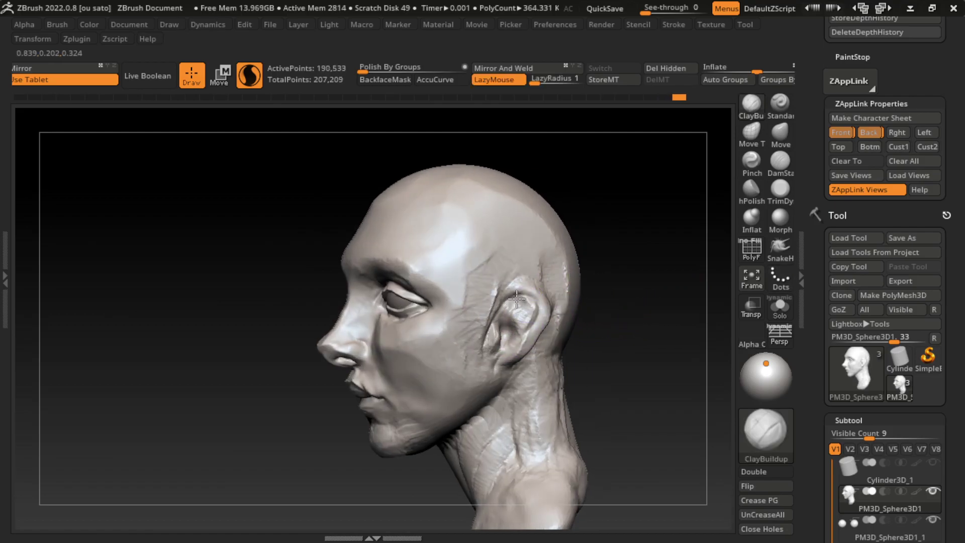
{"action": "left_click_drag", "start_coordinate": [510, 300], "coordinate": [528, 307], "text": "shift"}
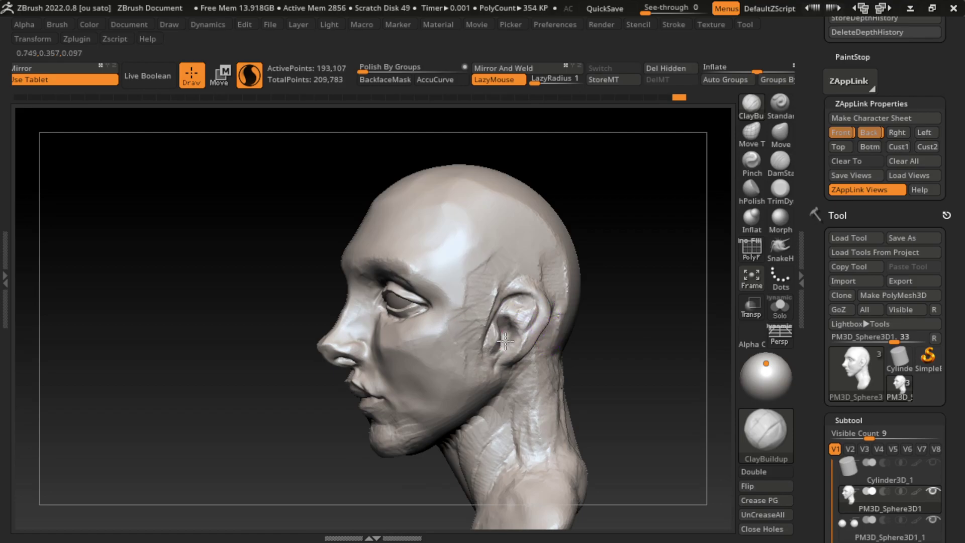
{"action": "left_click", "coordinate": [838, 134]}
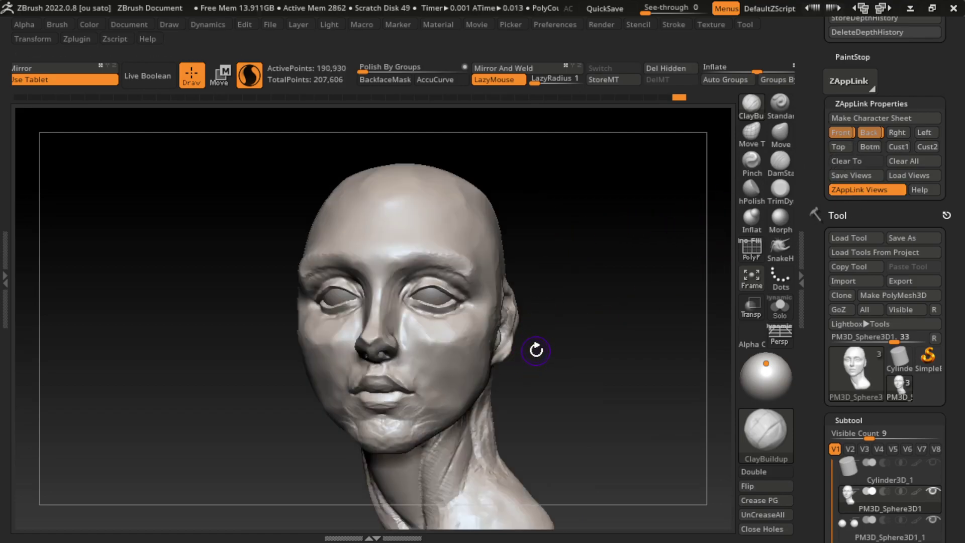
- Select DamStandard with B-D-S and rotate to inspect the back of the skull and ear
{"action": "left_click", "coordinate": [781, 132]}
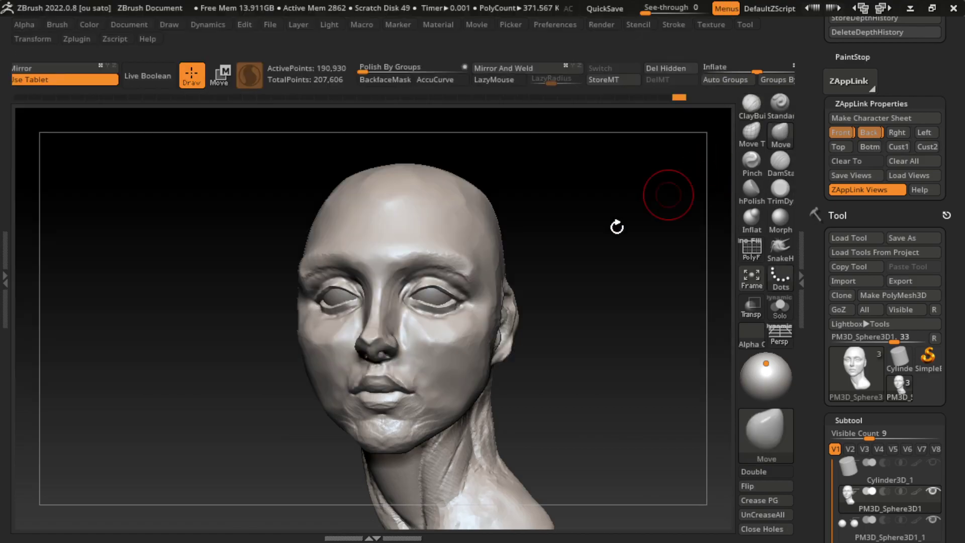
{"action": "mouse_move", "coordinate": [560, 302]}
{"action": "left_mouse_down"}
{"action": "mouse_move", "coordinate": [519, 300]}
{"action": "mouse_move", "coordinate": [556, 297]}
{"action": "mouse_move", "coordinate": [581, 334]}
{"action": "mouse_move", "coordinate": [571, 367]}
{"action": "left_mouse_up"}
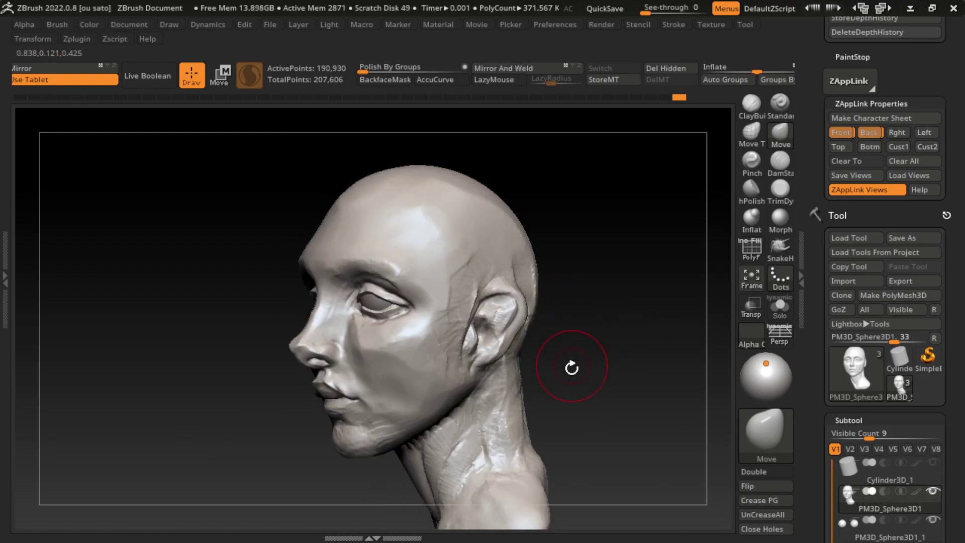
{"action": "key", "text": "b"}
{"action": "key", "text": "d"}
{"action": "key", "text": "s"}
{"action": "mouse_move", "coordinate": [630, 257]}
{"action": "left_mouse_down"}
{"action": "mouse_move", "coordinate": [526, 311]}
{"action": "mouse_move", "coordinate": [504, 284]}
{"action": "left_mouse_up"}
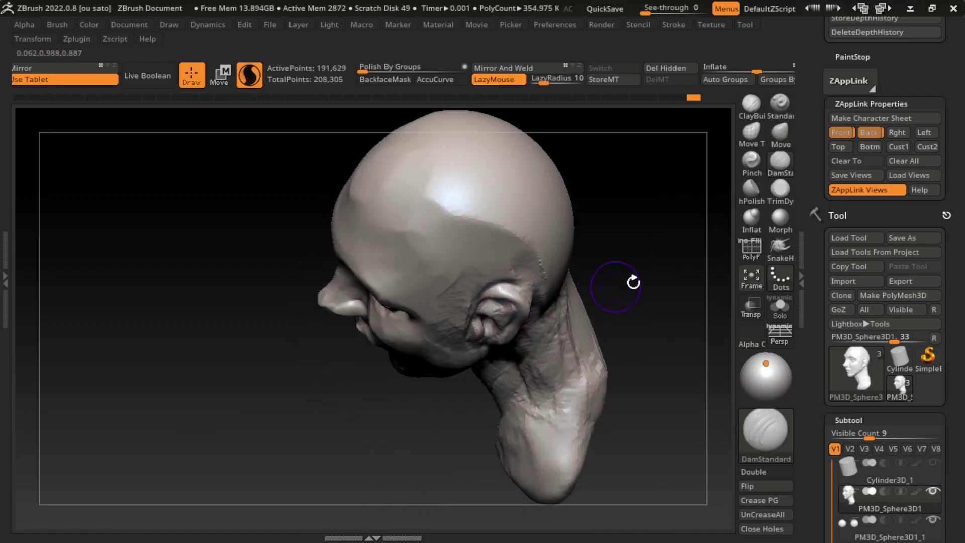
{"action": "left_click_drag", "start_coordinate": [634, 282], "coordinate": [509, 296]}
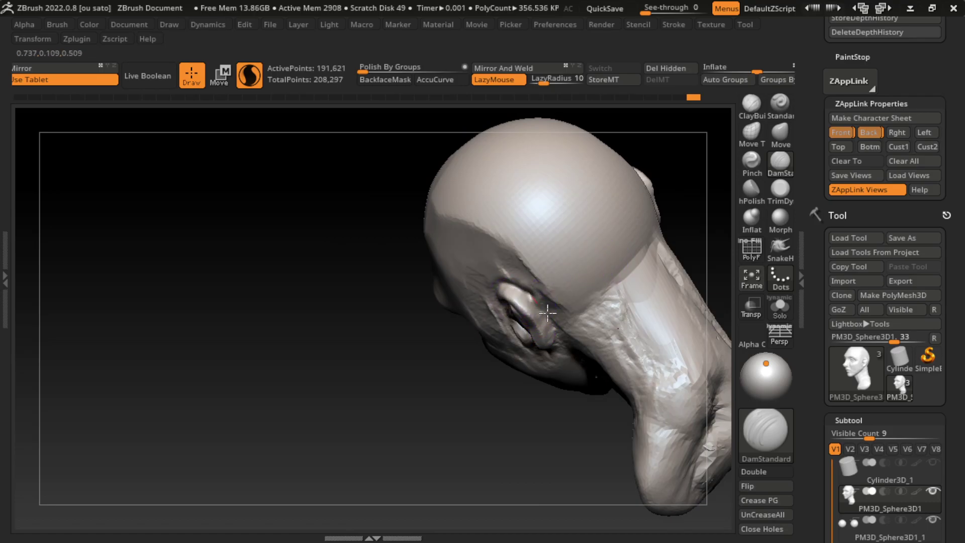
{"action": "left_click", "coordinate": [840, 132]}
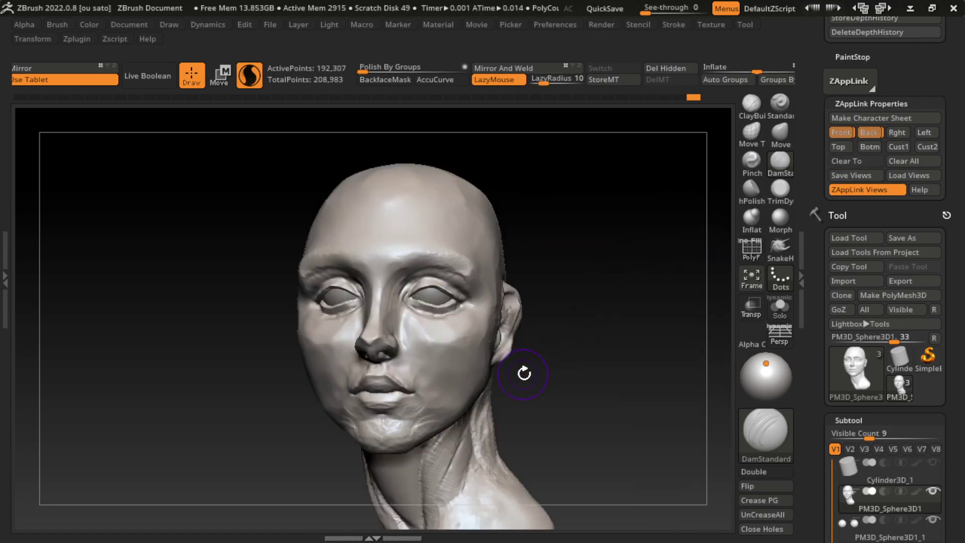
- Zoom on the ear, then smooth and carve its helix and antihelix ridges
{"action": "key", "text": "1"}
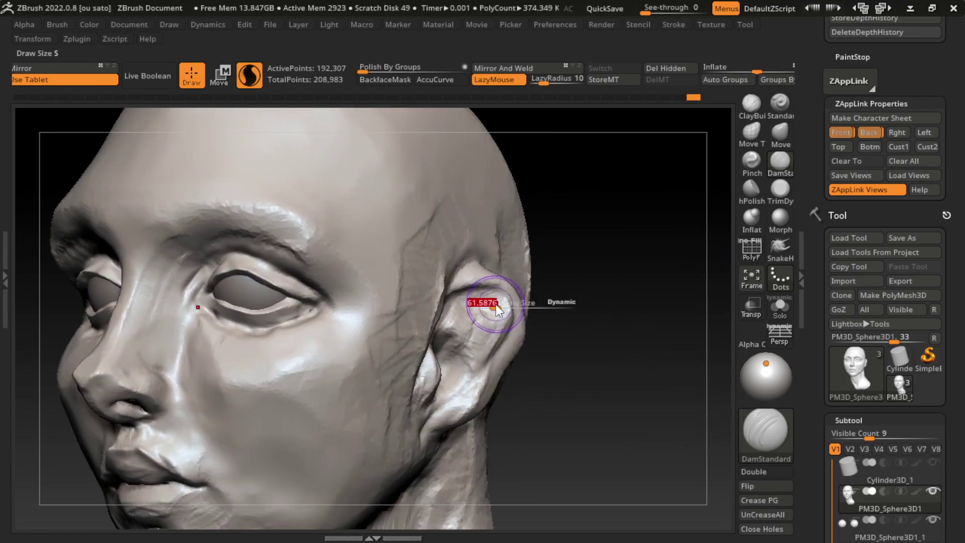
{"action": "right_click_drag", "start_coordinate": [513, 325], "coordinate": [497, 294]}
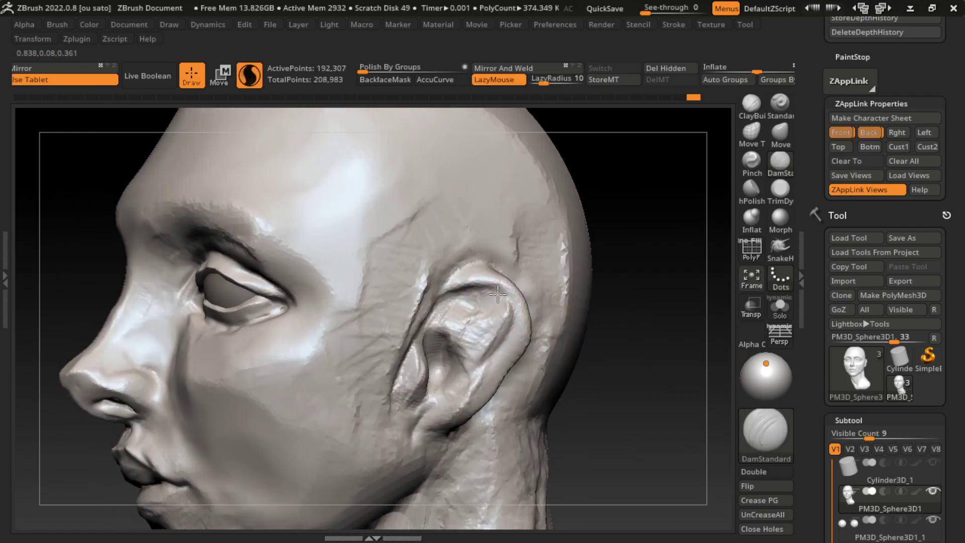
{"action": "mouse_move", "coordinate": [483, 380]}
{"action": "left_mouse_down"}
{"action": "mouse_move", "coordinate": [460, 402]}
{"action": "mouse_move", "coordinate": [495, 351]}
{"action": "mouse_move", "coordinate": [505, 296]}
{"action": "mouse_move", "coordinate": [430, 377]}
{"action": "left_mouse_up"}
{"action": "left_click_drag", "start_coordinate": [468, 302], "coordinate": [436, 312]}
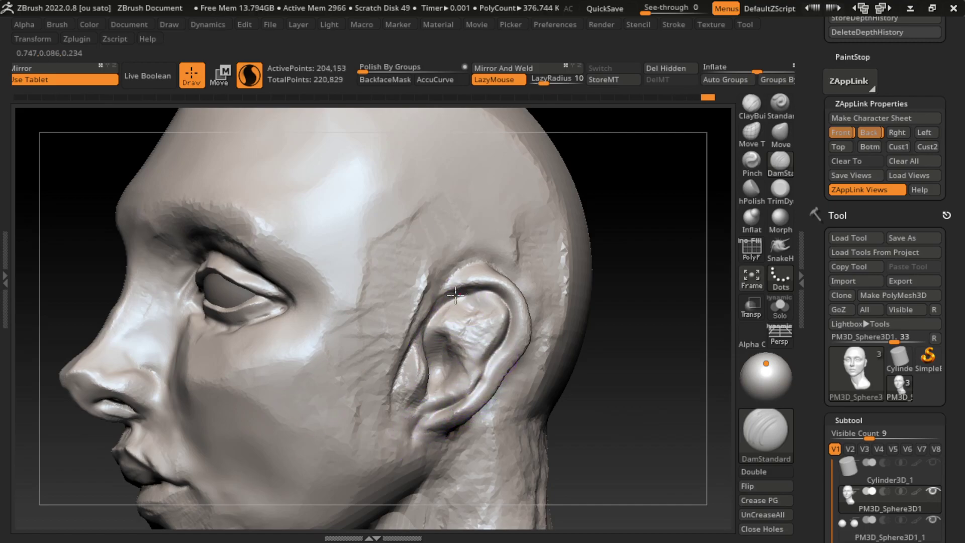
- Build up the front of the ear near the tragus with ClayBuildup, then check the whole bust
{"action": "key", "text": "b"}
{"action": "key", "text": "c"}
{"action": "key", "text": "b"}
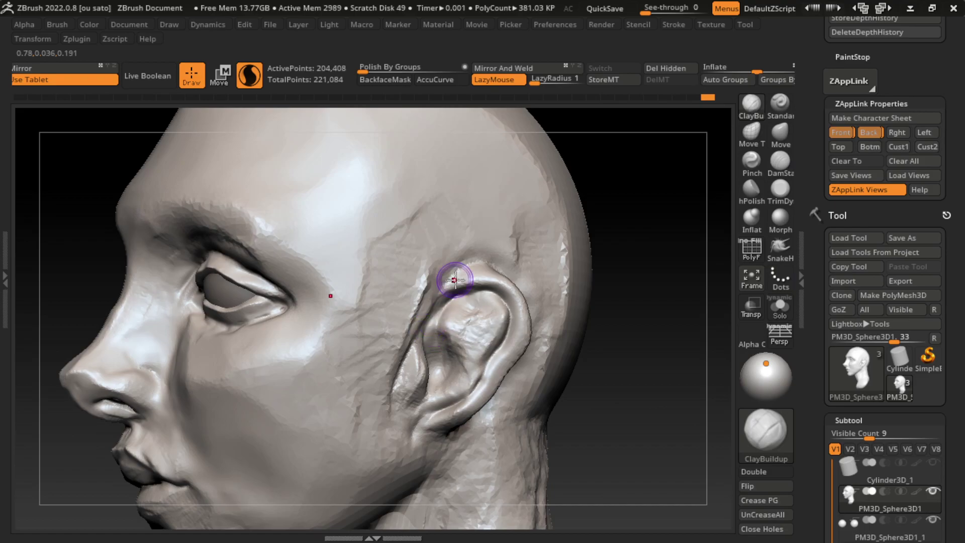
{"action": "left_click_drag", "start_coordinate": [454, 279], "coordinate": [421, 347]}
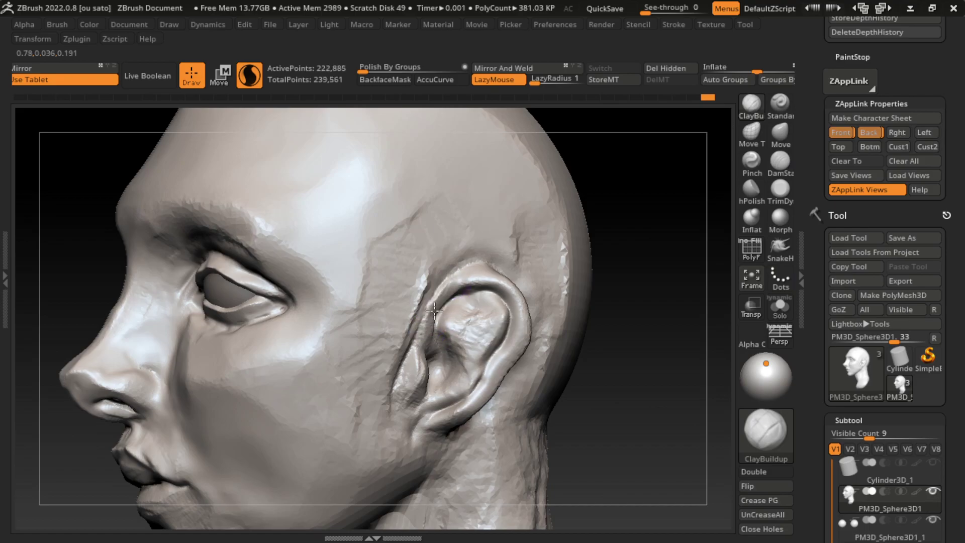
{"action": "key", "text": "f"}
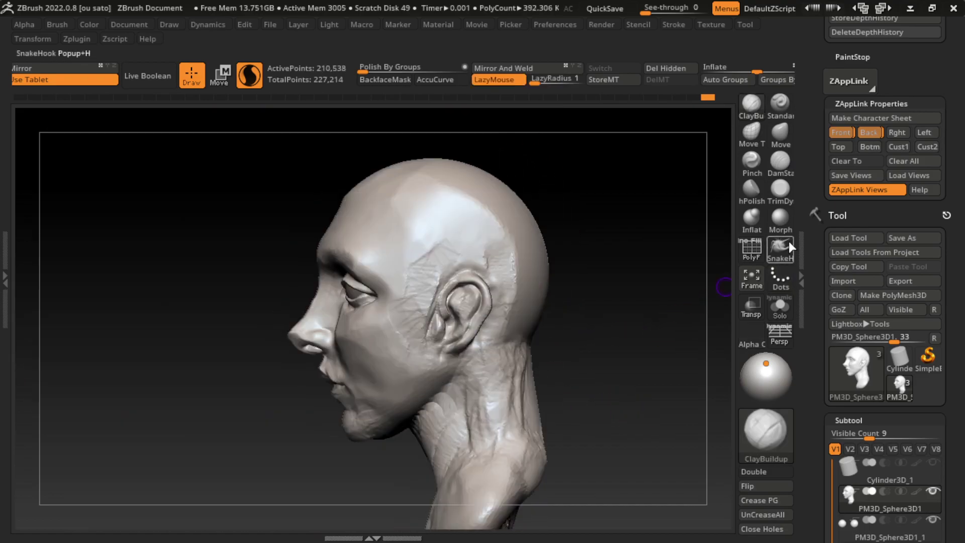
{"action": "left_click", "coordinate": [848, 133]}
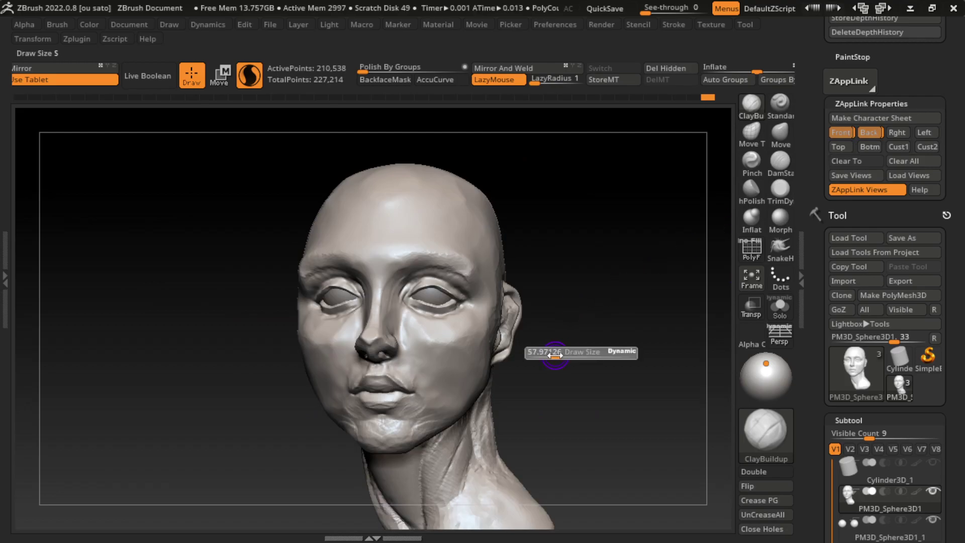
{"action": "mouse_move", "coordinate": [623, 310]}
{"action": "left_mouse_down"}
{"action": "mouse_move", "coordinate": [514, 438]}
{"action": "mouse_move", "coordinate": [511, 363]}
{"action": "left_mouse_up"}
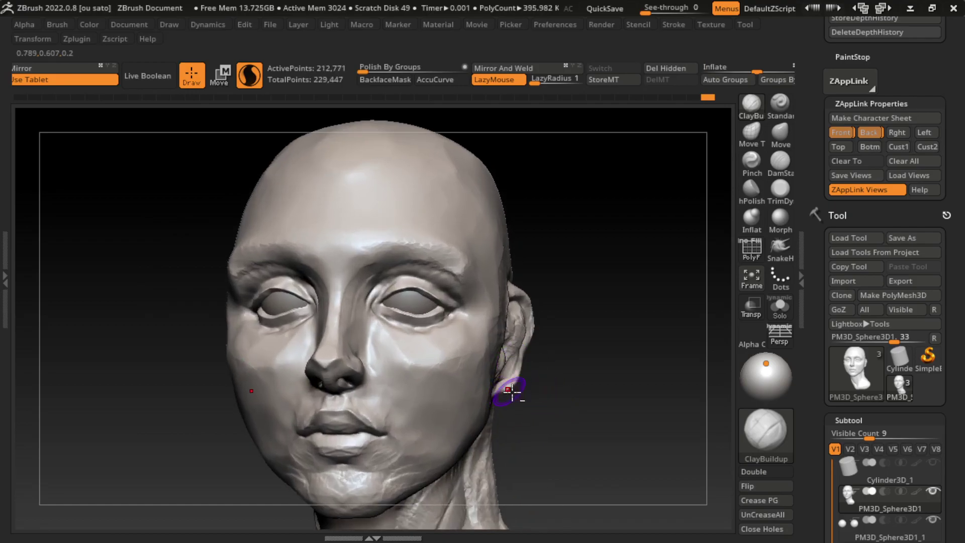
{"action": "mouse_move", "coordinate": [583, 456]}
{"action": "left_mouse_down", "text": "alt"}
{"action": "mouse_move", "coordinate": [567, 370]}
{"action": "mouse_move", "coordinate": [708, 285]}
{"action": "left_mouse_up", "text": "alt"}
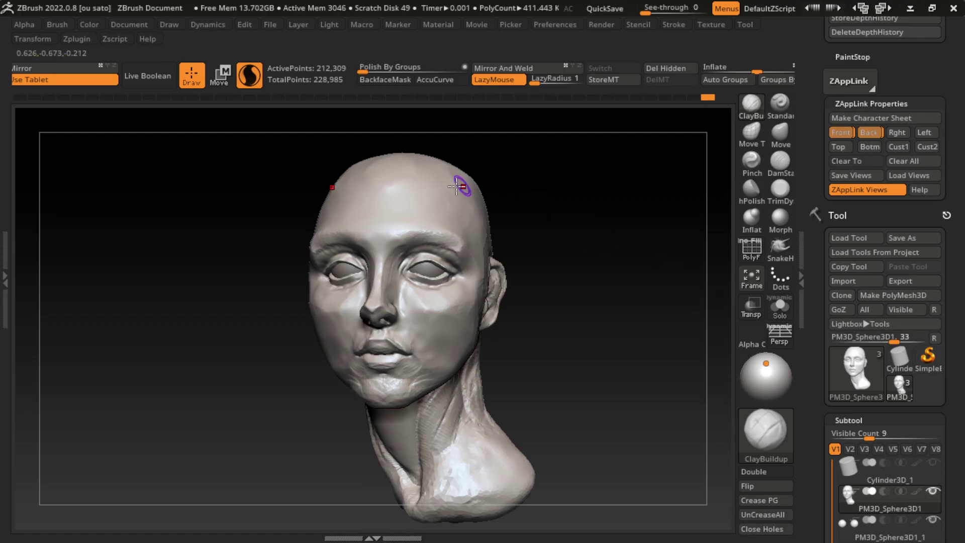
- Reshape both eyeballs in the eyeball subtool, then sculpt around the right eye on the head
{"action": "left_click", "coordinate": [469, 275], "text": "alt"}
{"action": "left_click_drag", "start_coordinate": [540, 225], "coordinate": [543, 286], "text": "alt"}
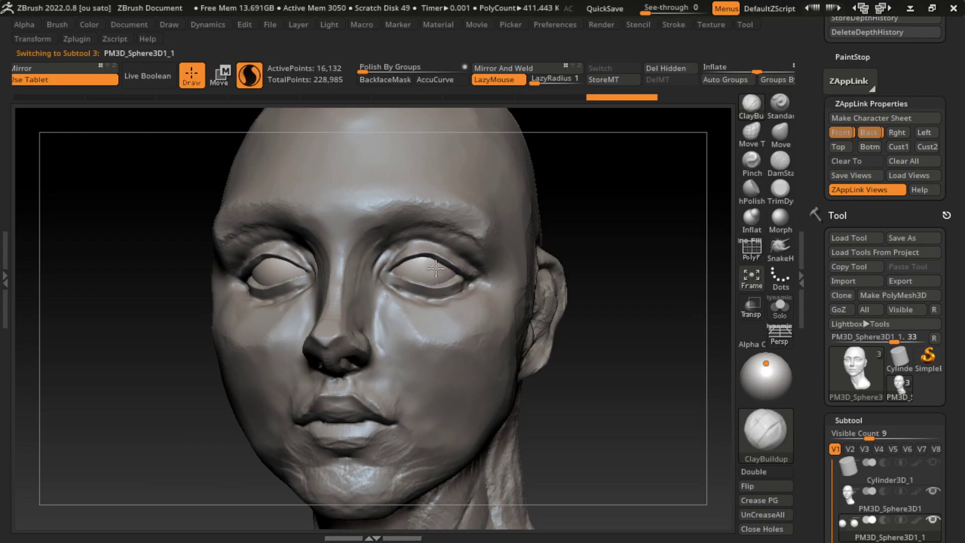
{"action": "left_click_drag", "start_coordinate": [428, 269], "coordinate": [481, 220]}
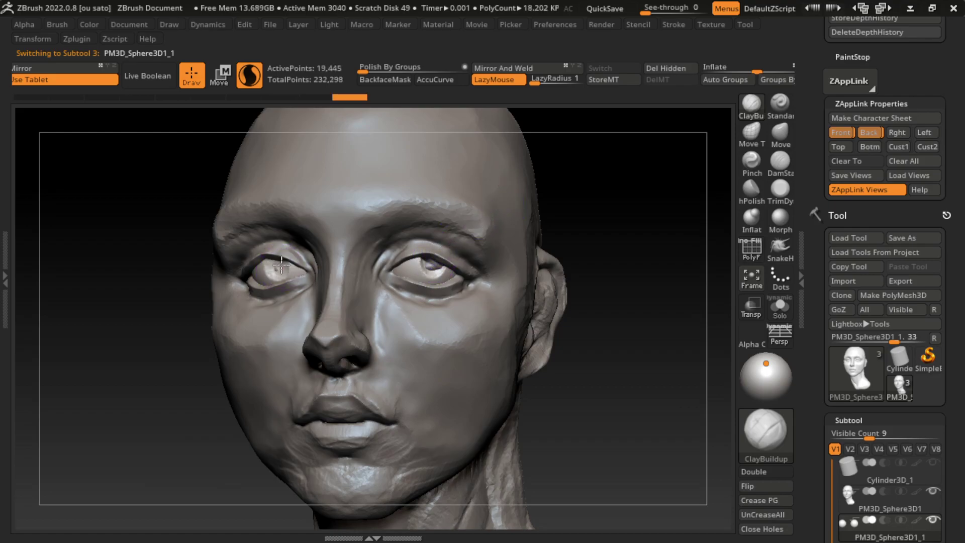
{"action": "left_click_drag", "start_coordinate": [279, 260], "coordinate": [490, 283]}
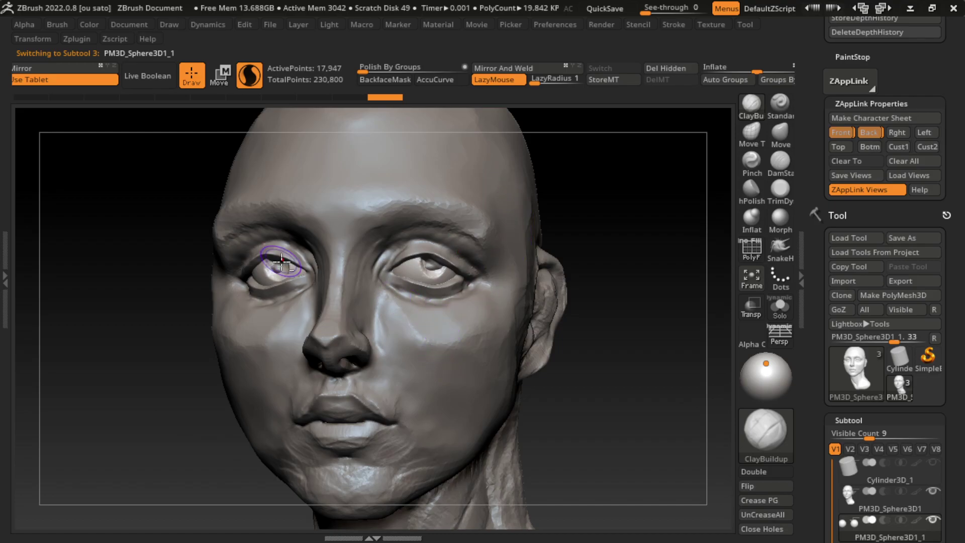
{"action": "left_click_drag", "start_coordinate": [288, 258], "coordinate": [286, 266]}
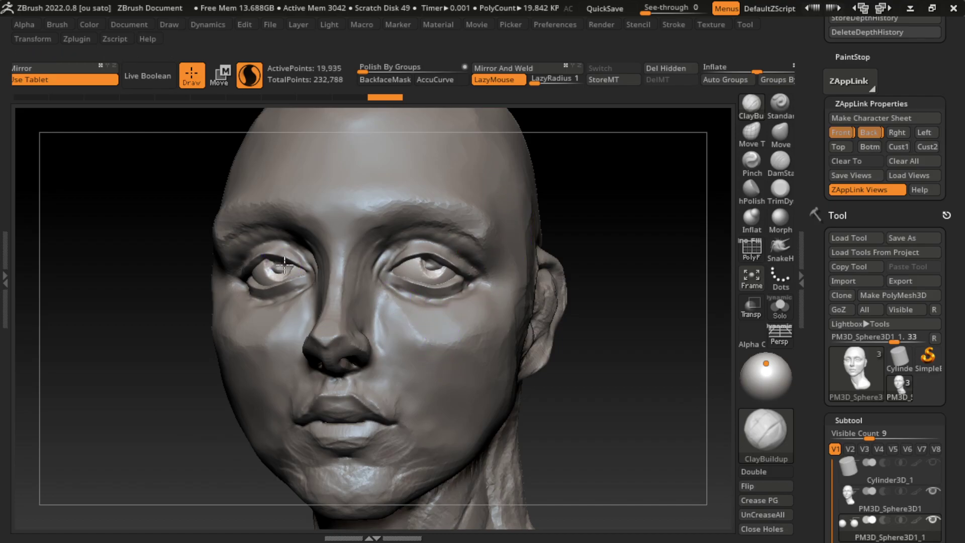
{"action": "left_click", "coordinate": [450, 319], "text": "alt"}
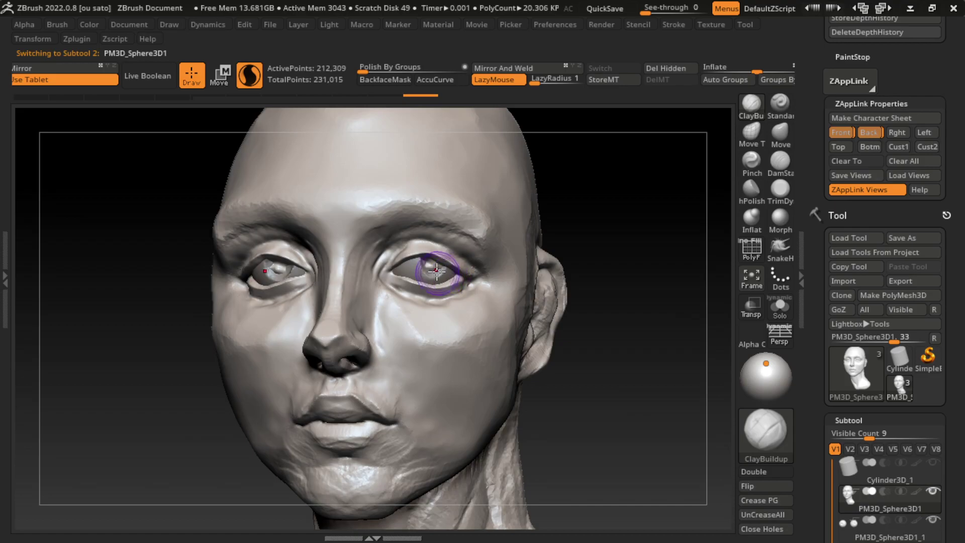
{"action": "left_click_drag", "start_coordinate": [436, 270], "coordinate": [425, 266]}
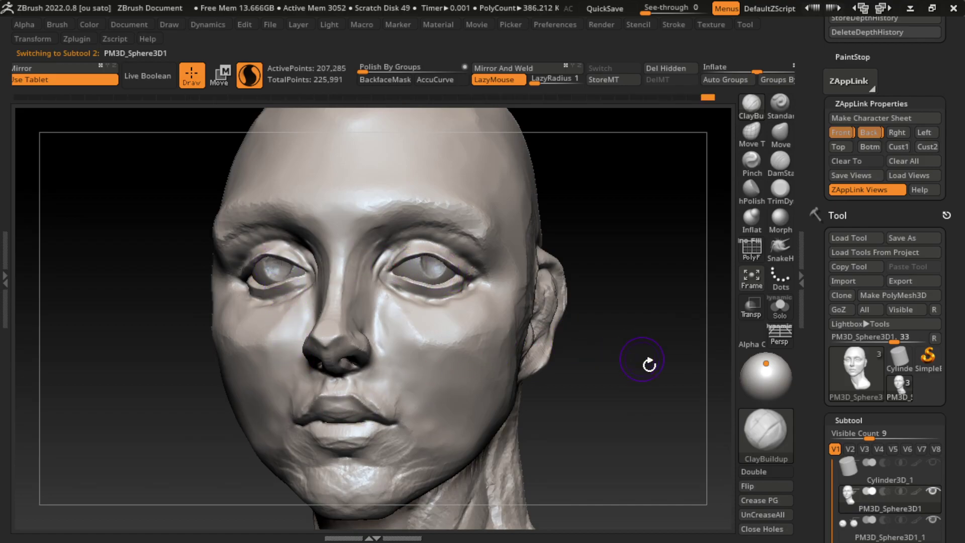
{"action": "left_click_drag", "start_coordinate": [650, 361], "coordinate": [567, 314]}
{"action": "left_click_drag", "start_coordinate": [513, 333], "coordinate": [566, 402], "text": "alt"}
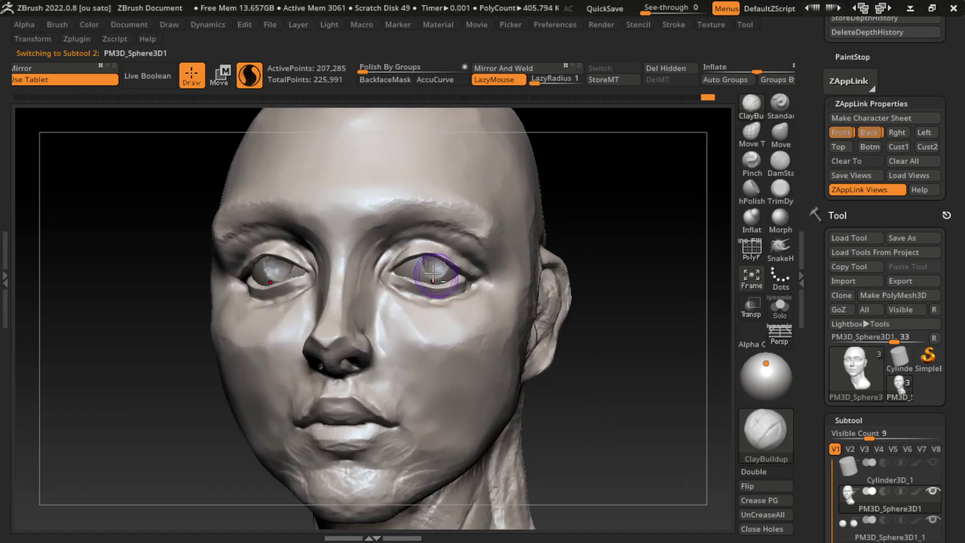
- With a much smaller brush, add clay to the left upper eyelid, then activate PM3D_Sphere3D1
{"action": "left_click", "coordinate": [445, 274], "text": "alt"}
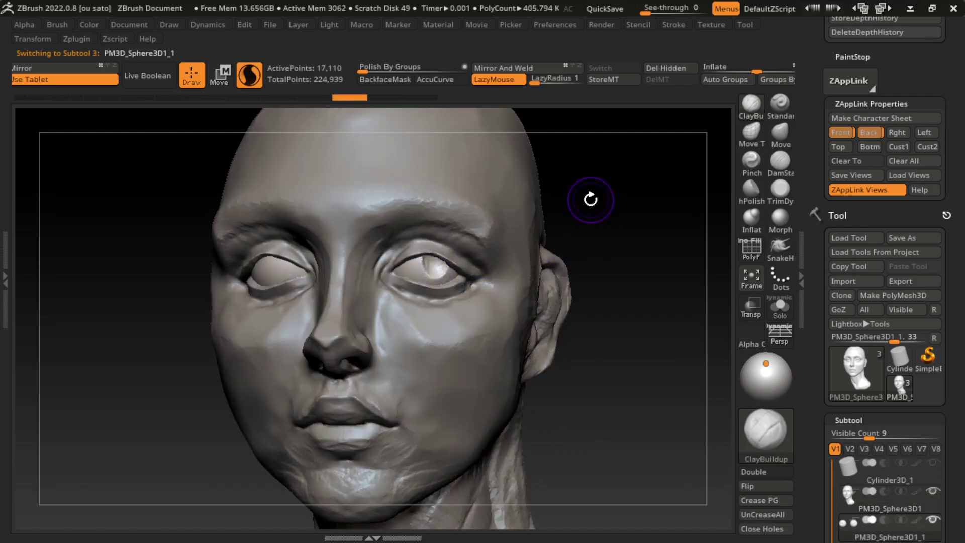
{"action": "key", "text": "s"}
{"action": "mouse_move", "coordinate": [426, 276]}
{"action": "left_mouse_down"}
{"action": "mouse_move", "coordinate": [431, 260]}
{"action": "mouse_move", "coordinate": [363, 251]}
{"action": "left_mouse_up"}
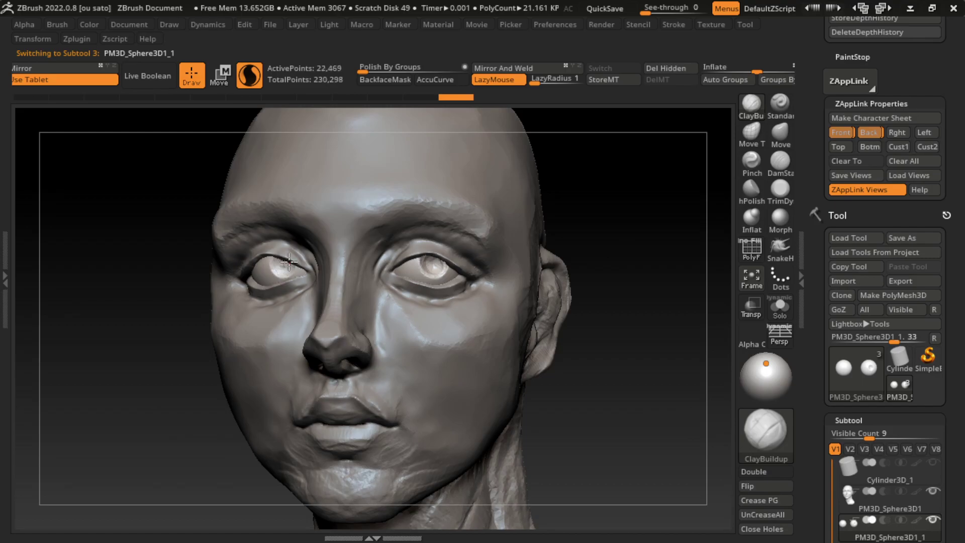
{"action": "left_click_drag", "start_coordinate": [288, 261], "coordinate": [282, 251]}
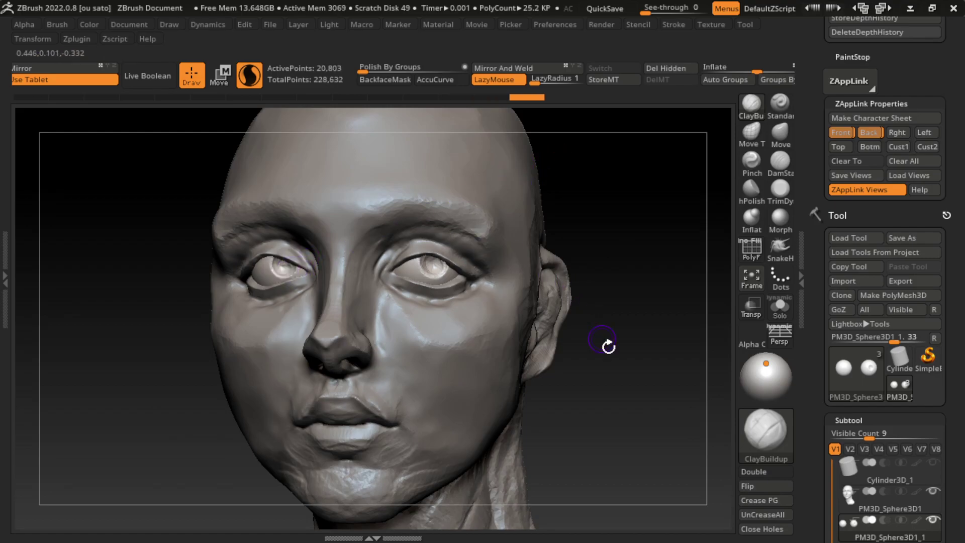
{"action": "left_click_drag", "start_coordinate": [607, 345], "coordinate": [434, 355]}
{"action": "left_click", "coordinate": [384, 343], "text": "alt"}
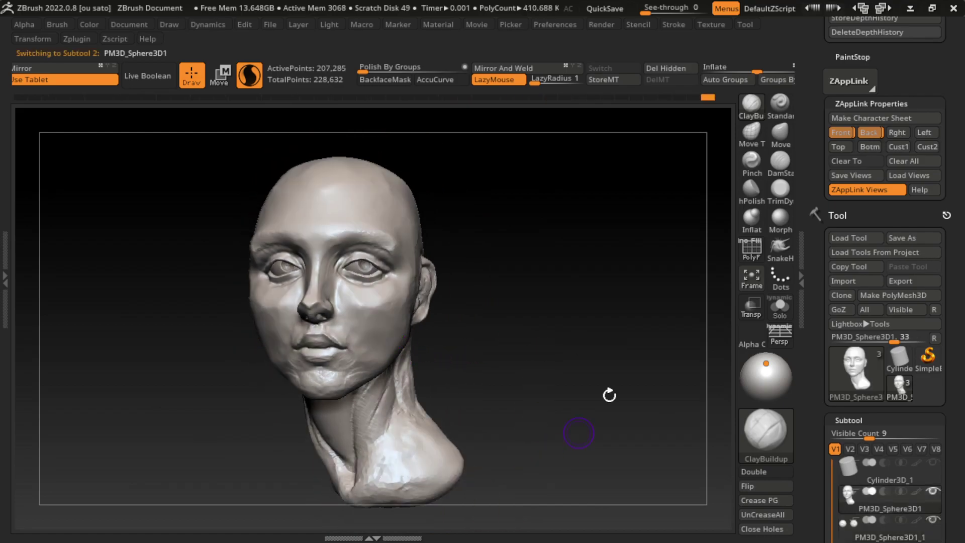
- Duplicate the head as a new subtool and inflate the copy outward
{"action": "scroll", "coordinate": [934, 191], "scroll_direction": "down", "scroll_amount": 1}
{"action": "scroll", "coordinate": [935, 191], "scroll_direction": "down", "scroll_amount": 5}
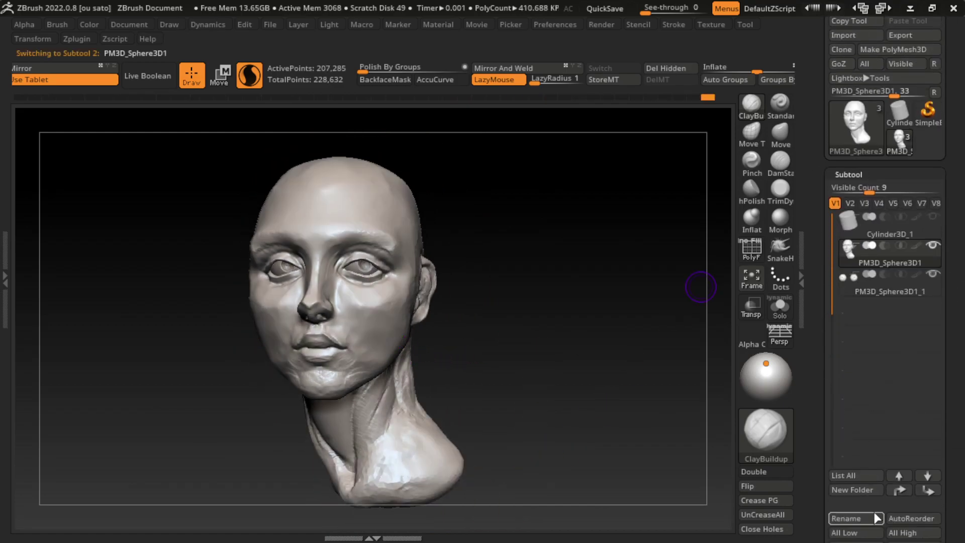
{"action": "scroll", "coordinate": [961, 339], "scroll_direction": "down", "scroll_amount": 1}
{"action": "left_click", "coordinate": [854, 475]}
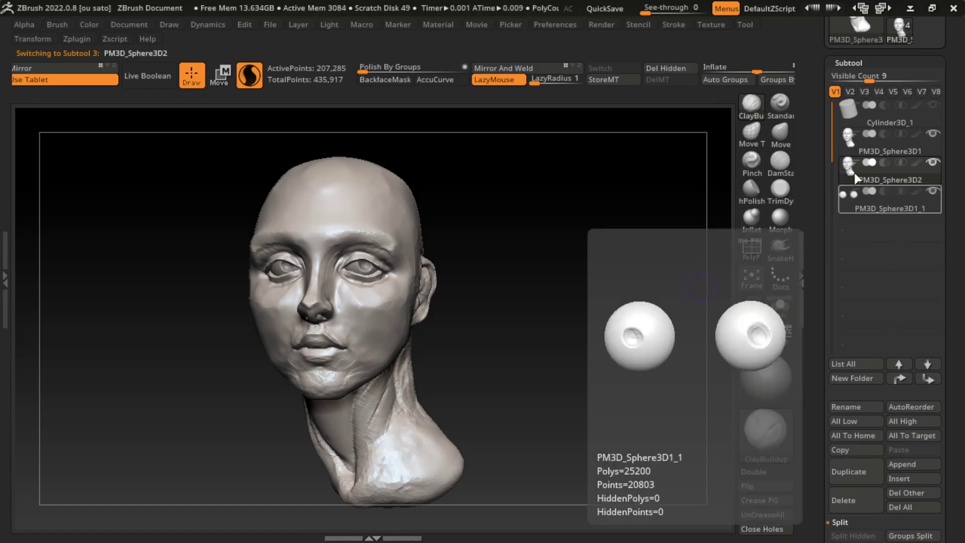
{"action": "left_click_drag", "start_coordinate": [748, 67], "coordinate": [729, 67]}
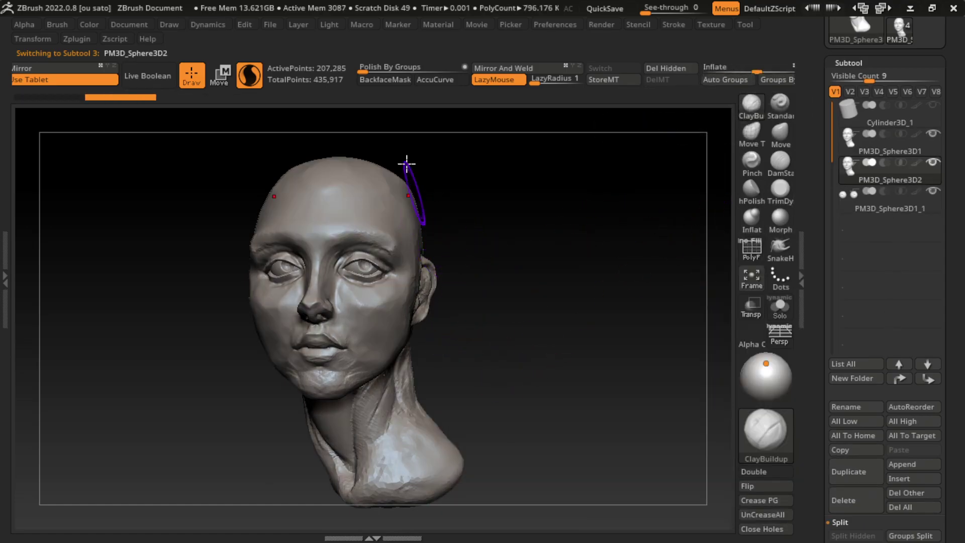
- Build a rough ClayBuildup hair mass over the scalp and around the ears, with BackfaceMask on
{"action": "left_click_drag", "start_coordinate": [331, 171], "coordinate": [387, 147]}
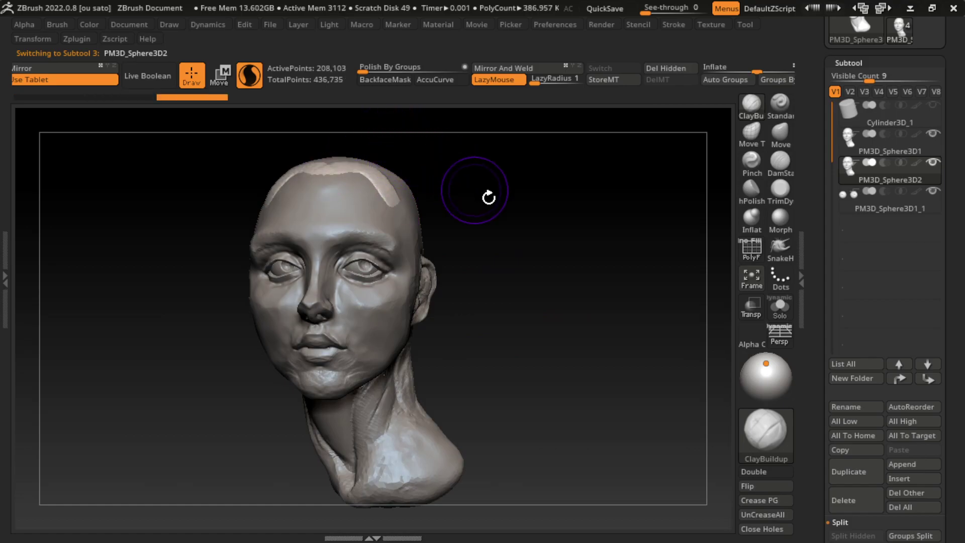
{"action": "key", "text": "space"}
{"action": "mouse_move", "coordinate": [345, 172]}
{"action": "left_mouse_down"}
{"action": "mouse_move", "coordinate": [365, 164]}
{"action": "mouse_move", "coordinate": [347, 158]}
{"action": "mouse_move", "coordinate": [364, 187]}
{"action": "mouse_move", "coordinate": [409, 189]}
{"action": "mouse_move", "coordinate": [448, 248]}
{"action": "mouse_move", "coordinate": [427, 300]}
{"action": "left_mouse_up"}
{"action": "mouse_move", "coordinate": [427, 241]}
{"action": "left_mouse_down"}
{"action": "mouse_move", "coordinate": [430, 299]}
{"action": "mouse_move", "coordinate": [420, 269]}
{"action": "mouse_move", "coordinate": [405, 282]}
{"action": "mouse_move", "coordinate": [424, 242]}
{"action": "mouse_move", "coordinate": [432, 279]}
{"action": "left_mouse_up"}
{"action": "left_click", "coordinate": [385, 79]}
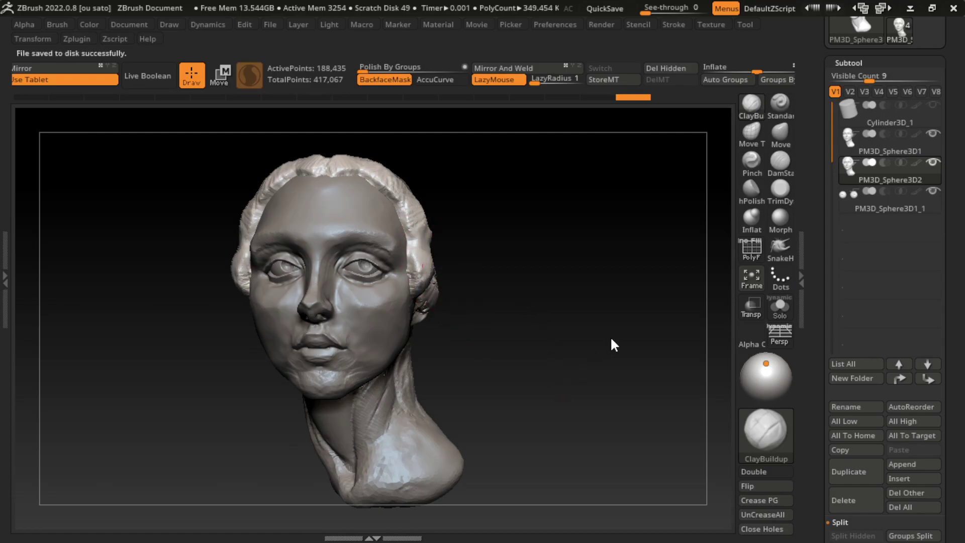
- Save the project and dock the Document menu permanently in the tray
{"action": "key", "text": "ctrl+s"}
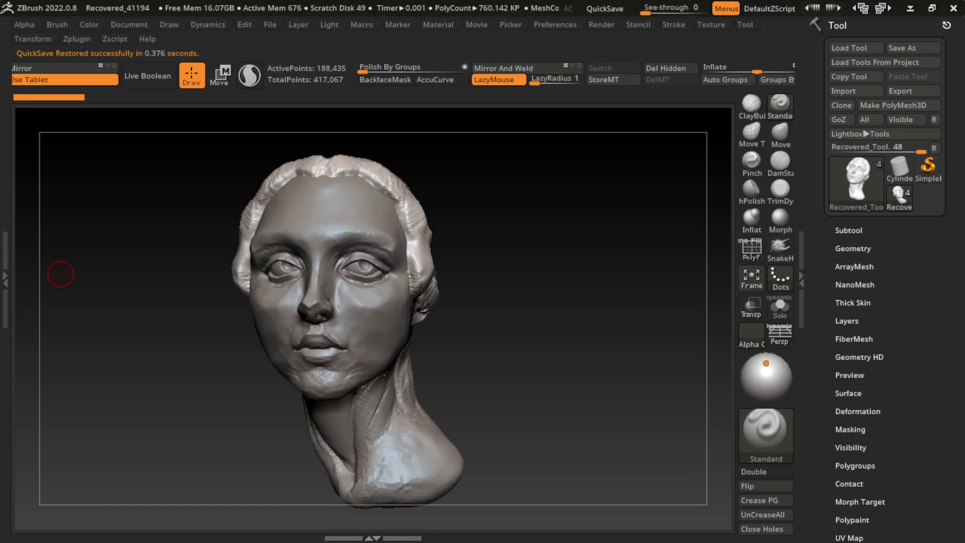
{"action": "left_click", "coordinate": [129, 24]}
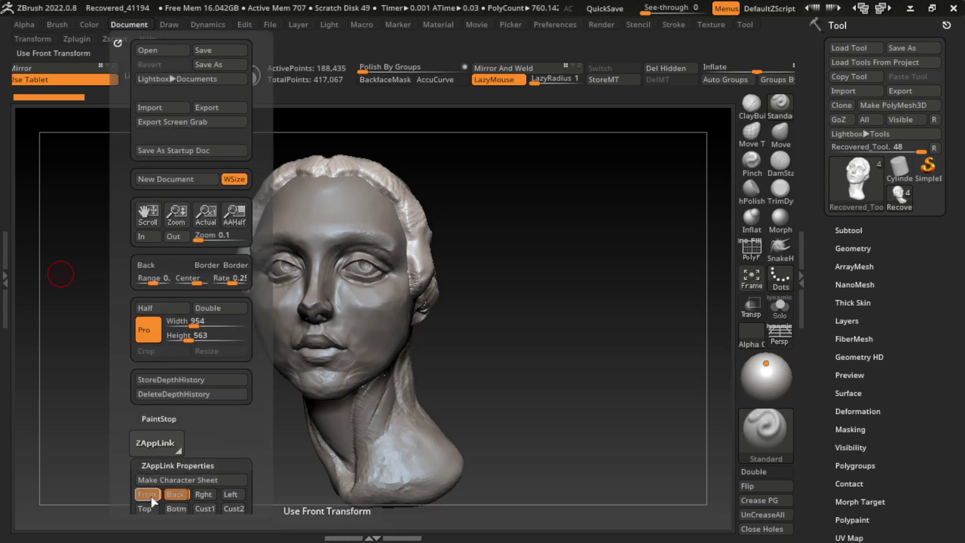
{"action": "left_click", "coordinate": [117, 43]}
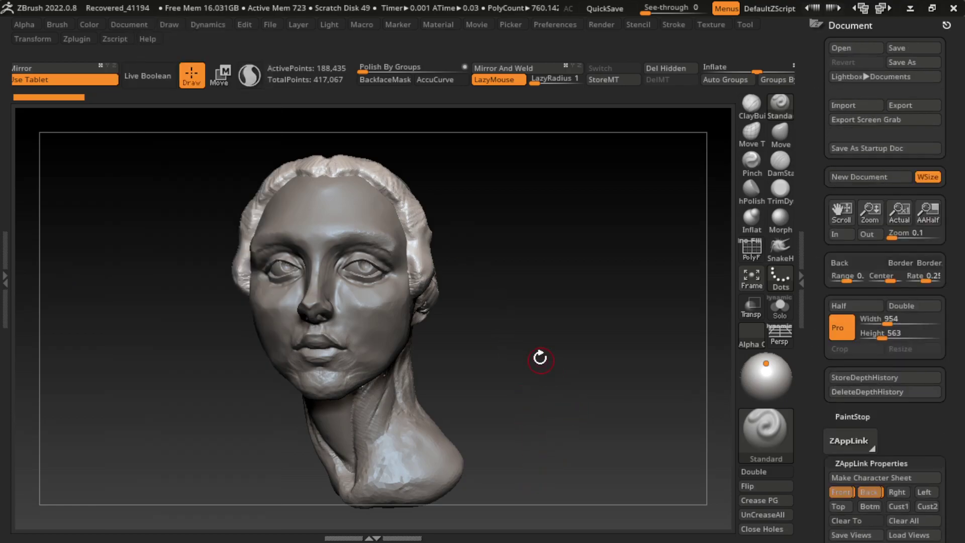
{"action": "left_click_drag", "start_coordinate": [540, 357], "coordinate": [618, 398]}
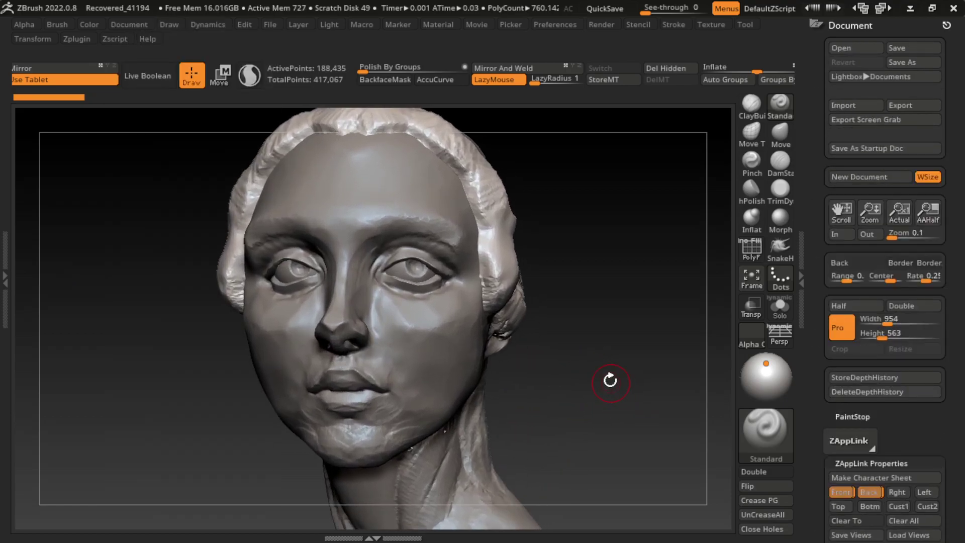
- Select ClayBuildup, toggle Sculptris Pro and enable BackfaceMask
{"action": "left_click", "coordinate": [752, 103]}
{"action": "key", "text": "s"}
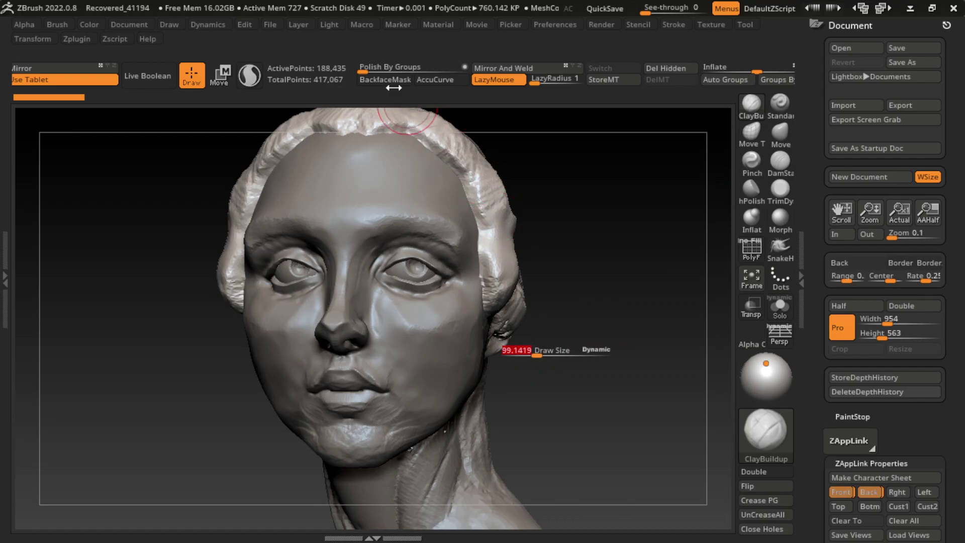
{"action": "left_click", "coordinate": [249, 75]}
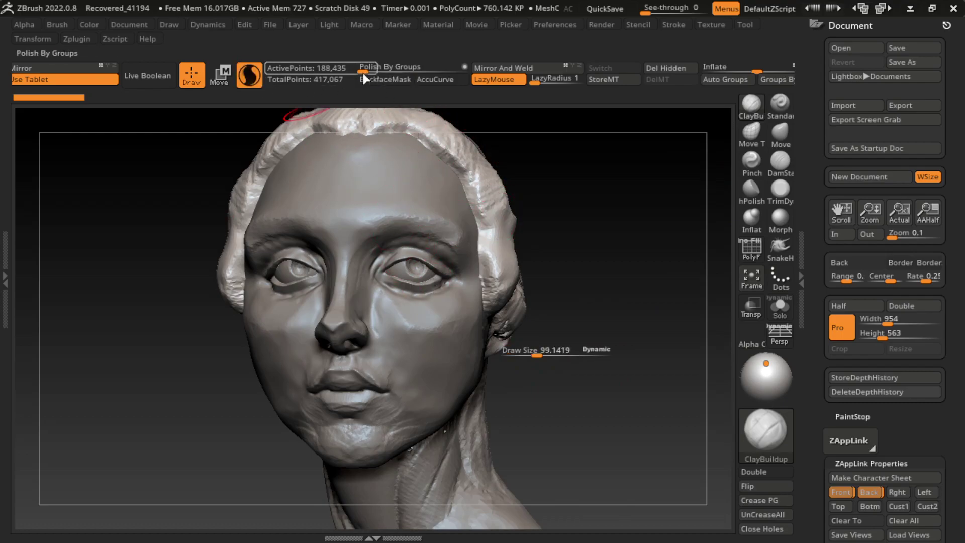
{"action": "left_click", "coordinate": [364, 78]}
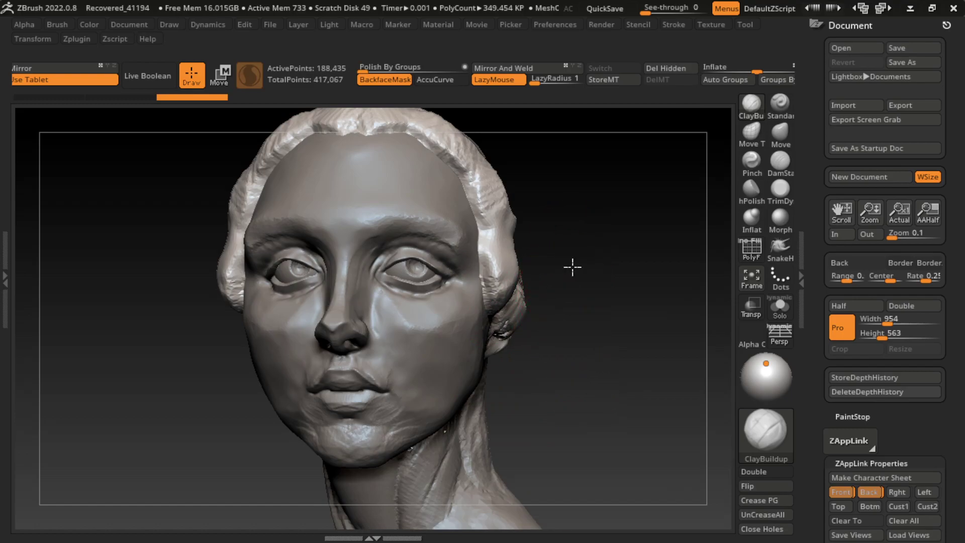
- Build clay hair over the ear, smooth it, and check the straight front view
{"action": "left_click_drag", "start_coordinate": [572, 267], "coordinate": [538, 299]}
{"action": "key", "text": "space"}
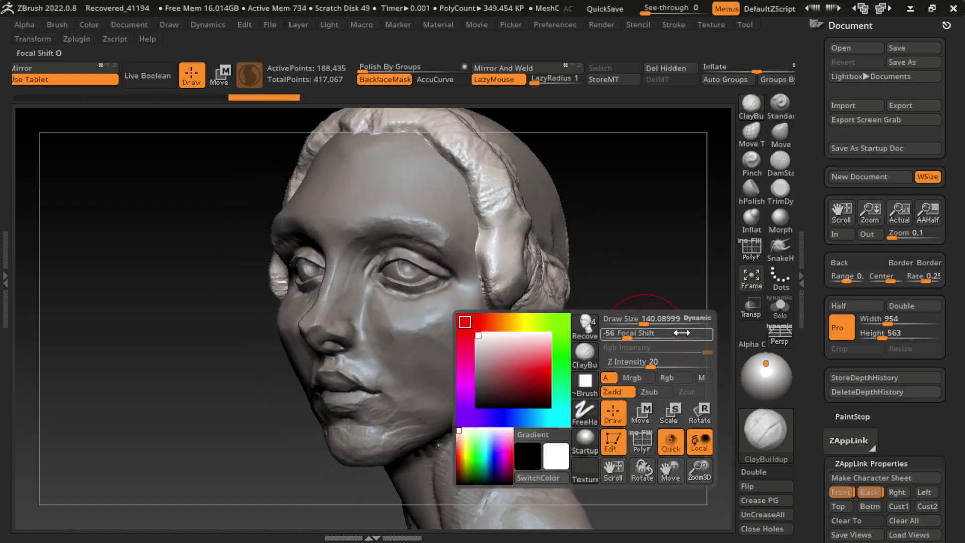
{"action": "left_click_drag", "start_coordinate": [553, 236], "coordinate": [550, 307]}
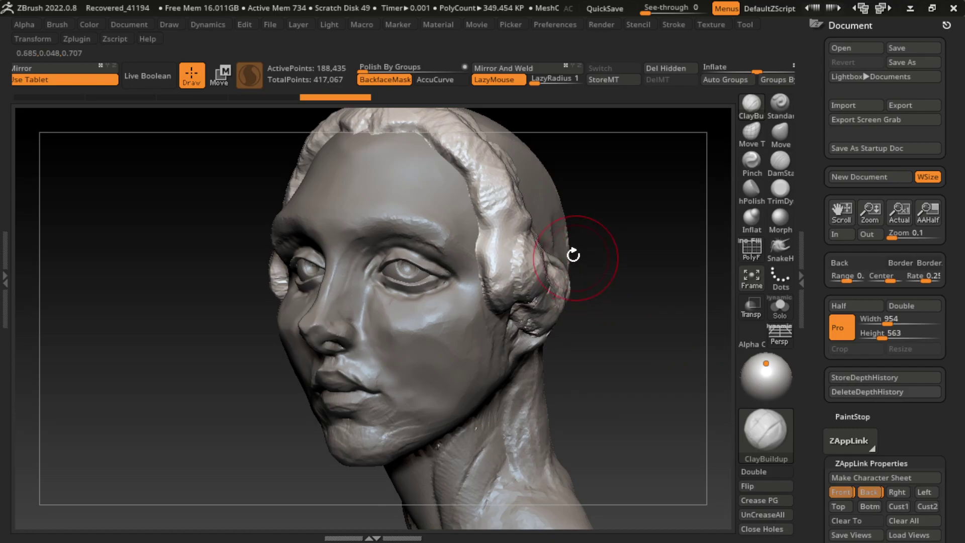
{"action": "left_click_drag", "start_coordinate": [572, 255], "coordinate": [548, 262]}
{"action": "left_click_drag", "start_coordinate": [548, 226], "coordinate": [569, 280]}
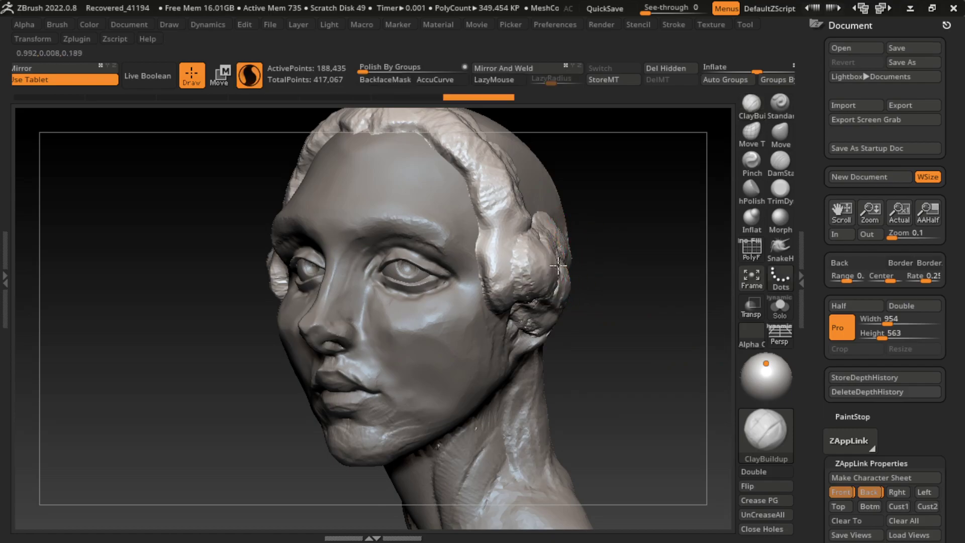
{"action": "key", "text": "shift"}
{"action": "left_click", "coordinate": [614, 317]}
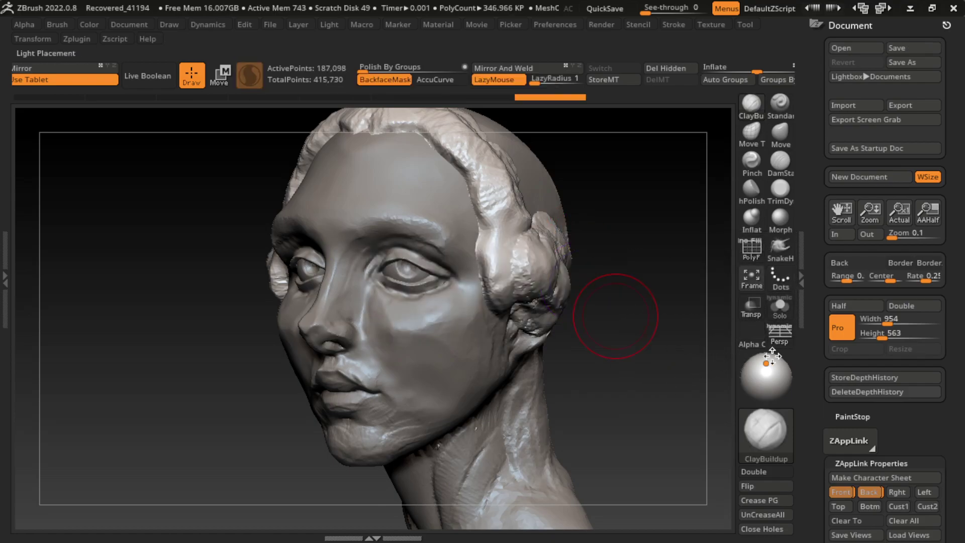
{"action": "left_click", "coordinate": [841, 492]}
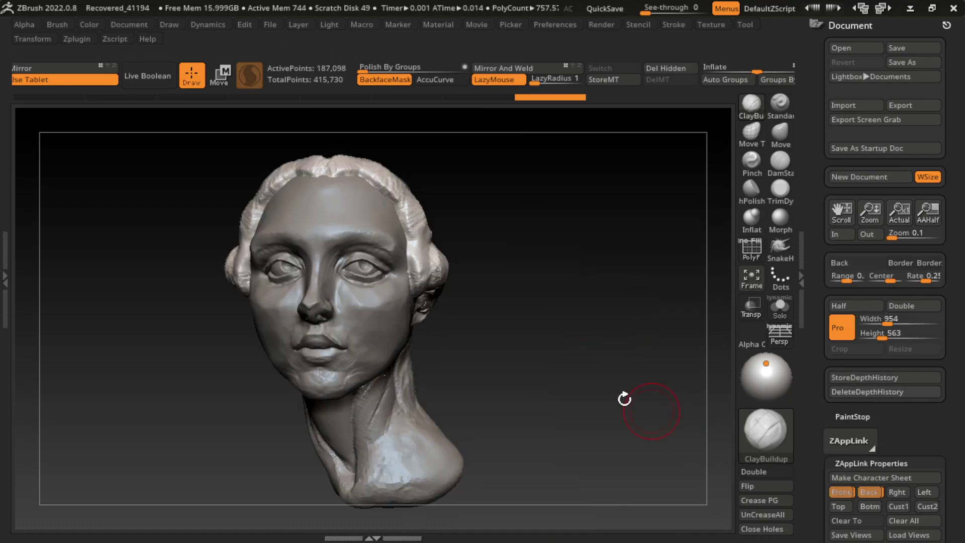
- Undo a stroke and rebuild the hair lumps around and behind the ear from several angles
{"action": "mouse_move", "coordinate": [424, 219]}
{"action": "left_mouse_down"}
{"action": "mouse_move", "coordinate": [436, 235]}
{"action": "mouse_move", "coordinate": [215, 269]}
{"action": "mouse_move", "coordinate": [474, 459]}
{"action": "mouse_move", "coordinate": [472, 354]}
{"action": "left_mouse_up"}
{"action": "key", "text": "ctrl+z"}
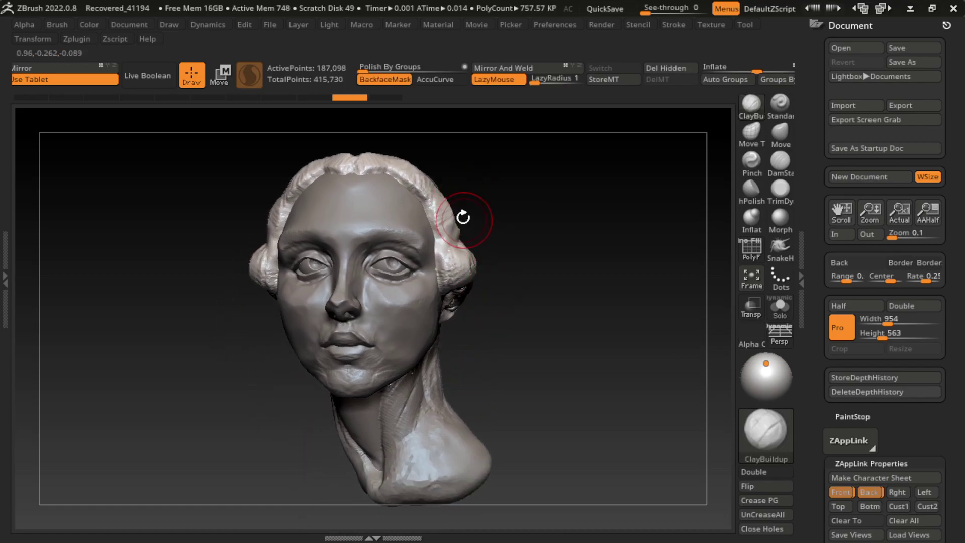
{"action": "left_click_drag", "start_coordinate": [454, 233], "coordinate": [460, 246]}
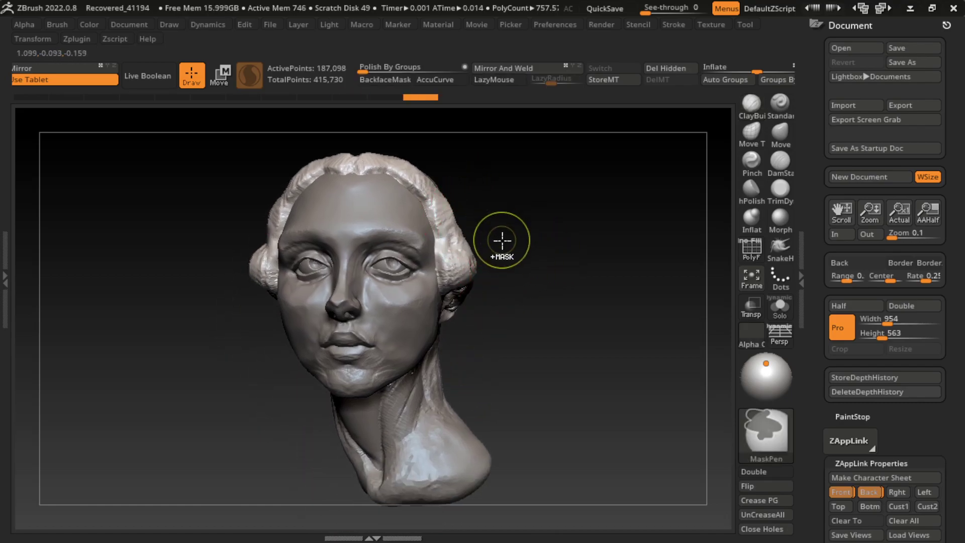
{"action": "mouse_move", "coordinate": [535, 294]}
{"action": "left_mouse_down"}
{"action": "mouse_move", "coordinate": [482, 261]}
{"action": "mouse_move", "coordinate": [467, 287]}
{"action": "left_mouse_up"}
{"action": "mouse_move", "coordinate": [442, 252]}
{"action": "left_mouse_down"}
{"action": "mouse_move", "coordinate": [460, 297]}
{"action": "mouse_move", "coordinate": [467, 250]}
{"action": "mouse_move", "coordinate": [482, 286]}
{"action": "left_mouse_up"}
{"action": "left_click_drag", "start_coordinate": [458, 257], "coordinate": [467, 301]}
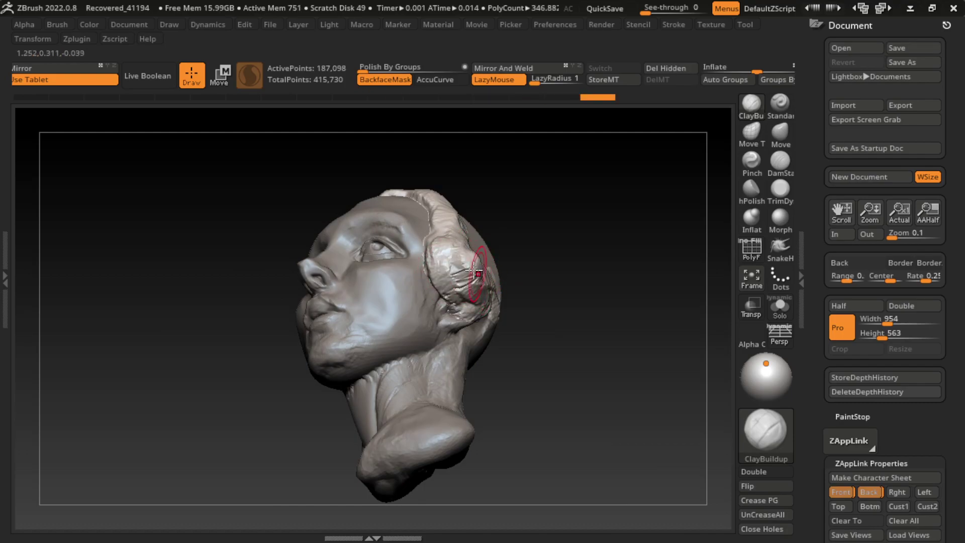
{"action": "left_click_drag", "start_coordinate": [577, 465], "coordinate": [612, 377]}
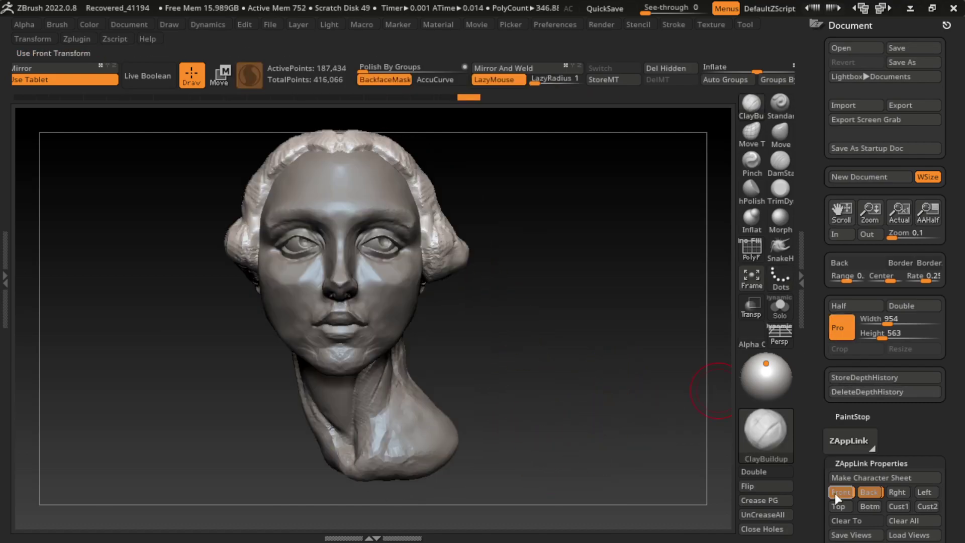
{"action": "left_click", "coordinate": [836, 494]}
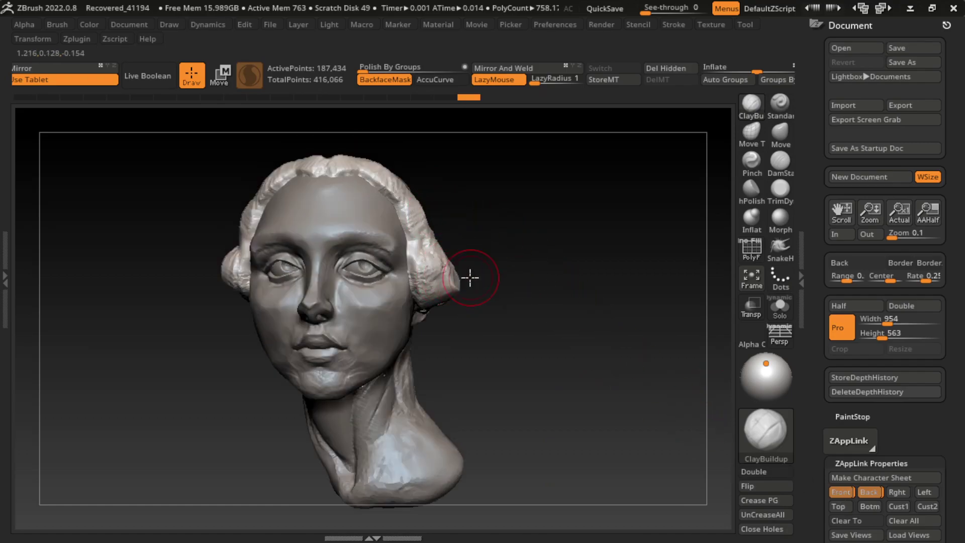
{"action": "left_click_drag", "start_coordinate": [470, 277], "coordinate": [467, 290]}
{"action": "mouse_move", "coordinate": [456, 338]}
{"action": "left_mouse_down"}
{"action": "mouse_move", "coordinate": [458, 356]}
{"action": "mouse_move", "coordinate": [502, 371]}
{"action": "left_mouse_up"}
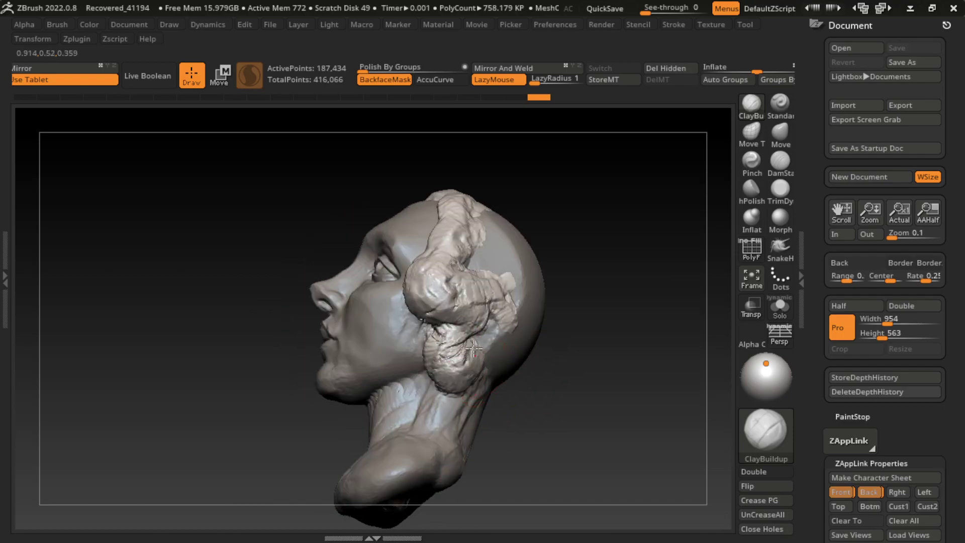
{"action": "left_click_drag", "start_coordinate": [431, 355], "coordinate": [461, 390]}
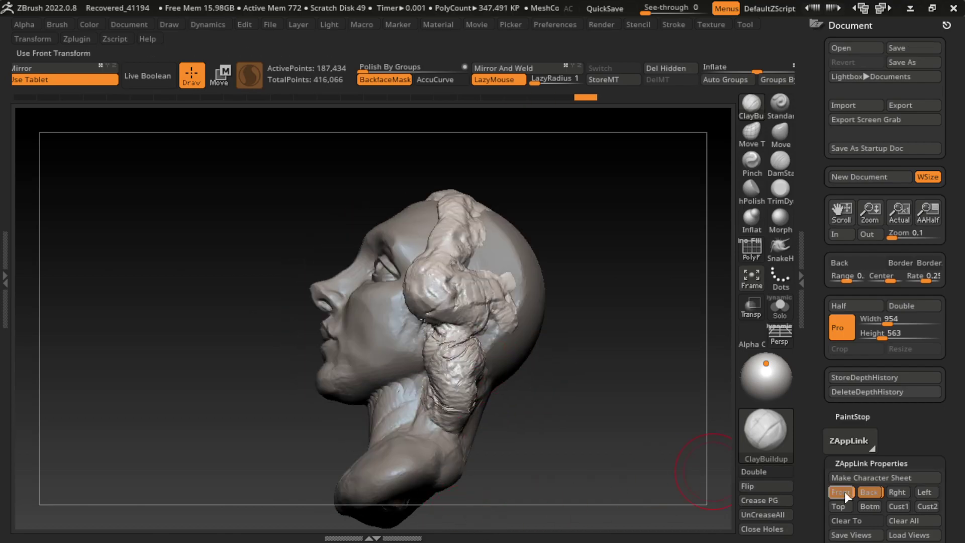
- Smooth the area below the ear and the jaw-ear transition, and enlarge the brush
{"action": "left_click", "coordinate": [841, 492]}
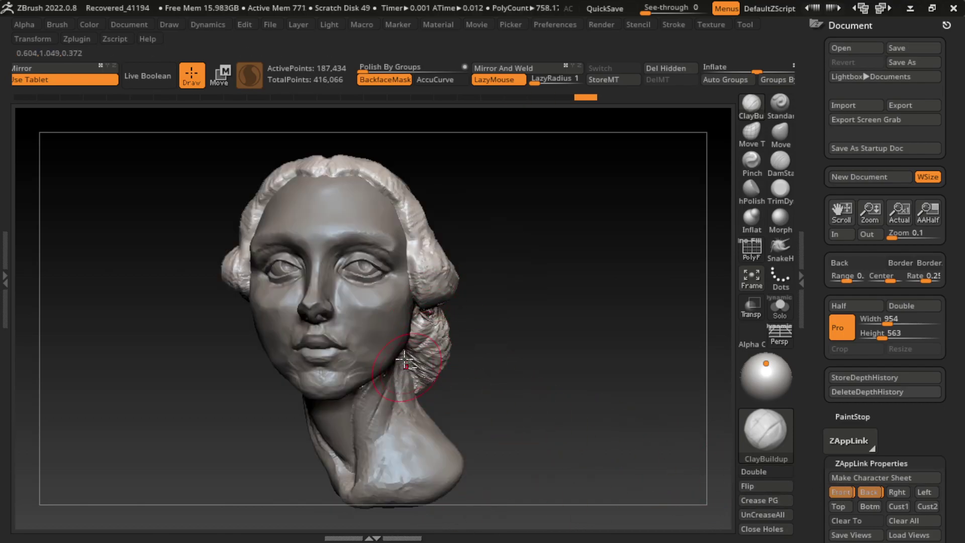
{"action": "key", "text": "shift"}
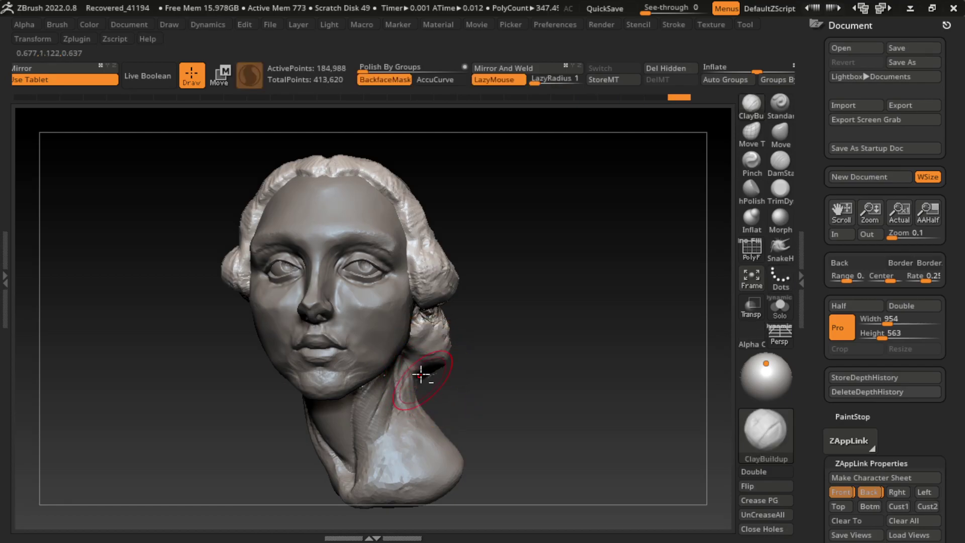
{"action": "left_click_drag", "start_coordinate": [437, 318], "coordinate": [432, 329], "text": "shift"}
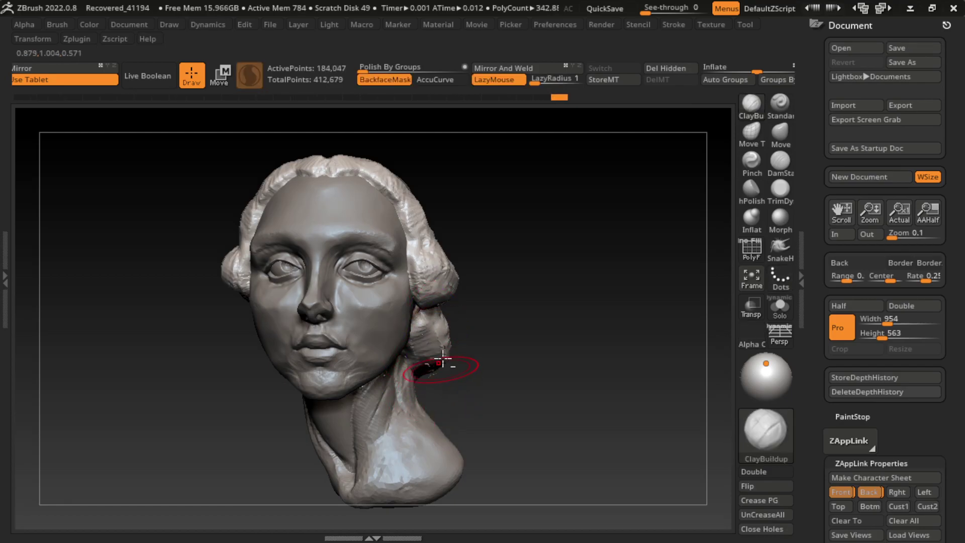
{"action": "mouse_move", "coordinate": [433, 373]}
{"action": "left_mouse_down", "text": "shift"}
{"action": "mouse_move", "coordinate": [421, 354]}
{"action": "mouse_move", "coordinate": [428, 324]}
{"action": "left_mouse_up", "text": "shift"}
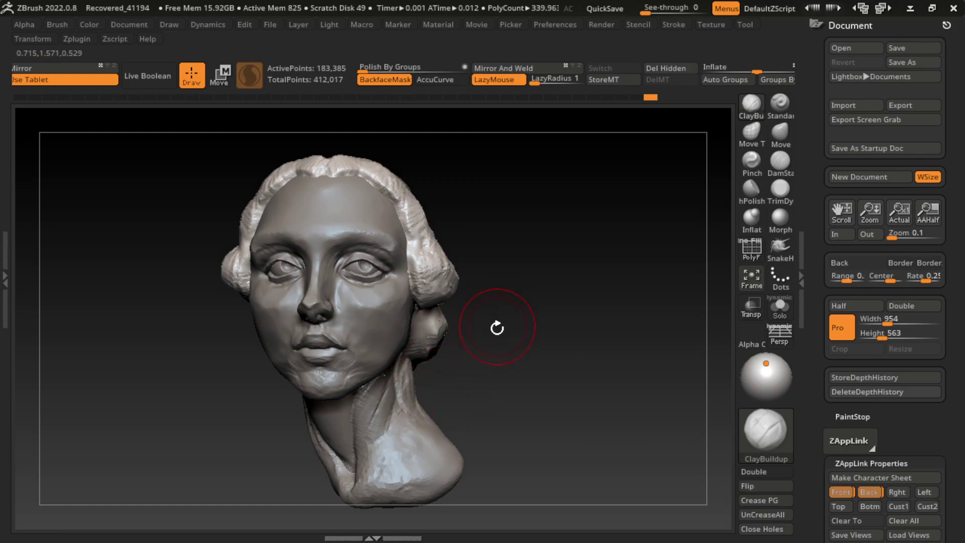
{"action": "key", "text": "bracketright"}
- Sculpt hair strands across the top of the skull from profile and top views
{"action": "mouse_move", "coordinate": [452, 383]}
{"action": "left_mouse_down"}
{"action": "mouse_move", "coordinate": [427, 392]}
{"action": "mouse_move", "coordinate": [583, 340]}
{"action": "left_mouse_up"}
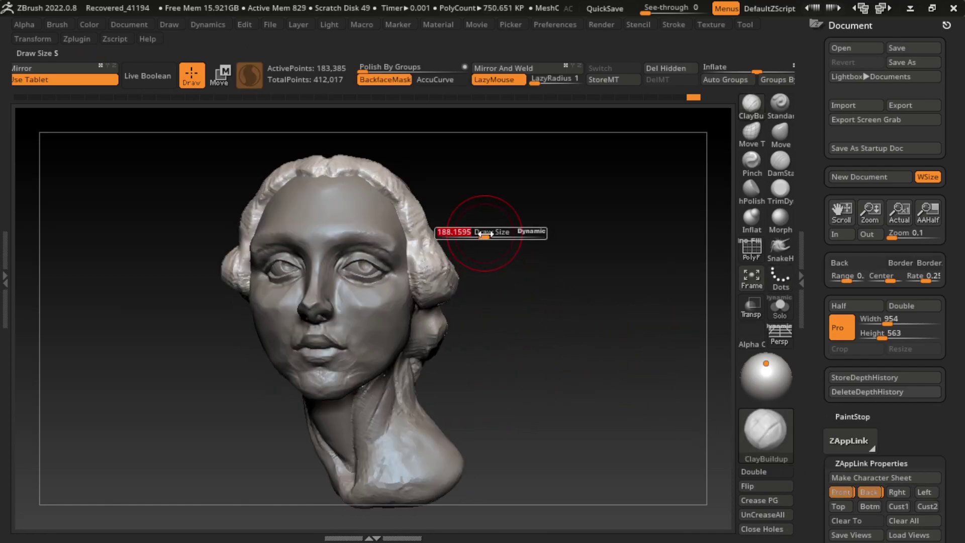
{"action": "left_click_drag", "start_coordinate": [478, 183], "coordinate": [464, 269]}
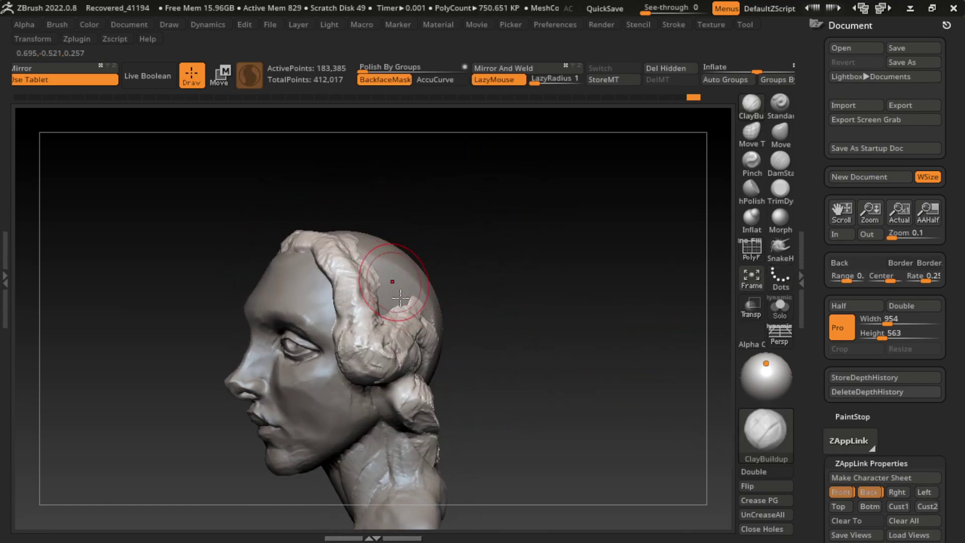
{"action": "left_click_drag", "start_coordinate": [352, 232], "coordinate": [387, 307]}
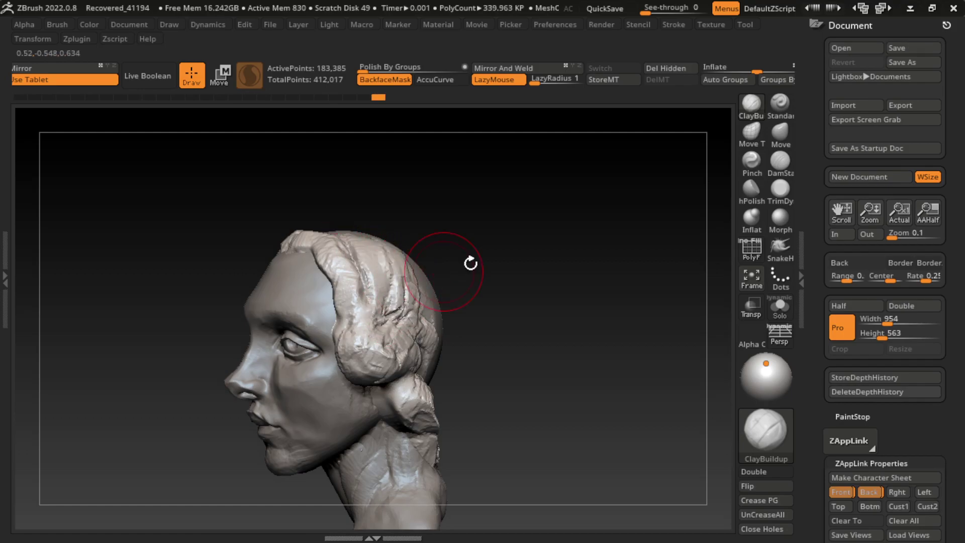
{"action": "mouse_move", "coordinate": [472, 263]}
{"action": "left_mouse_down"}
{"action": "mouse_move", "coordinate": [395, 252]}
{"action": "mouse_move", "coordinate": [397, 372]}
{"action": "left_mouse_up"}
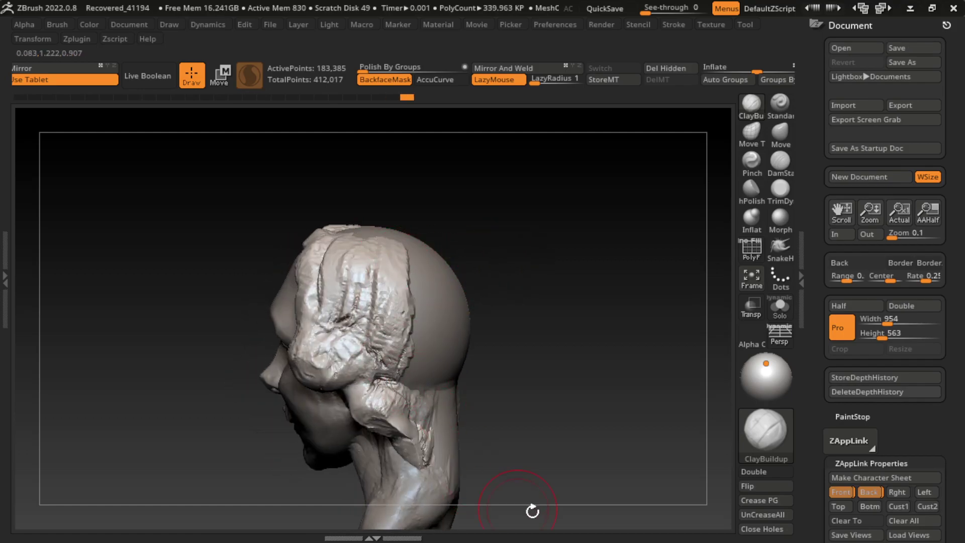
{"action": "left_click", "coordinate": [848, 495]}
{"action": "mouse_move", "coordinate": [484, 174]}
{"action": "left_mouse_down"}
{"action": "mouse_move", "coordinate": [531, 351]}
{"action": "mouse_move", "coordinate": [518, 355]}
{"action": "left_mouse_up"}
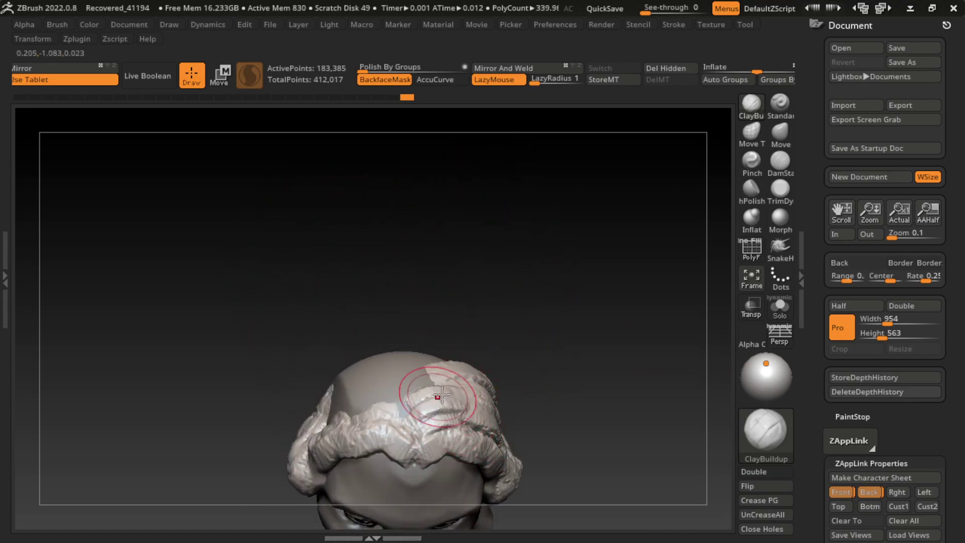
{"action": "left_click_drag", "start_coordinate": [417, 397], "coordinate": [434, 362]}
- Add more strands to fill the smooth gap on top of the skull
{"action": "left_click", "coordinate": [840, 492]}
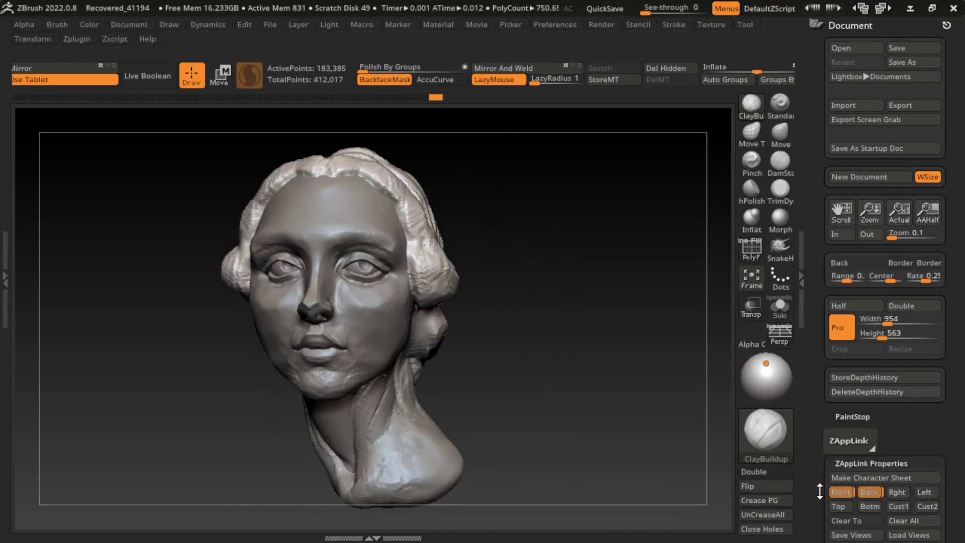
{"action": "left_click_drag", "start_coordinate": [625, 404], "coordinate": [538, 297]}
{"action": "left_click_drag", "start_coordinate": [445, 189], "coordinate": [465, 329]}
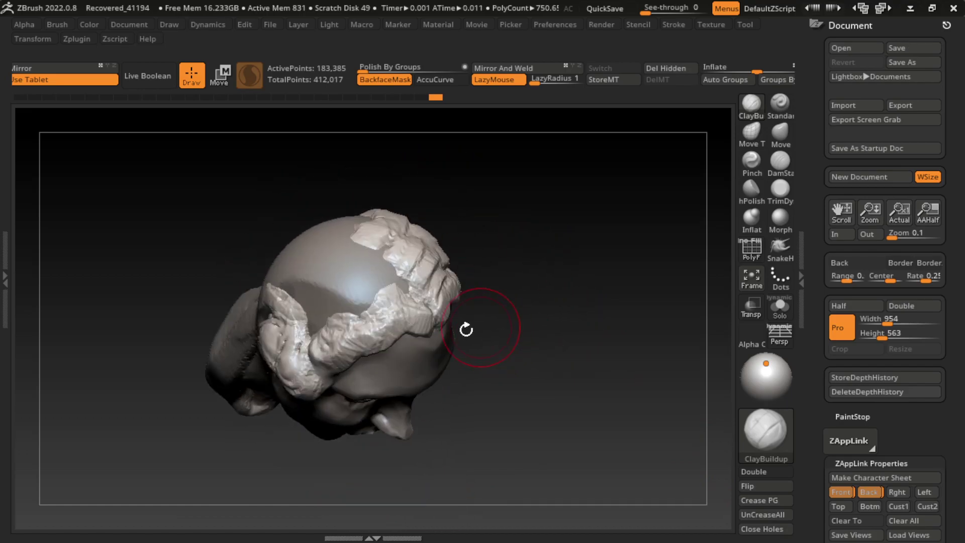
{"action": "mouse_move", "coordinate": [384, 294]}
{"action": "left_mouse_down"}
{"action": "mouse_move", "coordinate": [332, 272]}
{"action": "mouse_move", "coordinate": [341, 309]}
{"action": "mouse_move", "coordinate": [282, 282]}
{"action": "left_mouse_up"}
{"action": "left_click_drag", "start_coordinate": [342, 321], "coordinate": [264, 267]}
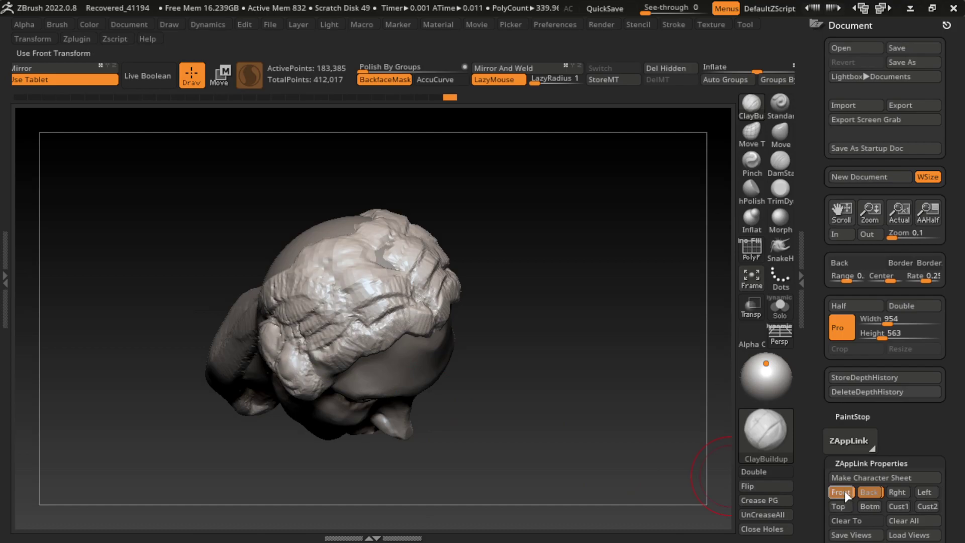
{"action": "left_click", "coordinate": [843, 492]}
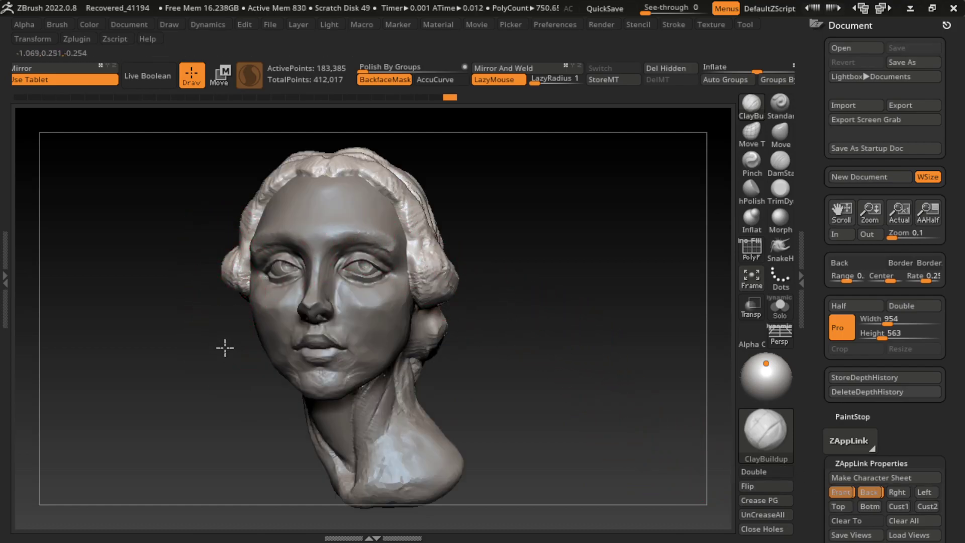
- Orbit around the head and undo the clay stroke on the left cheek
{"action": "left_click_drag", "start_coordinate": [225, 347], "coordinate": [254, 301]}
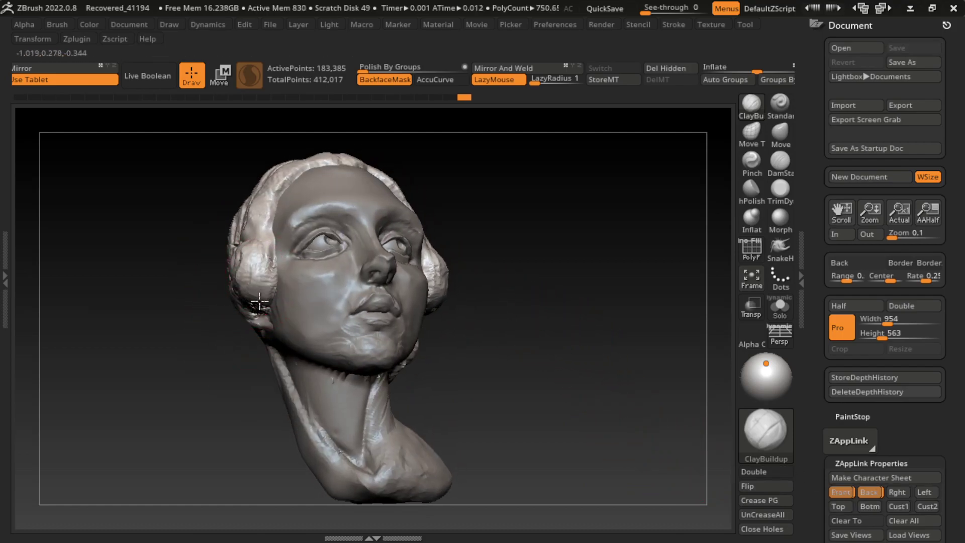
{"action": "left_click_drag", "start_coordinate": [586, 379], "coordinate": [732, 460], "text": "shift"}
{"action": "left_click", "coordinate": [840, 493]}
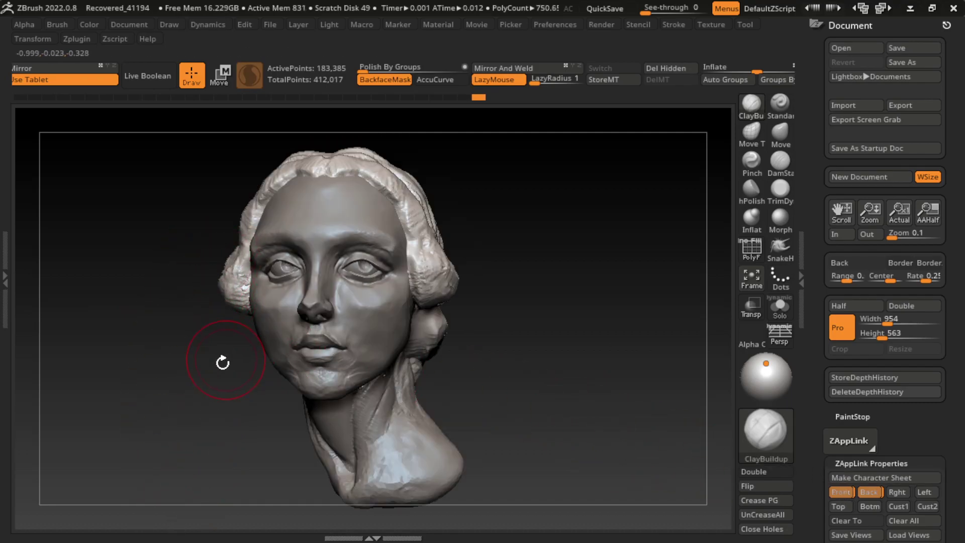
{"action": "left_click_drag", "start_coordinate": [222, 362], "coordinate": [243, 323]}
{"action": "mouse_move", "coordinate": [236, 394]}
{"action": "left_mouse_down"}
{"action": "mouse_move", "coordinate": [254, 346]}
{"action": "mouse_move", "coordinate": [226, 392]}
{"action": "left_mouse_up"}
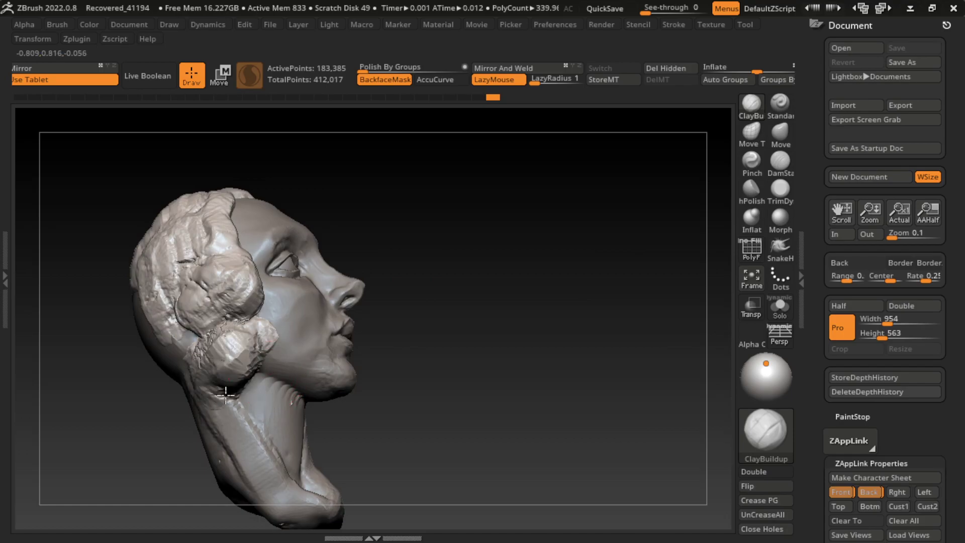
{"action": "mouse_move", "coordinate": [382, 403]}
{"action": "left_mouse_down"}
{"action": "mouse_move", "coordinate": [467, 366]}
{"action": "mouse_move", "coordinate": [539, 449]}
{"action": "left_mouse_up"}
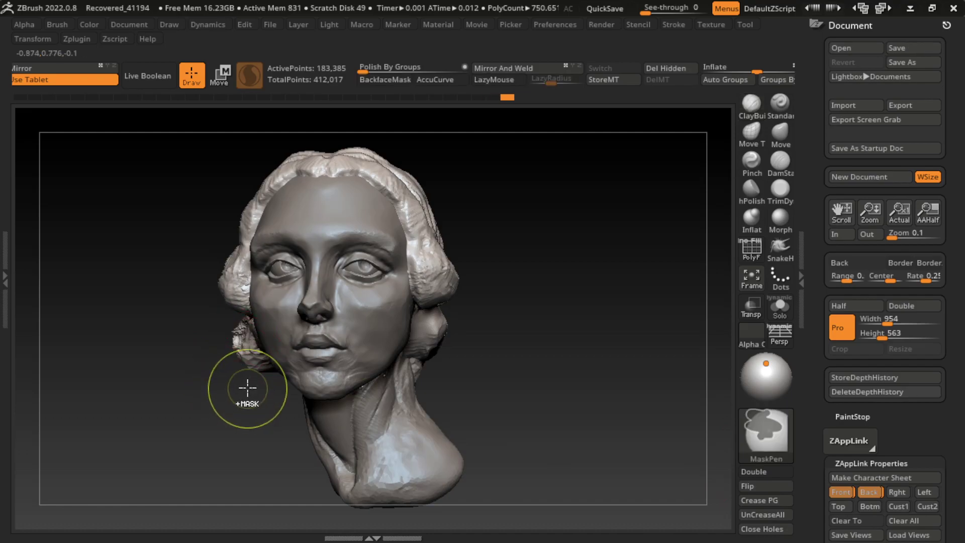
{"action": "key", "text": "ctrl+z"}
{"action": "key", "text": "ctrl+z"}
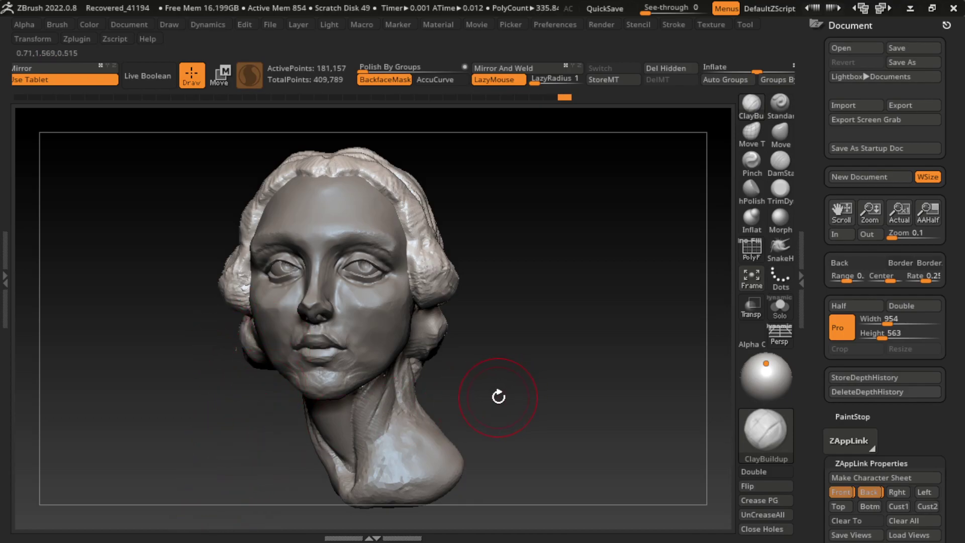
- Try DamStandard briefly, then return to ClayBuildup while orbiting to the back of the skull
{"action": "left_click", "coordinate": [780, 161]}
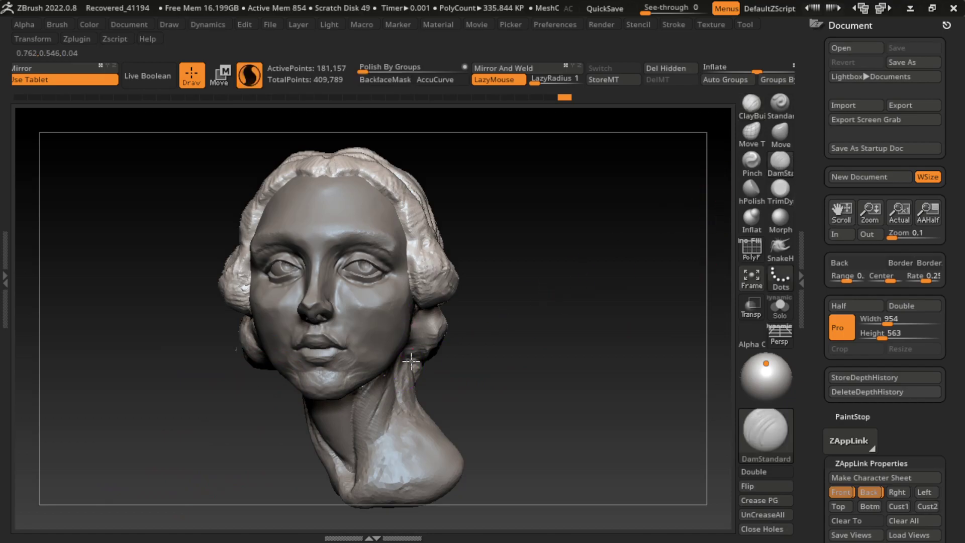
{"action": "right_click_drag", "start_coordinate": [410, 352], "coordinate": [455, 309]}
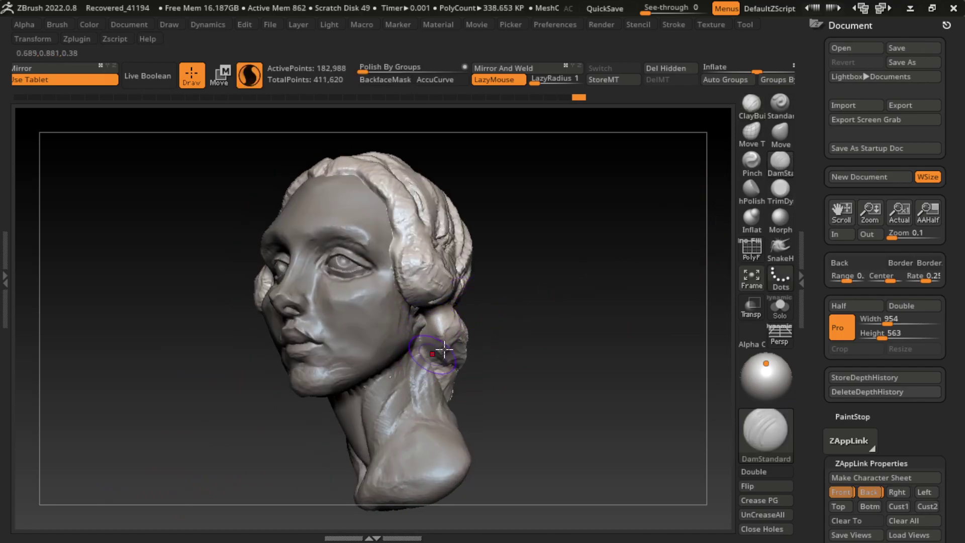
{"action": "mouse_move", "coordinate": [444, 348]}
{"action": "right_mouse_down"}
{"action": "mouse_move", "coordinate": [555, 322]}
{"action": "mouse_move", "coordinate": [533, 358]}
{"action": "right_mouse_up"}
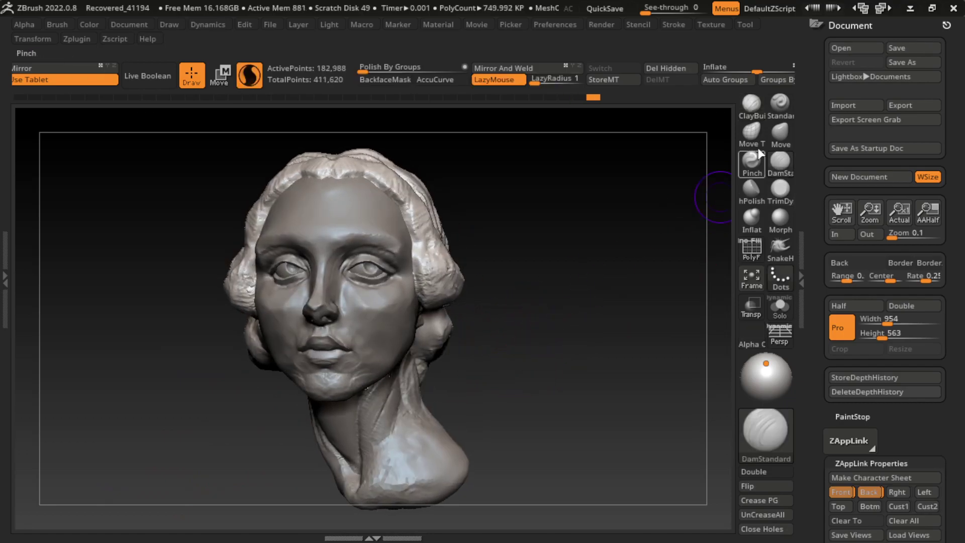
{"action": "left_click", "coordinate": [751, 104]}
{"action": "mouse_move", "coordinate": [427, 360]}
{"action": "right_mouse_down"}
{"action": "mouse_move", "coordinate": [479, 334]}
{"action": "mouse_move", "coordinate": [583, 388]}
{"action": "mouse_move", "coordinate": [531, 359]}
{"action": "right_mouse_up"}
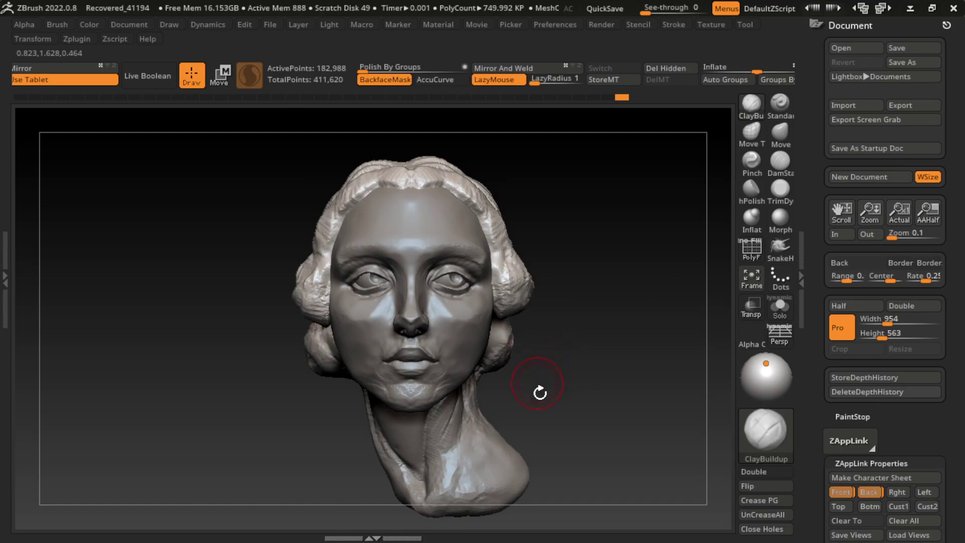
- Enlarge the brush size and make Recovered_Tool the active subtool
{"action": "right_click_drag", "start_coordinate": [540, 392], "coordinate": [625, 431]}
{"action": "key", "text": "s"}
{"action": "left_click_drag", "start_coordinate": [523, 375], "coordinate": [508, 383]}
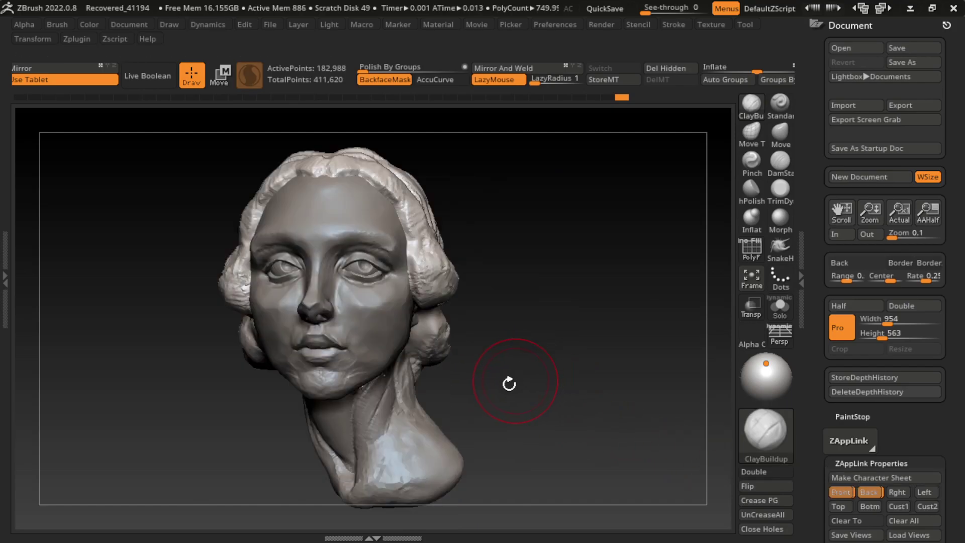
{"action": "key", "text": "s"}
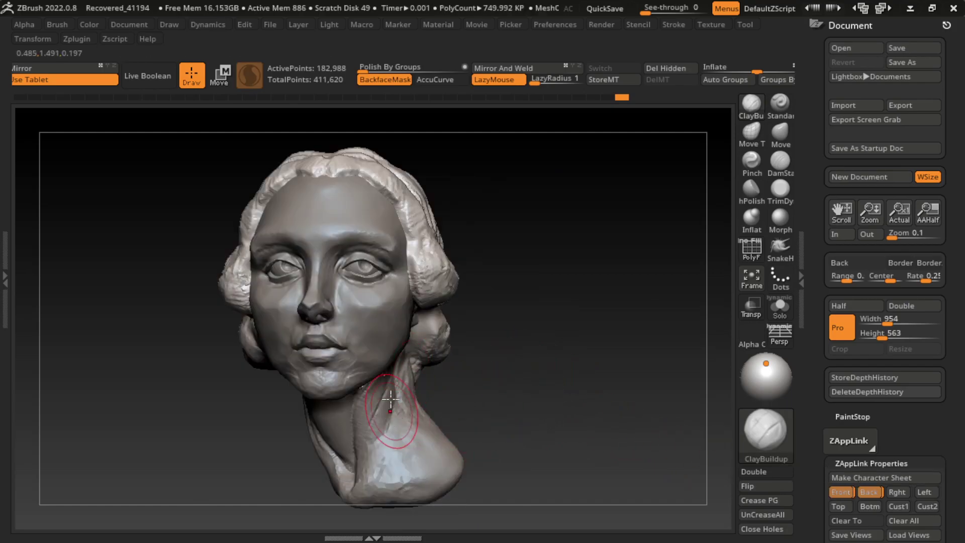
{"action": "left_click", "coordinate": [379, 340], "text": "alt"}
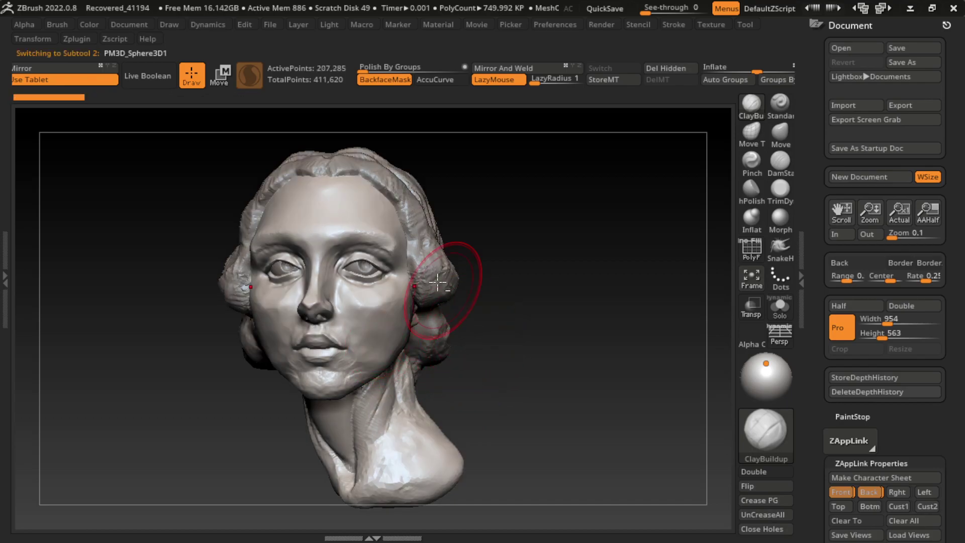
{"action": "left_click", "coordinate": [418, 292], "text": "alt"}
- Isolate the hair shell with Solo and sculpt symmetric strokes over eyes, forehead and nose
{"action": "key", "text": "s"}
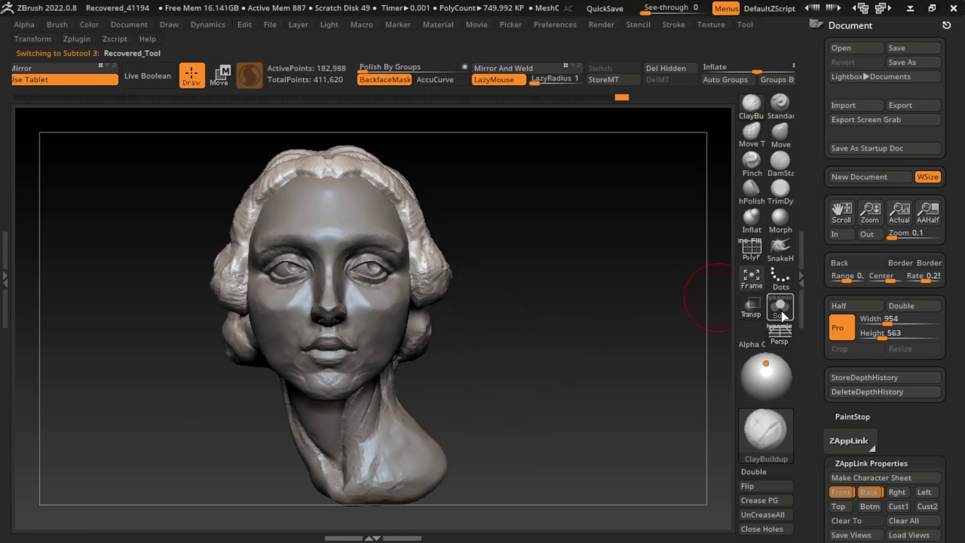
{"action": "left_click", "coordinate": [780, 308]}
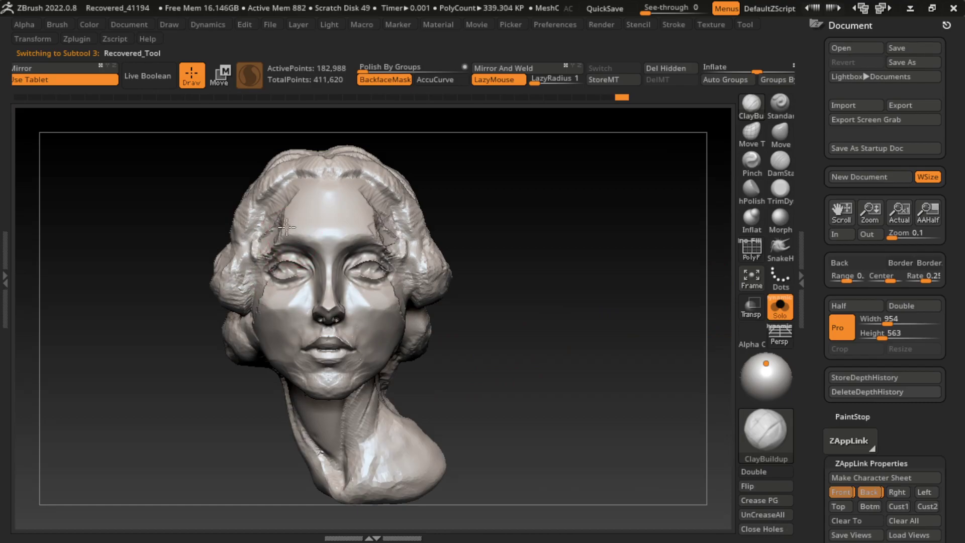
{"action": "left_click_drag", "start_coordinate": [287, 227], "coordinate": [301, 297]}
{"action": "mouse_move", "coordinate": [327, 256]}
{"action": "left_mouse_down"}
{"action": "mouse_move", "coordinate": [340, 344]}
{"action": "mouse_move", "coordinate": [329, 294]}
{"action": "mouse_move", "coordinate": [360, 236]}
{"action": "mouse_move", "coordinate": [327, 332]}
{"action": "mouse_move", "coordinate": [326, 372]}
{"action": "left_mouse_up"}
{"action": "left_click_drag", "start_coordinate": [329, 274], "coordinate": [322, 345], "text": "shift"}
- With lazy mouse on, sculpt vertical clay strands down the forehead and lower face
{"action": "key", "text": "l"}
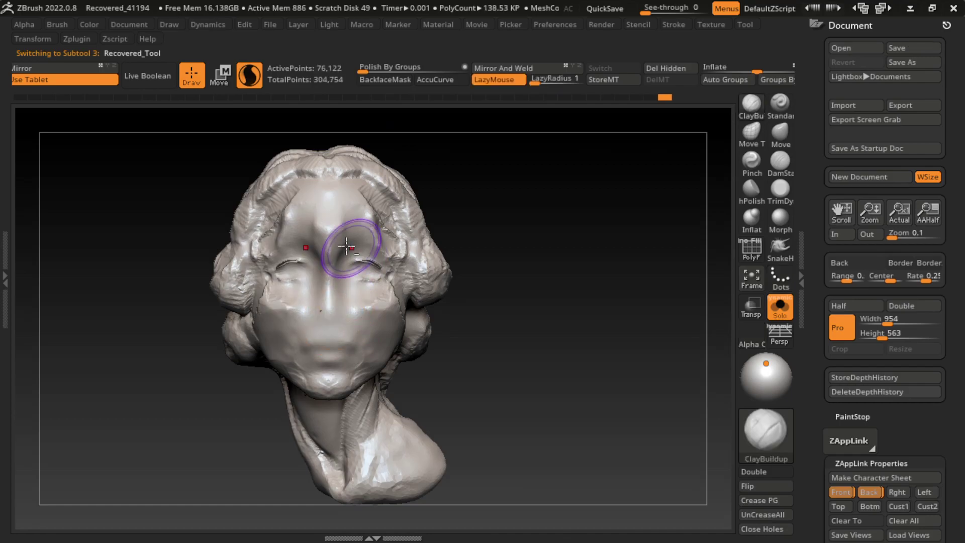
{"action": "mouse_move", "coordinate": [347, 246]}
{"action": "left_mouse_down"}
{"action": "mouse_move", "coordinate": [346, 372]}
{"action": "mouse_move", "coordinate": [368, 369]}
{"action": "left_mouse_up"}
{"action": "left_click_drag", "start_coordinate": [377, 241], "coordinate": [382, 375]}
{"action": "left_click_drag", "start_coordinate": [388, 289], "coordinate": [354, 402]}
{"action": "left_click_drag", "start_coordinate": [331, 322], "coordinate": [323, 370]}
{"action": "left_click_drag", "start_coordinate": [362, 307], "coordinate": [370, 333]}
- Add clay strokes to the front of the head from a tilted view
{"action": "left_click_drag", "start_coordinate": [472, 252], "coordinate": [449, 294]}
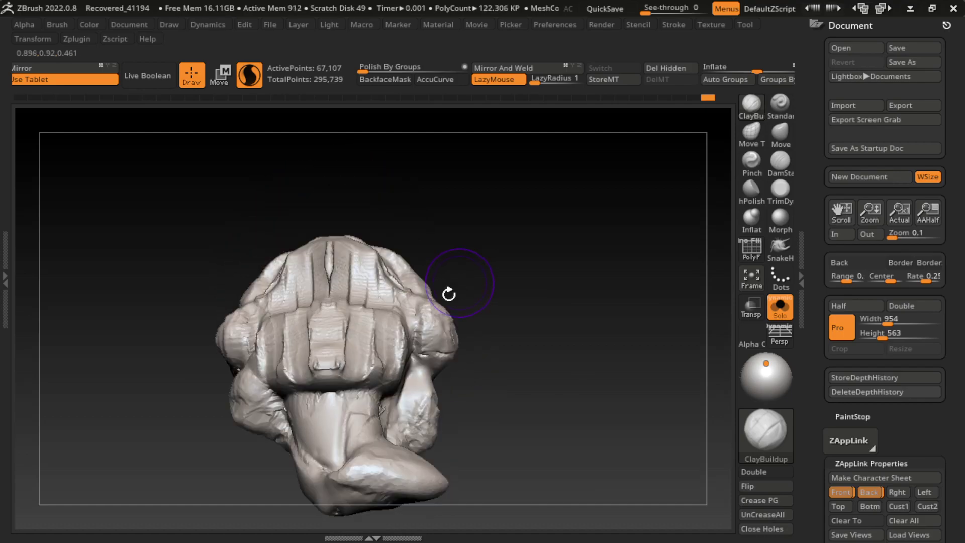
{"action": "left_click_drag", "start_coordinate": [352, 332], "coordinate": [356, 377]}
{"action": "left_click_drag", "start_coordinate": [302, 352], "coordinate": [327, 392]}
{"action": "left_click_drag", "start_coordinate": [352, 332], "coordinate": [301, 362]}
{"action": "right_click_drag", "start_coordinate": [384, 319], "coordinate": [354, 284]}
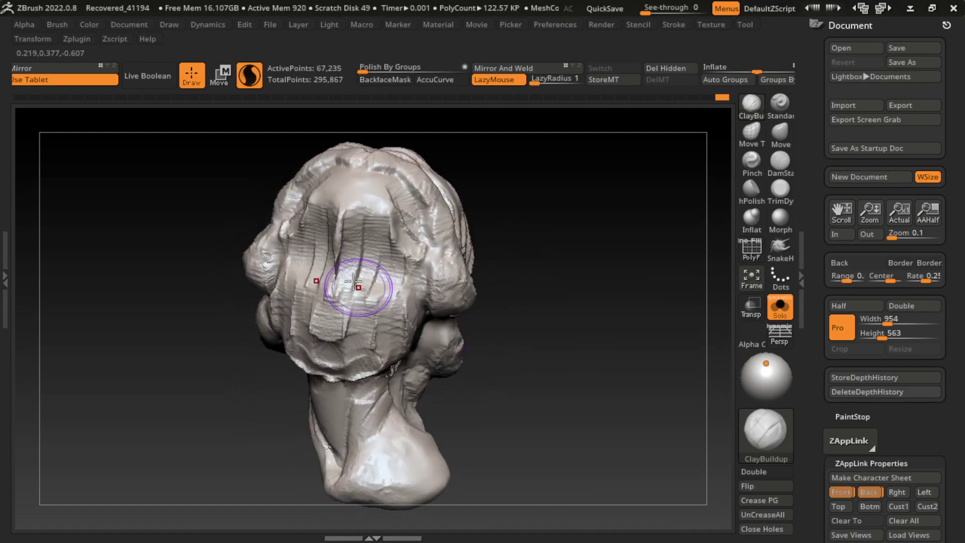
- Build clay on the upper forehead and head top, then turn Solo off and select PM3D_Sphere3D1
{"action": "left_click_drag", "start_coordinate": [353, 284], "coordinate": [354, 173]}
{"action": "left_click_drag", "start_coordinate": [321, 217], "coordinate": [382, 173]}
{"action": "mouse_move", "coordinate": [301, 231]}
{"action": "left_mouse_down"}
{"action": "mouse_move", "coordinate": [402, 236]}
{"action": "mouse_move", "coordinate": [422, 296]}
{"action": "mouse_move", "coordinate": [397, 236]}
{"action": "left_mouse_up"}
{"action": "right_click_drag", "start_coordinate": [397, 231], "coordinate": [410, 291]}
{"action": "left_click_drag", "start_coordinate": [409, 291], "coordinate": [397, 359]}
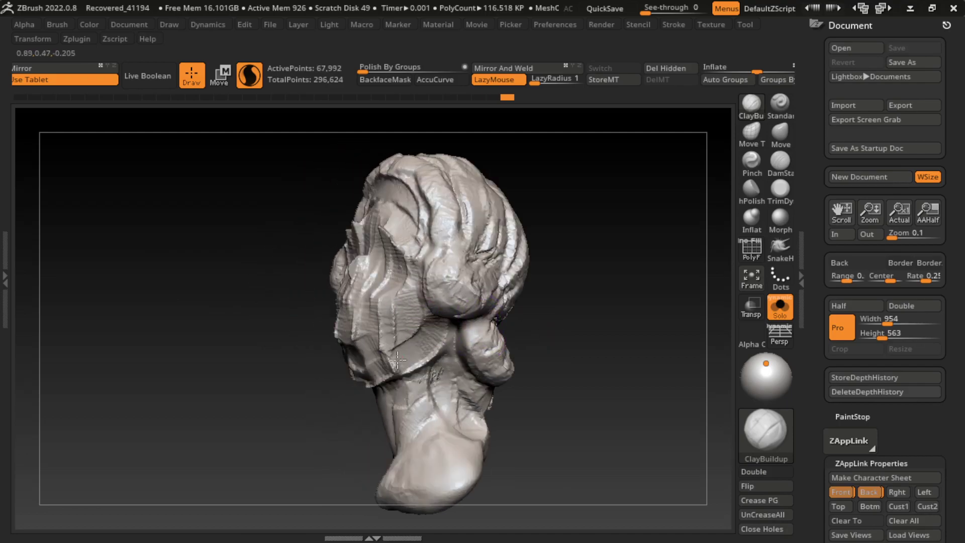
{"action": "left_click", "coordinate": [779, 305]}
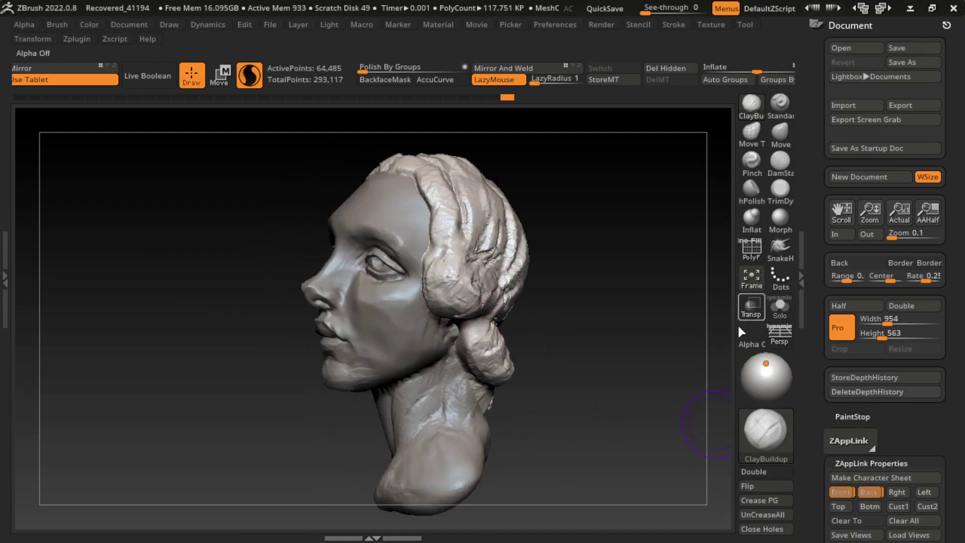
{"action": "left_click", "coordinate": [507, 382], "text": "alt"}
- Flatten the upper forehead with the TrimDynamic brush
{"action": "left_click_drag", "start_coordinate": [605, 418], "coordinate": [669, 432]}
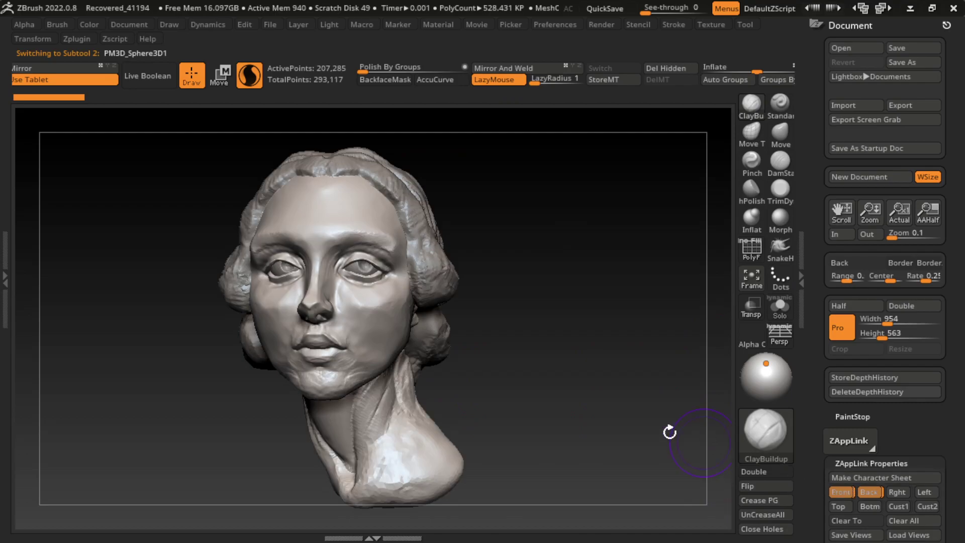
{"action": "key", "text": "s"}
{"action": "key", "text": "s"}
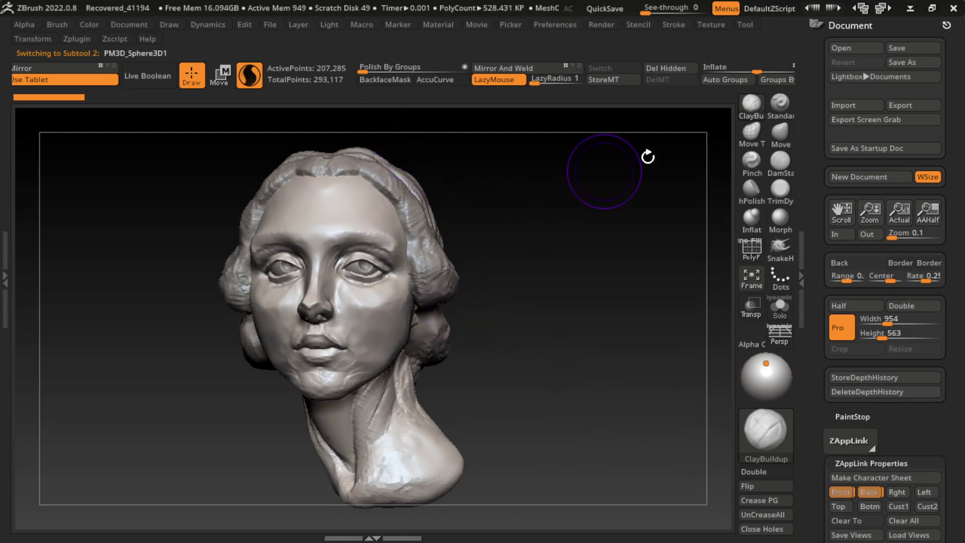
{"action": "key", "text": "b"}
{"action": "key", "text": "m"}
{"action": "key", "text": "v"}
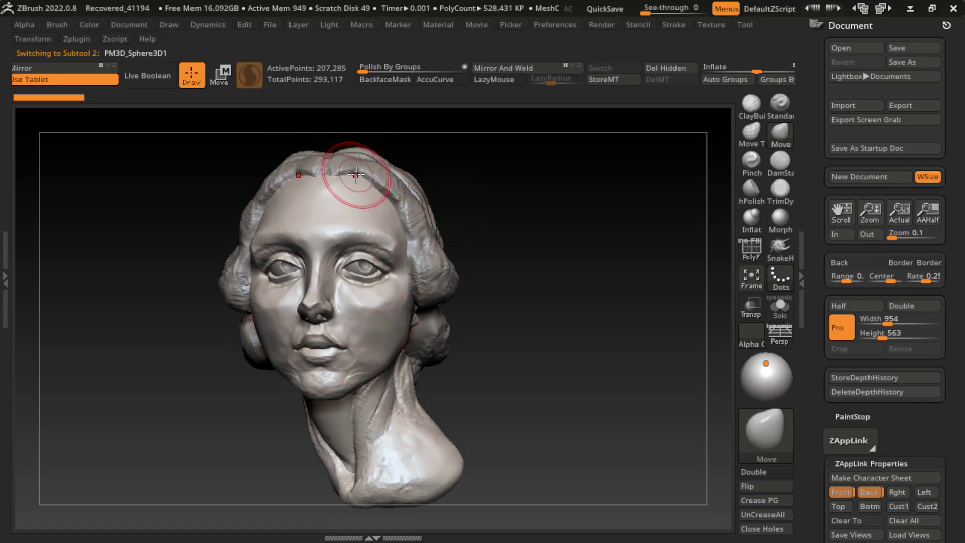
{"action": "key", "text": "b"}
{"action": "key", "text": "t"}
{"action": "key", "text": "d"}
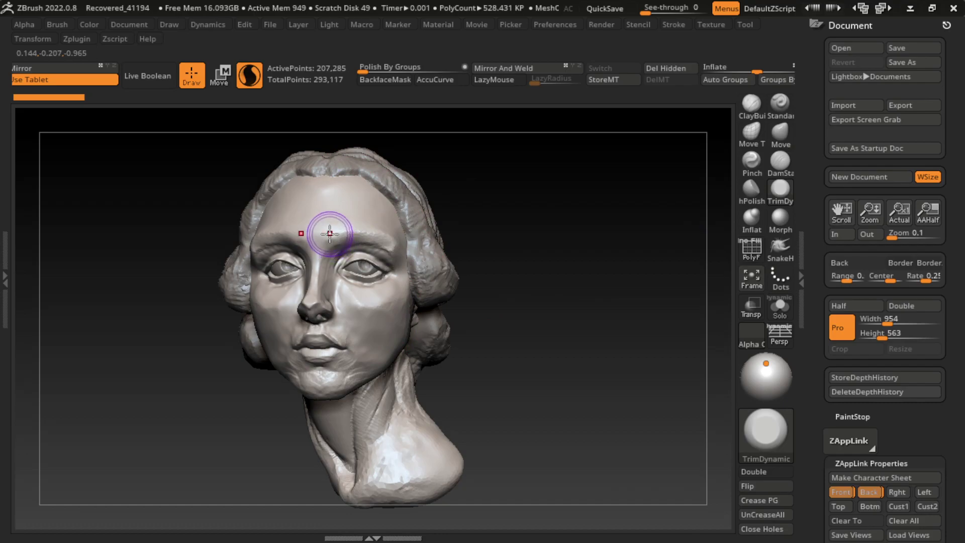
{"action": "left_click_drag", "start_coordinate": [330, 233], "coordinate": [340, 246]}
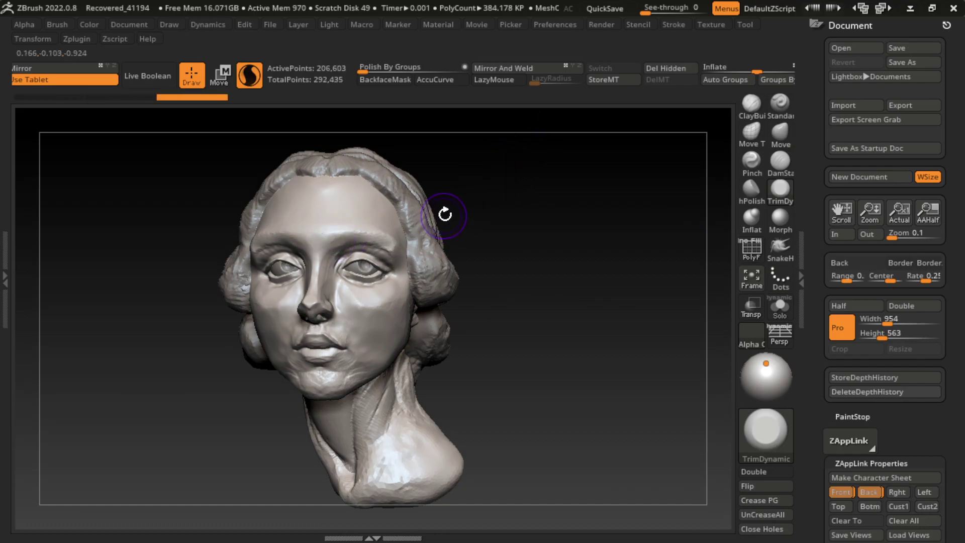
- Push the brow near the nose bridge with the Move brush, then adjust the brush size
{"action": "left_click", "coordinate": [780, 133]}
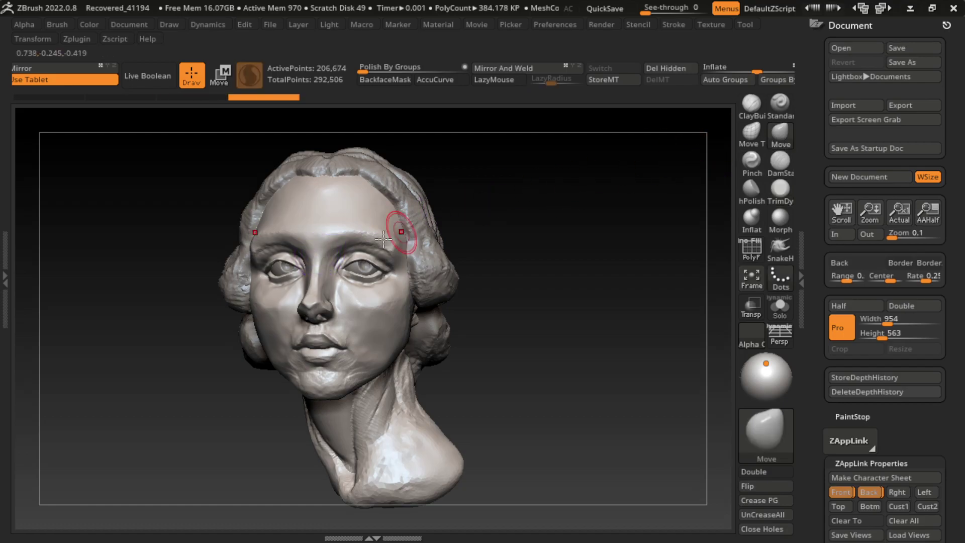
{"action": "left_click_drag", "start_coordinate": [329, 258], "coordinate": [319, 271]}
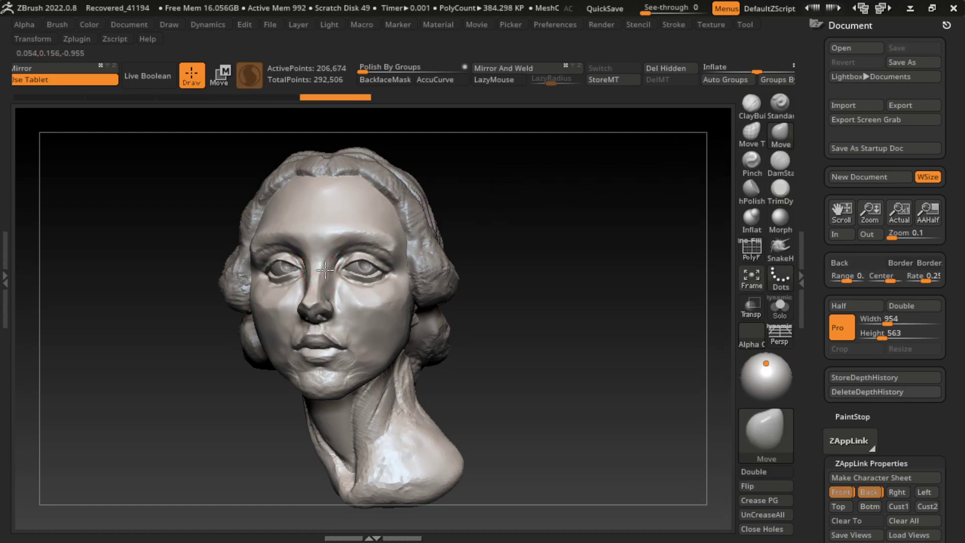
{"action": "left_click", "coordinate": [752, 103]}
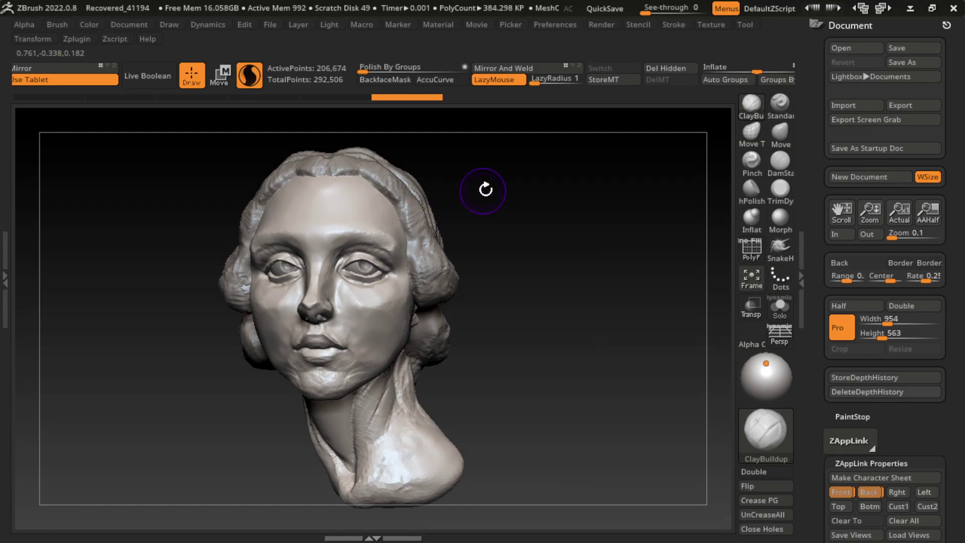
{"action": "key", "text": "s"}
{"action": "scroll", "coordinate": [483, 206], "scroll_direction": "up", "scroll_amount": 3}
- Touch up the inner eye corner with Standard and DamStandard strokes, smoothing around the eye
{"action": "key", "text": "b"}
{"action": "key", "text": "s"}
{"action": "key", "text": "t"}
{"action": "key", "text": "s"}
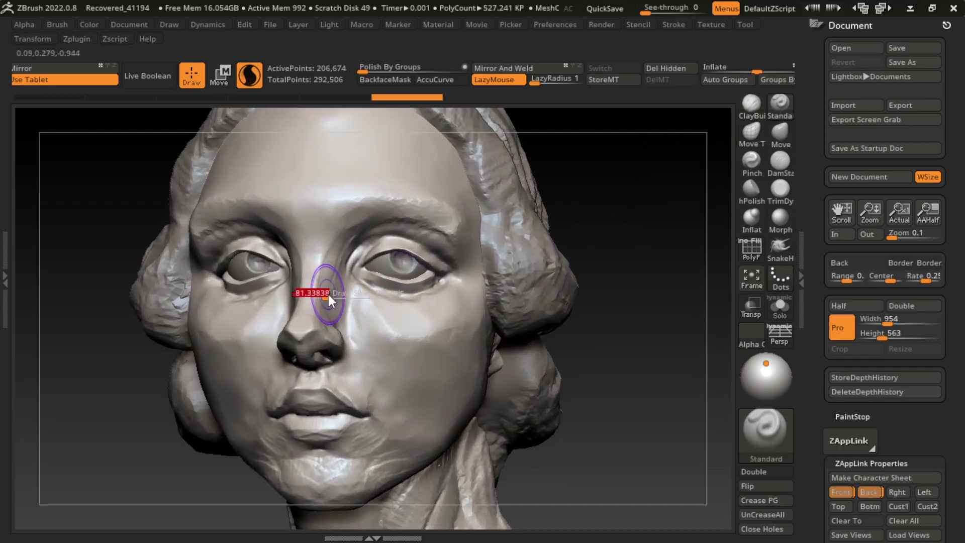
{"action": "mouse_move", "coordinate": [347, 266]}
{"action": "left_mouse_down"}
{"action": "mouse_move", "coordinate": [355, 247]}
{"action": "mouse_move", "coordinate": [352, 302]}
{"action": "left_mouse_up"}
{"action": "left_click", "coordinate": [780, 161]}
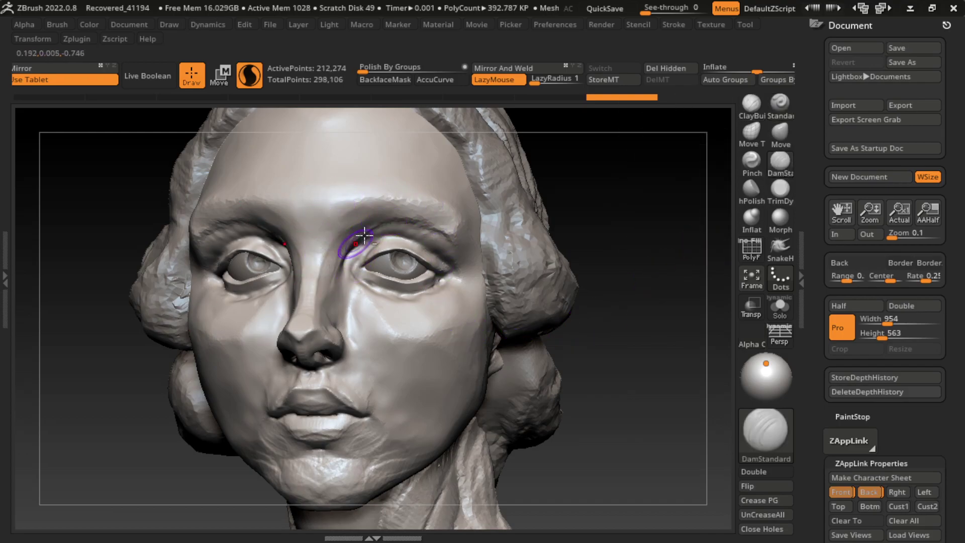
{"action": "left_click", "coordinate": [343, 256]}
{"action": "left_click", "coordinate": [752, 103]}
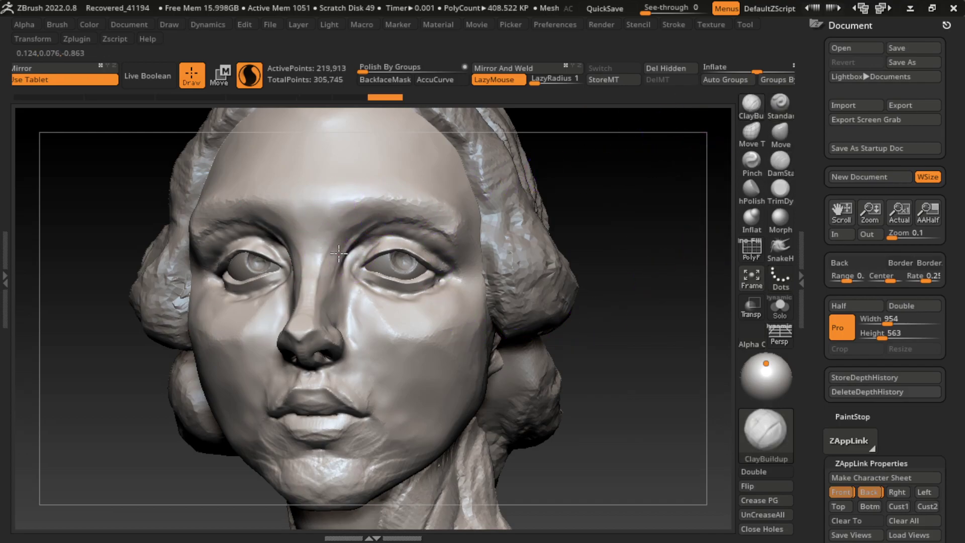
{"action": "left_click_drag", "start_coordinate": [366, 231], "coordinate": [344, 254], "text": "shift"}
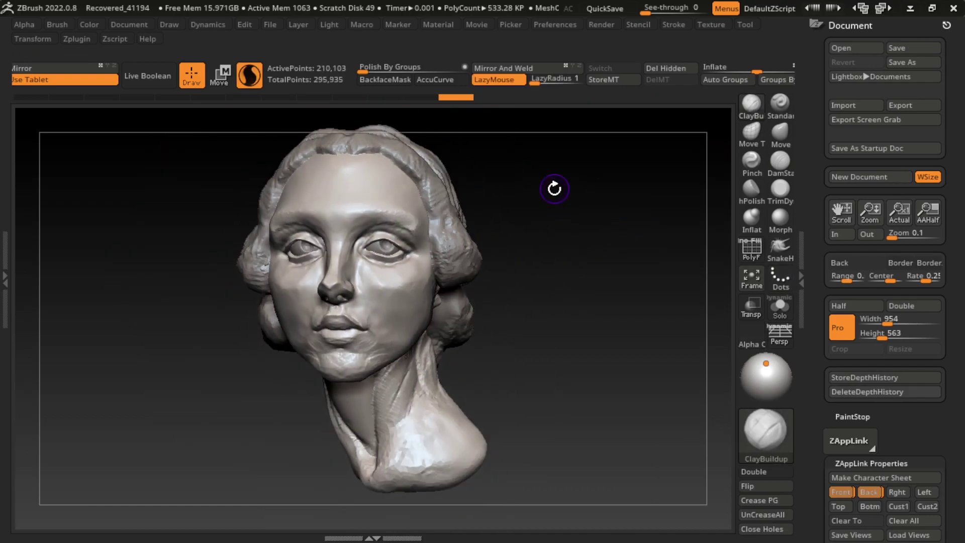
{"action": "key", "text": "s"}
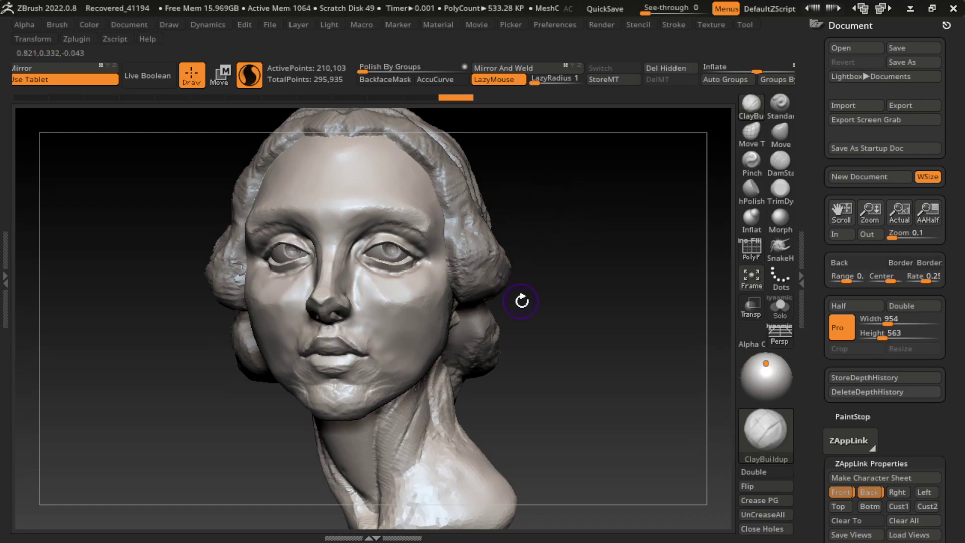
- Carve and deepen the upper eyelid crease with DamStandard at size about 10, reshaping the outer corner
{"action": "left_click", "coordinate": [780, 161]}
{"action": "right_click", "coordinate": [573, 299]}
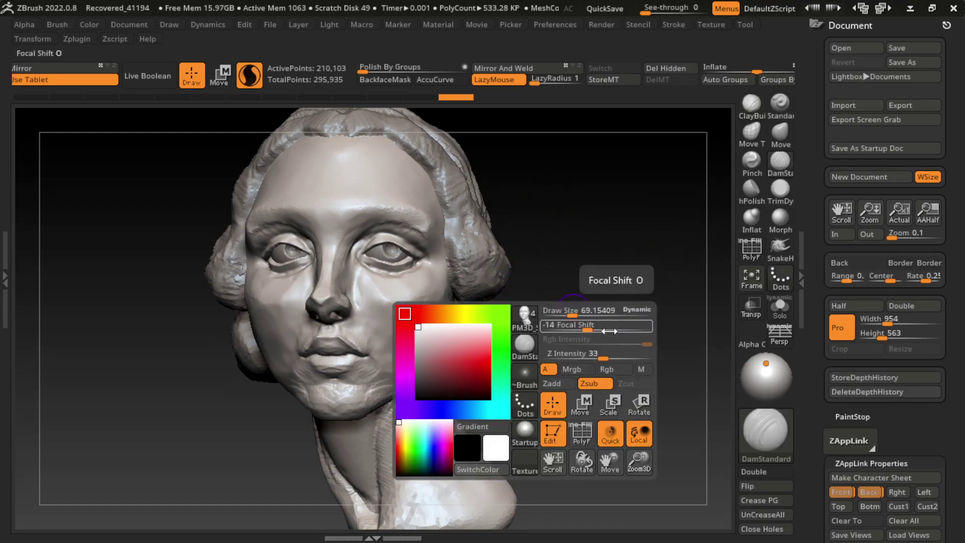
{"action": "left_click_drag", "start_coordinate": [573, 311], "coordinate": [555, 313]}
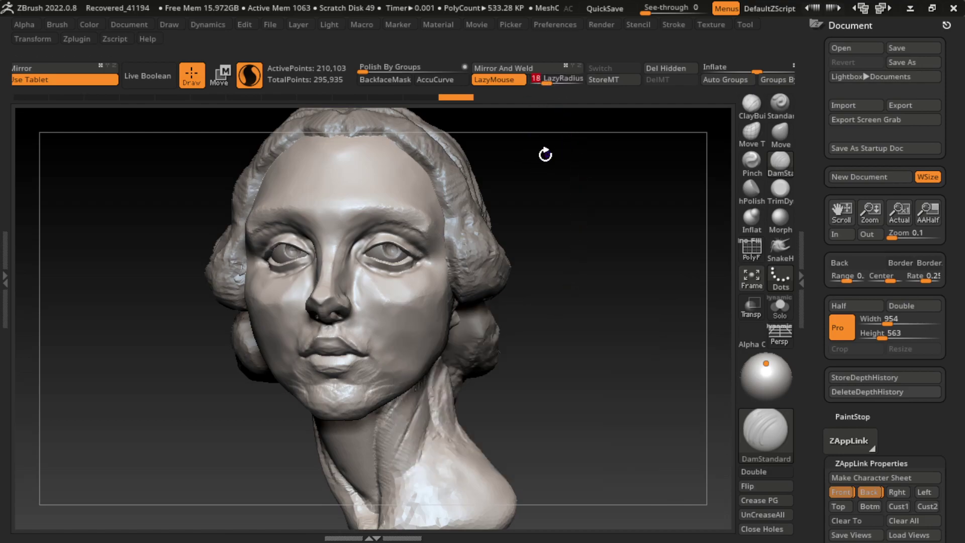
{"action": "left_click_drag", "start_coordinate": [545, 155], "coordinate": [594, 222], "text": "alt"}
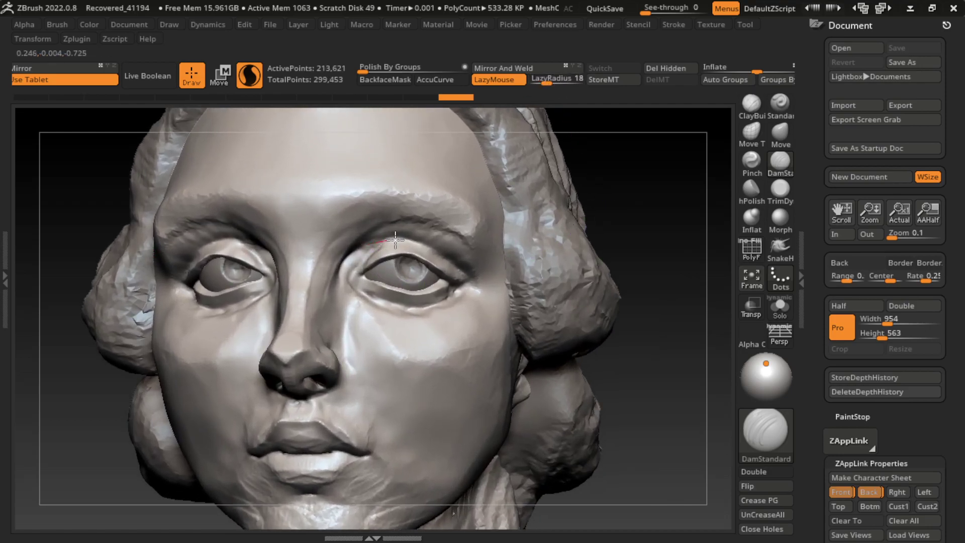
{"action": "key", "text": "space"}
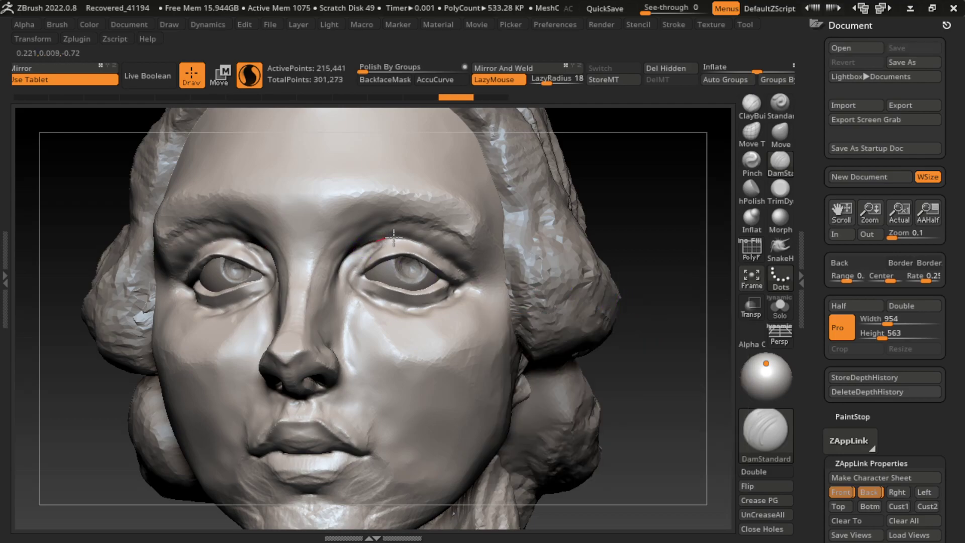
{"action": "mouse_move", "coordinate": [393, 237]}
{"action": "left_mouse_down"}
{"action": "mouse_move", "coordinate": [374, 244]}
{"action": "mouse_move", "coordinate": [387, 233]}
{"action": "left_mouse_up"}
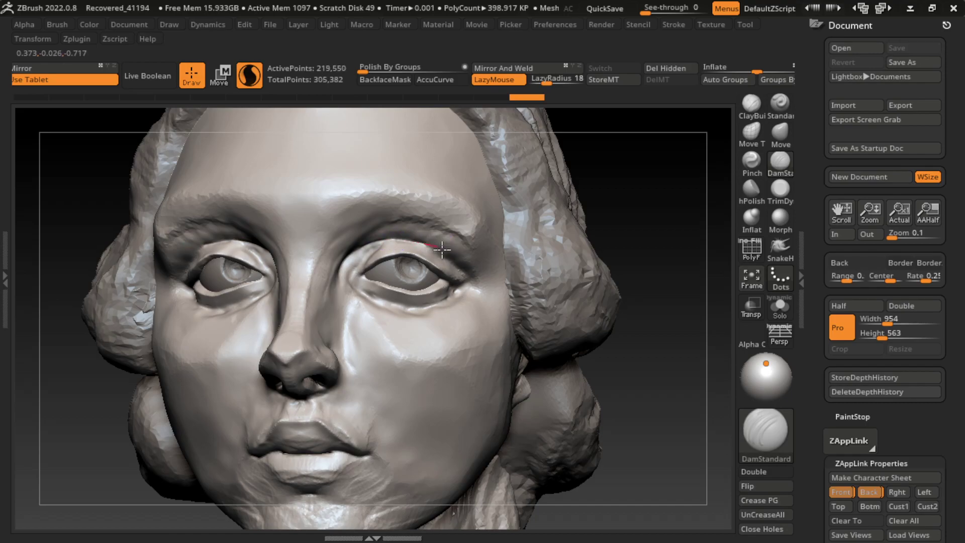
{"action": "left_click_drag", "start_coordinate": [423, 236], "coordinate": [398, 241]}
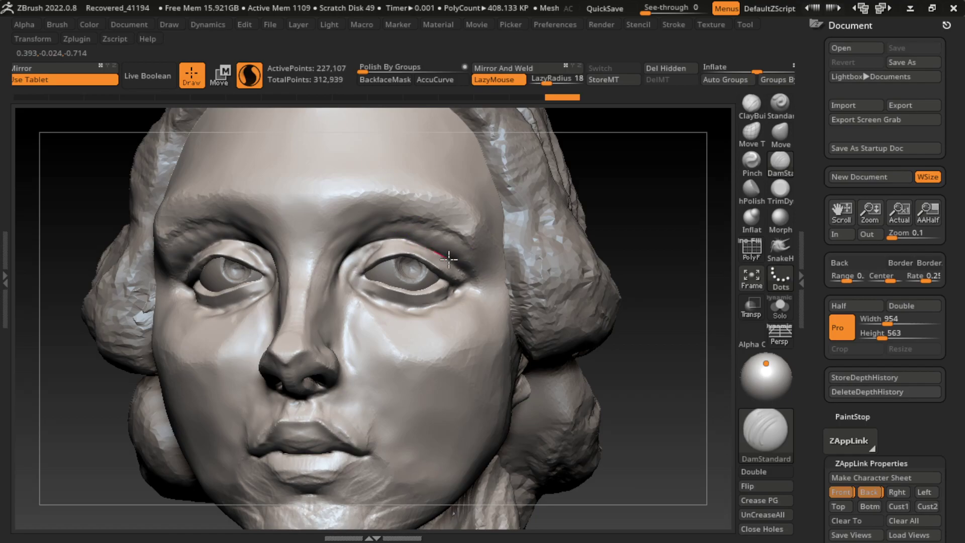
{"action": "mouse_move", "coordinate": [461, 270]}
{"action": "left_mouse_down"}
{"action": "mouse_move", "coordinate": [491, 266]}
{"action": "mouse_move", "coordinate": [457, 267]}
{"action": "mouse_move", "coordinate": [470, 287]}
{"action": "left_mouse_up"}
- Finish the outer eye corner and sharpen the brow edge and upper eyelid
{"action": "key", "text": "f"}
{"action": "right_click_drag", "start_coordinate": [588, 355], "coordinate": [532, 347]}
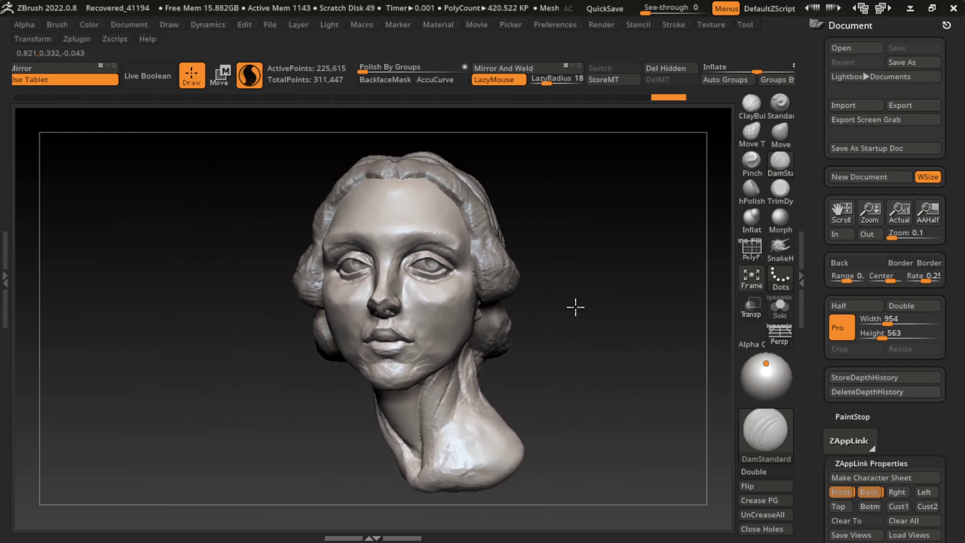
{"action": "mouse_move", "coordinate": [575, 307]}
{"action": "right_mouse_down"}
{"action": "mouse_move", "coordinate": [626, 333]}
{"action": "mouse_move", "coordinate": [604, 296]}
{"action": "right_mouse_up"}
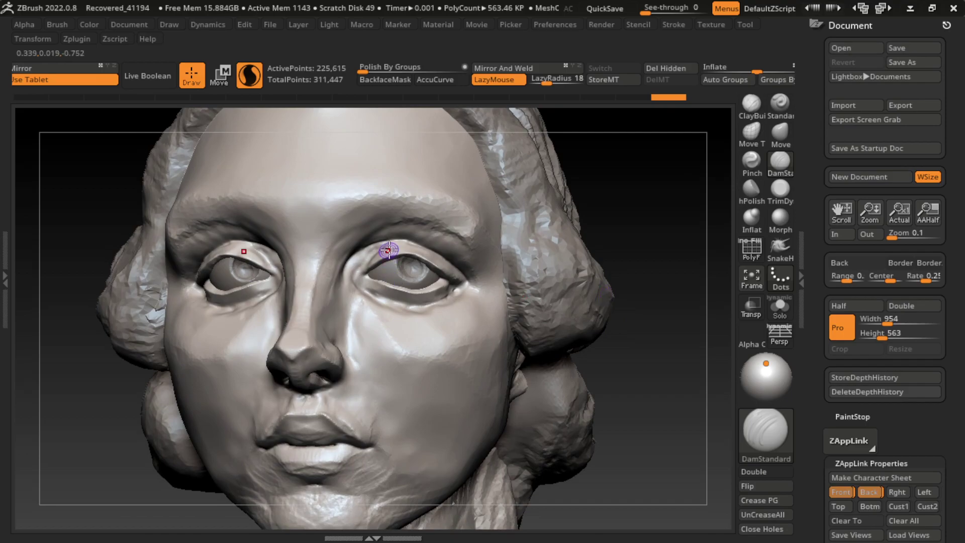
{"action": "mouse_move", "coordinate": [373, 245]}
{"action": "left_mouse_down"}
{"action": "mouse_move", "coordinate": [386, 245]}
{"action": "mouse_move", "coordinate": [355, 254]}
{"action": "left_mouse_up"}
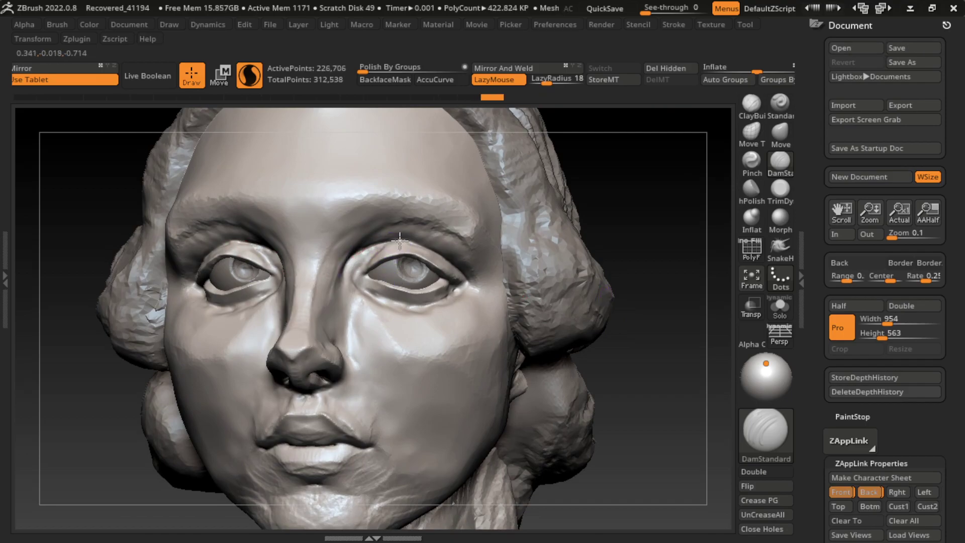
{"action": "left_click_drag", "start_coordinate": [417, 243], "coordinate": [454, 260]}
{"action": "mouse_move", "coordinate": [649, 327]}
{"action": "left_mouse_down"}
{"action": "mouse_move", "coordinate": [495, 331]}
{"action": "mouse_move", "coordinate": [563, 342]}
{"action": "left_mouse_up"}
- Build up the right-hand eye's upper eyelid with ClayBuildup at a draw size near 44
{"action": "key", "text": "s"}
{"action": "mouse_move", "coordinate": [547, 293]}
{"action": "left_mouse_down"}
{"action": "mouse_move", "coordinate": [592, 308]}
{"action": "mouse_move", "coordinate": [578, 291]}
{"action": "left_mouse_up"}
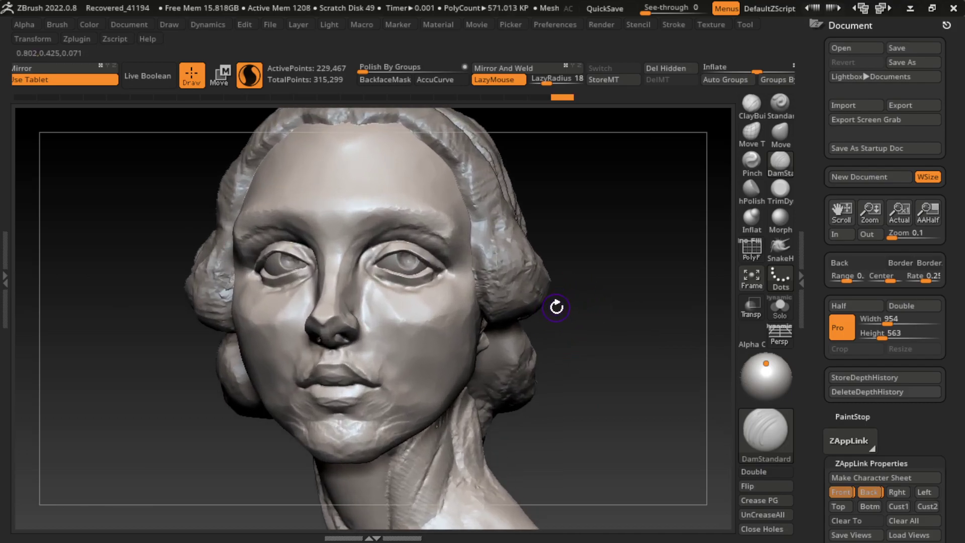
{"action": "left_click", "coordinate": [758, 105]}
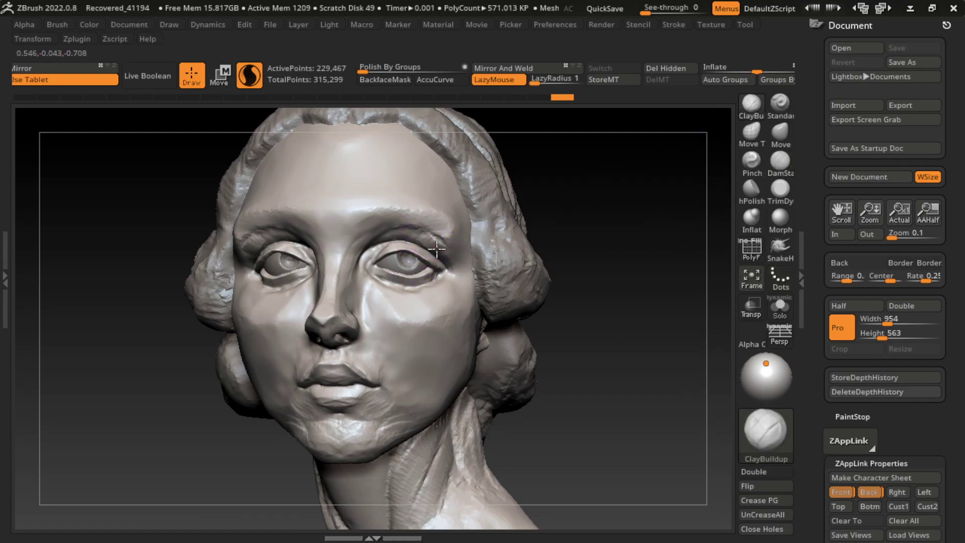
{"action": "mouse_move", "coordinate": [418, 234]}
{"action": "left_mouse_down"}
{"action": "mouse_move", "coordinate": [437, 249]}
{"action": "mouse_move", "coordinate": [431, 233]}
{"action": "mouse_move", "coordinate": [443, 237]}
{"action": "mouse_move", "coordinate": [432, 244]}
{"action": "left_mouse_up"}
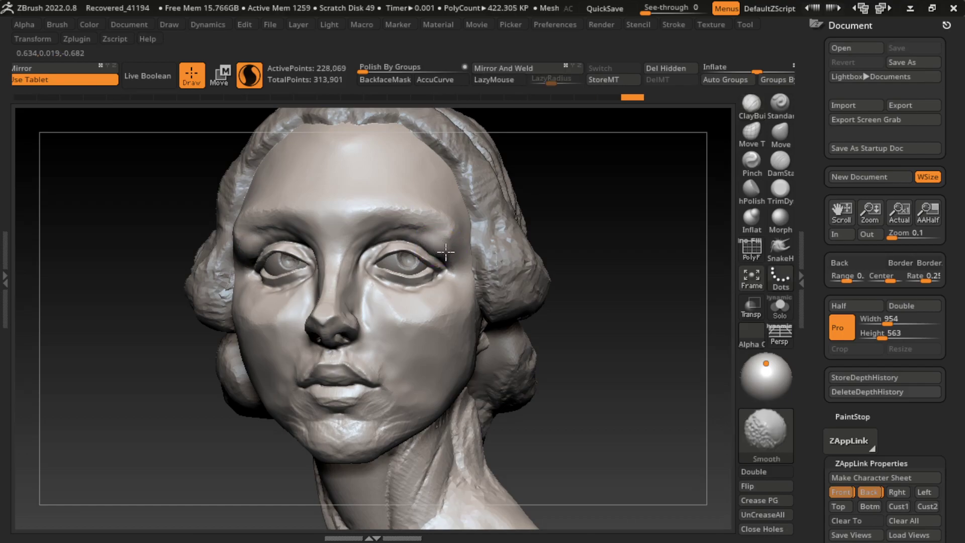
- Add clay beside the left eyelid, then flatten the left brow with TrimDynamic
{"action": "key", "text": "l"}
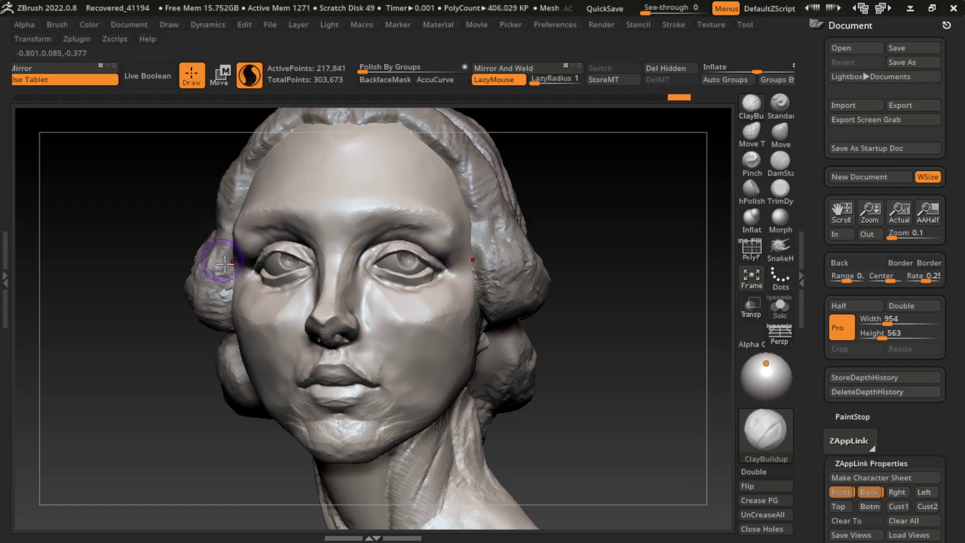
{"action": "left_click_drag", "start_coordinate": [271, 236], "coordinate": [254, 255]}
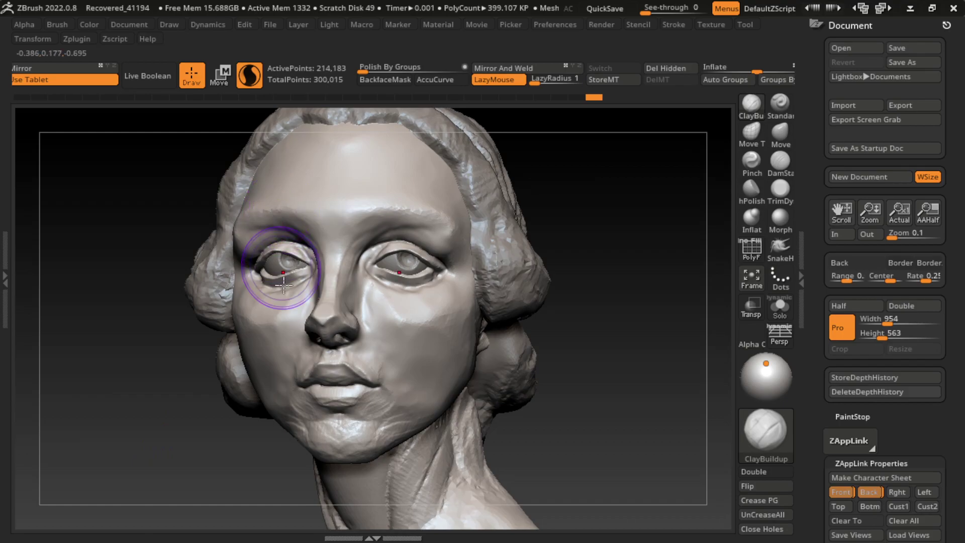
{"action": "left_click", "coordinate": [771, 192]}
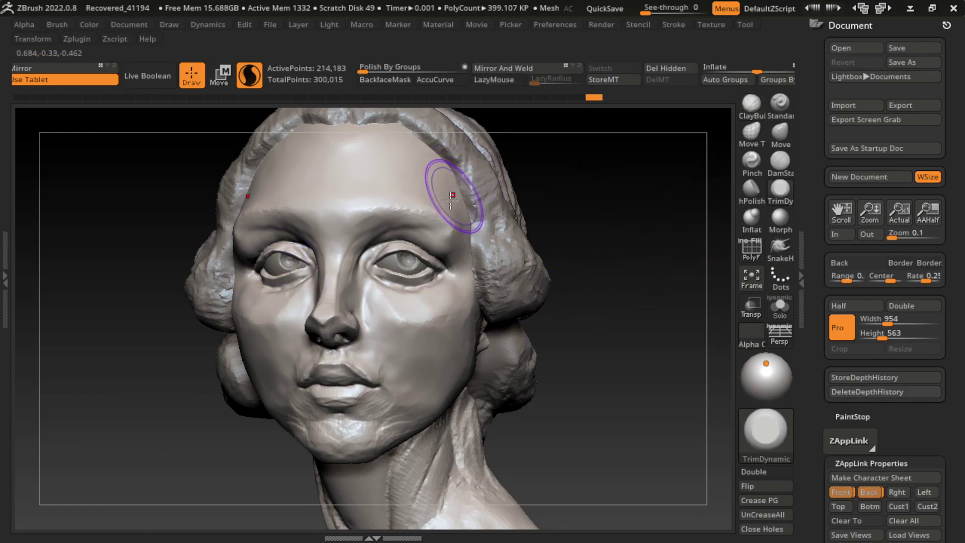
{"action": "mouse_move", "coordinate": [456, 191]}
{"action": "left_mouse_down"}
{"action": "mouse_move", "coordinate": [450, 227]}
{"action": "mouse_move", "coordinate": [441, 225]}
{"action": "left_mouse_up"}
- Plane down the temples, brow ridge and right forehead into flatter forms
{"action": "key", "text": "s"}
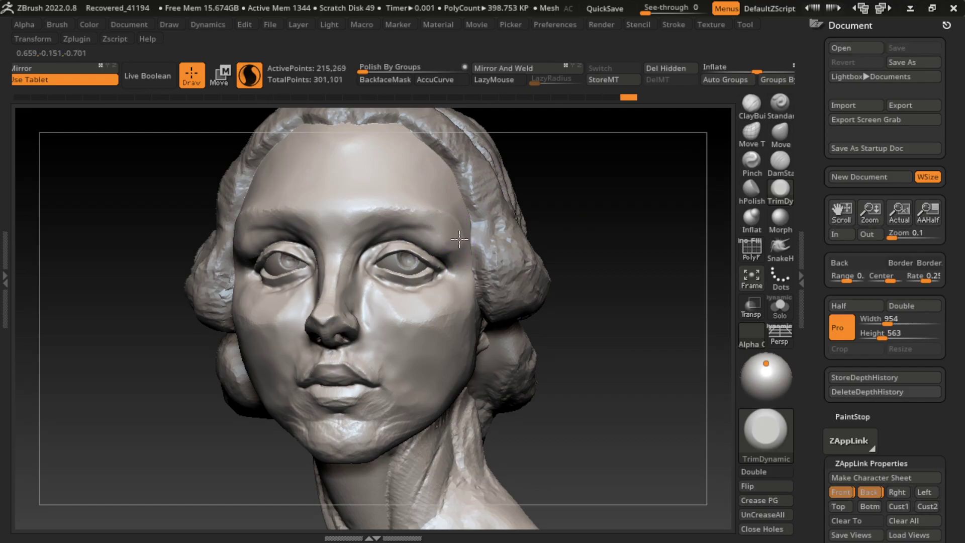
{"action": "mouse_move", "coordinate": [527, 201]}
{"action": "left_mouse_down"}
{"action": "mouse_move", "coordinate": [442, 223]}
{"action": "mouse_move", "coordinate": [493, 211]}
{"action": "mouse_move", "coordinate": [522, 236]}
{"action": "left_mouse_up"}
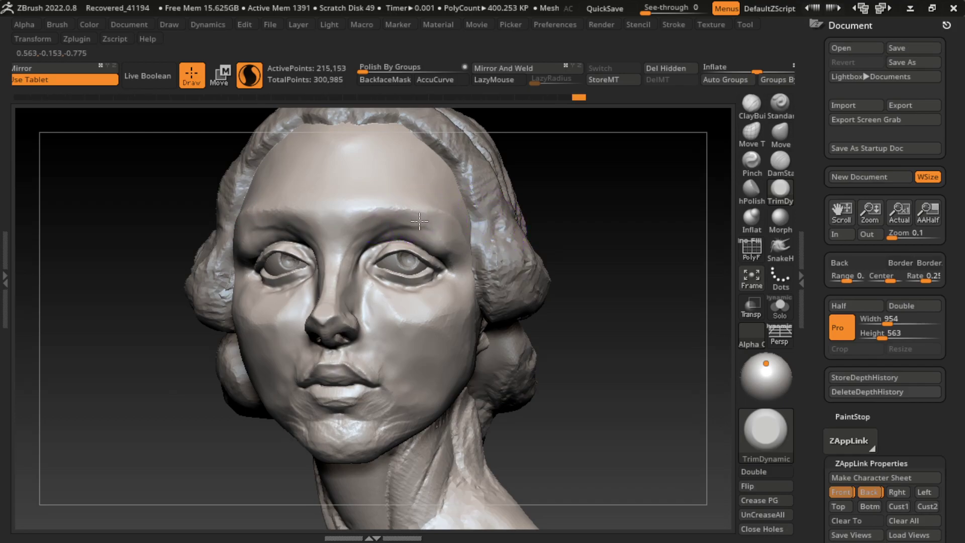
{"action": "mouse_move", "coordinate": [407, 220]}
{"action": "left_mouse_down"}
{"action": "mouse_move", "coordinate": [403, 198]}
{"action": "mouse_move", "coordinate": [424, 190]}
{"action": "mouse_move", "coordinate": [391, 200]}
{"action": "mouse_move", "coordinate": [431, 161]}
{"action": "mouse_move", "coordinate": [370, 190]}
{"action": "mouse_move", "coordinate": [337, 222]}
{"action": "left_mouse_up"}
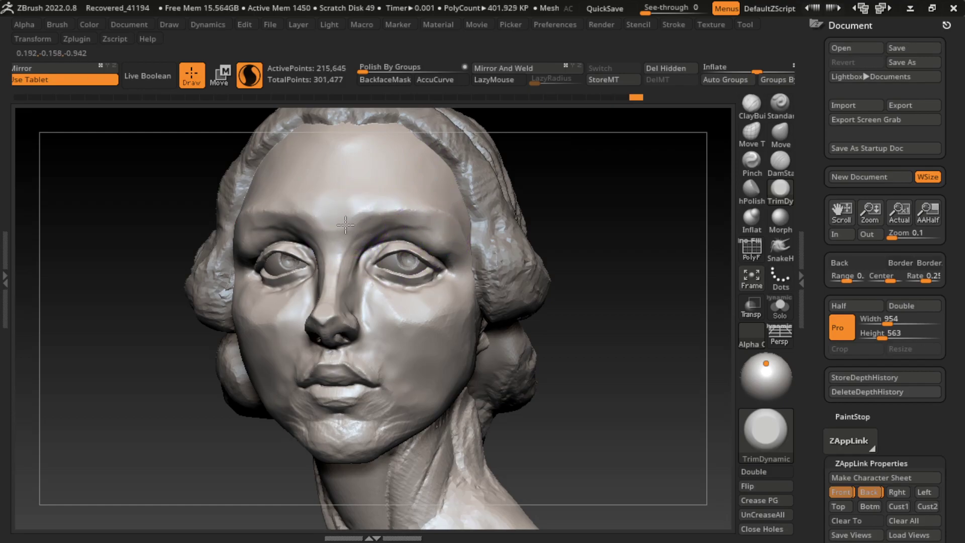
{"action": "left_click_drag", "start_coordinate": [517, 241], "coordinate": [467, 196]}
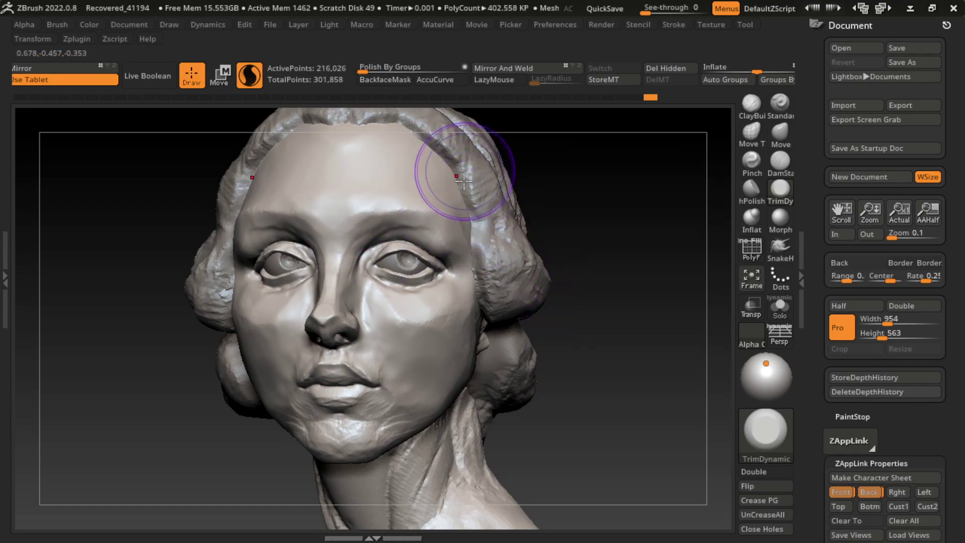
{"action": "left_click_drag", "start_coordinate": [534, 324], "coordinate": [513, 354]}
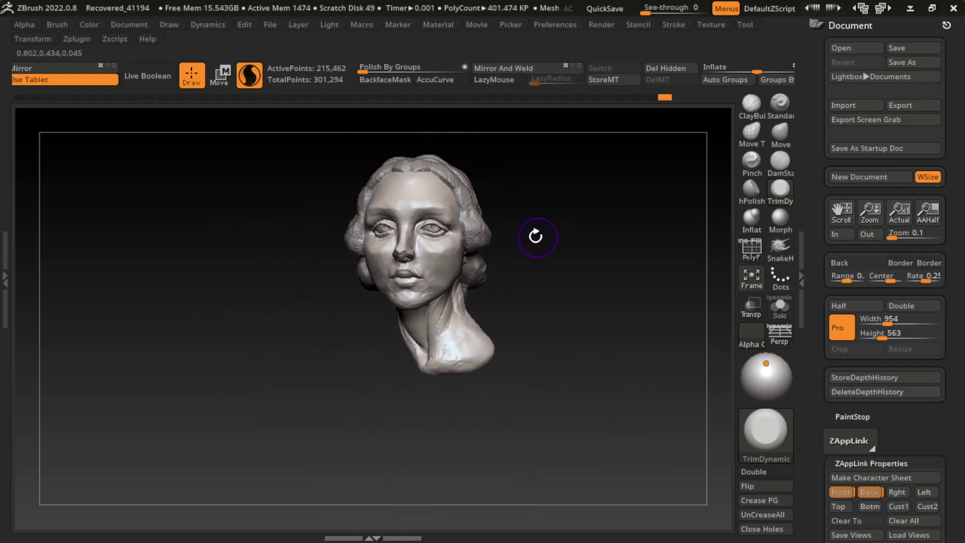
- Trim the temple hair mass and nudge the cheek edge with Move, undoing the nudge
{"action": "left_click_drag", "start_coordinate": [534, 242], "coordinate": [514, 280]}
{"action": "mouse_move", "coordinate": [459, 238]}
{"action": "left_mouse_down"}
{"action": "mouse_move", "coordinate": [465, 266]}
{"action": "mouse_move", "coordinate": [494, 255]}
{"action": "mouse_move", "coordinate": [471, 288]}
{"action": "left_mouse_up"}
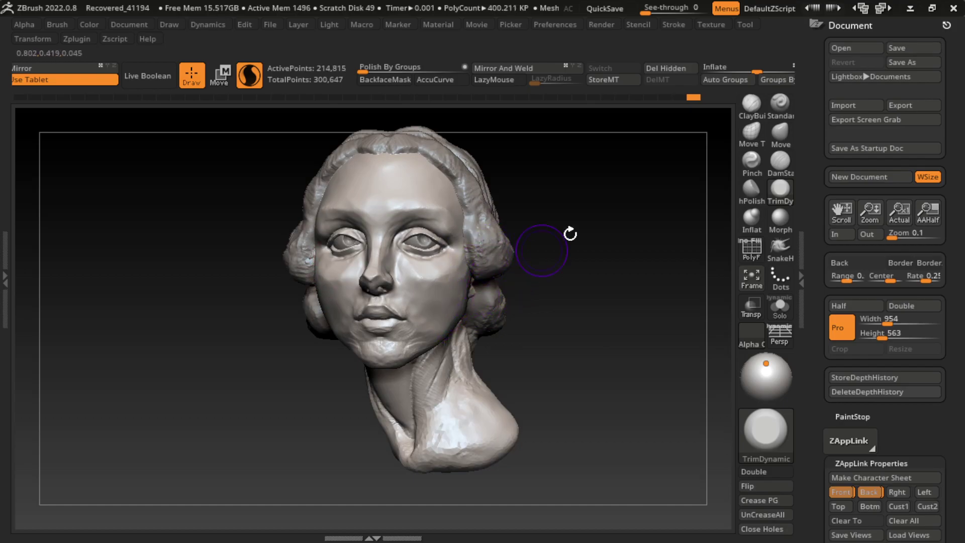
{"action": "key", "text": "b"}
{"action": "key", "text": "m"}
{"action": "key", "text": "v"}
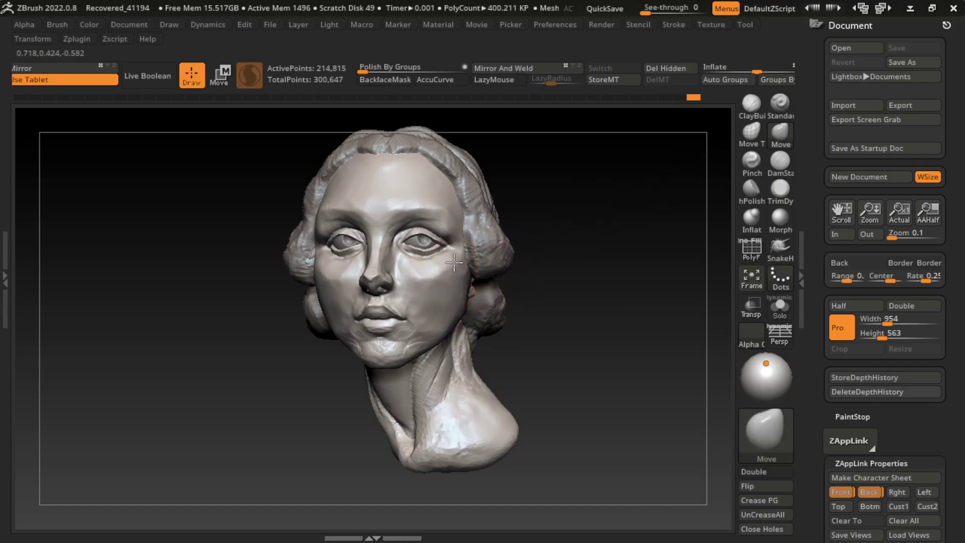
{"action": "left_click_drag", "start_coordinate": [454, 264], "coordinate": [456, 267]}
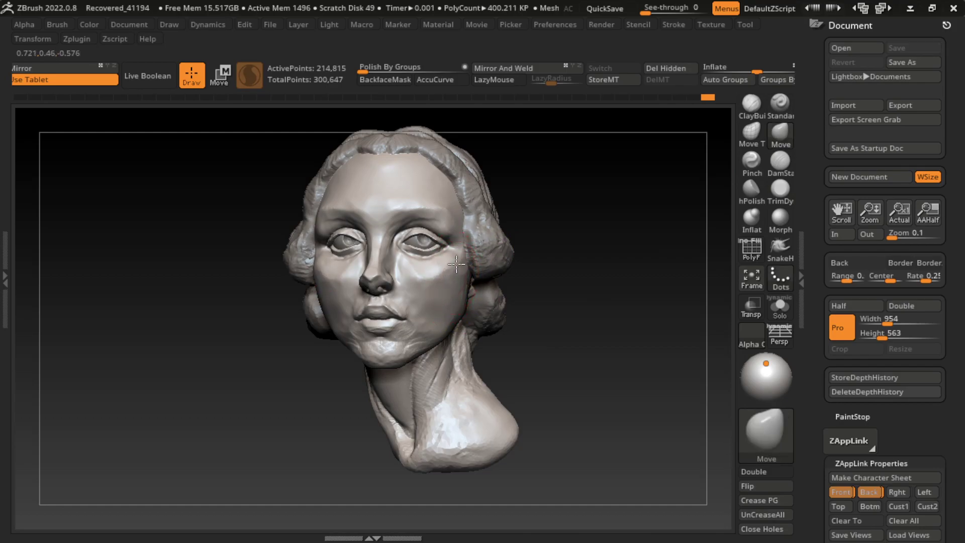
{"action": "left_click", "coordinate": [780, 188]}
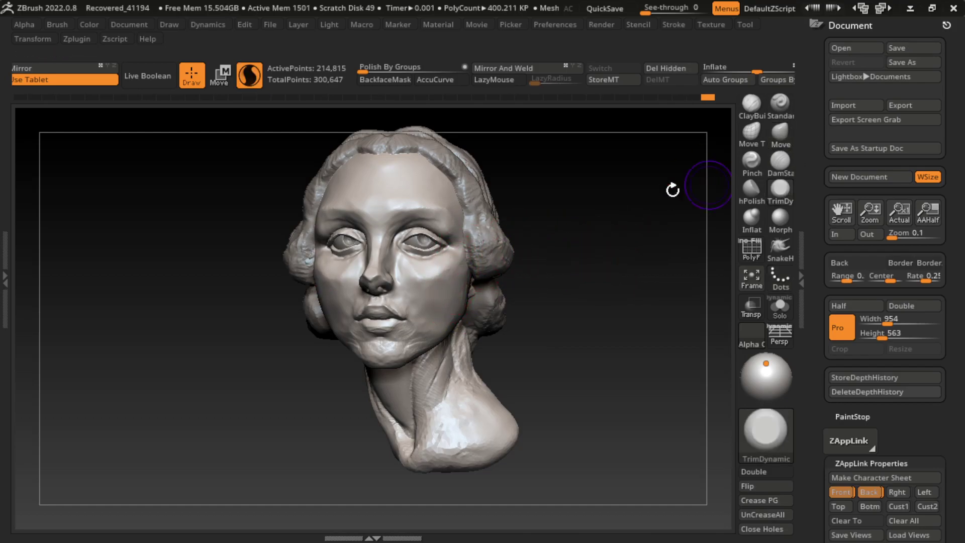
{"action": "key", "text": "ctrl+z"}
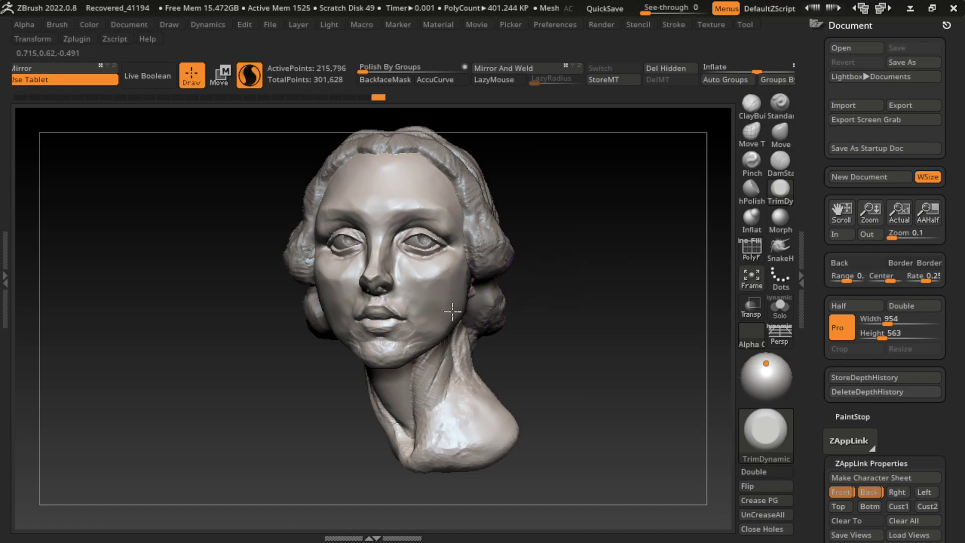
- Flatten the cheek, jaw, chin and mouth surroundings into clean planes with TrimDynamic
{"action": "mouse_move", "coordinate": [449, 302]}
{"action": "left_mouse_down"}
{"action": "mouse_move", "coordinate": [461, 313]}
{"action": "mouse_move", "coordinate": [460, 377]}
{"action": "left_mouse_up"}
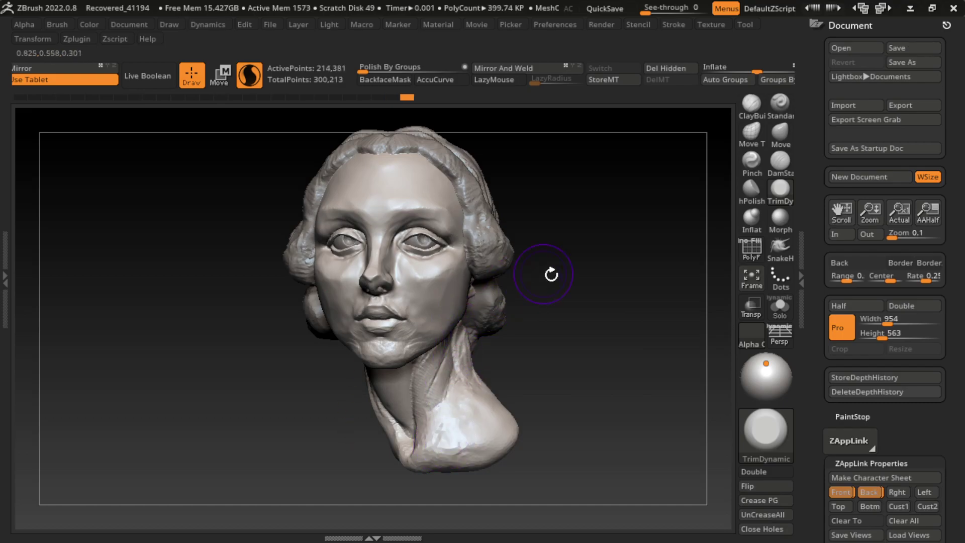
{"action": "key", "text": "s"}
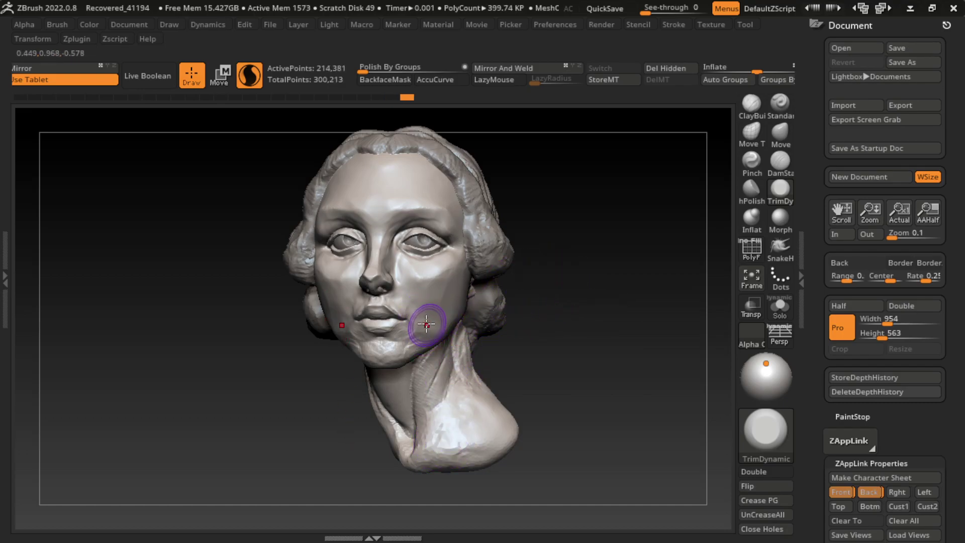
{"action": "left_click_drag", "start_coordinate": [425, 324], "coordinate": [437, 383]}
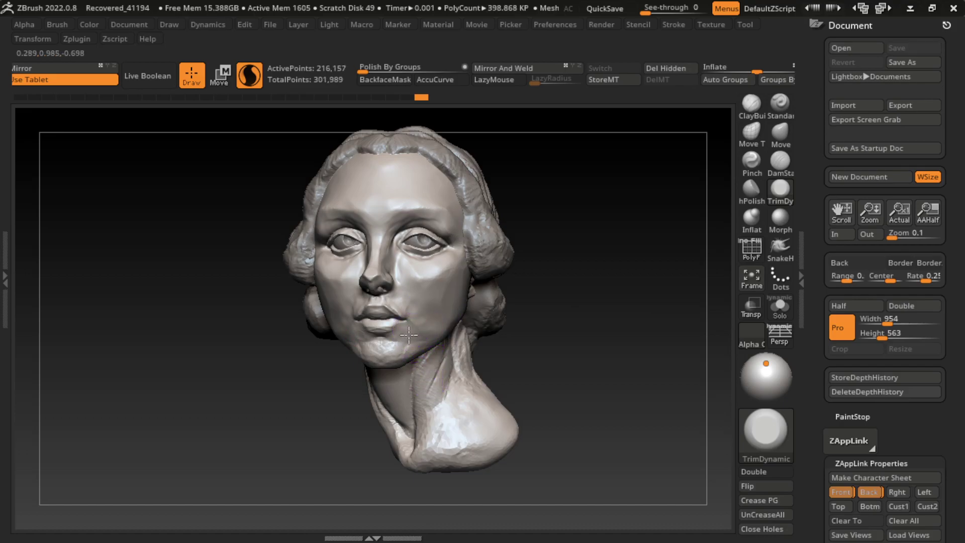
{"action": "left_click_drag", "start_coordinate": [409, 335], "coordinate": [431, 402]}
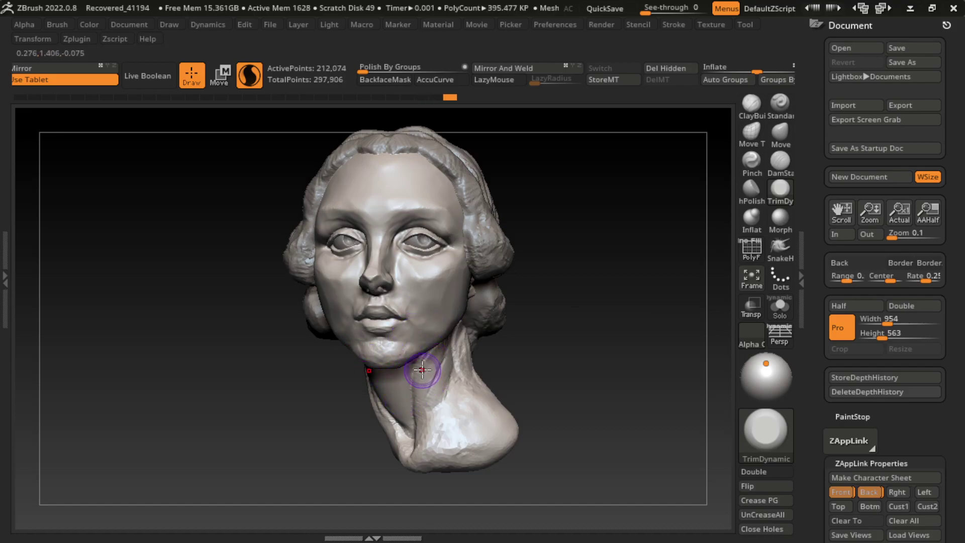
{"action": "left_click_drag", "start_coordinate": [394, 351], "coordinate": [382, 364]}
{"action": "left_click_drag", "start_coordinate": [555, 275], "coordinate": [554, 294]}
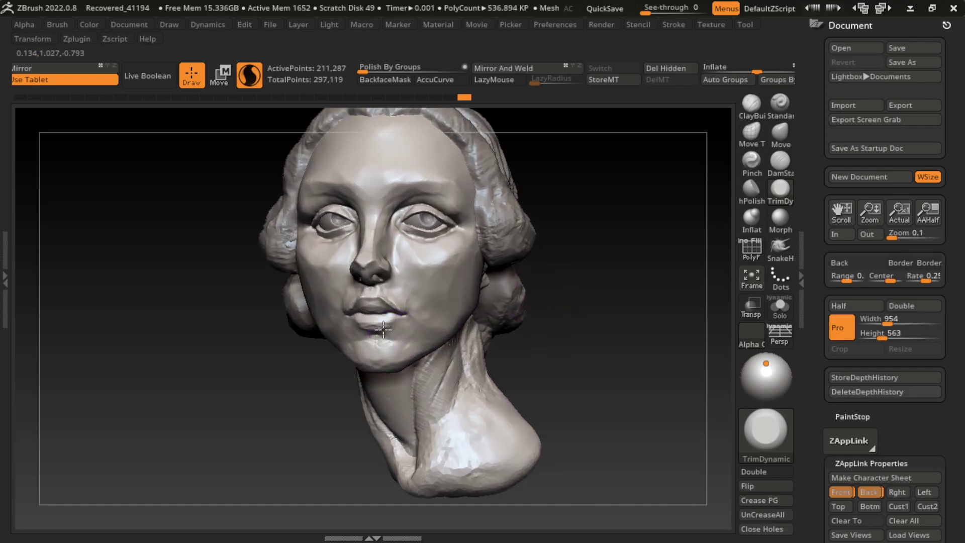
{"action": "left_click_drag", "start_coordinate": [383, 329], "coordinate": [392, 322]}
{"action": "mouse_move", "coordinate": [571, 272]}
{"action": "left_mouse_down"}
{"action": "mouse_move", "coordinate": [610, 291]}
{"action": "mouse_move", "coordinate": [610, 322]}
{"action": "left_mouse_up"}
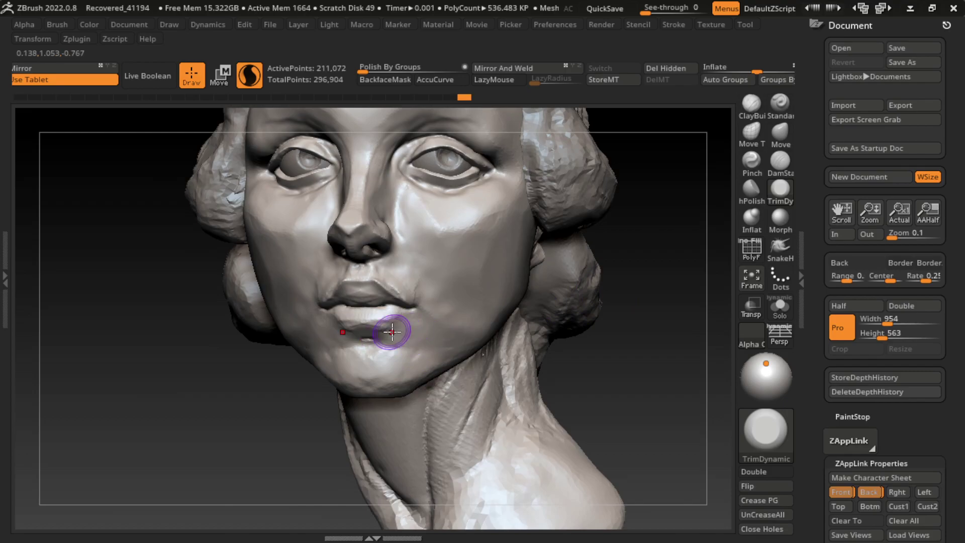
{"action": "left_click_drag", "start_coordinate": [373, 332], "coordinate": [440, 321]}
- Carve the parting line between the lips with DamStandard at lowered intensity and adjusted focal shift
{"action": "left_click", "coordinate": [780, 161]}
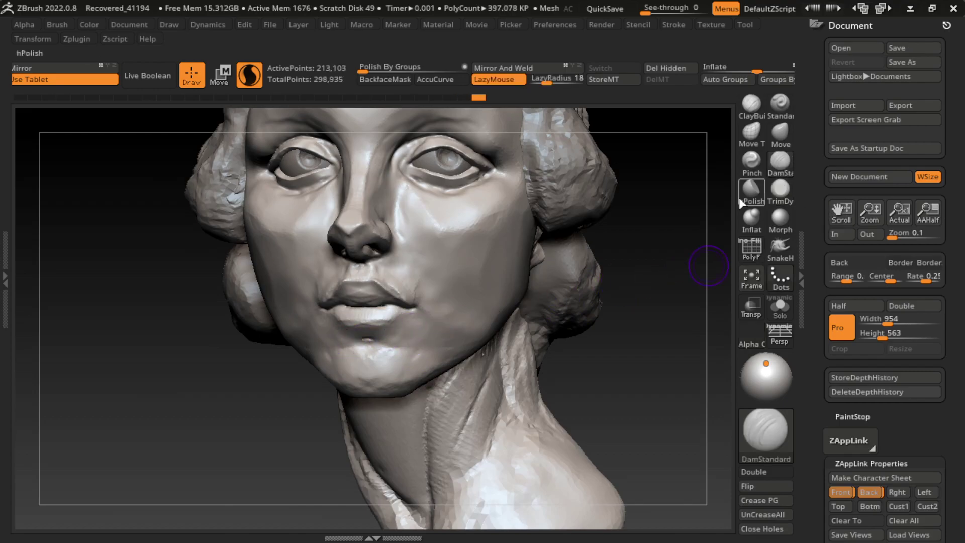
{"action": "left_click_drag", "start_coordinate": [621, 264], "coordinate": [620, 304], "text": "alt"}
{"action": "key", "text": "space"}
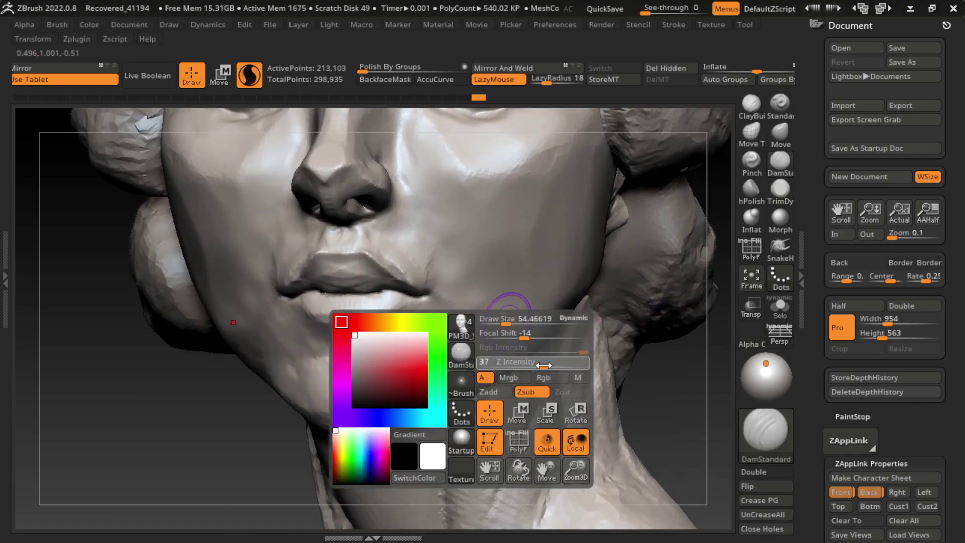
{"action": "left_click_drag", "start_coordinate": [417, 296], "coordinate": [417, 300]}
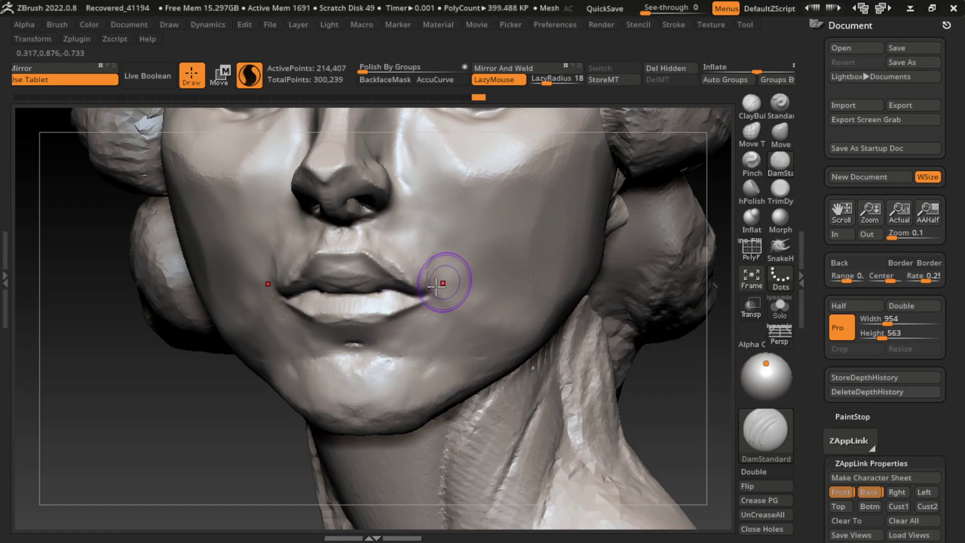
{"action": "key", "text": "ctrl+z"}
{"action": "key", "text": "space"}
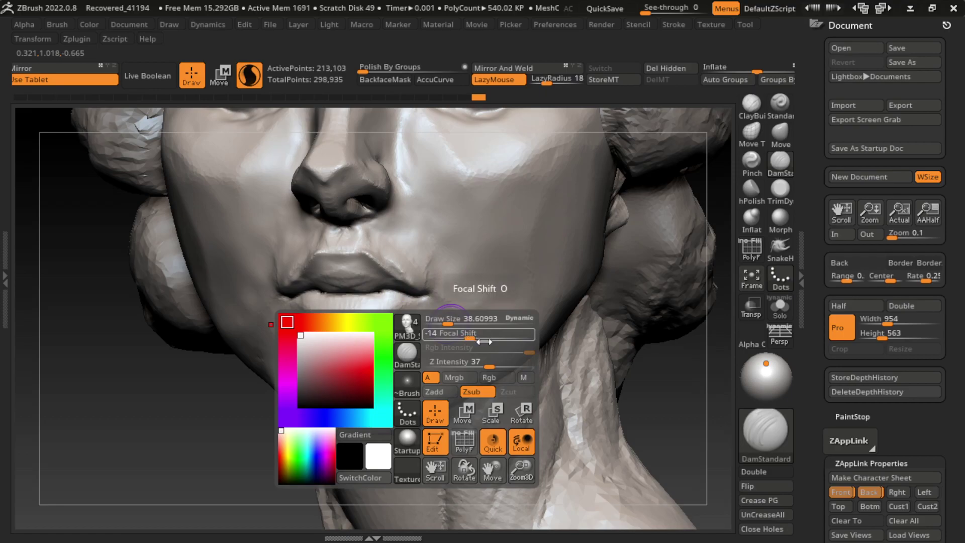
{"action": "left_click_drag", "start_coordinate": [375, 320], "coordinate": [435, 280]}
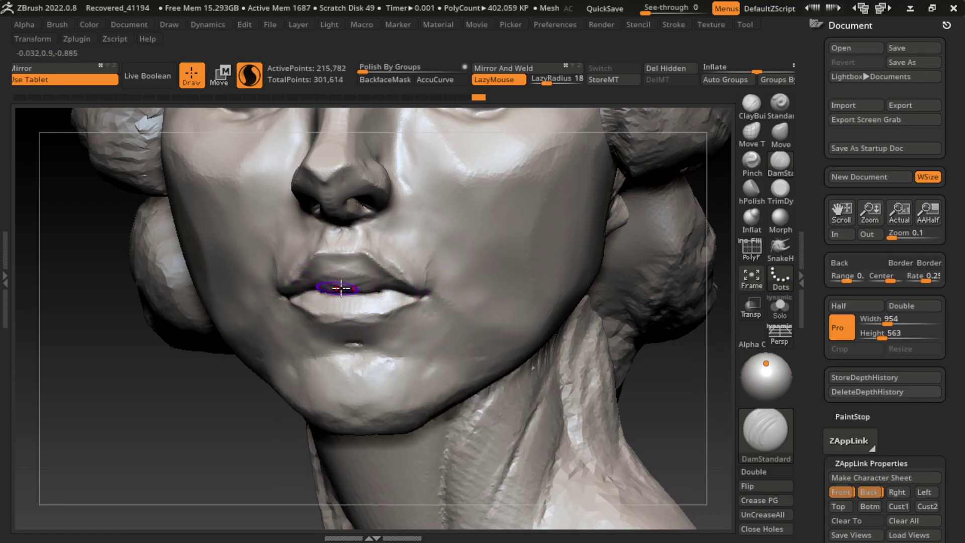
- Store the current angle as the front view and carve detail along the lower lip
{"action": "right_click_drag", "start_coordinate": [670, 362], "coordinate": [398, 302]}
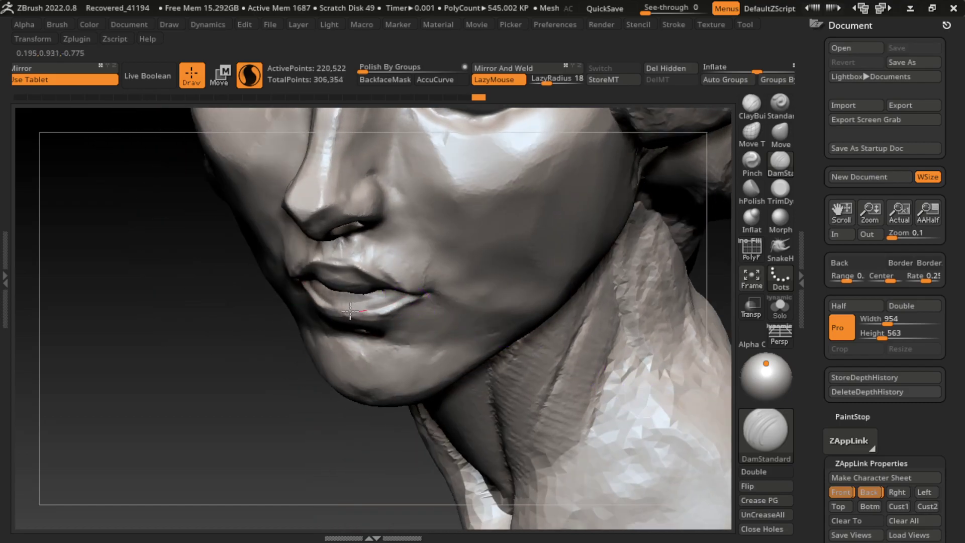
{"action": "left_click_drag", "start_coordinate": [323, 312], "coordinate": [325, 312]}
{"action": "mouse_move", "coordinate": [324, 313]}
{"action": "right_mouse_down"}
{"action": "mouse_move", "coordinate": [323, 395]}
{"action": "mouse_move", "coordinate": [636, 304]}
{"action": "right_mouse_up"}
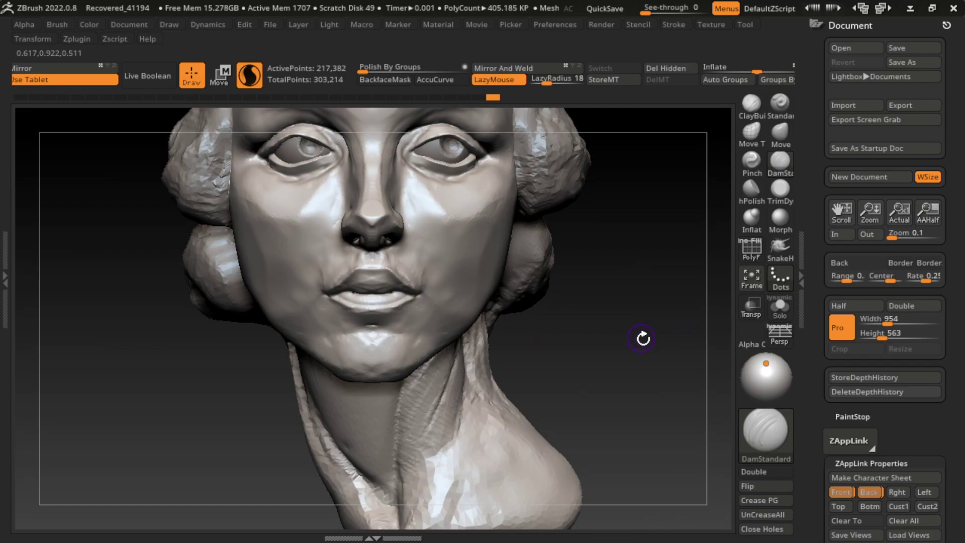
{"action": "left_click", "coordinate": [839, 491]}
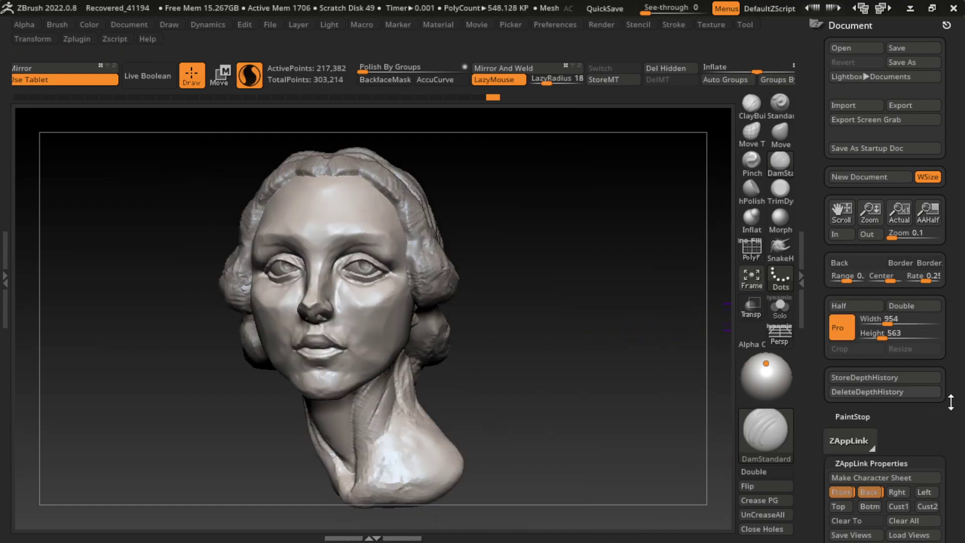
{"action": "scroll", "coordinate": [950, 402], "scroll_direction": "down", "scroll_amount": 5}
{"action": "mouse_move", "coordinate": [694, 345]}
{"action": "right_mouse_down"}
{"action": "mouse_move", "coordinate": [476, 362]}
{"action": "mouse_move", "coordinate": [581, 429]}
{"action": "right_mouse_up"}
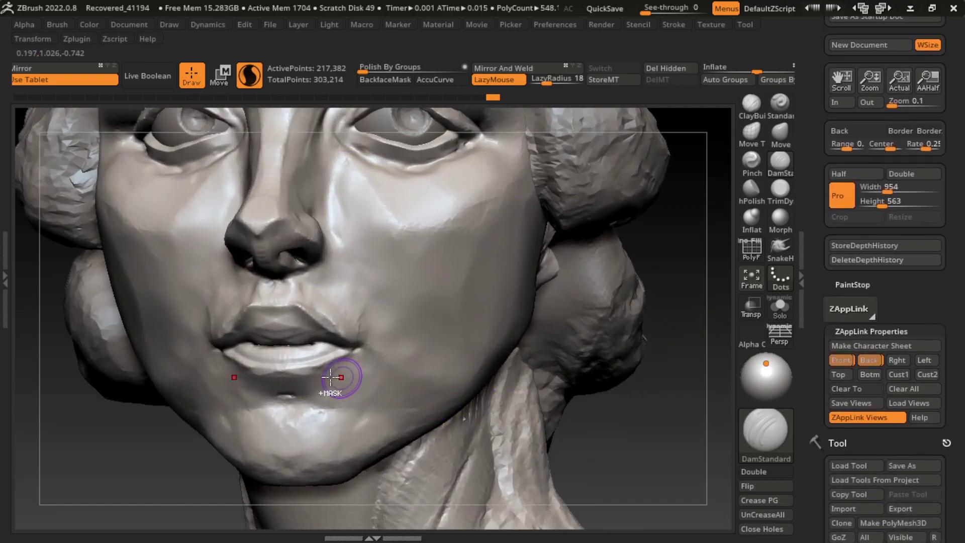
{"action": "key", "text": "ctrl+z"}
{"action": "mouse_move", "coordinate": [244, 362]}
{"action": "left_mouse_down"}
{"action": "mouse_move", "coordinate": [255, 371]}
{"action": "mouse_move", "coordinate": [225, 352]}
{"action": "mouse_move", "coordinate": [307, 370]}
{"action": "left_mouse_up"}
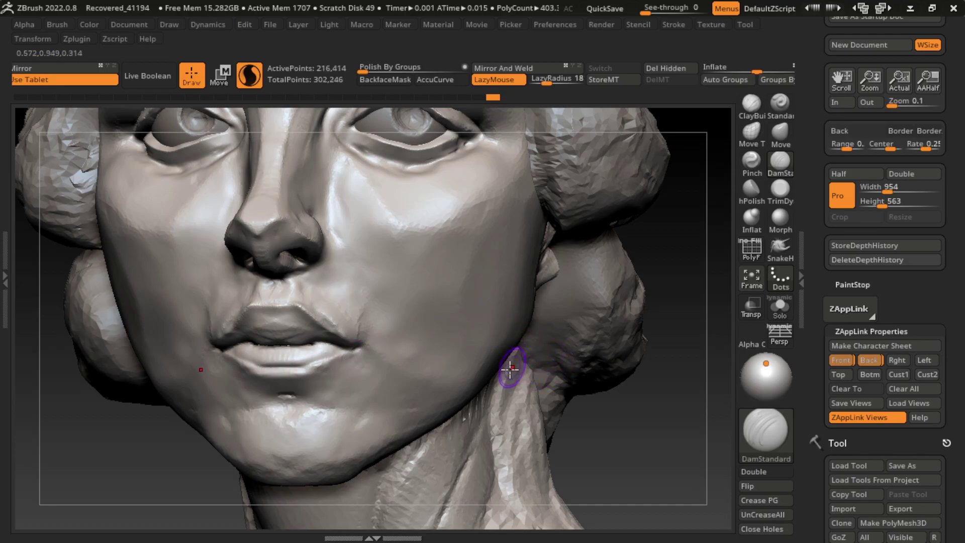
- Build up the lower lip's volume with ClayBuildup, undoing the last two strokes
{"action": "left_click", "coordinate": [751, 103]}
{"action": "mouse_move", "coordinate": [312, 355]}
{"action": "left_mouse_down"}
{"action": "mouse_move", "coordinate": [271, 358]}
{"action": "mouse_move", "coordinate": [317, 355]}
{"action": "left_mouse_up"}
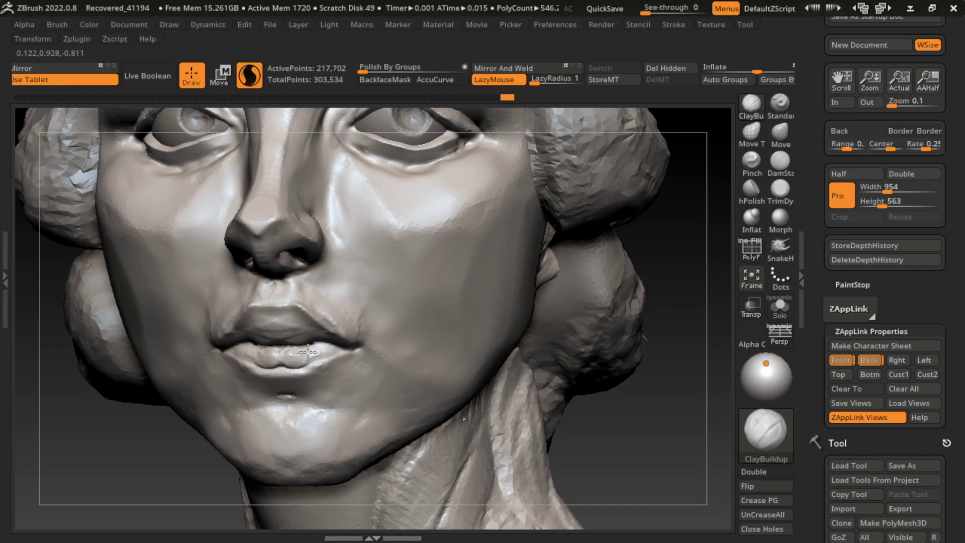
{"action": "mouse_move", "coordinate": [246, 357]}
{"action": "left_mouse_down"}
{"action": "mouse_move", "coordinate": [315, 353]}
{"action": "mouse_move", "coordinate": [247, 354]}
{"action": "left_mouse_up"}
{"action": "mouse_move", "coordinate": [332, 352]}
{"action": "left_mouse_down"}
{"action": "mouse_move", "coordinate": [291, 352]}
{"action": "mouse_move", "coordinate": [317, 357]}
{"action": "left_mouse_up"}
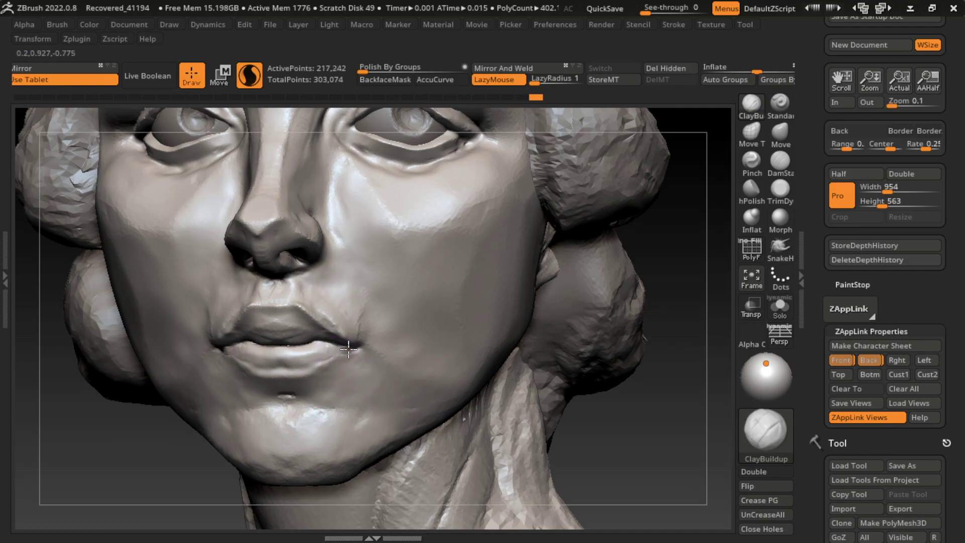
{"action": "key", "text": "ctrl+z"}
{"action": "key", "text": "ctrl+z"}
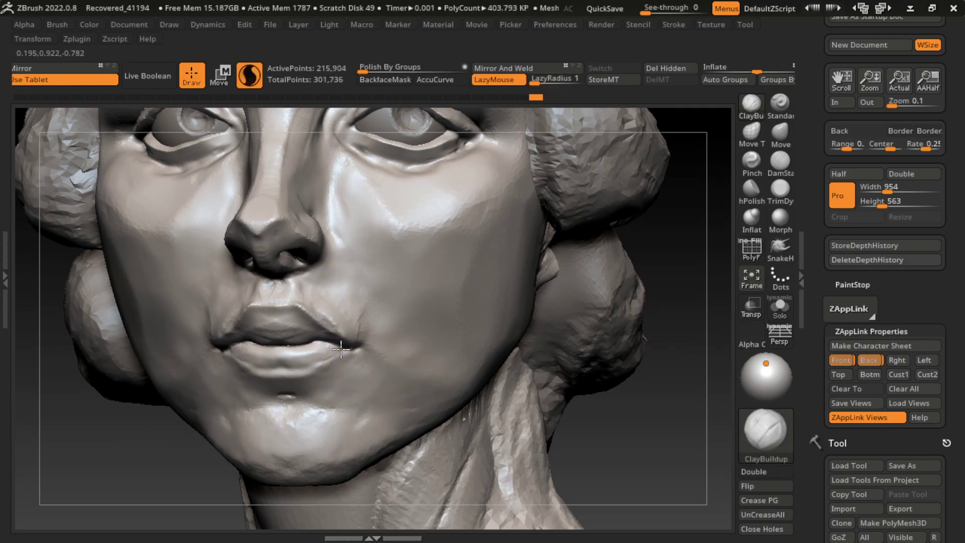
- Undo the last stroke and add a Standard brush stroke along the upper lip
{"action": "key", "text": "ctrl+z"}
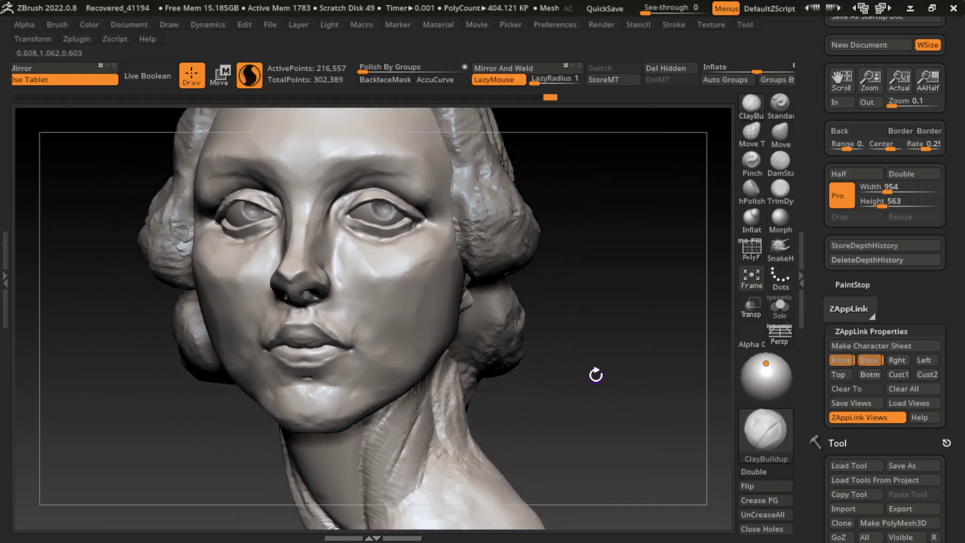
{"action": "key", "text": "ctrl+z"}
{"action": "left_click", "coordinate": [780, 103]}
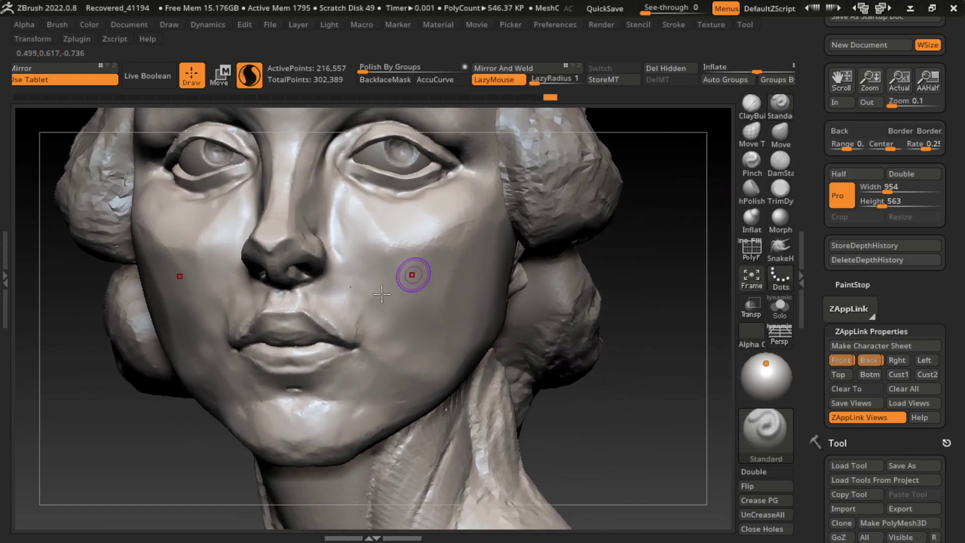
{"action": "left_click_drag", "start_coordinate": [272, 322], "coordinate": [299, 327]}
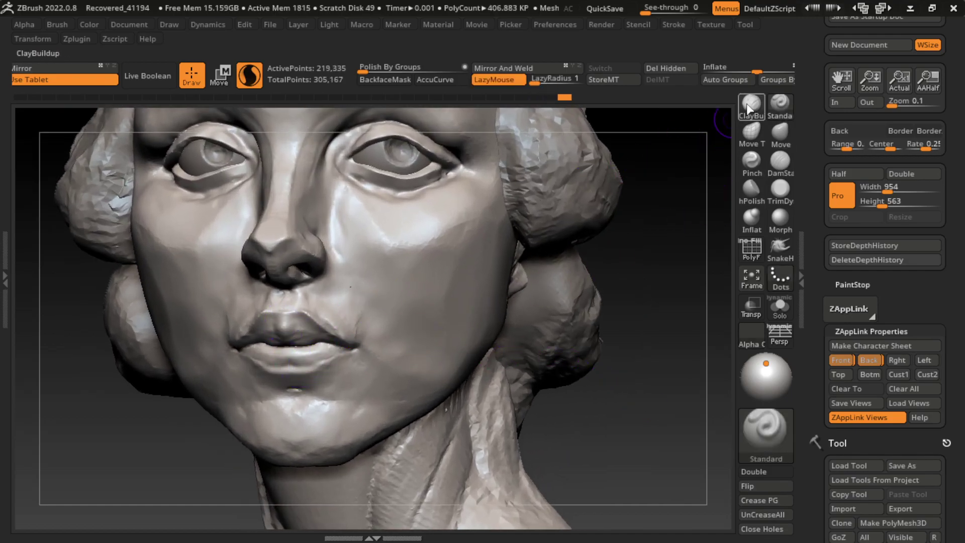
- Check the lips from profile, the stored front view and below, then build up the lips
{"action": "left_click", "coordinate": [780, 132]}
{"action": "mouse_move", "coordinate": [659, 247]}
{"action": "left_mouse_down"}
{"action": "mouse_move", "coordinate": [650, 367]}
{"action": "mouse_move", "coordinate": [659, 287]}
{"action": "mouse_move", "coordinate": [646, 293]}
{"action": "mouse_move", "coordinate": [645, 318]}
{"action": "mouse_move", "coordinate": [425, 329]}
{"action": "left_mouse_up"}
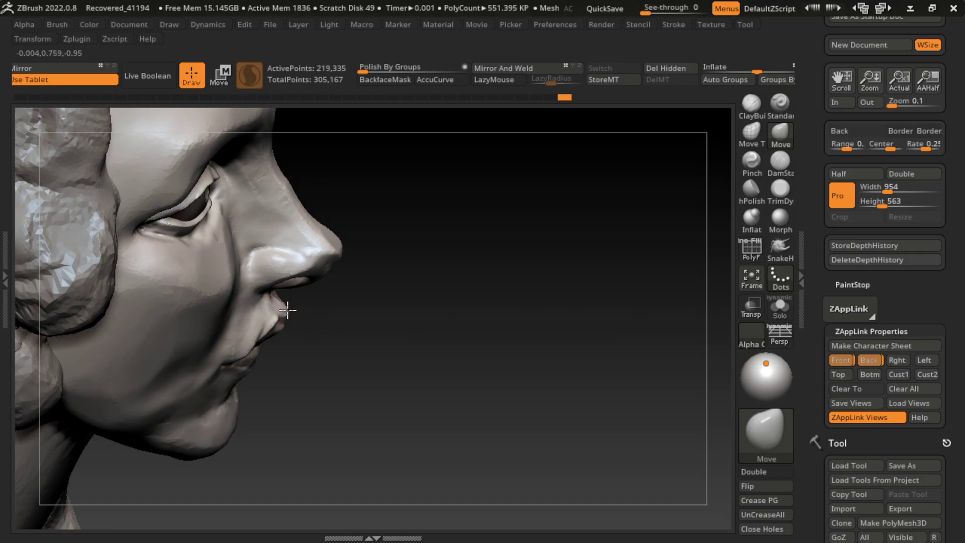
{"action": "left_click_drag", "start_coordinate": [341, 320], "coordinate": [282, 324]}
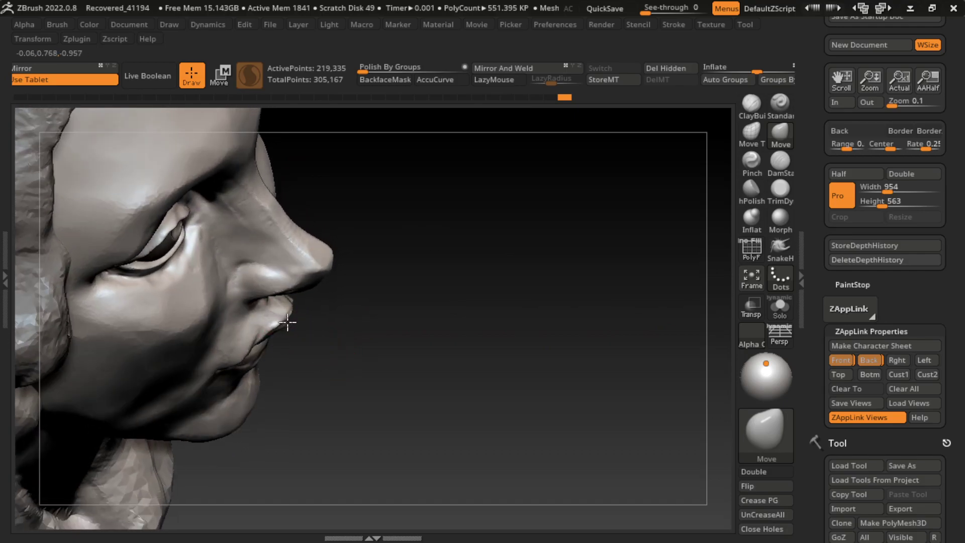
{"action": "left_click_drag", "start_coordinate": [498, 317], "coordinate": [626, 248]}
{"action": "left_click", "coordinate": [831, 359]}
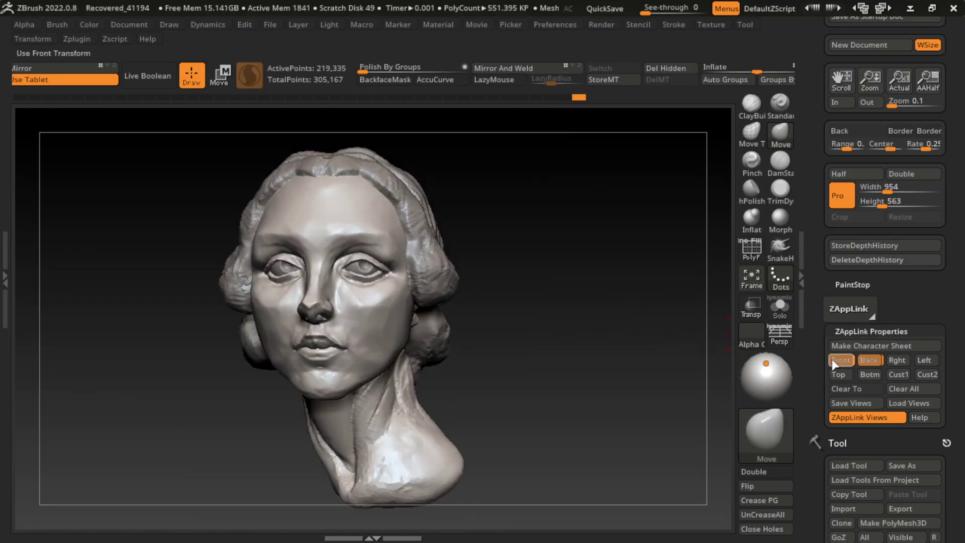
{"action": "left_click_drag", "start_coordinate": [504, 355], "coordinate": [617, 402], "text": "alt"}
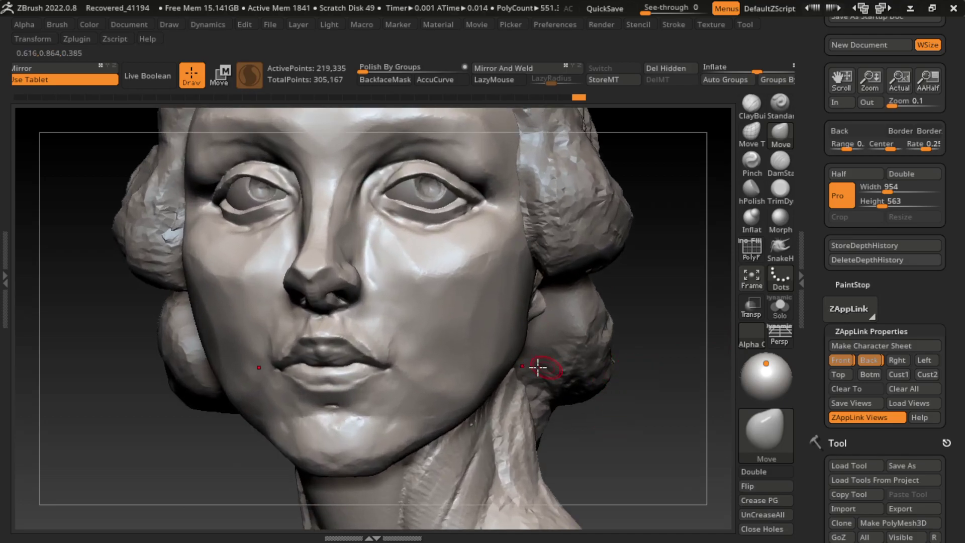
{"action": "left_click_drag", "start_coordinate": [674, 226], "coordinate": [441, 377]}
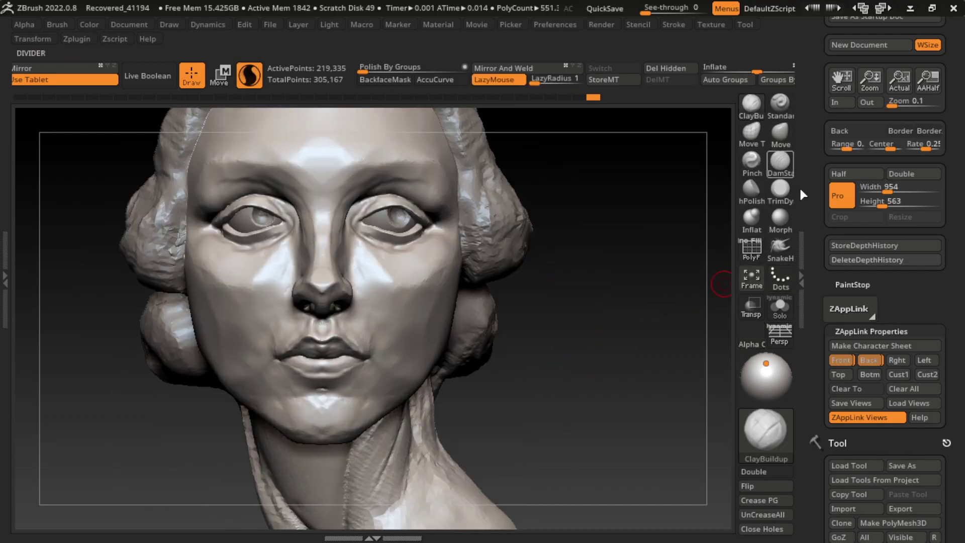
{"action": "mouse_move", "coordinate": [545, 366]}
{"action": "left_mouse_down"}
{"action": "mouse_move", "coordinate": [375, 350]}
{"action": "mouse_move", "coordinate": [387, 360]}
{"action": "mouse_move", "coordinate": [327, 354]}
{"action": "mouse_move", "coordinate": [304, 371]}
{"action": "left_mouse_up"}
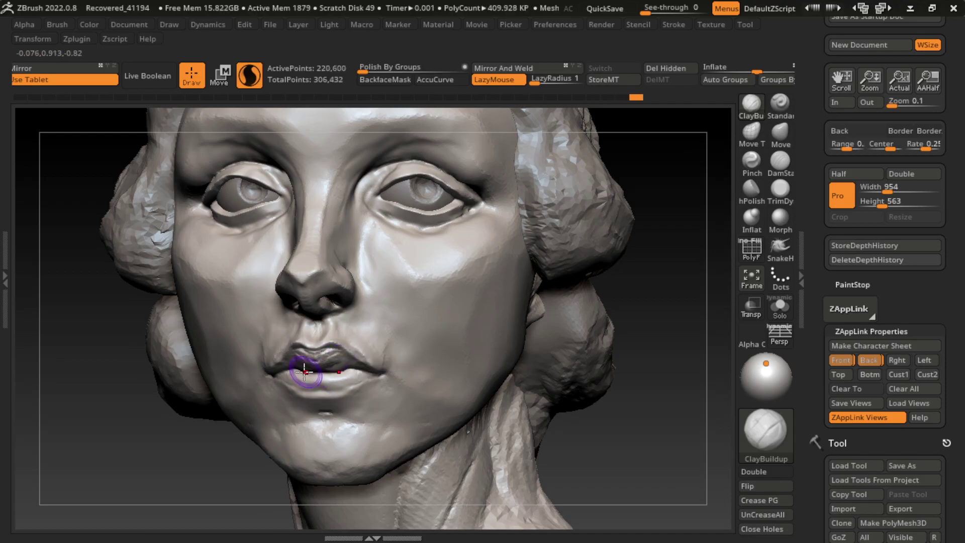
{"action": "mouse_move", "coordinate": [586, 369]}
{"action": "left_mouse_down"}
{"action": "mouse_move", "coordinate": [321, 382]}
{"action": "mouse_move", "coordinate": [297, 370]}
{"action": "mouse_move", "coordinate": [298, 359]}
{"action": "left_mouse_up"}
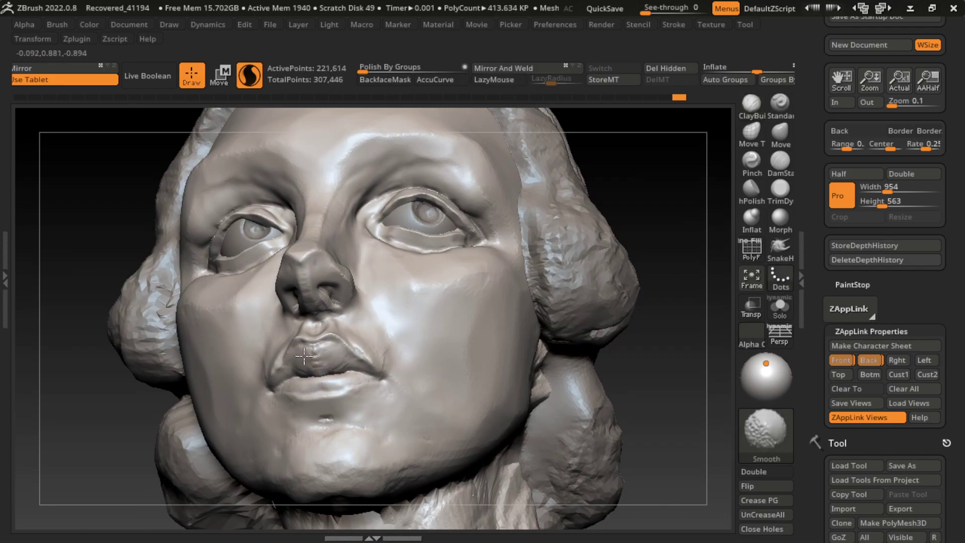
- Flatten the plane running from the lips toward the cheek with TrimDynamic
{"action": "left_click_drag", "start_coordinate": [632, 356], "coordinate": [626, 332]}
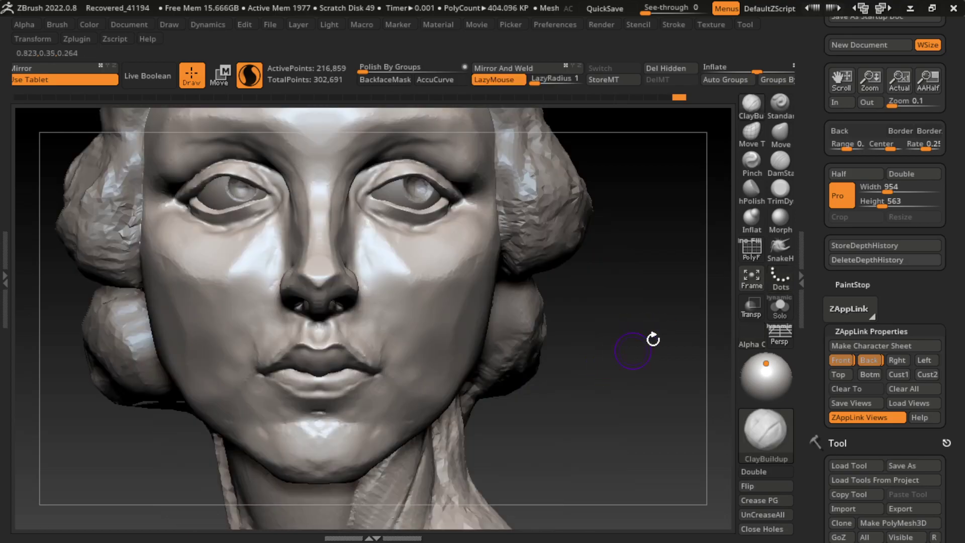
{"action": "left_click", "coordinate": [780, 189]}
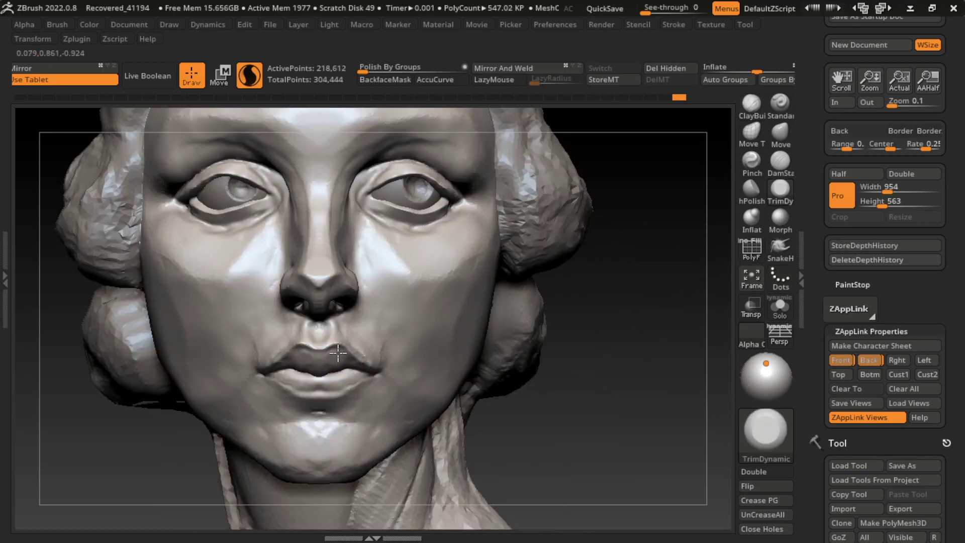
{"action": "left_click_drag", "start_coordinate": [336, 363], "coordinate": [518, 368]}
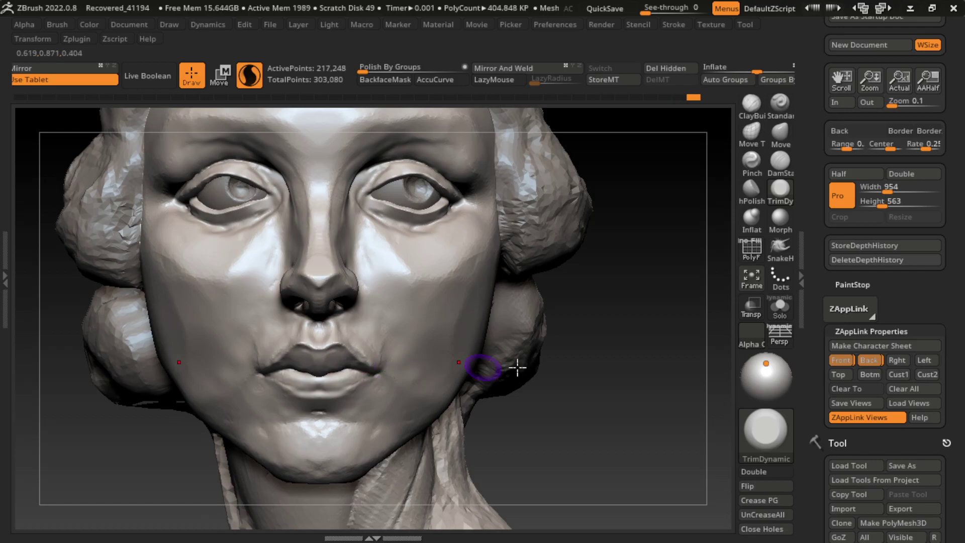
{"action": "left_click", "coordinate": [843, 363]}
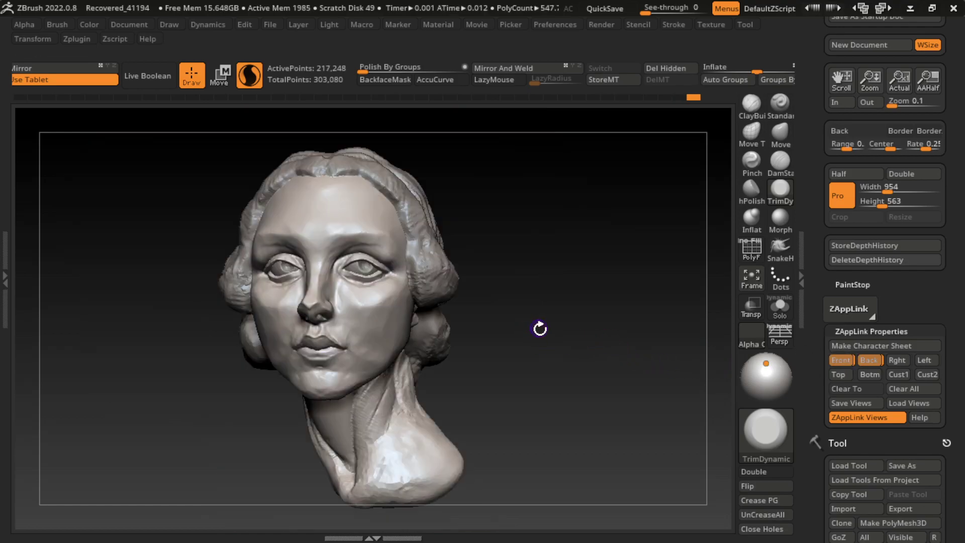
{"action": "mouse_move", "coordinate": [546, 339]}
{"action": "left_mouse_down", "text": "alt"}
{"action": "mouse_move", "coordinate": [569, 363]}
{"action": "mouse_move", "coordinate": [568, 351]}
{"action": "left_mouse_up", "text": "alt"}
- Undo recent strokes and re-sculpt the right mouth corner and cheek with TrimDynamic
{"action": "key", "text": "b"}
{"action": "key", "text": "m"}
{"action": "key", "text": "v"}
{"action": "left_click_drag", "start_coordinate": [689, 312], "coordinate": [387, 334]}
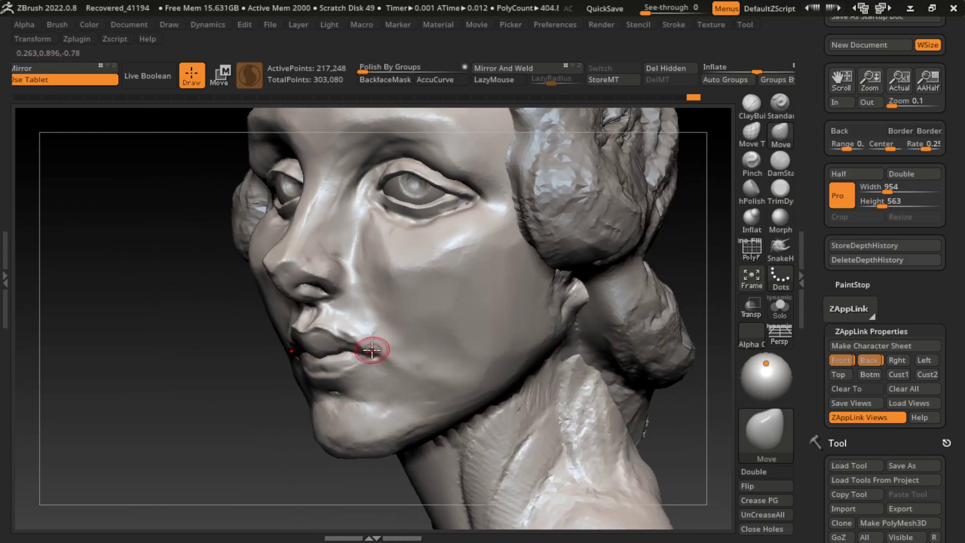
{"action": "left_click", "coordinate": [841, 360]}
{"action": "left_click_drag", "start_coordinate": [504, 406], "coordinate": [668, 335], "text": "alt"}
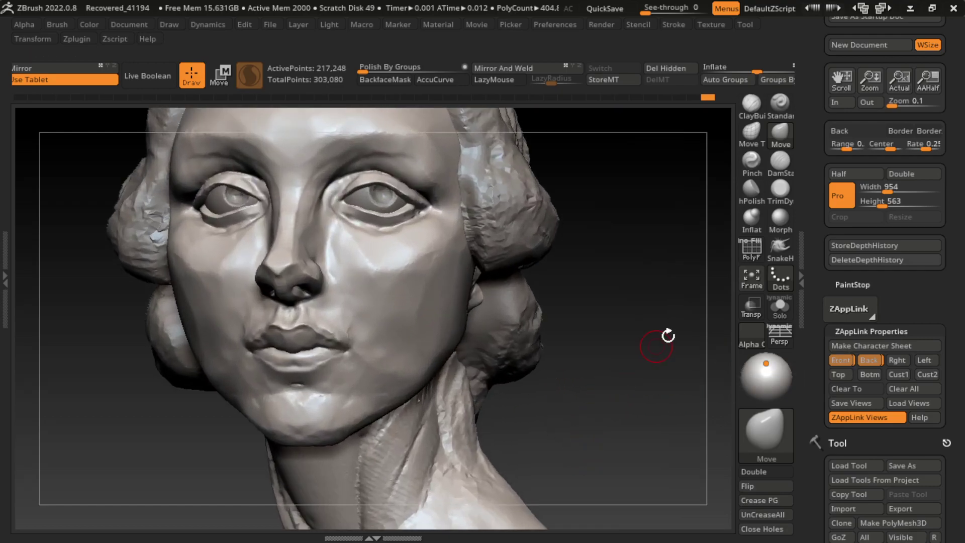
{"action": "left_click", "coordinate": [780, 188]}
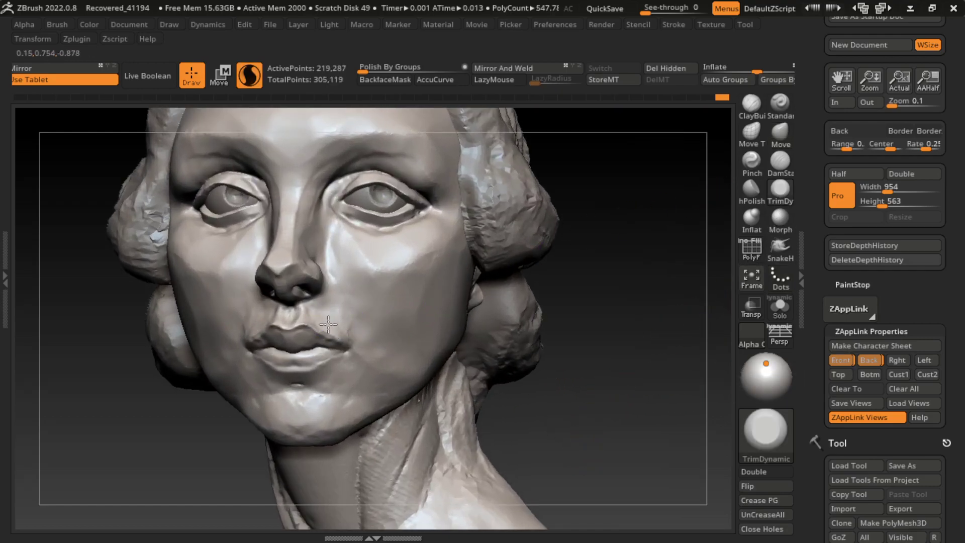
{"action": "key", "text": "ctrl+z"}
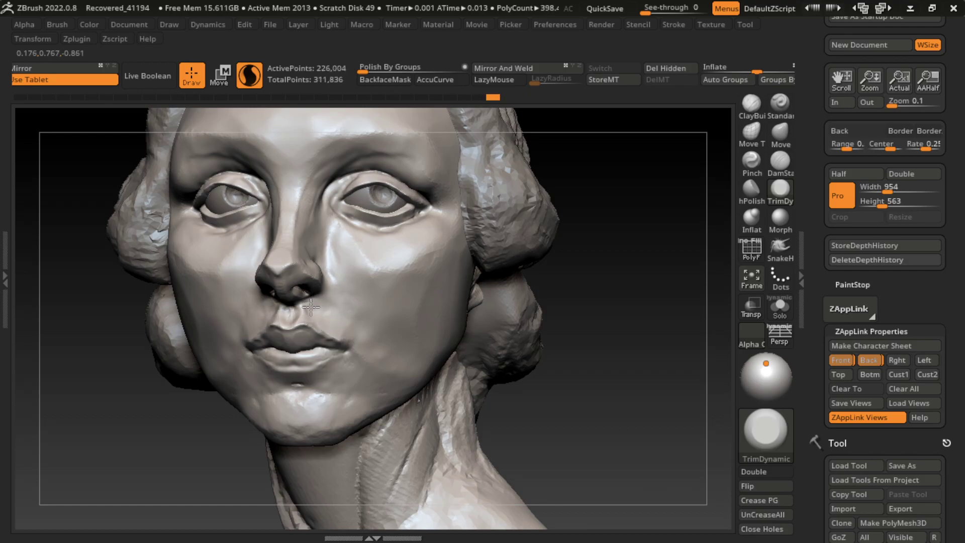
{"action": "key", "text": "ctrl+z"}
{"action": "mouse_move", "coordinate": [351, 339]}
{"action": "left_mouse_down"}
{"action": "mouse_move", "coordinate": [383, 334]}
{"action": "mouse_move", "coordinate": [356, 303]}
{"action": "mouse_move", "coordinate": [361, 334]}
{"action": "left_mouse_up"}
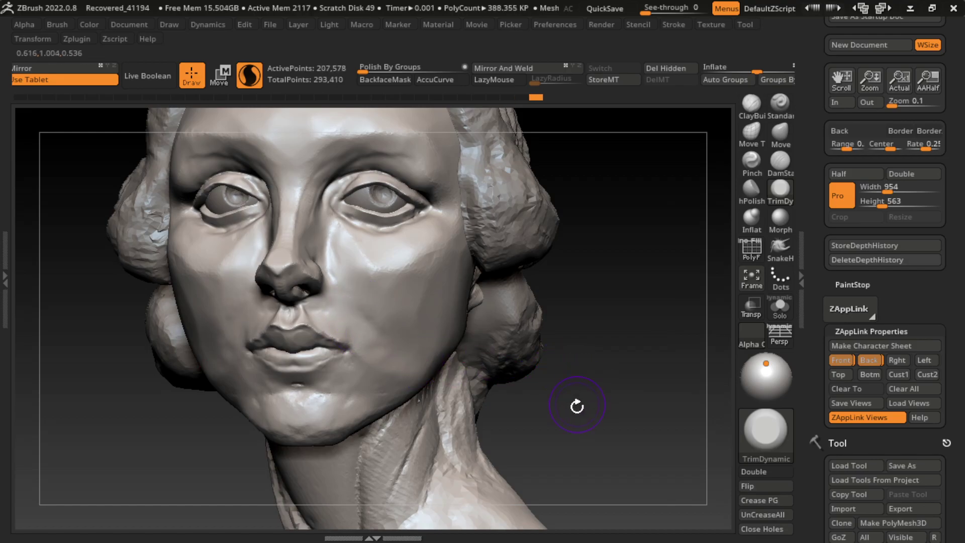
- Flatten the chin, left jawline and left cheek plane, touching up the mouth area
{"action": "left_click_drag", "start_coordinate": [577, 405], "coordinate": [531, 391]}
{"action": "mouse_move", "coordinate": [382, 352]}
{"action": "left_mouse_down"}
{"action": "mouse_move", "coordinate": [357, 365]}
{"action": "mouse_move", "coordinate": [409, 334]}
{"action": "mouse_move", "coordinate": [402, 317]}
{"action": "mouse_move", "coordinate": [323, 420]}
{"action": "left_mouse_up"}
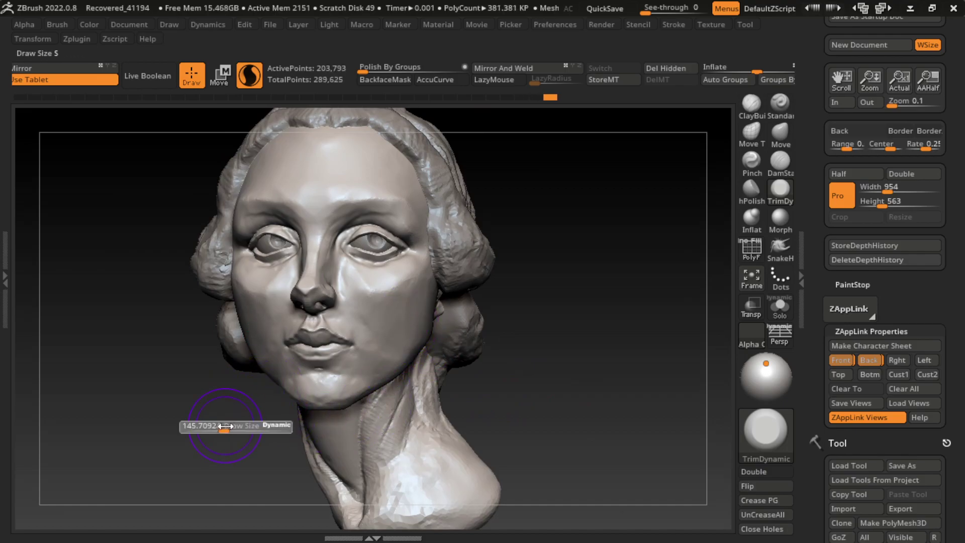
{"action": "left_click_drag", "start_coordinate": [221, 397], "coordinate": [259, 362]}
{"action": "left_click_drag", "start_coordinate": [231, 305], "coordinate": [252, 343]}
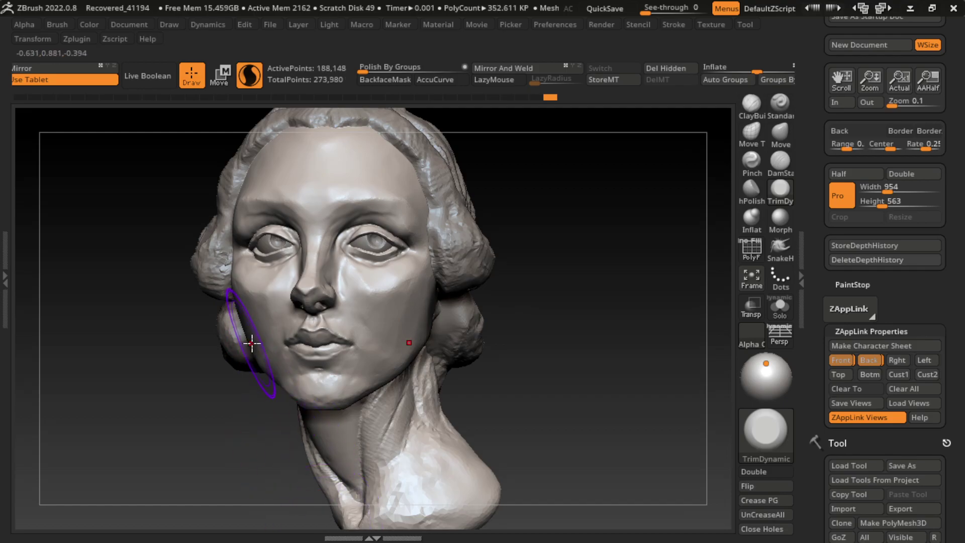
{"action": "left_click_drag", "start_coordinate": [577, 463], "coordinate": [500, 394], "text": "alt"}
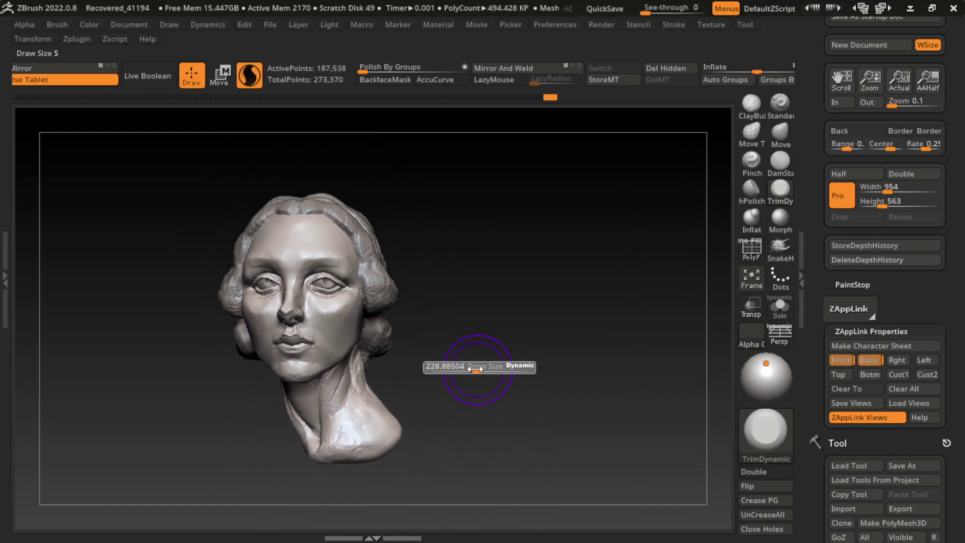
{"action": "left_click_drag", "start_coordinate": [475, 302], "coordinate": [485, 316]}
{"action": "key", "text": "s"}
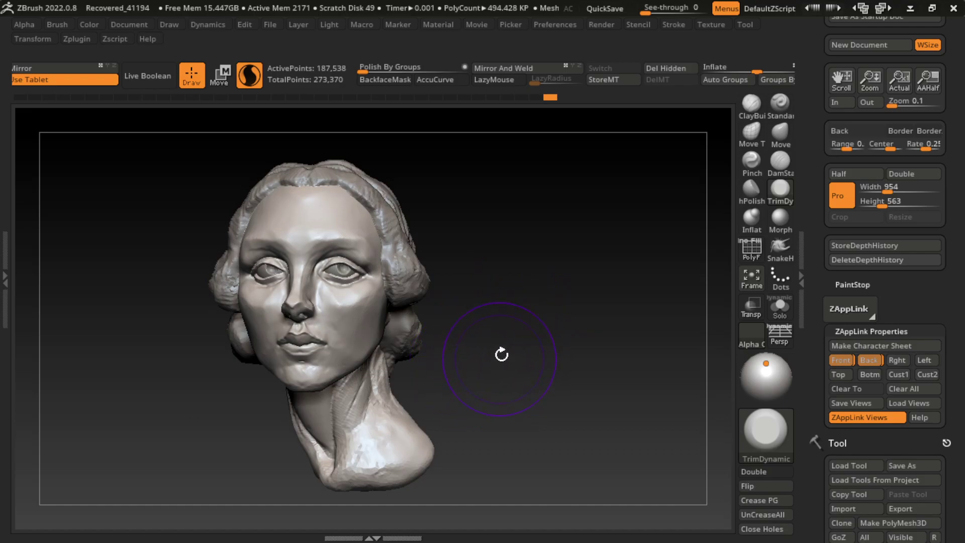
{"action": "mouse_move", "coordinate": [580, 287]}
{"action": "left_mouse_down"}
{"action": "mouse_move", "coordinate": [547, 265]}
{"action": "mouse_move", "coordinate": [612, 198]}
{"action": "mouse_move", "coordinate": [575, 244]}
{"action": "left_mouse_up"}
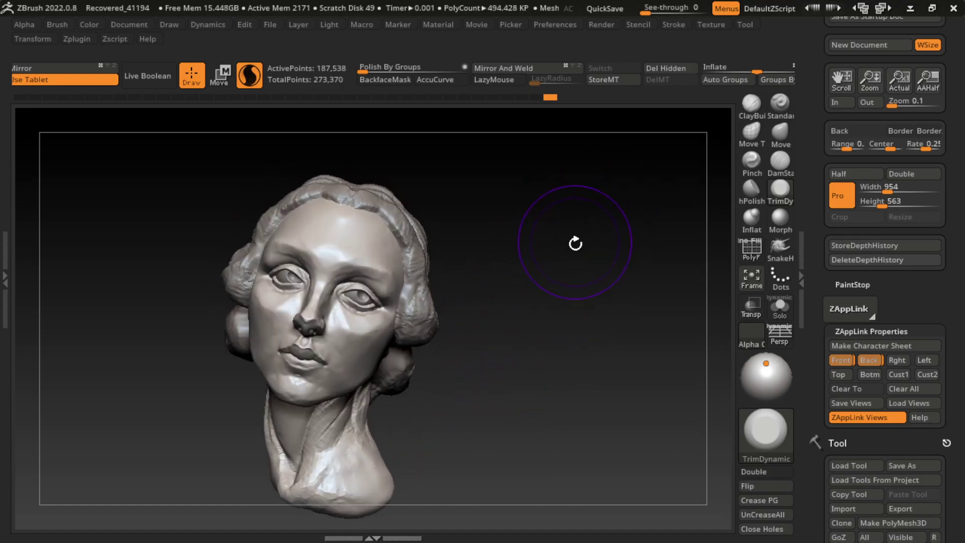
{"action": "mouse_move", "coordinate": [535, 373]}
{"action": "left_mouse_down"}
{"action": "mouse_move", "coordinate": [571, 279]}
{"action": "mouse_move", "coordinate": [524, 294]}
{"action": "mouse_move", "coordinate": [535, 296]}
{"action": "left_mouse_up"}
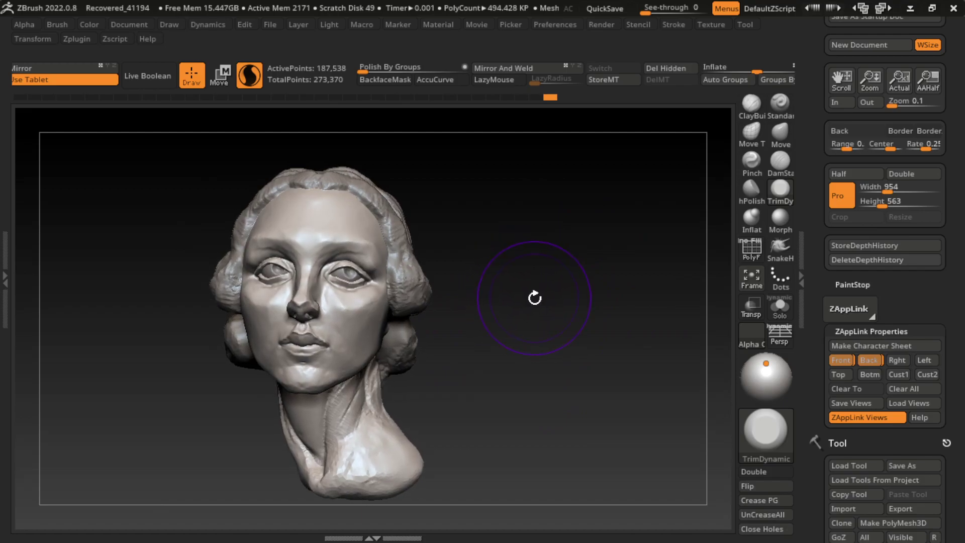
- Store Rght/Left side views and a Cust1 custom view, and set draw size near 108
{"action": "left_click", "coordinate": [924, 360]}
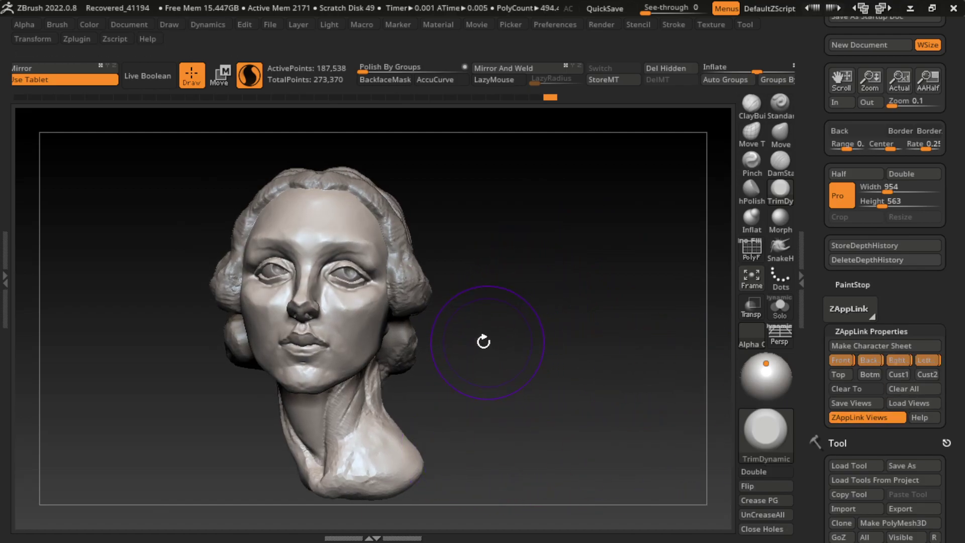
{"action": "left_click_drag", "start_coordinate": [473, 351], "coordinate": [511, 341]}
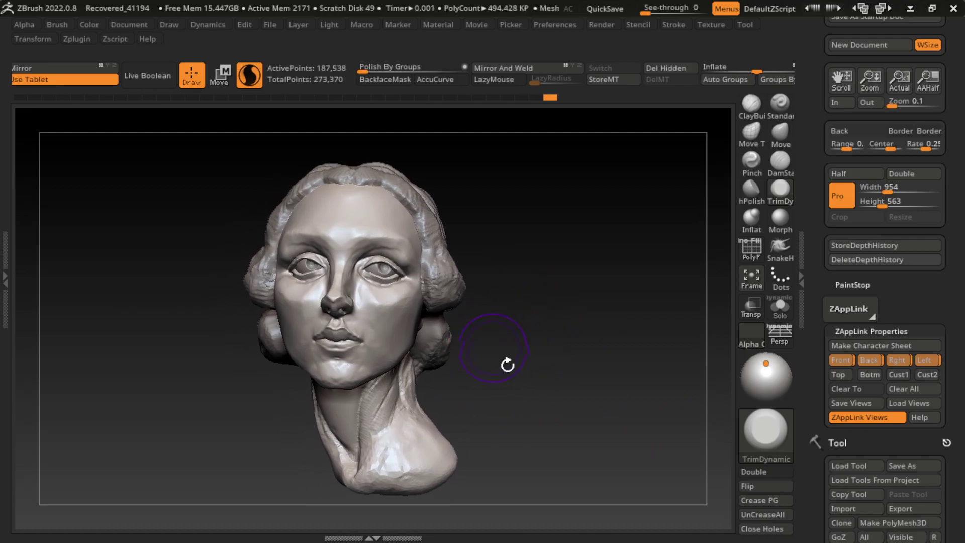
{"action": "left_click", "coordinate": [899, 375]}
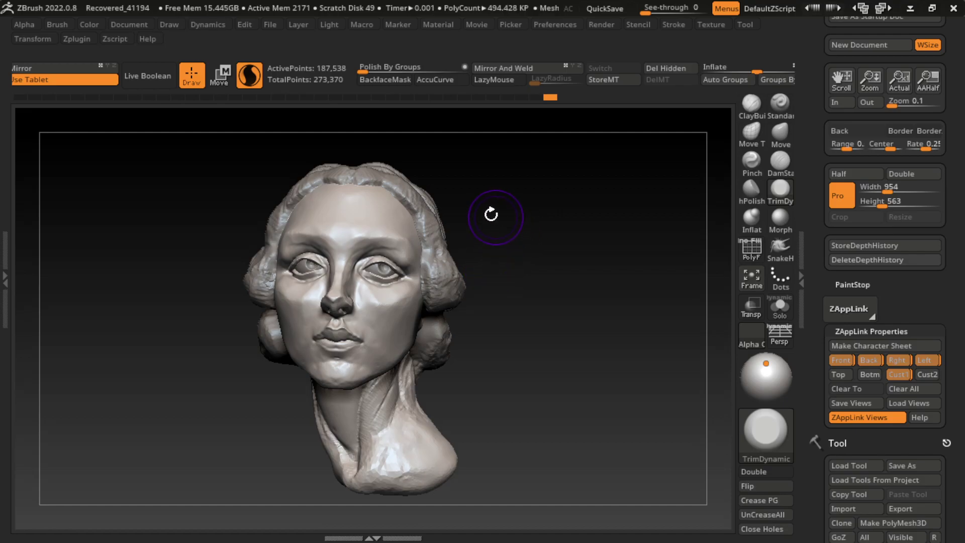
{"action": "left_click_drag", "start_coordinate": [410, 235], "coordinate": [409, 228]}
{"action": "key", "text": "s"}
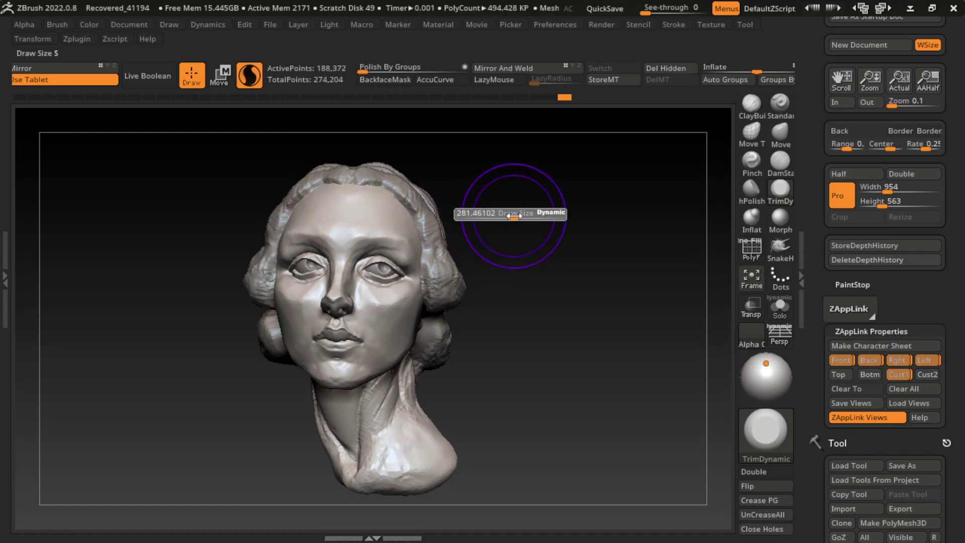
{"action": "key", "text": "s"}
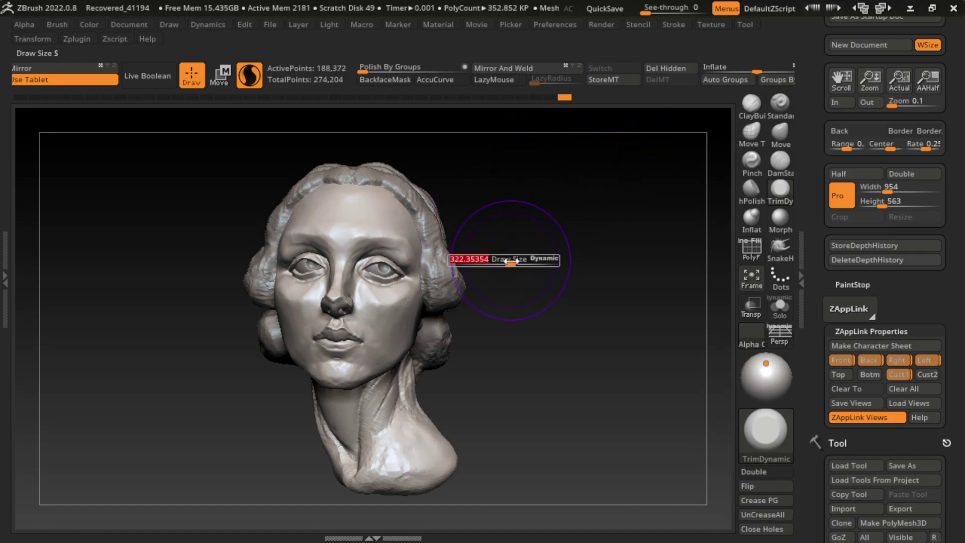
{"action": "left_click_drag", "start_coordinate": [528, 261], "coordinate": [498, 261]}
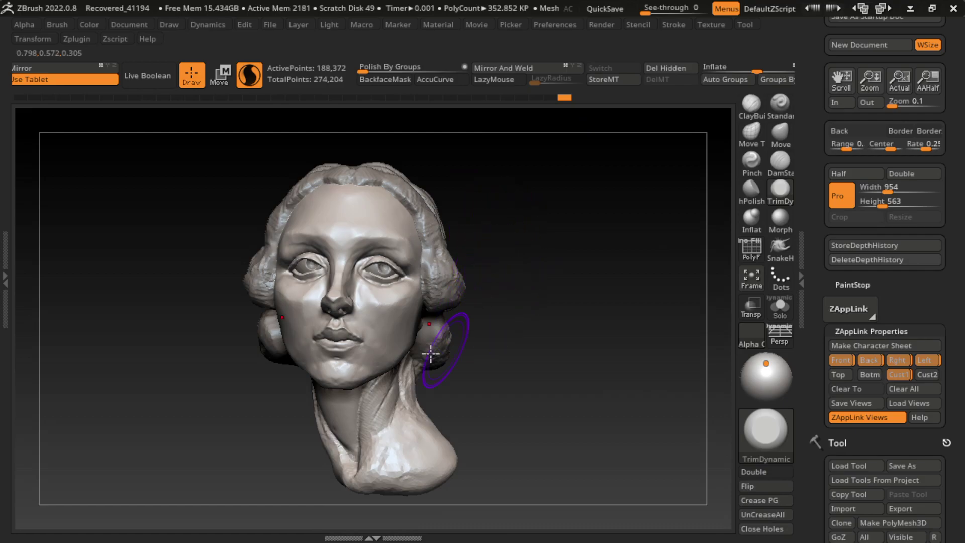
{"action": "key", "text": "s"}
{"action": "scroll", "coordinate": [523, 225], "scroll_direction": "up", "scroll_amount": 3}
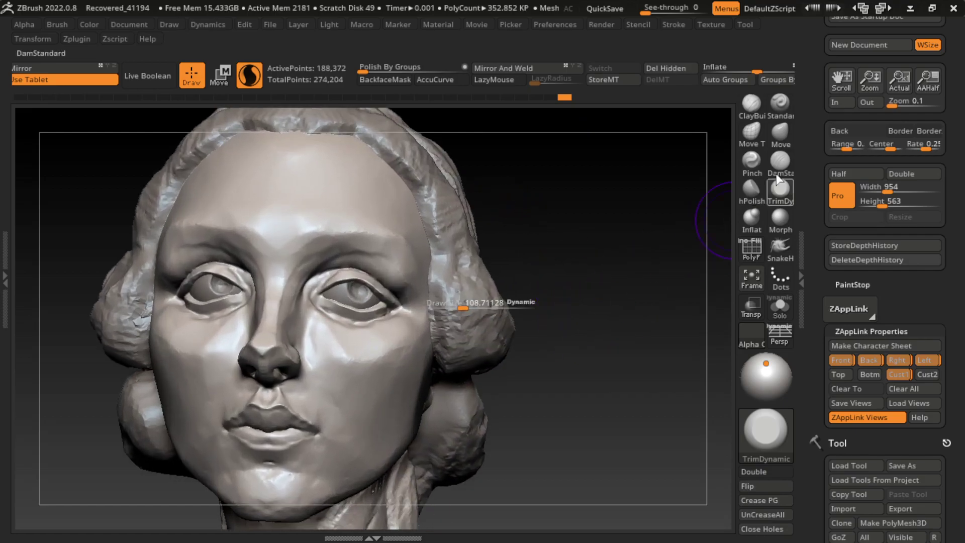
- Push the lower lip into shape with the Move brush, undoing the first pull
{"action": "left_click", "coordinate": [780, 132]}
{"action": "left_click_drag", "start_coordinate": [282, 432], "coordinate": [288, 455]}
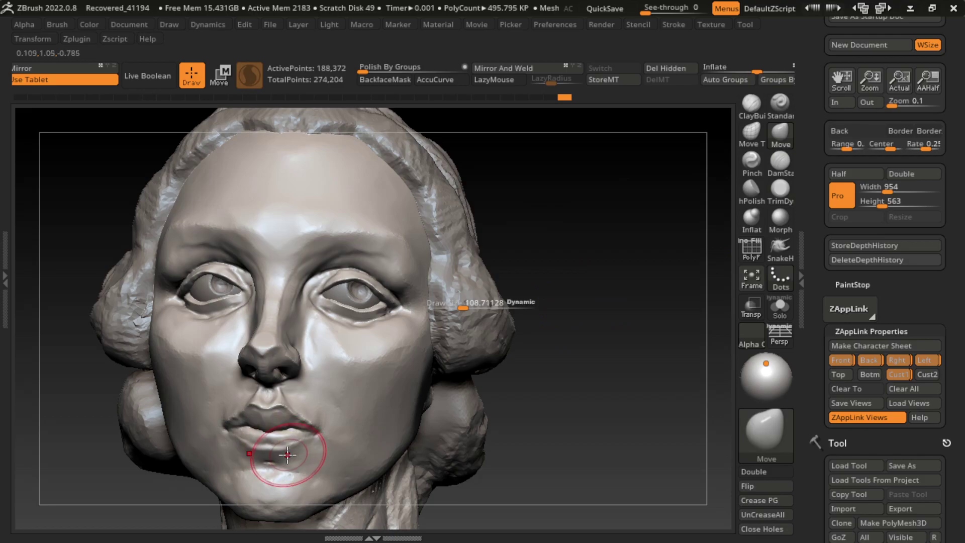
{"action": "key", "text": "ctrl+z"}
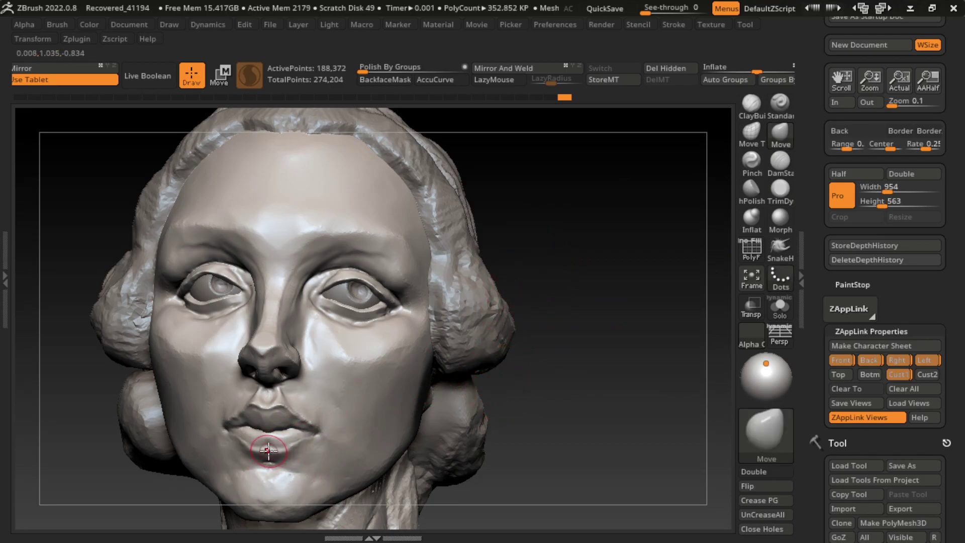
{"action": "left_click_drag", "start_coordinate": [266, 450], "coordinate": [301, 441]}
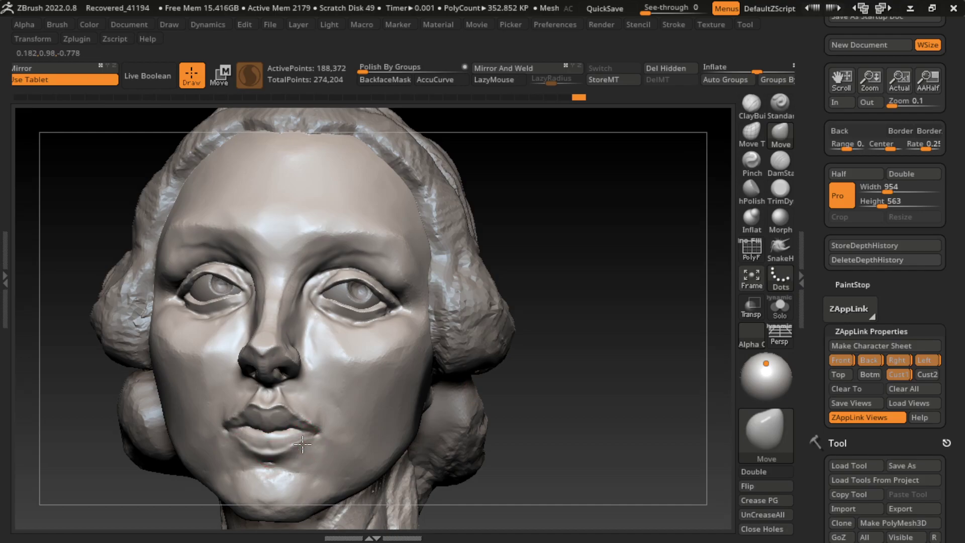
{"action": "mouse_move", "coordinate": [310, 441]}
{"action": "right_mouse_down", "text": "ctrl"}
{"action": "mouse_move", "coordinate": [543, 328]}
{"action": "mouse_move", "coordinate": [532, 412]}
{"action": "right_mouse_up", "text": "ctrl"}
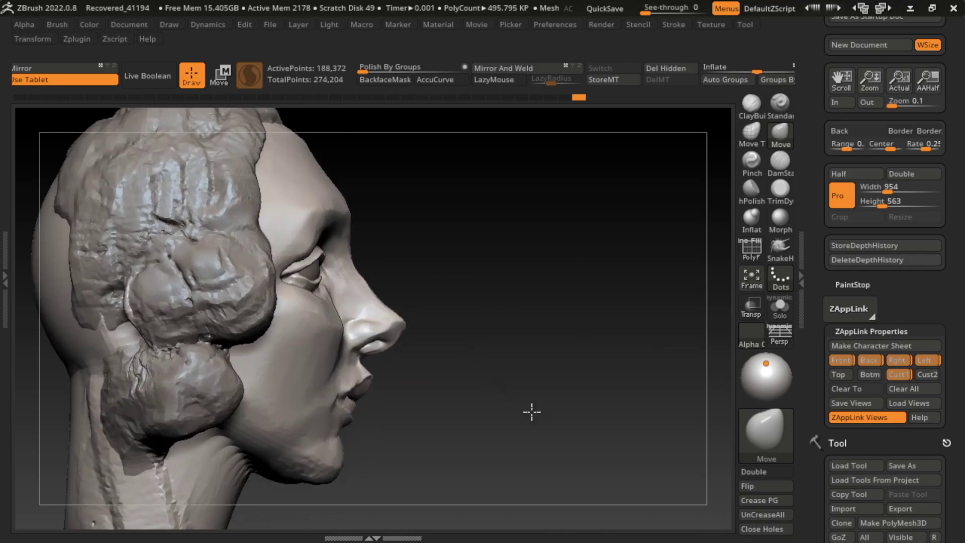
{"action": "right_click", "coordinate": [532, 412]}
{"action": "key", "text": "b"}
{"action": "key", "text": "Escape"}
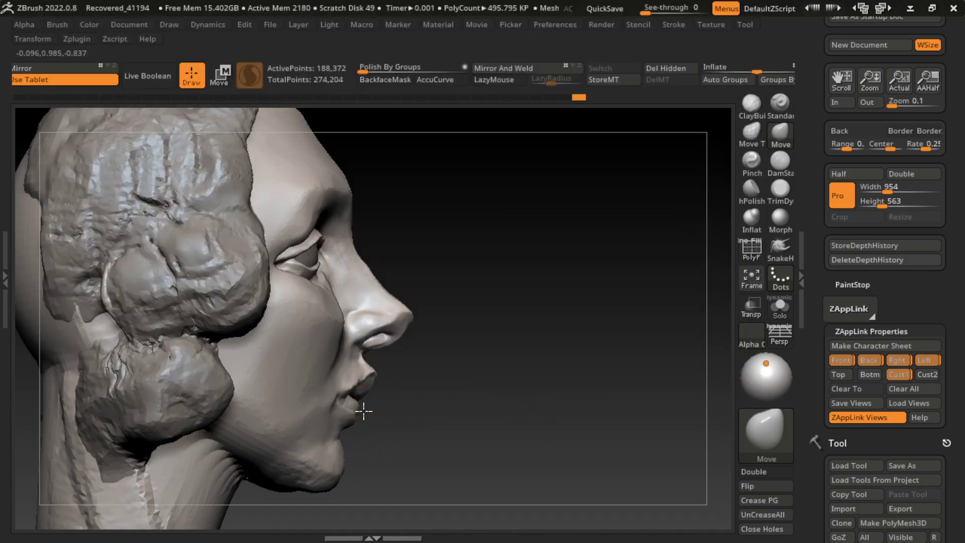
- Check the head from the stored Cust1 and front views, then select TrimDynamic
{"action": "mouse_move", "coordinate": [384, 412]}
{"action": "right_mouse_down"}
{"action": "mouse_move", "coordinate": [398, 422]}
{"action": "mouse_move", "coordinate": [374, 421]}
{"action": "mouse_move", "coordinate": [495, 424]}
{"action": "right_mouse_up"}
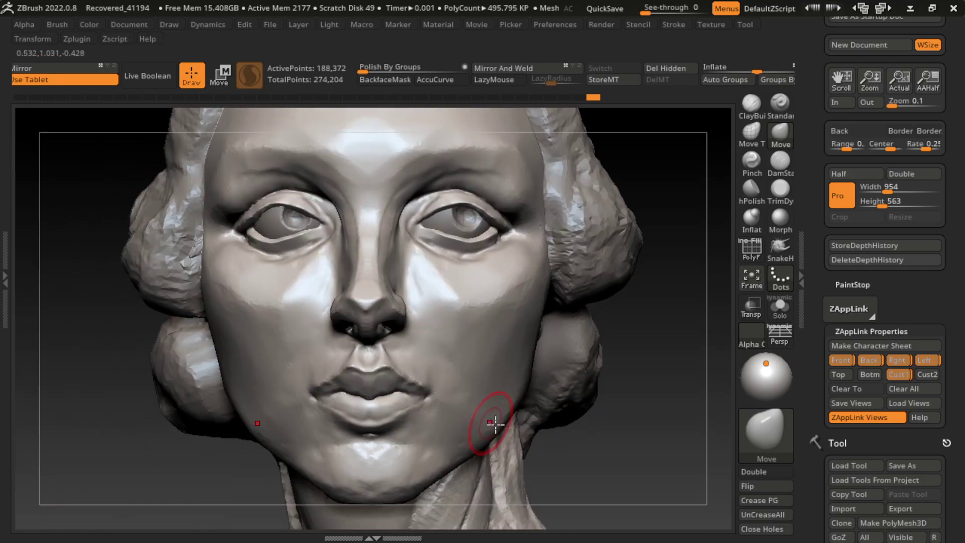
{"action": "left_click", "coordinate": [899, 375]}
{"action": "right_click_drag", "start_coordinate": [483, 371], "coordinate": [517, 312], "text": "ctrl"}
{"action": "key", "text": "b"}
{"action": "left_click", "coordinate": [573, 243]}
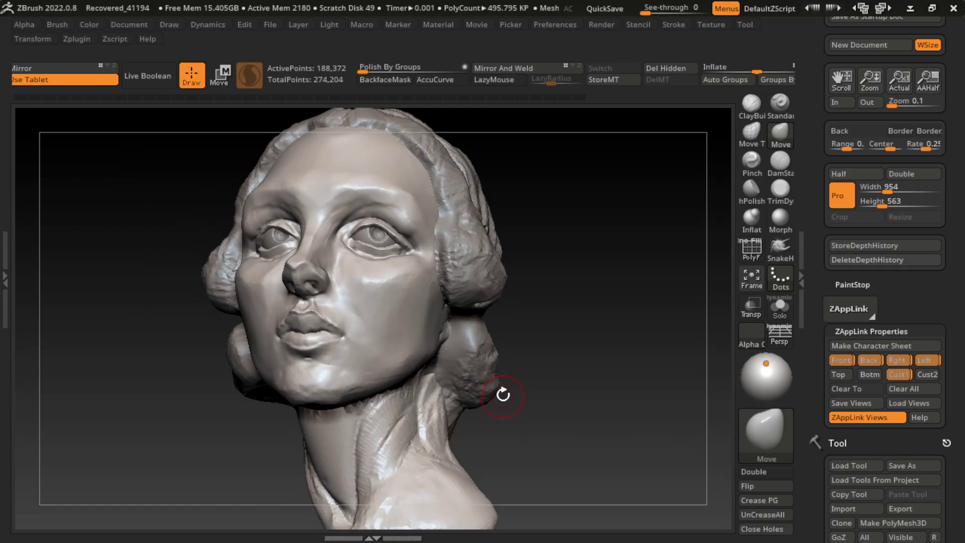
{"action": "left_click", "coordinate": [379, 281]}
{"action": "left_click", "coordinate": [895, 372]}
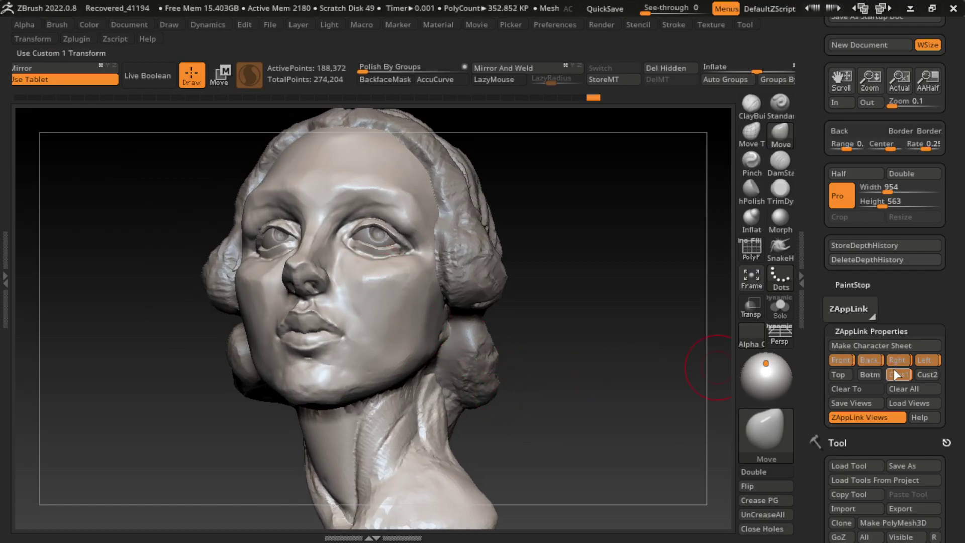
{"action": "left_click", "coordinate": [780, 189]}
{"action": "right_click_drag", "start_coordinate": [497, 287], "coordinate": [511, 321], "text": "ctrl"}
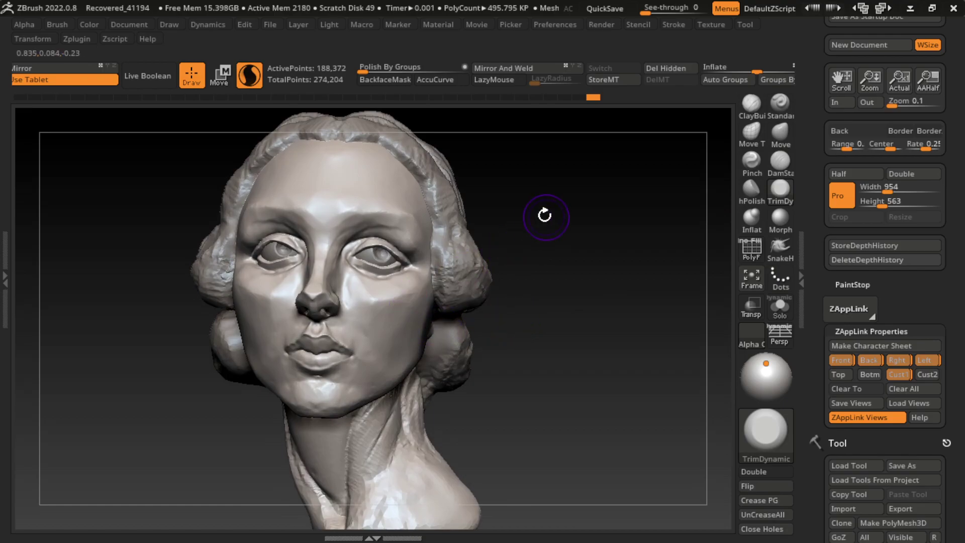
- Set the brush size, turn off Sculptris Pro and trim the cheek plane below the eye
{"action": "right_click_drag", "start_coordinate": [544, 215], "coordinate": [545, 263], "text": "ctrl"}
{"action": "left_click_drag", "start_coordinate": [588, 189], "coordinate": [420, 274]}
{"action": "key", "text": "s"}
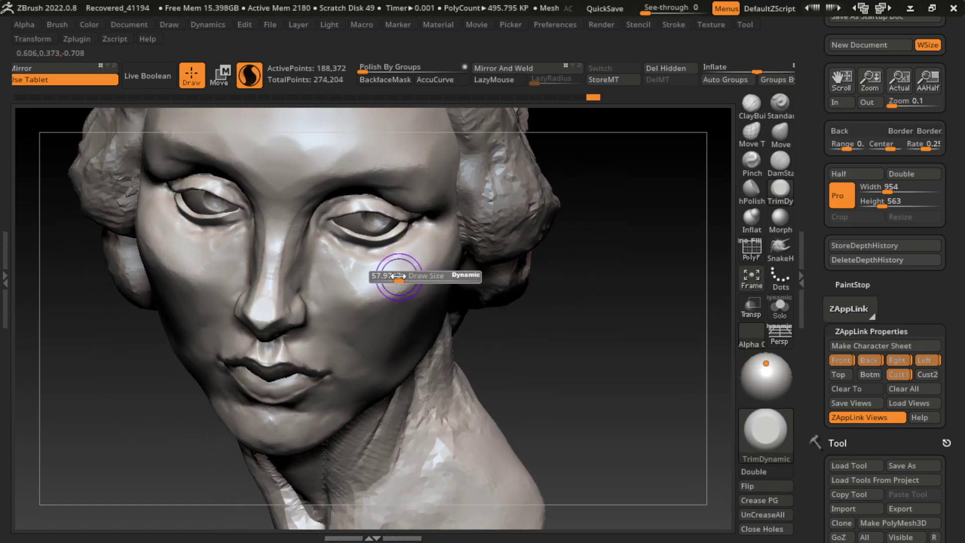
{"action": "left_click", "coordinate": [400, 263]}
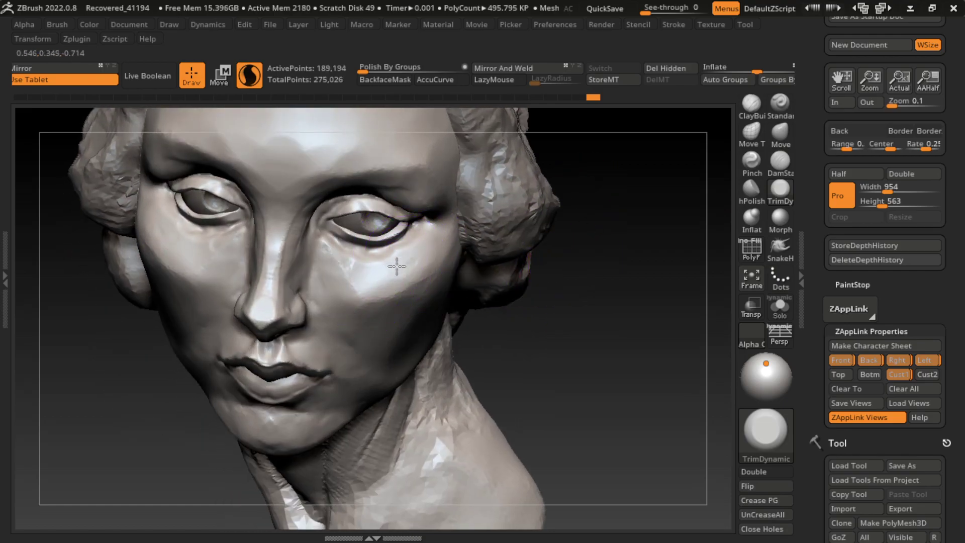
{"action": "key", "text": "ctrl+z"}
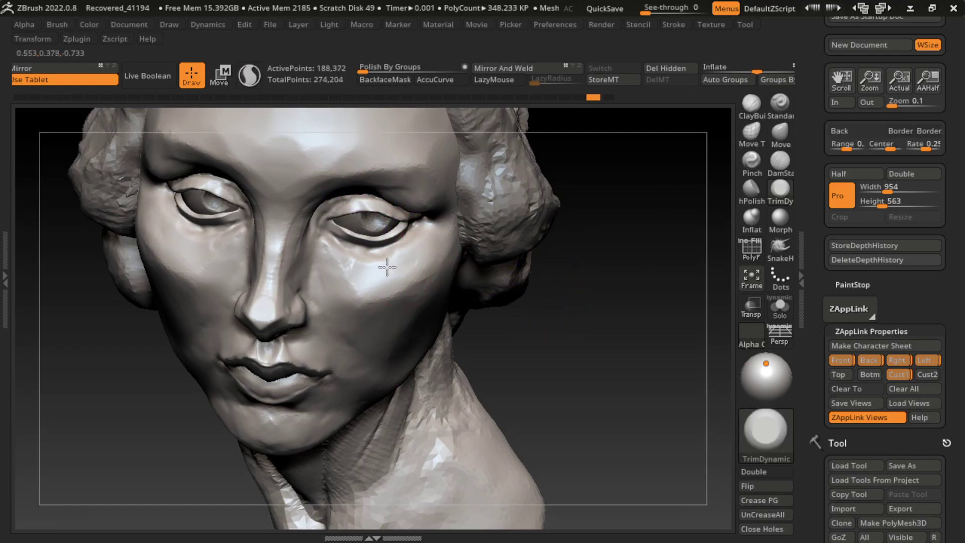
{"action": "left_click_drag", "start_coordinate": [351, 260], "coordinate": [404, 263]}
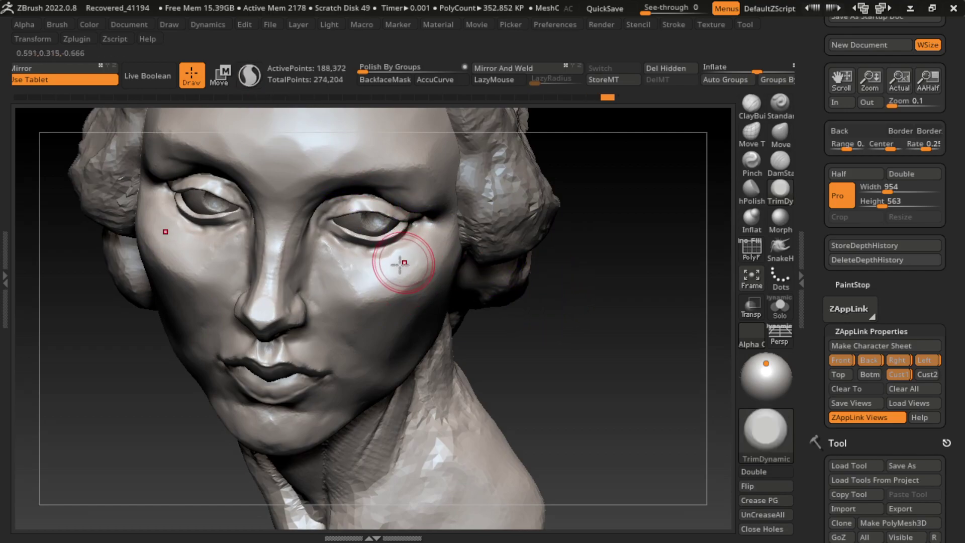
- Build up the surface under the eye with ClayBuildup and LazyMouse enabled
{"action": "key", "text": "shift"}
{"action": "key", "text": "l"}
{"action": "key", "text": "s"}
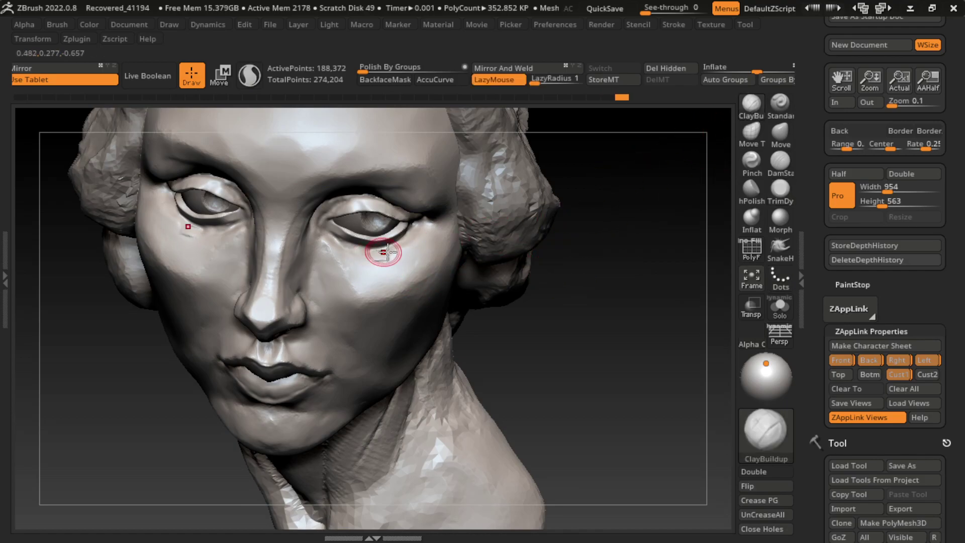
{"action": "key", "text": "space"}
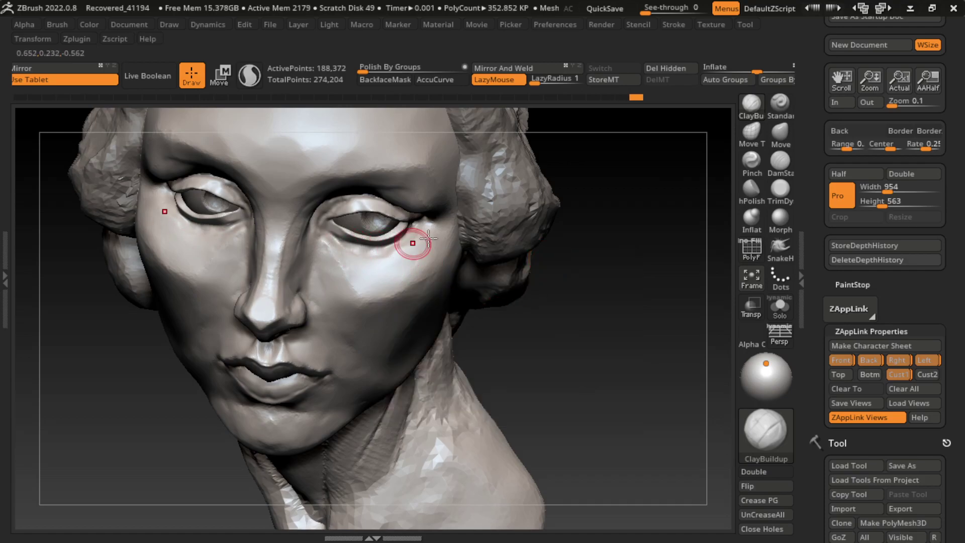
{"action": "left_click_drag", "start_coordinate": [398, 247], "coordinate": [416, 230]}
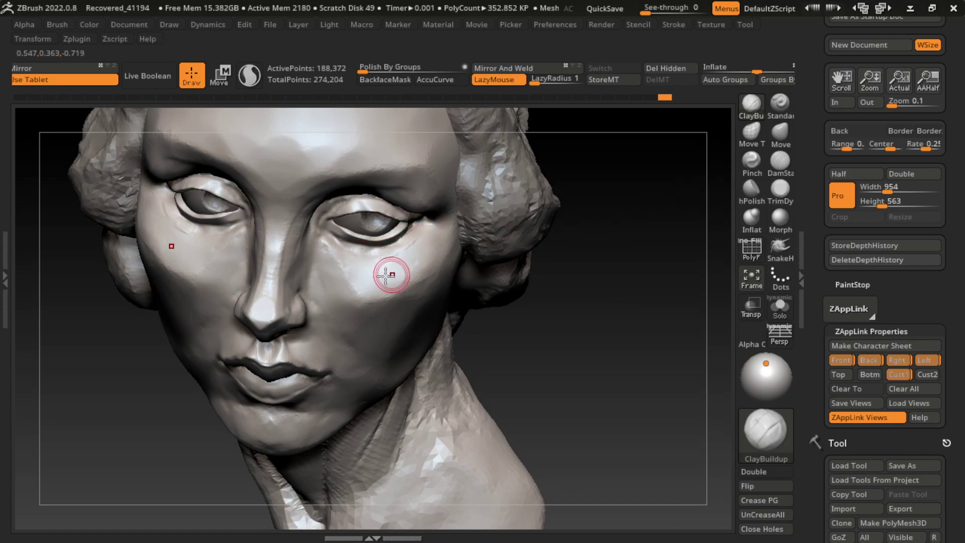
{"action": "key", "text": "ctrl"}
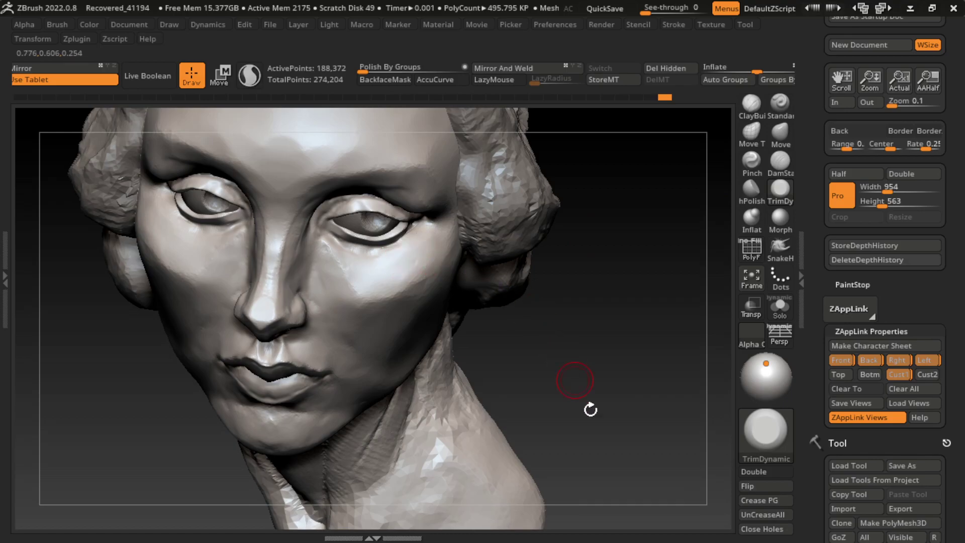
- Add a raised ridge on the cheek below the eye, undoing and redoing strokes
{"action": "left_click", "coordinate": [841, 360]}
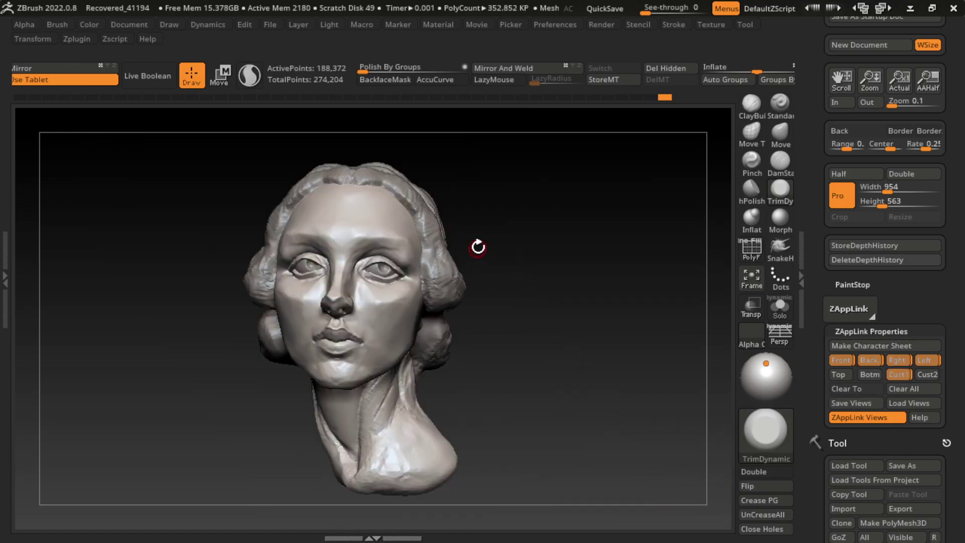
{"action": "left_click_drag", "start_coordinate": [477, 247], "coordinate": [539, 308], "text": "alt"}
{"action": "left_click_drag", "start_coordinate": [533, 168], "coordinate": [336, 289]}
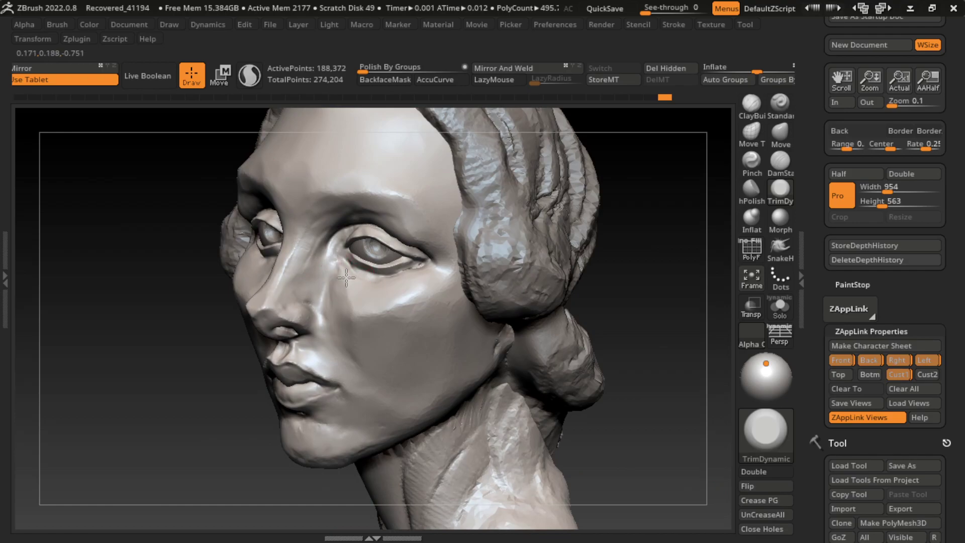
{"action": "left_click", "coordinate": [750, 102]}
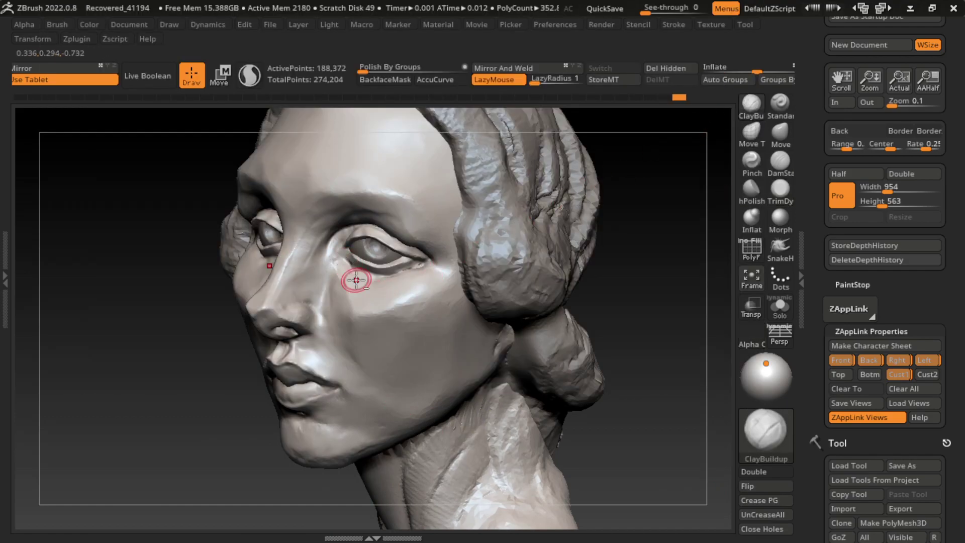
{"action": "mouse_move", "coordinate": [356, 280]}
{"action": "left_mouse_down"}
{"action": "mouse_move", "coordinate": [333, 252]}
{"action": "mouse_move", "coordinate": [345, 290]}
{"action": "left_mouse_up"}
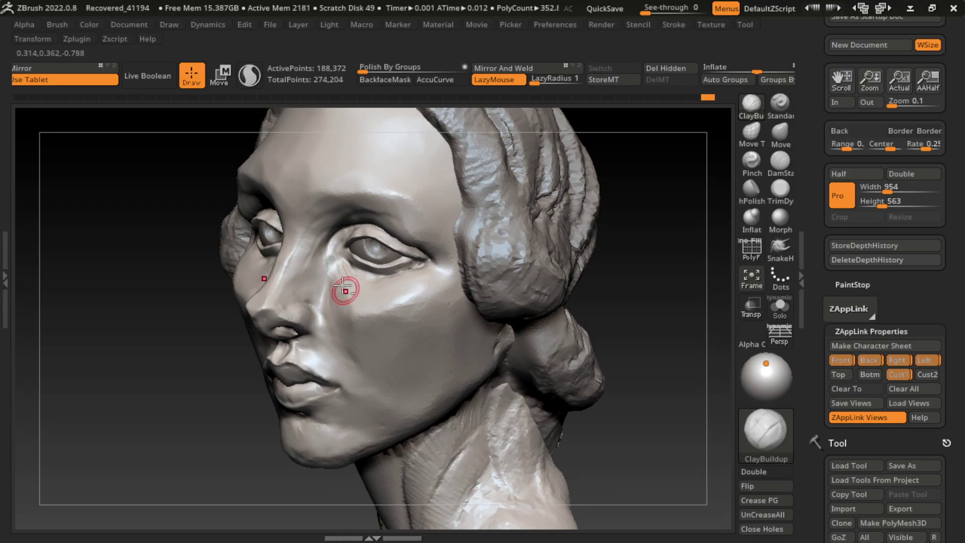
{"action": "left_click", "coordinate": [841, 360]}
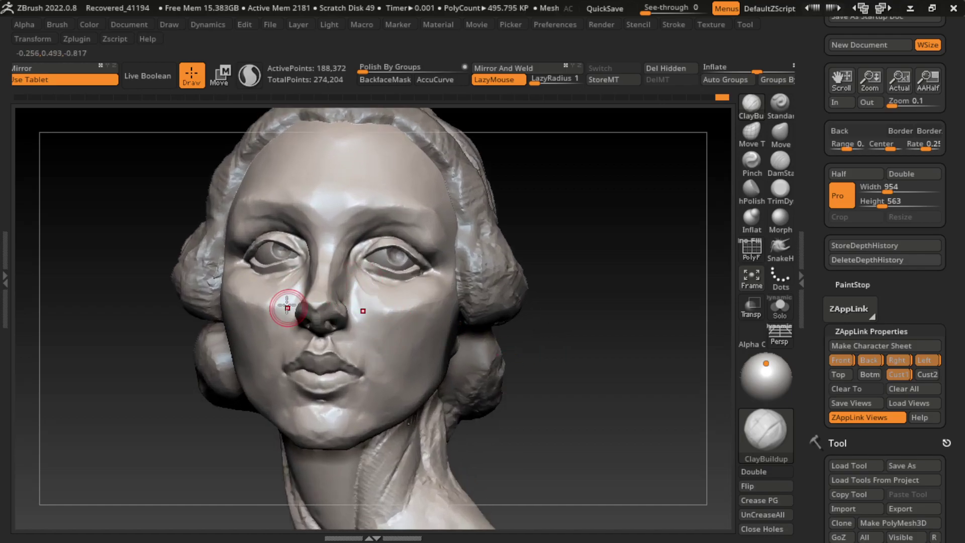
{"action": "key", "text": "ctrl+z"}
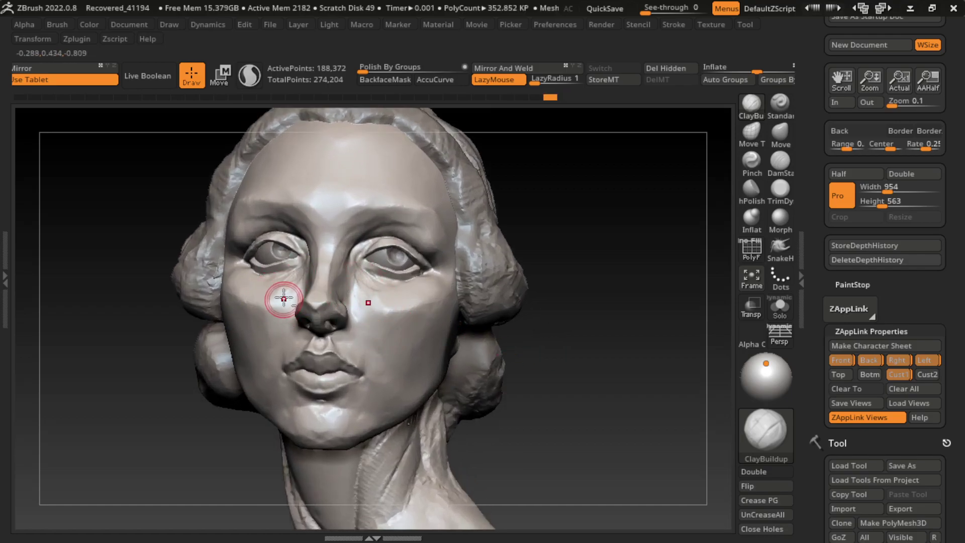
{"action": "key", "text": "ctrl+shift+z"}
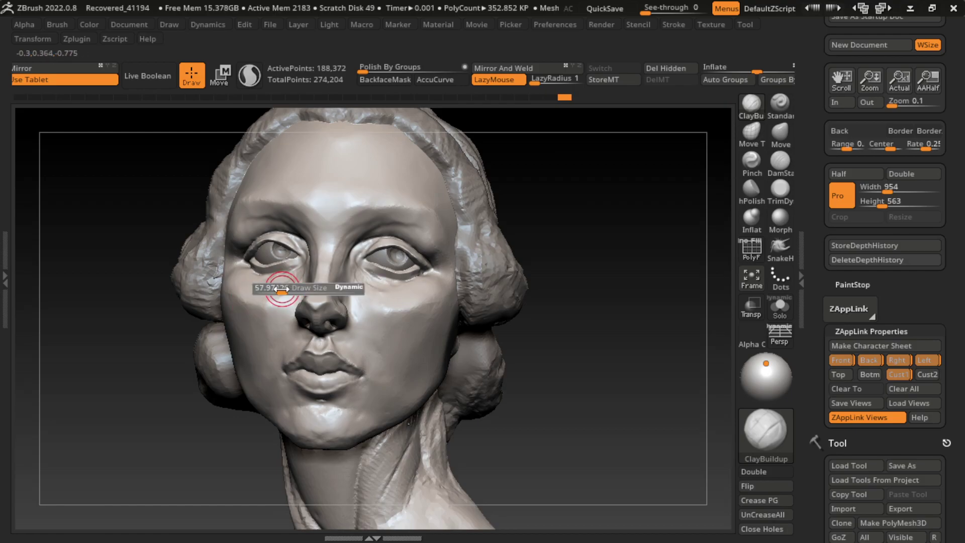
{"action": "right_click_drag", "start_coordinate": [550, 179], "coordinate": [395, 266], "text": "alt"}
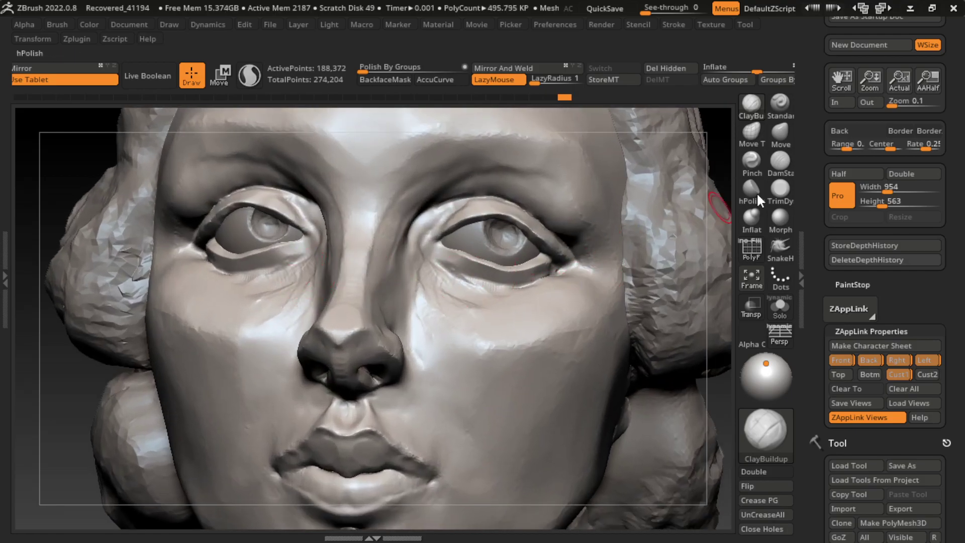
- Cut DamStandard creases at the left inner eye corner and beside the nose
{"action": "left_click", "coordinate": [780, 161]}
{"action": "right_click", "coordinate": [343, 223]}
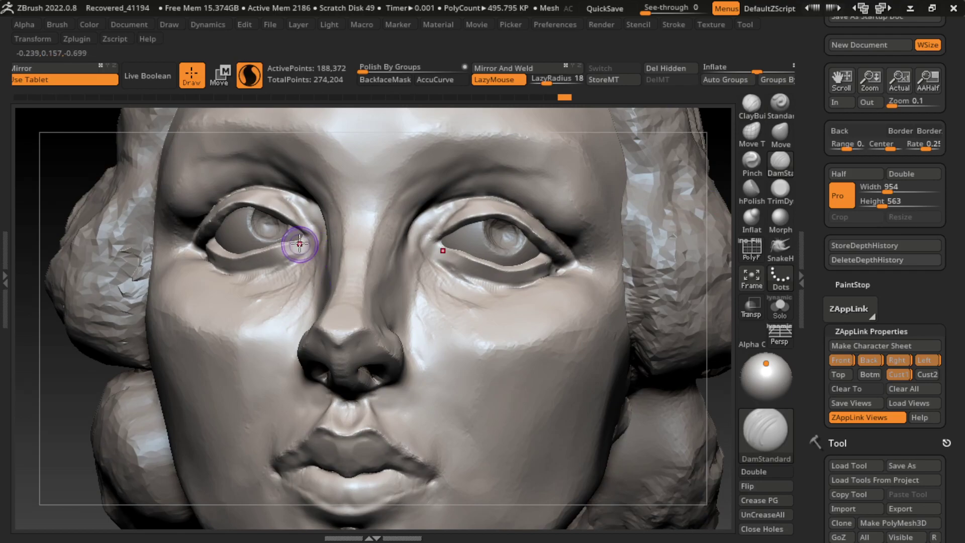
{"action": "left_click_drag", "start_coordinate": [298, 238], "coordinate": [312, 243]}
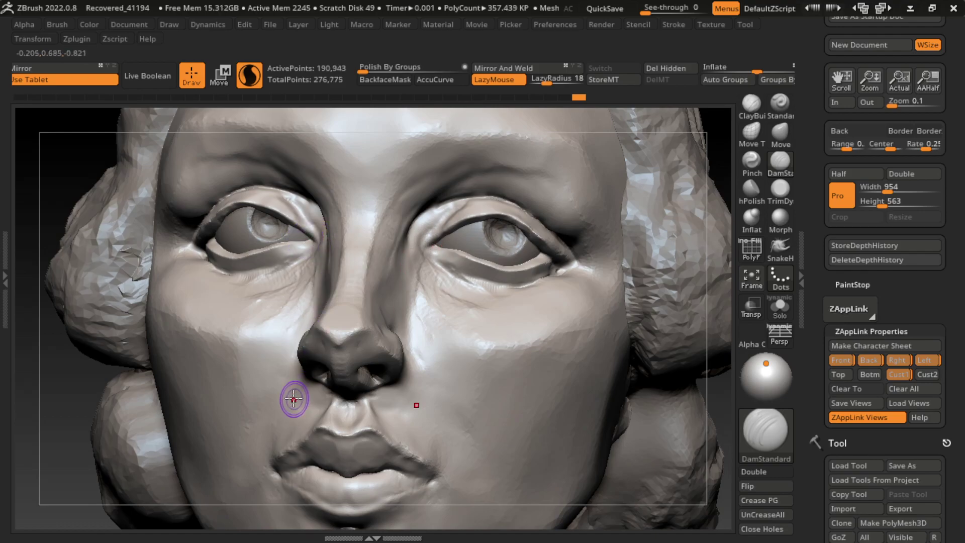
{"action": "left_click_drag", "start_coordinate": [308, 231], "coordinate": [316, 221]}
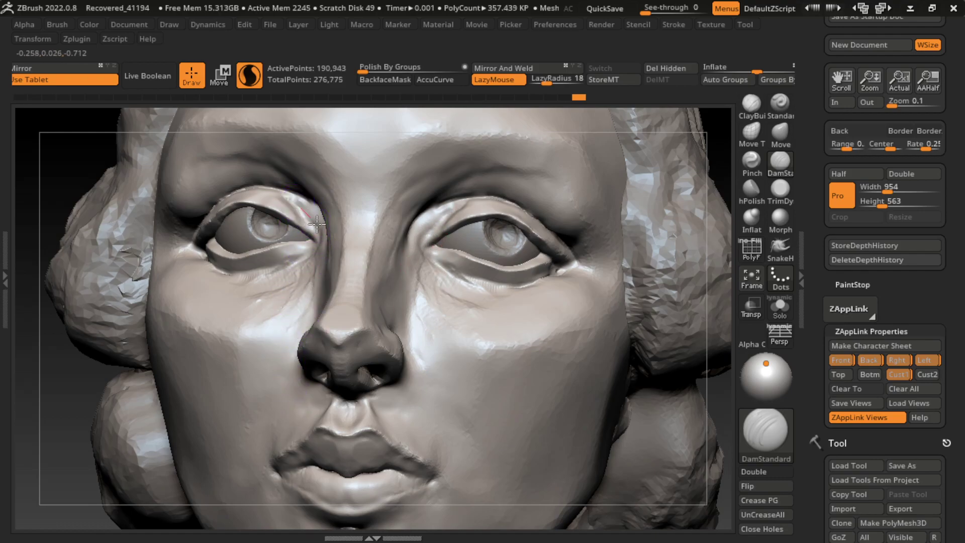
- Build up the left upper eyelid with ClayBuildup, crease the lower lid and smooth beneath it
{"action": "left_click", "coordinate": [751, 104]}
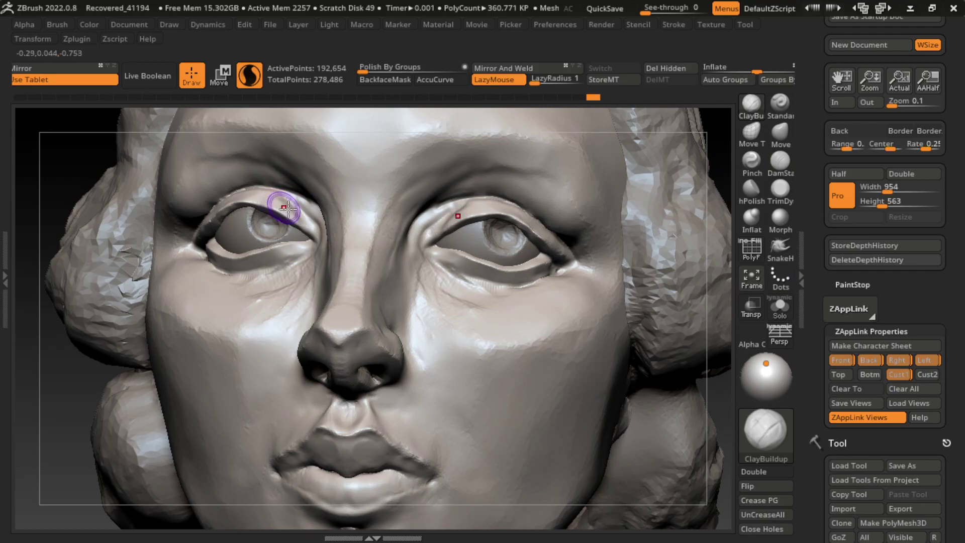
{"action": "mouse_move", "coordinate": [307, 198]}
{"action": "left_mouse_down"}
{"action": "mouse_move", "coordinate": [276, 205]}
{"action": "mouse_move", "coordinate": [311, 226]}
{"action": "left_mouse_up"}
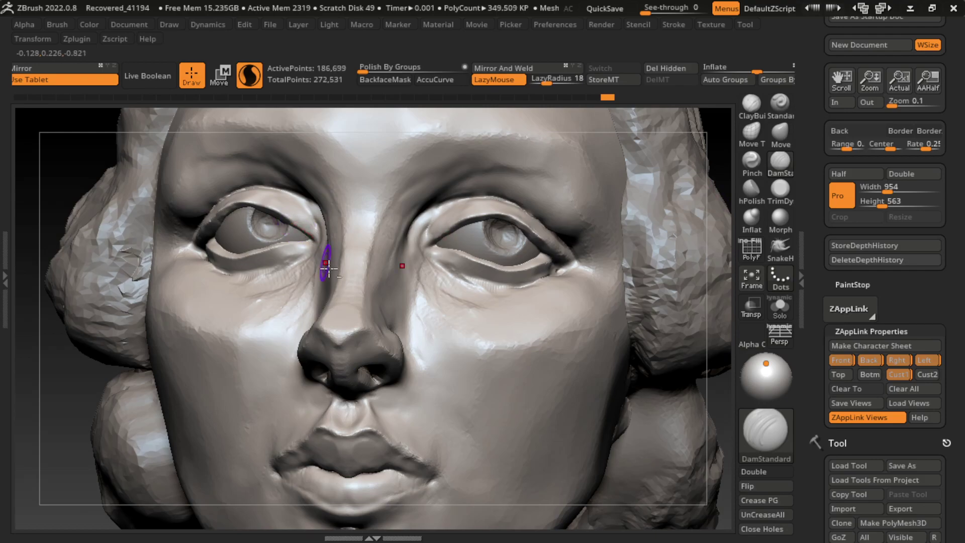
{"action": "mouse_move", "coordinate": [290, 261]}
{"action": "left_mouse_down"}
{"action": "mouse_move", "coordinate": [327, 236]}
{"action": "mouse_move", "coordinate": [290, 262]}
{"action": "mouse_move", "coordinate": [311, 253]}
{"action": "left_mouse_up"}
{"action": "left_click_drag", "start_coordinate": [240, 275], "coordinate": [287, 259]}
{"action": "left_click", "coordinate": [751, 104]}
{"action": "key", "text": "shift"}
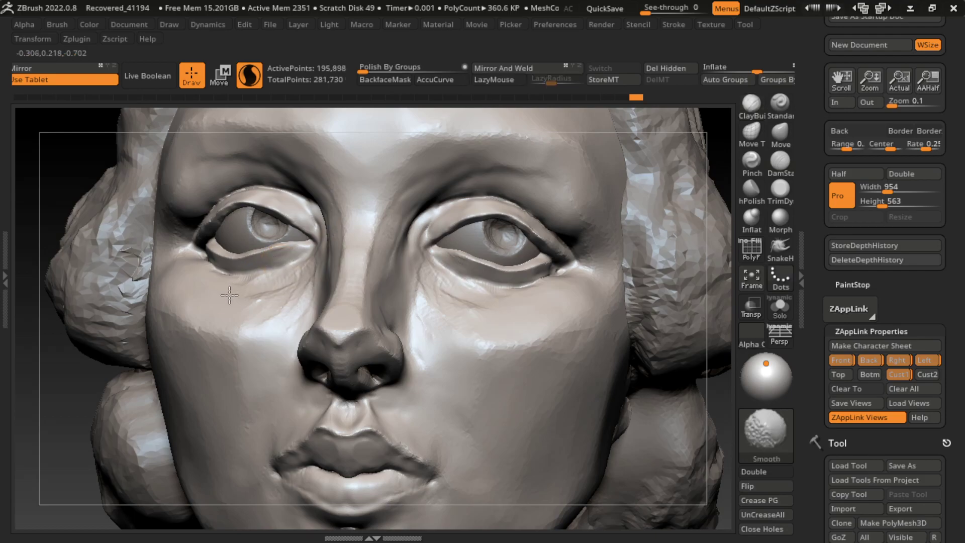
{"action": "left_click_drag", "start_coordinate": [229, 295], "coordinate": [236, 289], "text": "shift"}
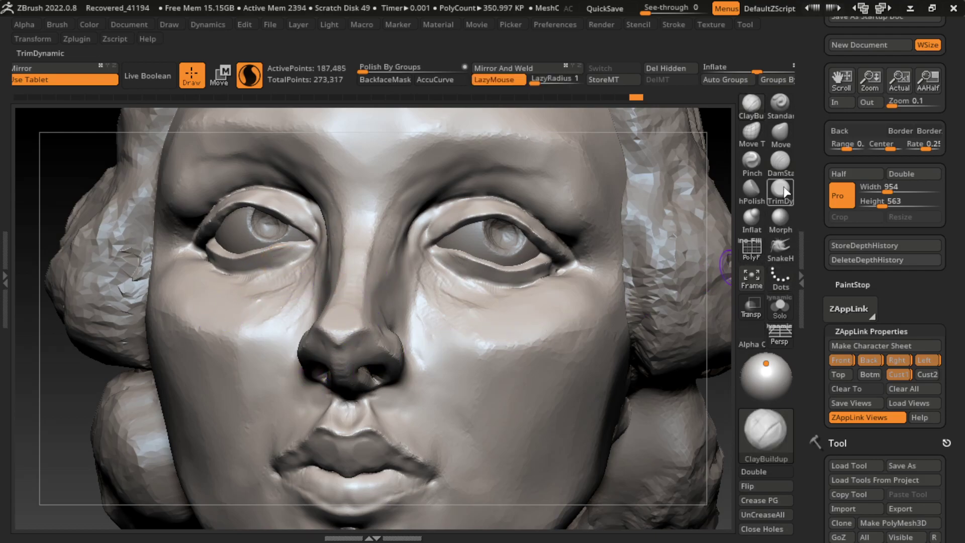
- Crease the right upper lid, refine the inner eye corners with Standard, then frame and rotate the head
{"action": "left_click", "coordinate": [780, 161]}
{"action": "mouse_move", "coordinate": [474, 226]}
{"action": "left_mouse_down"}
{"action": "mouse_move", "coordinate": [431, 249]}
{"action": "mouse_move", "coordinate": [478, 250]}
{"action": "mouse_move", "coordinate": [438, 247]}
{"action": "mouse_move", "coordinate": [423, 233]}
{"action": "left_mouse_up"}
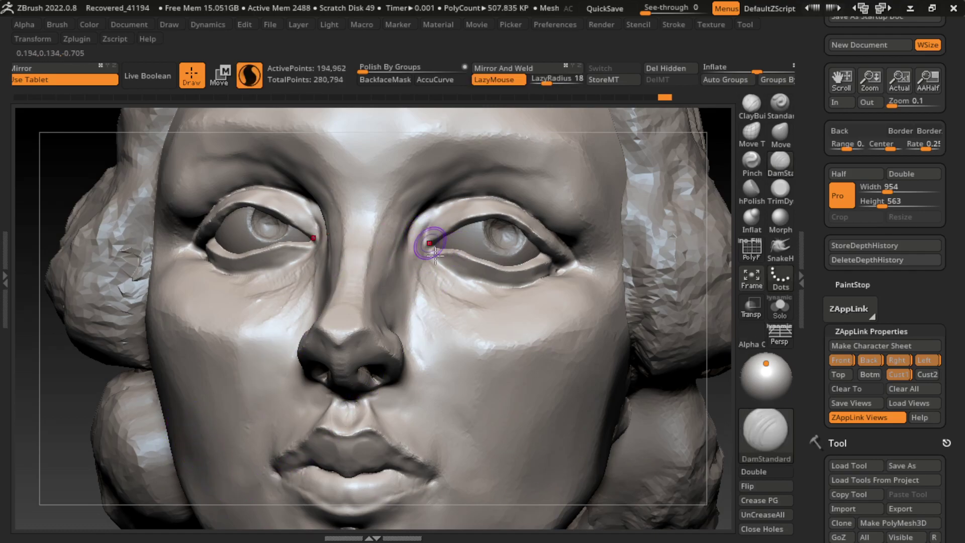
{"action": "key", "text": "b"}
{"action": "key", "text": "s"}
{"action": "key", "text": "t"}
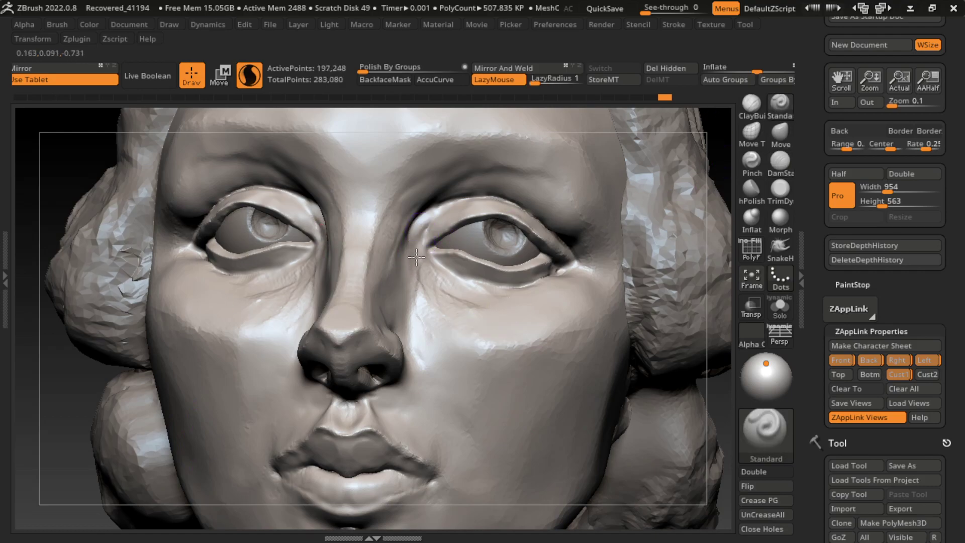
{"action": "mouse_move", "coordinate": [413, 274]}
{"action": "left_mouse_down"}
{"action": "mouse_move", "coordinate": [424, 269]}
{"action": "mouse_move", "coordinate": [422, 257]}
{"action": "mouse_move", "coordinate": [427, 269]}
{"action": "left_mouse_up"}
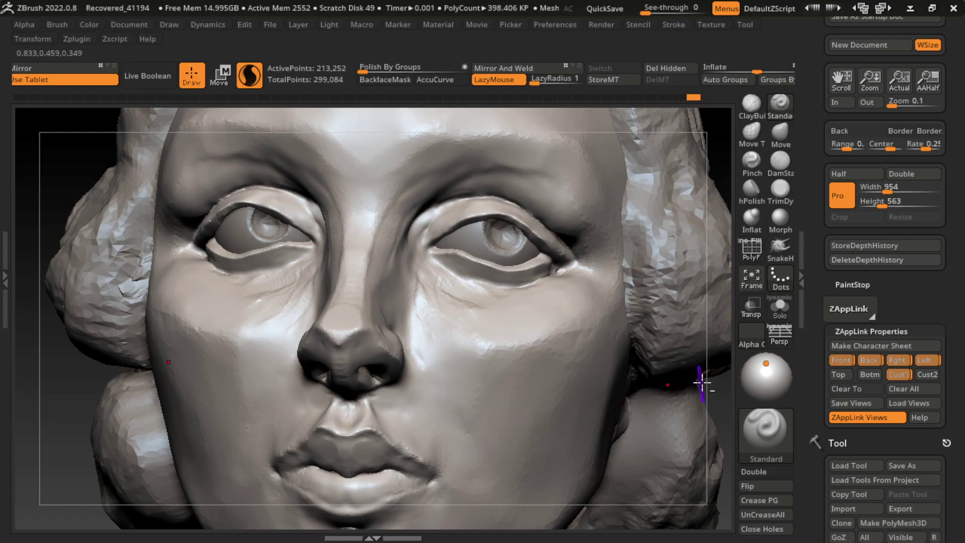
{"action": "key", "text": "f"}
{"action": "right_click_drag", "start_coordinate": [612, 288], "coordinate": [587, 273]}
- Smooth the surface across the face and zoom out to see the whole bust
{"action": "key", "text": "s"}
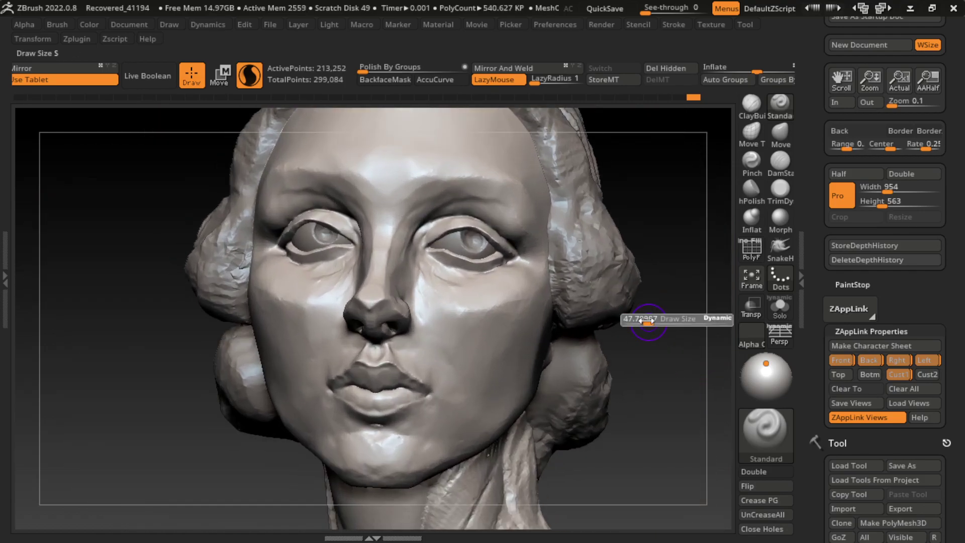
{"action": "key", "text": "shift"}
{"action": "mouse_move", "coordinate": [443, 280]}
{"action": "left_mouse_down", "text": "shift"}
{"action": "mouse_move", "coordinate": [311, 273]}
{"action": "mouse_move", "coordinate": [413, 446]}
{"action": "left_mouse_up", "text": "shift"}
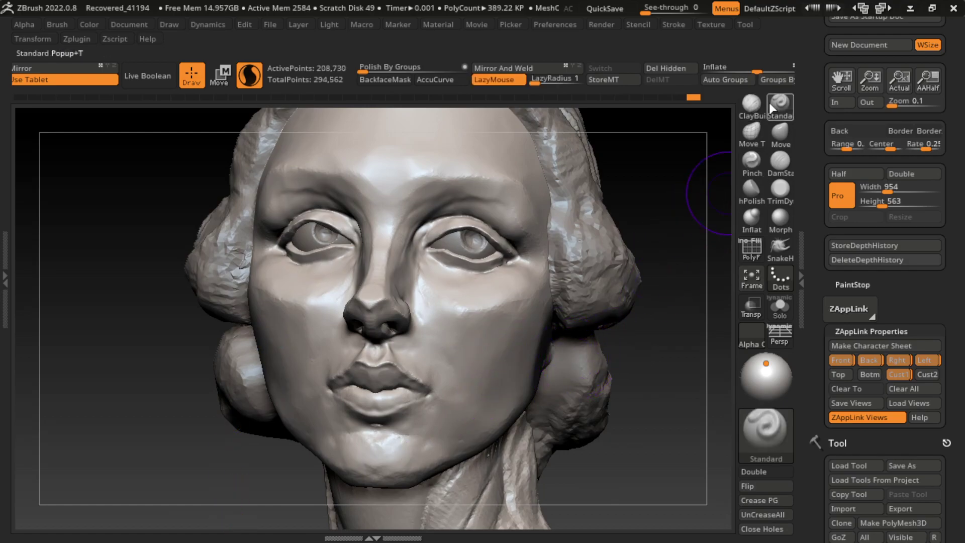
{"action": "mouse_move", "coordinate": [640, 459]}
{"action": "left_mouse_down", "text": "alt"}
{"action": "mouse_move", "coordinate": [483, 341]}
{"action": "mouse_move", "coordinate": [499, 337]}
{"action": "left_mouse_up", "text": "alt"}
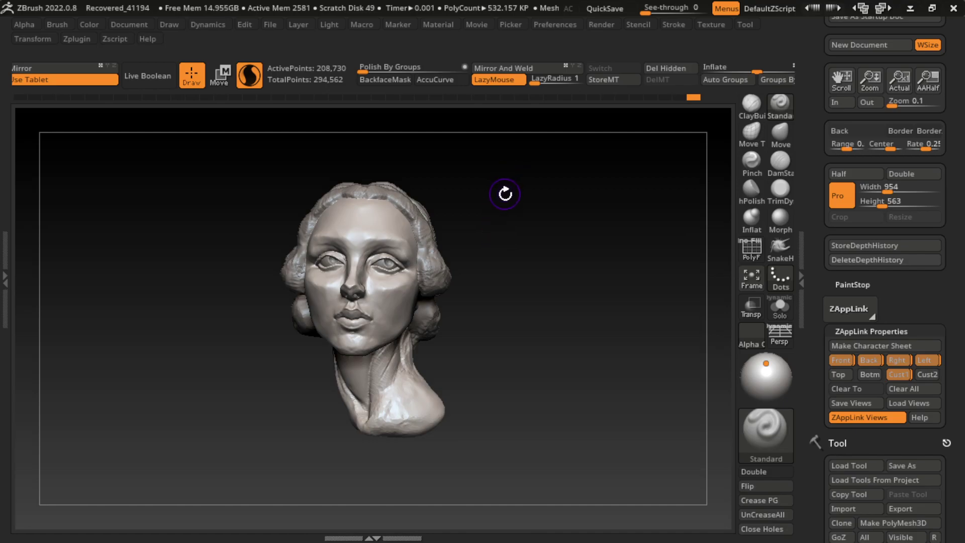
- Cut flat planes along the left side of the face and cheek with TrimDynamic
{"action": "left_click", "coordinate": [780, 188]}
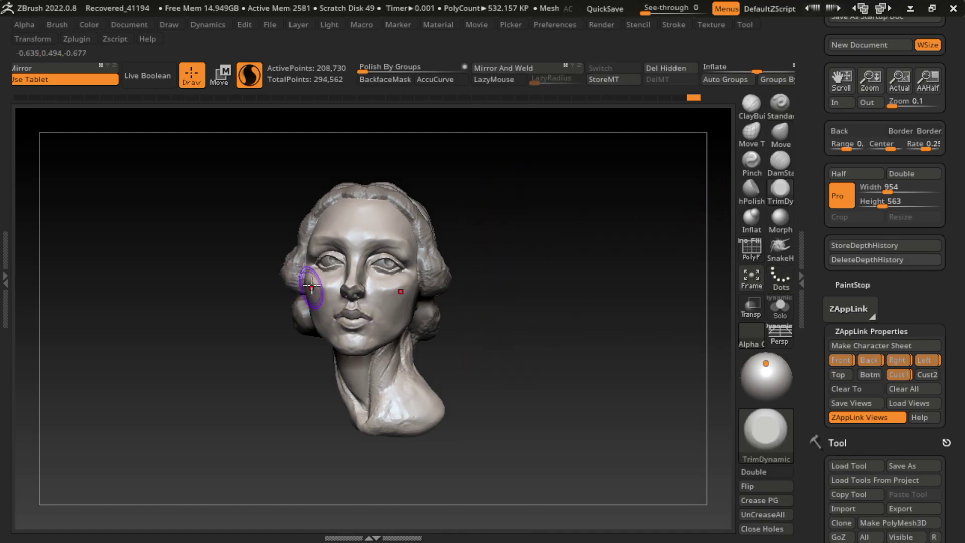
{"action": "left_click_drag", "start_coordinate": [312, 285], "coordinate": [299, 250]}
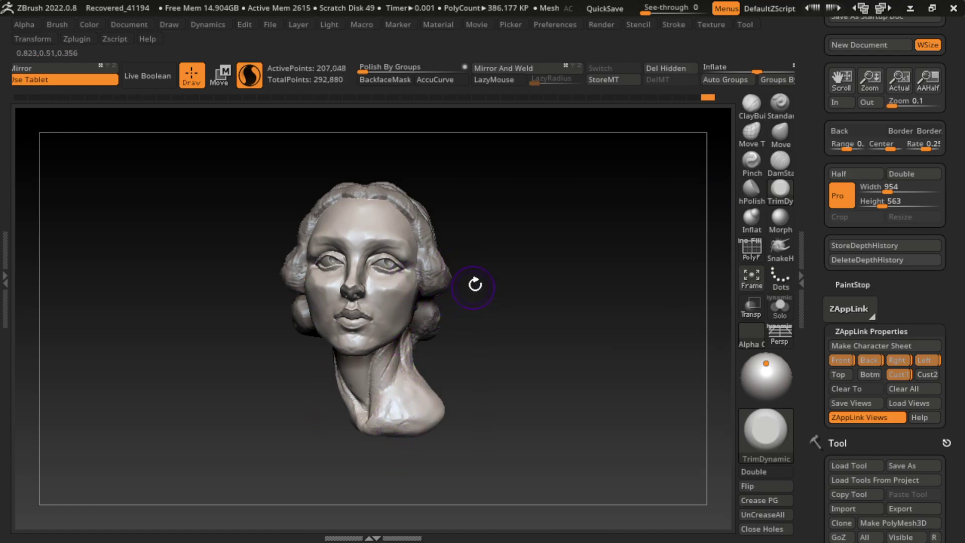
{"action": "left_click_drag", "start_coordinate": [474, 281], "coordinate": [472, 278]}
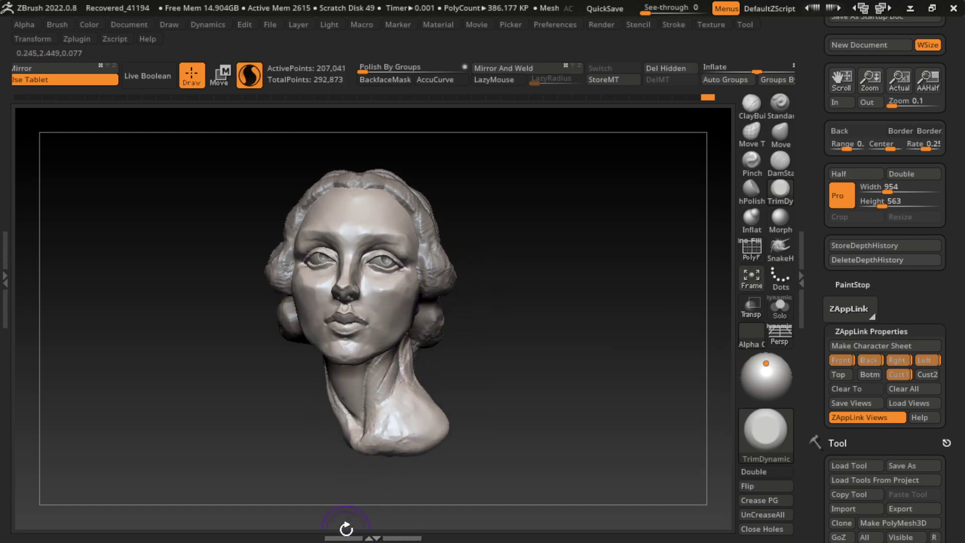
{"action": "mouse_move", "coordinate": [282, 251]}
{"action": "left_mouse_down"}
{"action": "mouse_move", "coordinate": [299, 315]}
{"action": "mouse_move", "coordinate": [314, 294]}
{"action": "left_mouse_up"}
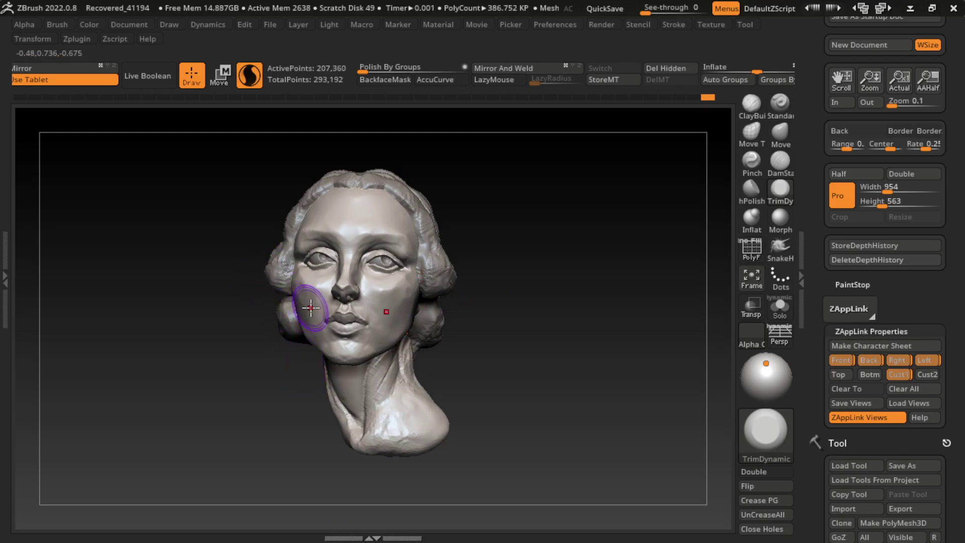
- Push the cheek into shape with the Move brush in profile, then restore the Cust1 frontal view
{"action": "left_click", "coordinate": [780, 131]}
{"action": "left_click_drag", "start_coordinate": [693, 166], "coordinate": [511, 243]}
{"action": "scroll", "coordinate": [511, 243], "scroll_direction": "up", "scroll_amount": 5}
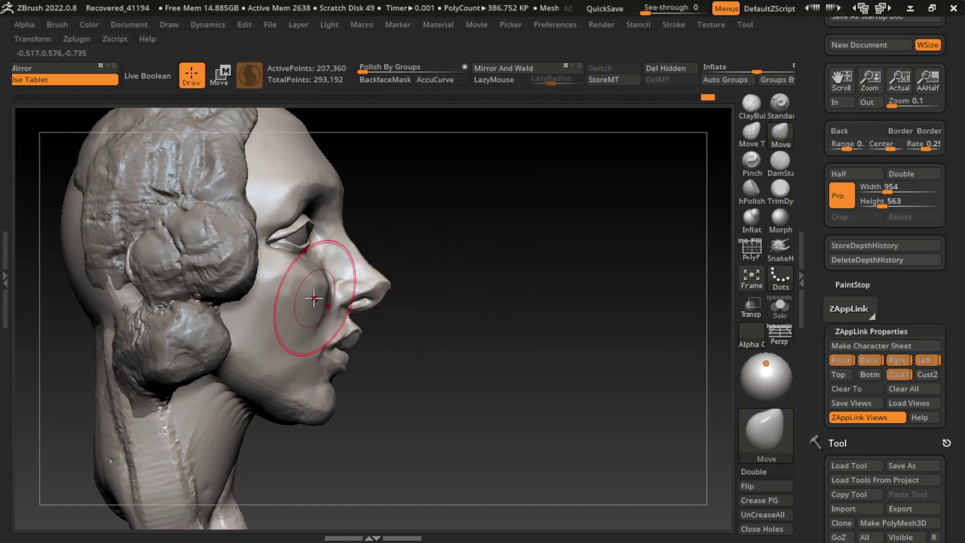
{"action": "left_click_drag", "start_coordinate": [314, 298], "coordinate": [307, 299]}
{"action": "mouse_move", "coordinate": [704, 347]}
{"action": "left_mouse_down"}
{"action": "mouse_move", "coordinate": [580, 355]}
{"action": "mouse_move", "coordinate": [609, 396]}
{"action": "left_mouse_up"}
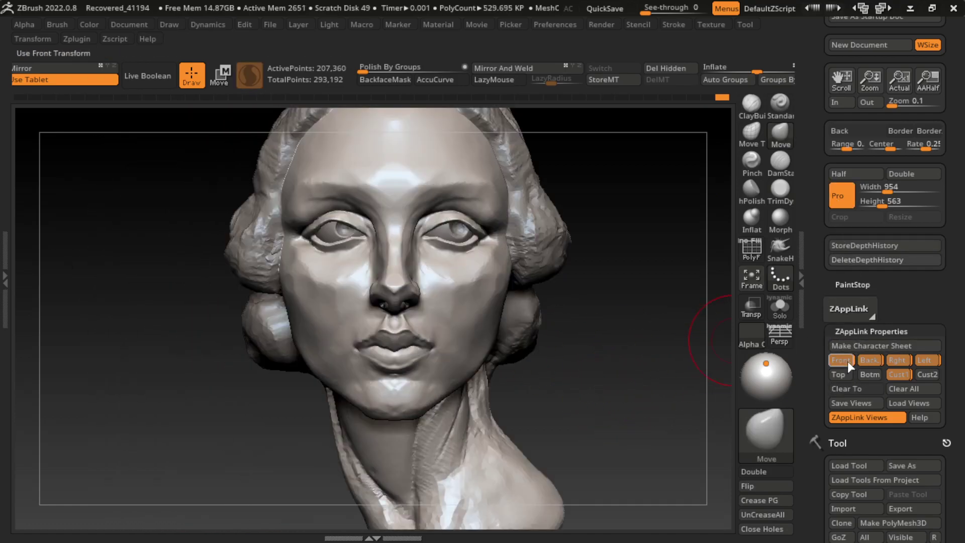
{"action": "left_click", "coordinate": [896, 375]}
{"action": "left_click_drag", "start_coordinate": [567, 370], "coordinate": [694, 265]}
- Plane the cheeks beside the nose and the side of the face near the ear with TrimDynamic
{"action": "left_click", "coordinate": [752, 103]}
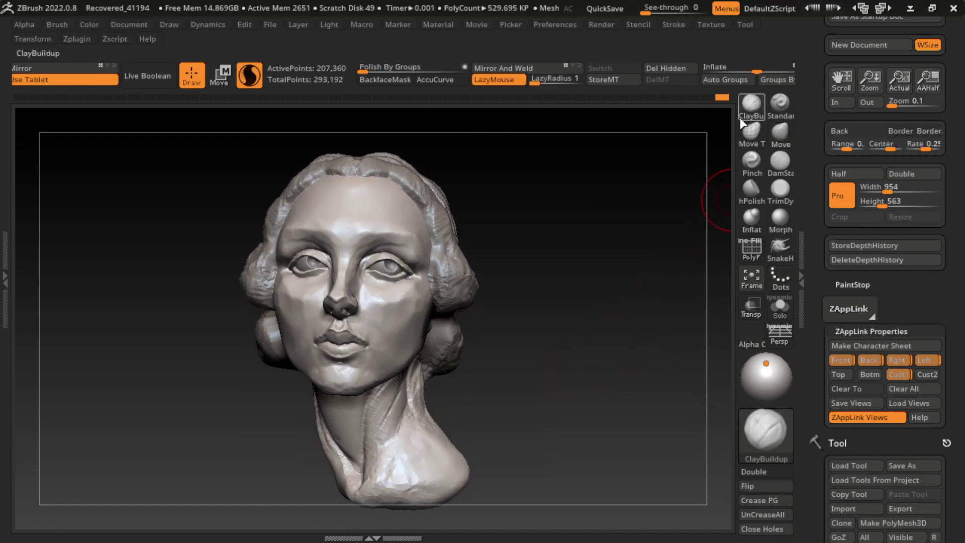
{"action": "left_click", "coordinate": [765, 189]}
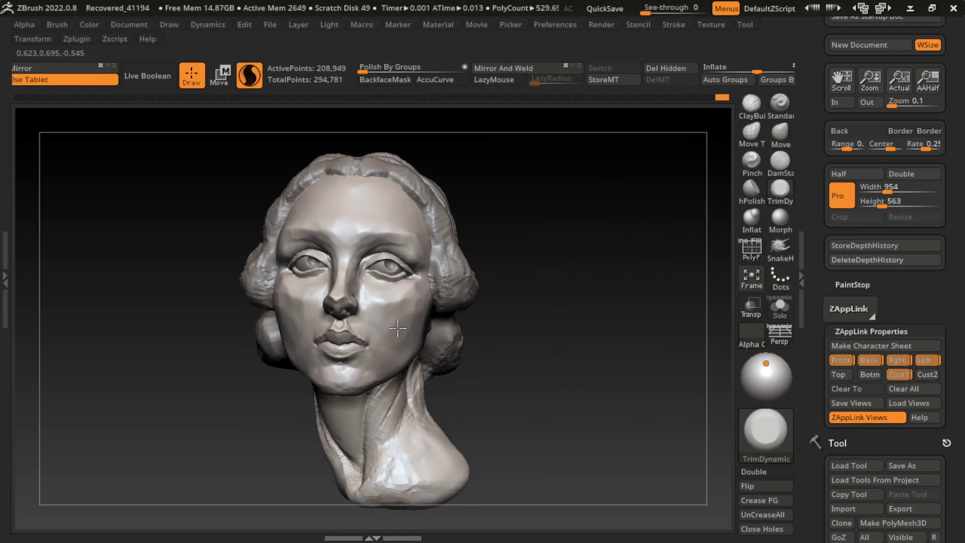
{"action": "left_click_drag", "start_coordinate": [397, 327], "coordinate": [400, 374]}
{"action": "key", "text": "s"}
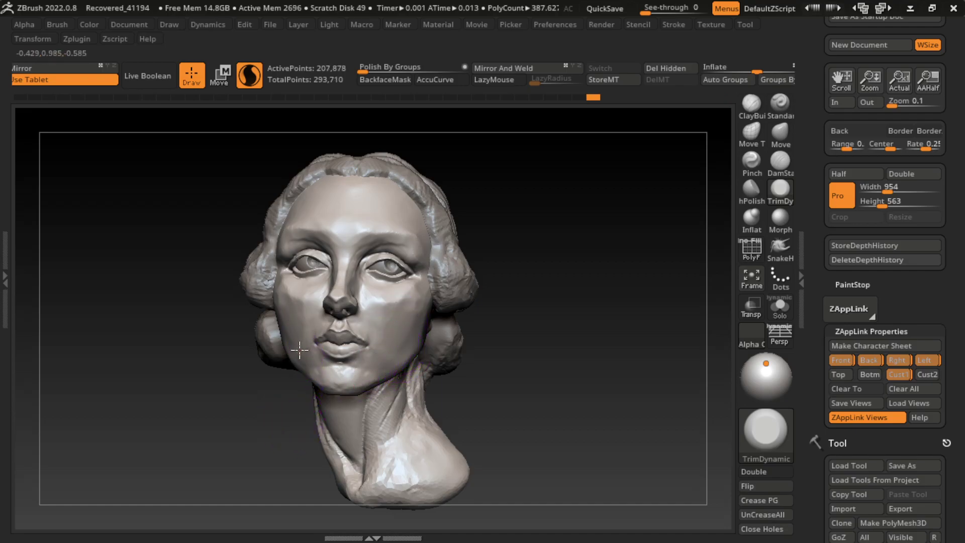
{"action": "left_click_drag", "start_coordinate": [410, 355], "coordinate": [387, 334]}
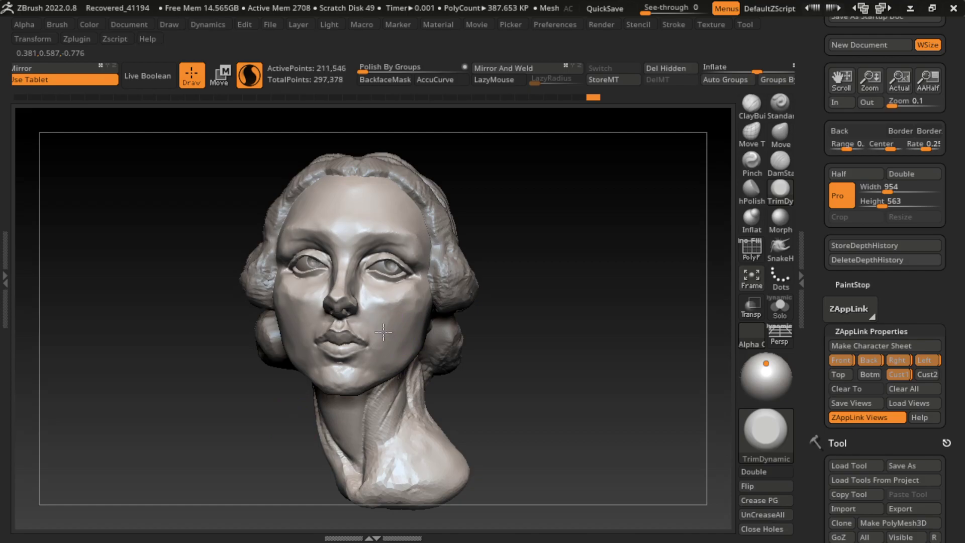
{"action": "left_click_drag", "start_coordinate": [385, 323], "coordinate": [387, 359]}
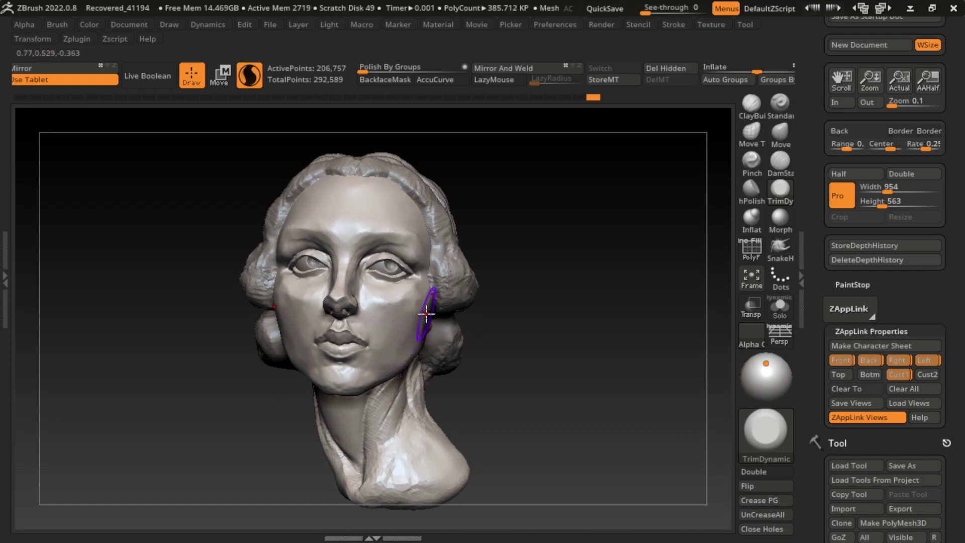
{"action": "left_click_drag", "start_coordinate": [408, 326], "coordinate": [412, 306]}
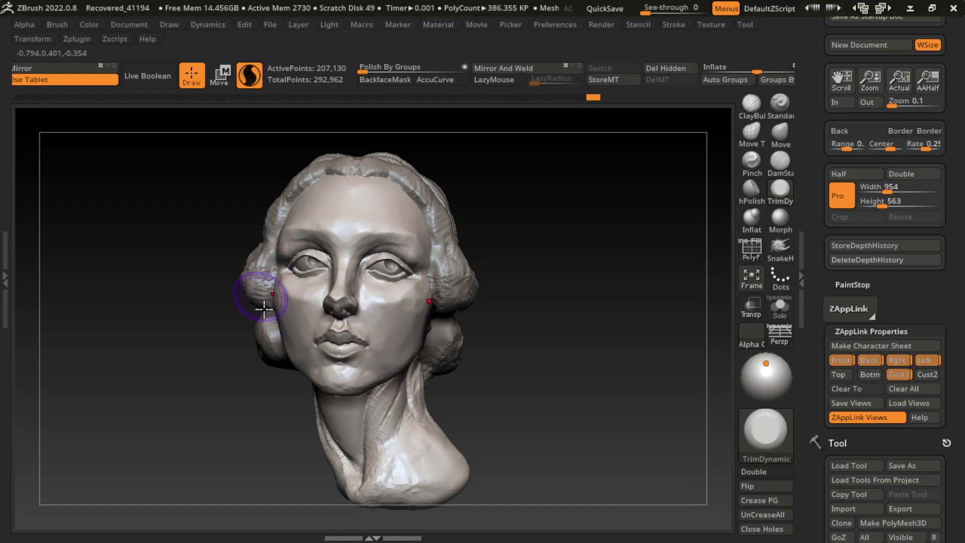
- Resize the brush, zoom in, and plane the right temple beside the eye
{"action": "key", "text": "s"}
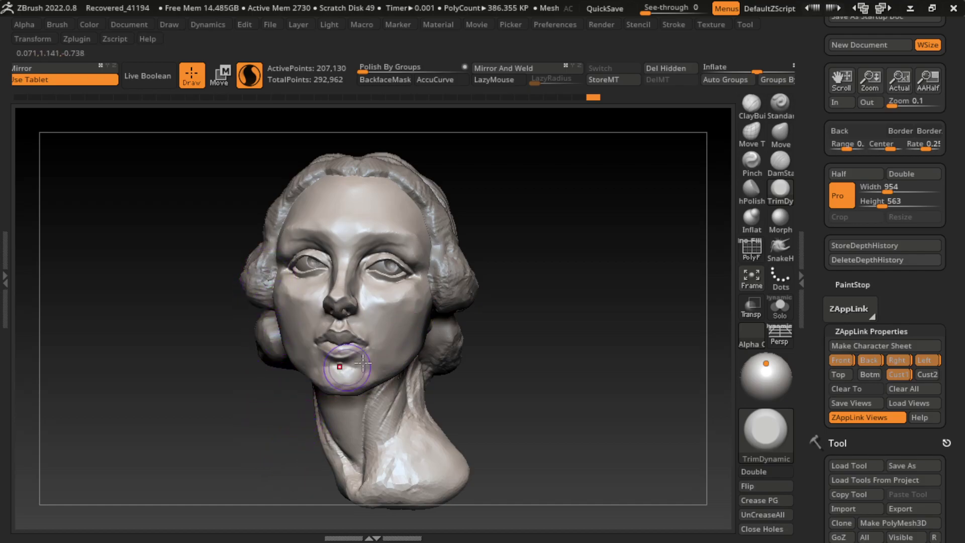
{"action": "left_click_drag", "start_coordinate": [538, 236], "coordinate": [540, 268], "text": "alt"}
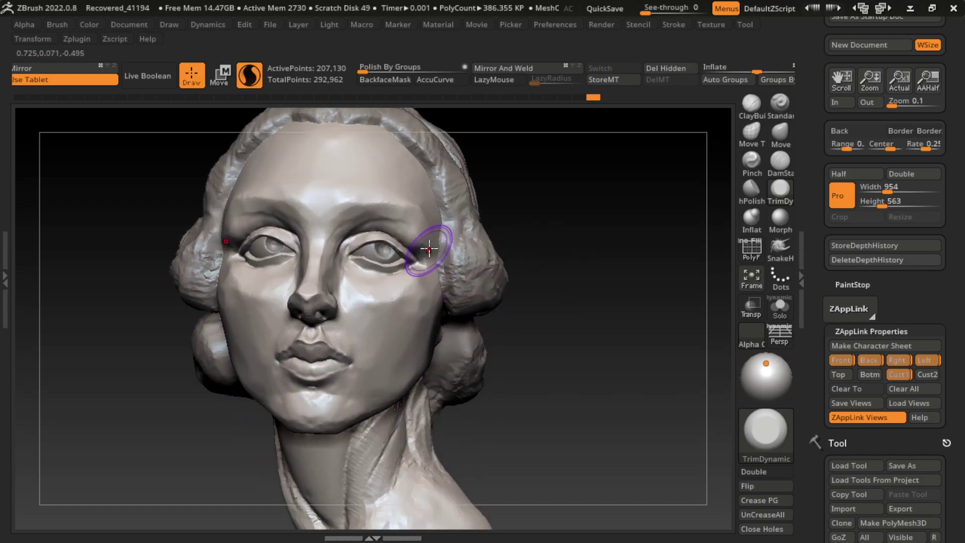
{"action": "left_click_drag", "start_coordinate": [427, 249], "coordinate": [431, 227]}
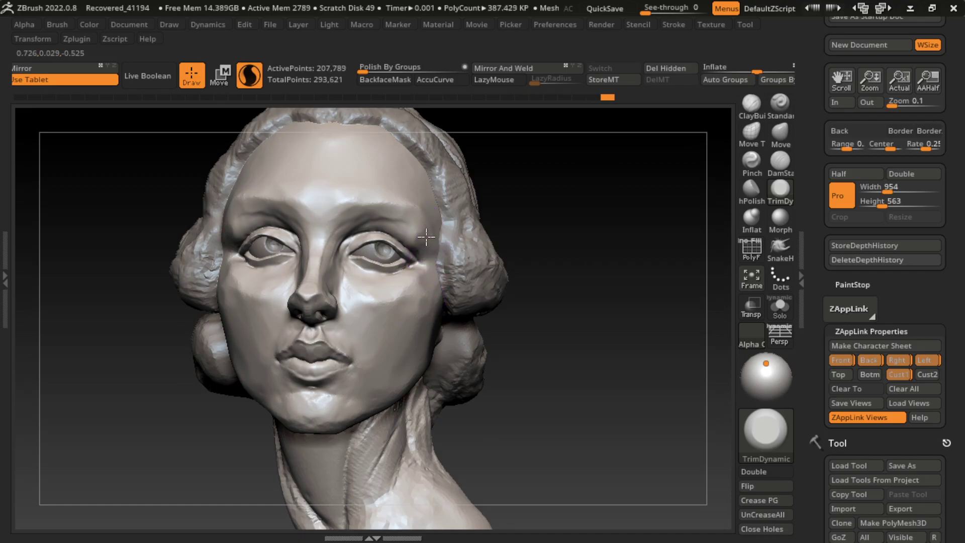
{"action": "left_click_drag", "start_coordinate": [421, 231], "coordinate": [416, 216]}
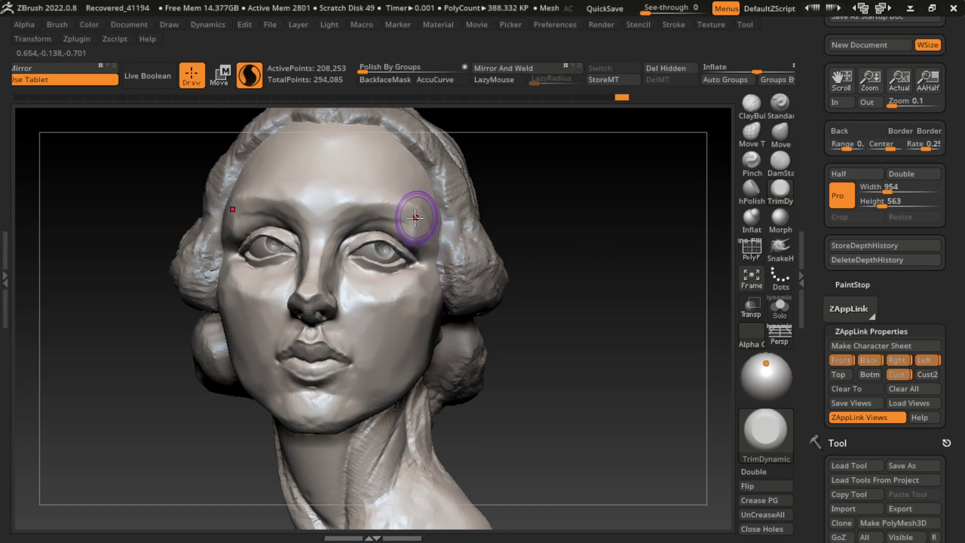
{"action": "left_click_drag", "start_coordinate": [437, 260], "coordinate": [425, 216]}
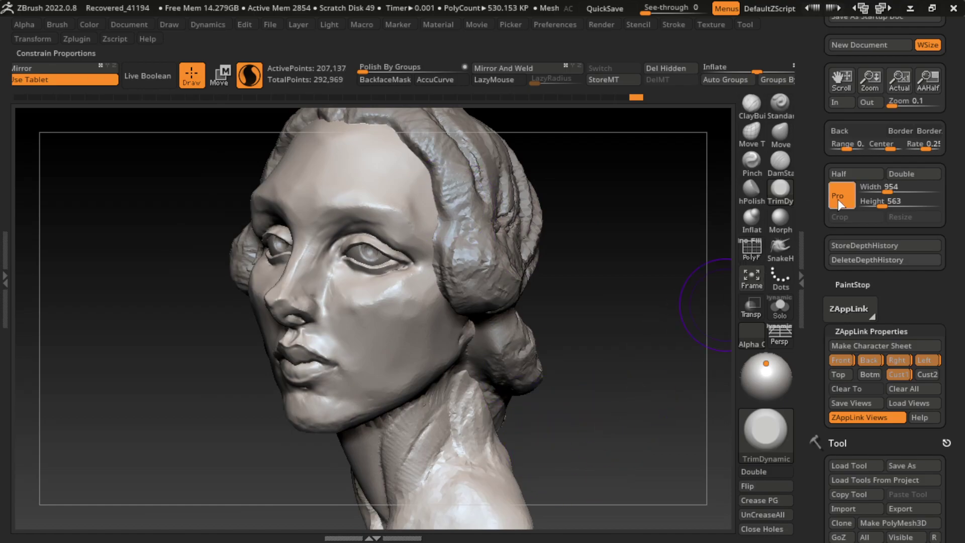
- Snap to a front view and smooth both sides of the neck with a much larger brush
{"action": "left_click", "coordinate": [841, 360]}
{"action": "key", "text": "s"}
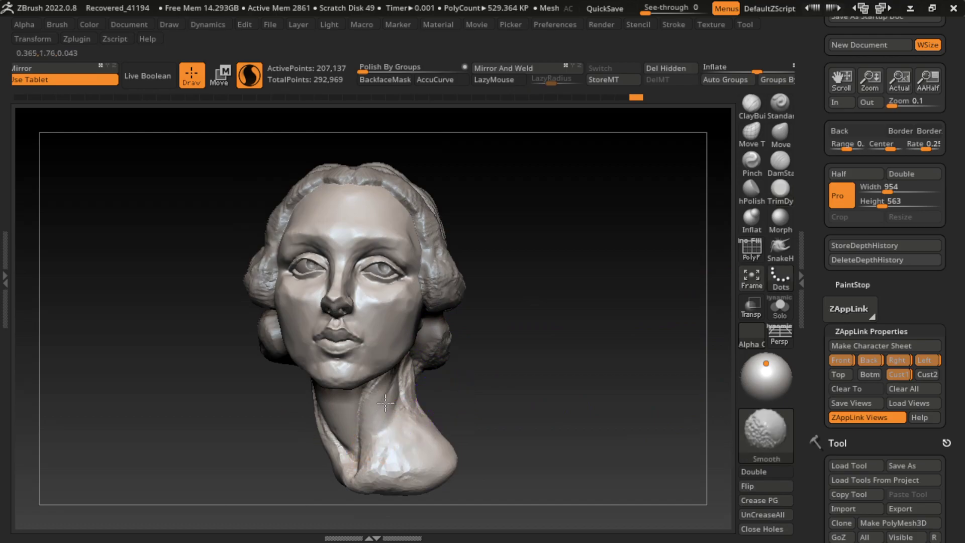
{"action": "key", "text": "ctrl"}
{"action": "left_click_drag", "start_coordinate": [387, 474], "coordinate": [380, 408], "text": "shift"}
{"action": "left_click_drag", "start_coordinate": [444, 468], "coordinate": [443, 402], "text": "shift"}
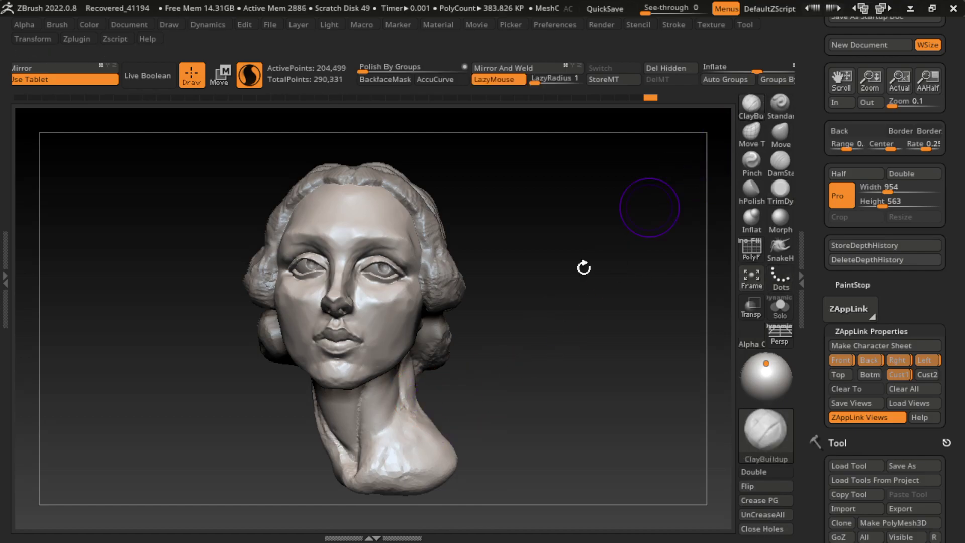
{"action": "key", "text": "l"}
{"action": "mouse_move", "coordinate": [416, 392]}
{"action": "left_mouse_down", "text": "shift"}
{"action": "mouse_move", "coordinate": [413, 374]}
{"action": "mouse_move", "coordinate": [407, 413]}
{"action": "mouse_move", "coordinate": [428, 464]}
{"action": "left_mouse_up", "text": "shift"}
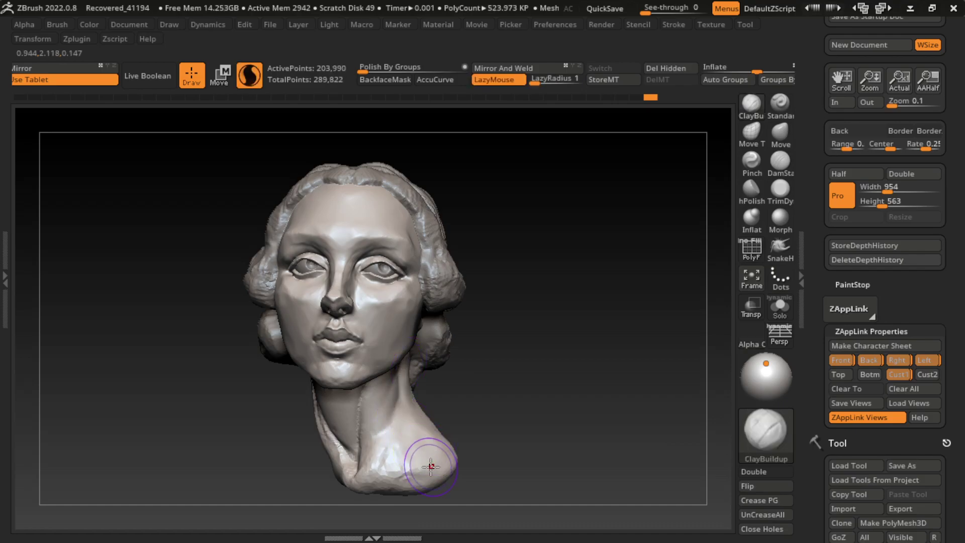